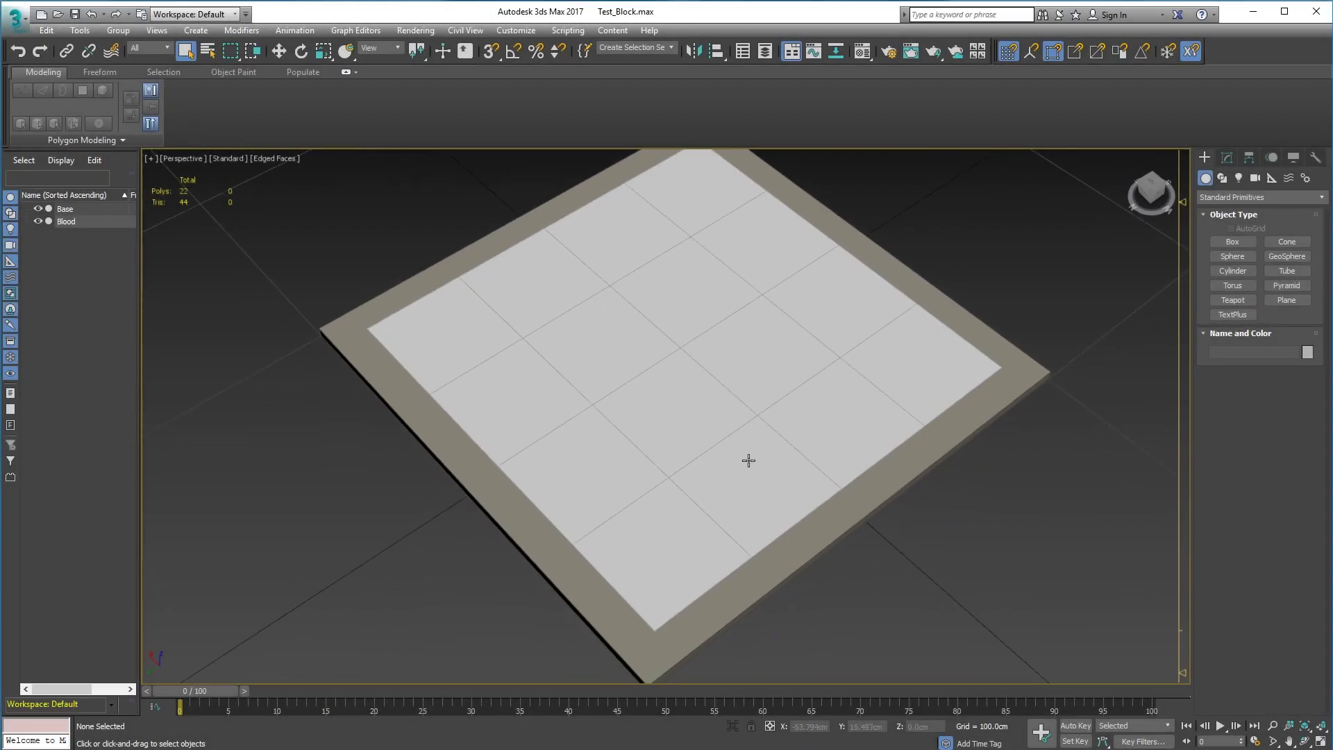
Inspect the Base slab and the subdivided Blood plane on top of it from several angles.
{"action": "middle_click_drag", "start_coordinate": [795, 555], "coordinate": [779, 494], "text": "alt"}
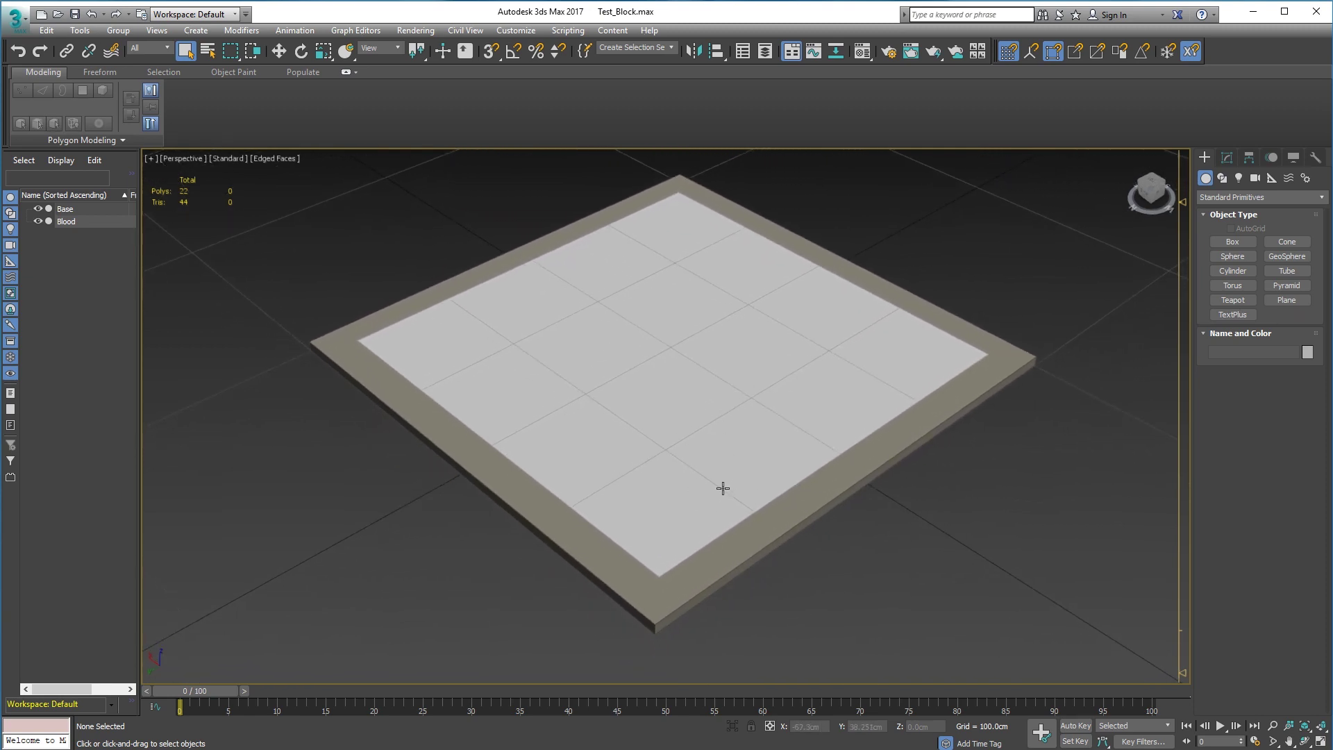
{"action": "left_click", "coordinate": [780, 535]}
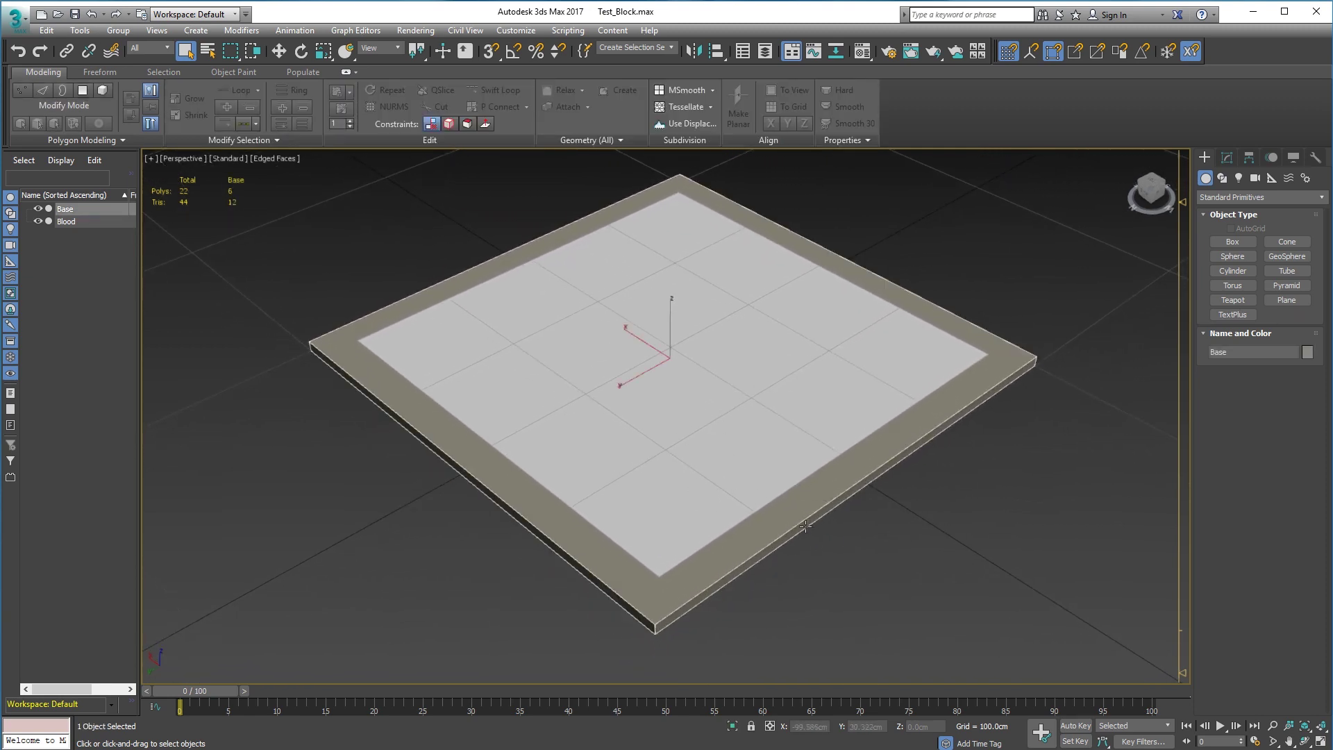
{"action": "middle_click_drag", "start_coordinate": [806, 526], "coordinate": [779, 539], "text": "alt"}
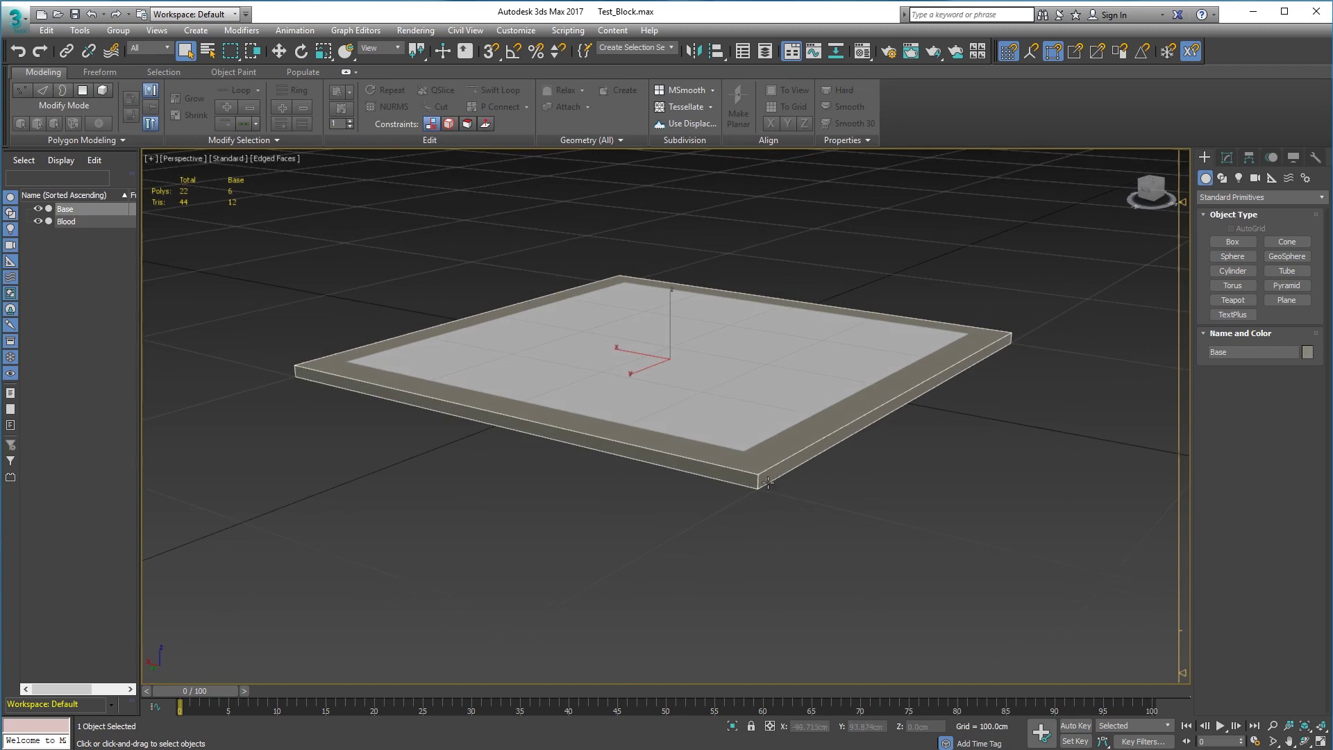
{"action": "middle_click_drag", "start_coordinate": [759, 477], "coordinate": [496, 394], "text": "alt"}
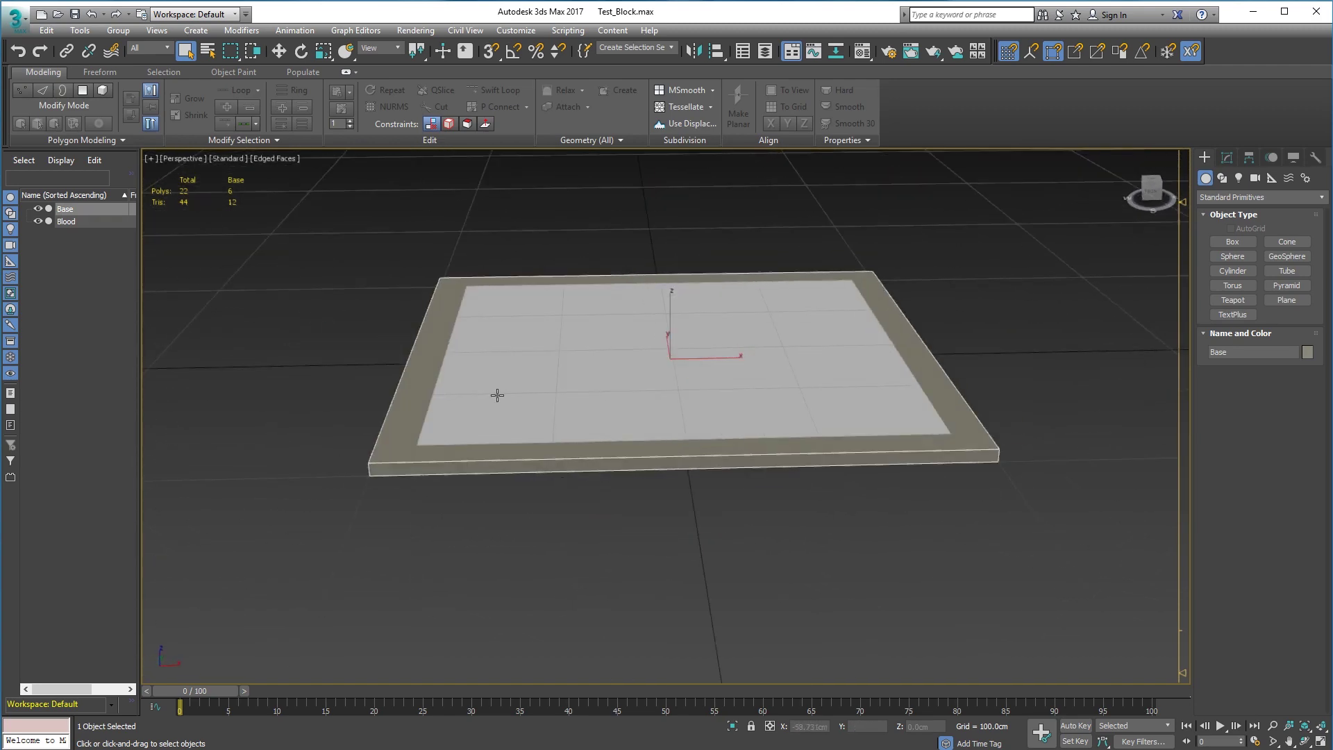
{"action": "middle_click_drag", "start_coordinate": [556, 452], "coordinate": [604, 455], "text": "alt"}
{"action": "left_click", "coordinate": [610, 453]}
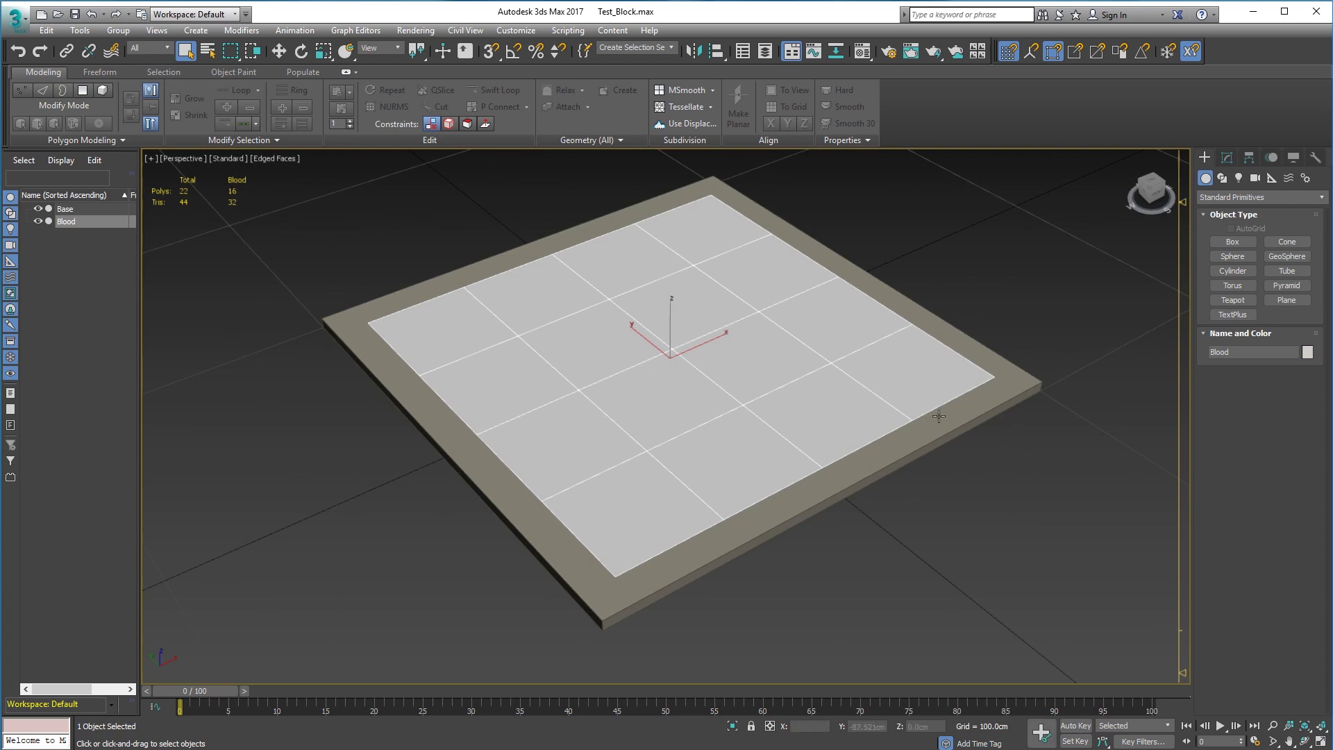
{"action": "middle_click_drag", "start_coordinate": [607, 523], "coordinate": [726, 223], "text": "alt"}
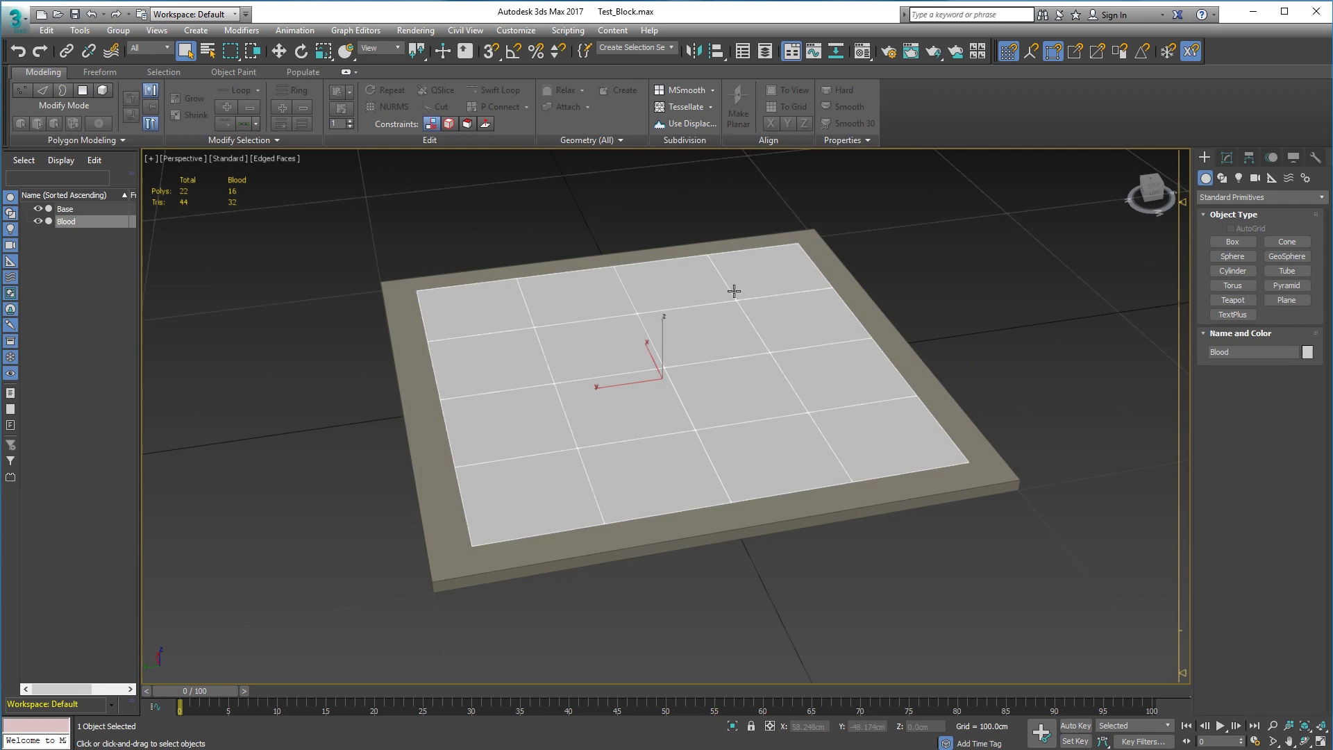
Check the Blood material beside the Base material in the Material Editor and close the editor.
{"action": "left_click", "coordinate": [863, 52]}
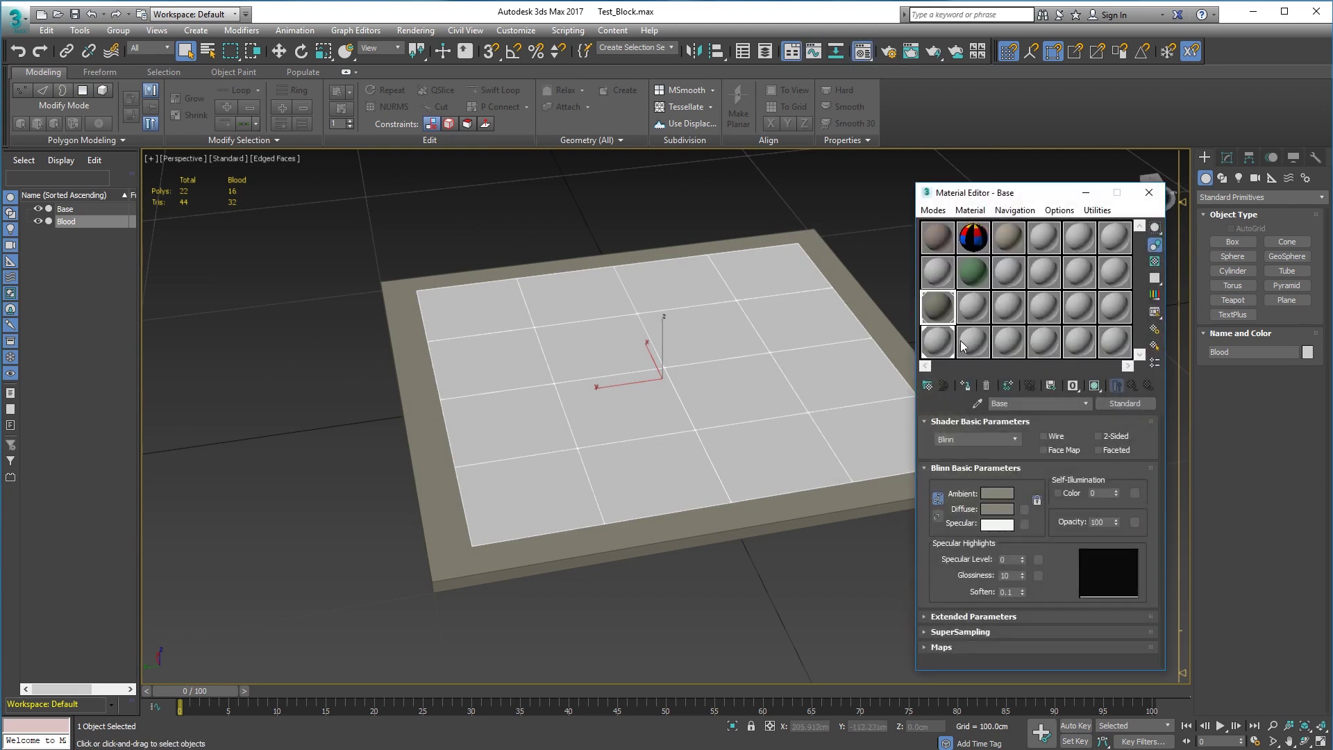
{"action": "left_click", "coordinate": [941, 347]}
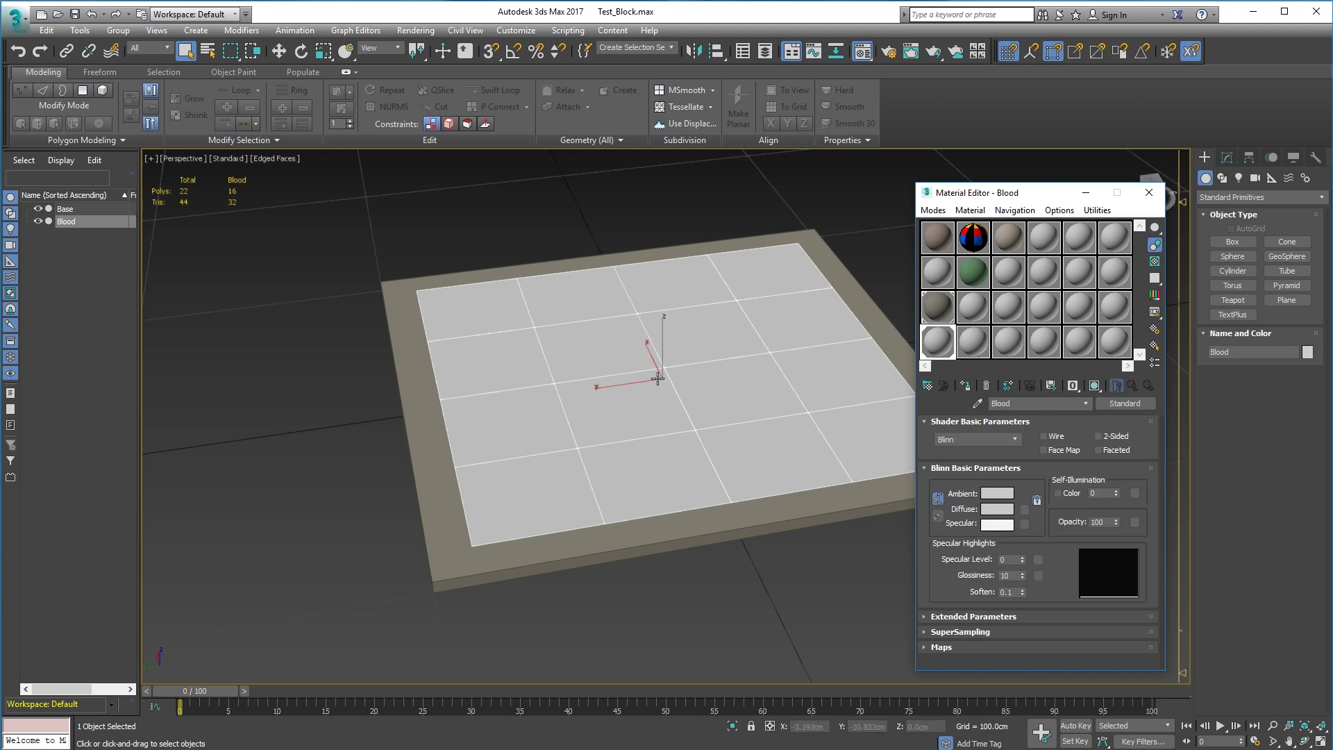
{"action": "left_click", "coordinate": [1148, 192]}
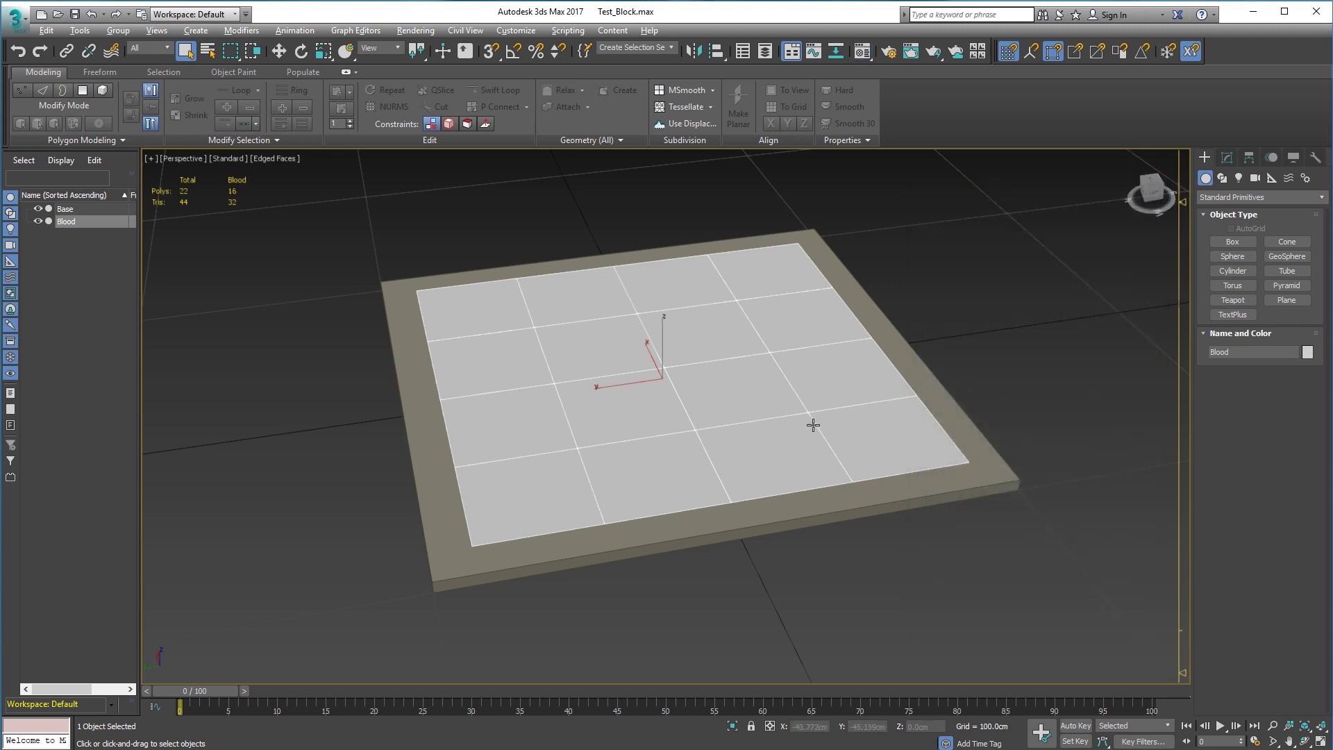
{"action": "middle_click_drag", "start_coordinate": [809, 425], "coordinate": [866, 438], "text": "alt"}
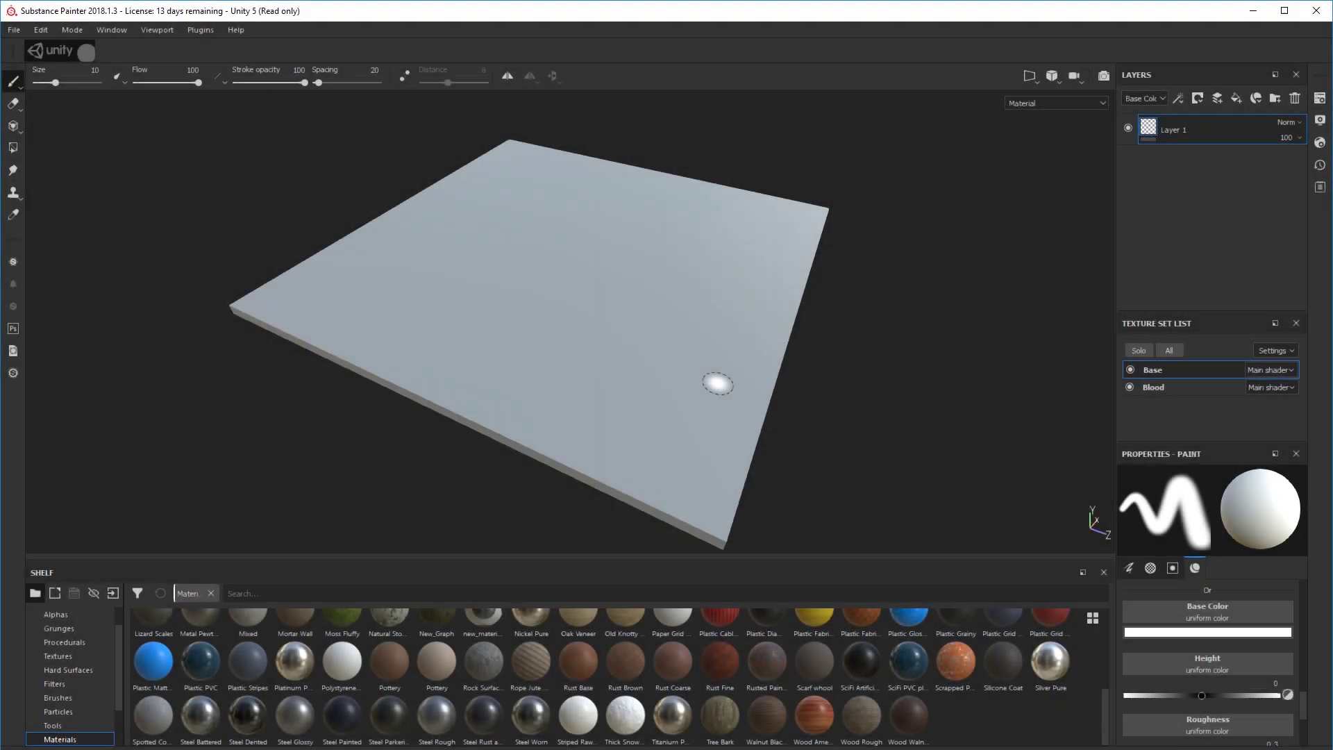
Toggle the visibility of the Base and Blood texture sets off and on to check which geometry each covers.
{"action": "mouse_move", "coordinate": [914, 375]}
{"action": "left_mouse_down", "text": "alt"}
{"action": "mouse_move", "coordinate": [687, 372]}
{"action": "mouse_move", "coordinate": [822, 415]}
{"action": "mouse_move", "coordinate": [1026, 403]}
{"action": "mouse_move", "coordinate": [967, 246]}
{"action": "mouse_move", "coordinate": [910, 407]}
{"action": "mouse_move", "coordinate": [798, 408]}
{"action": "mouse_move", "coordinate": [740, 354]}
{"action": "left_mouse_up", "text": "alt"}
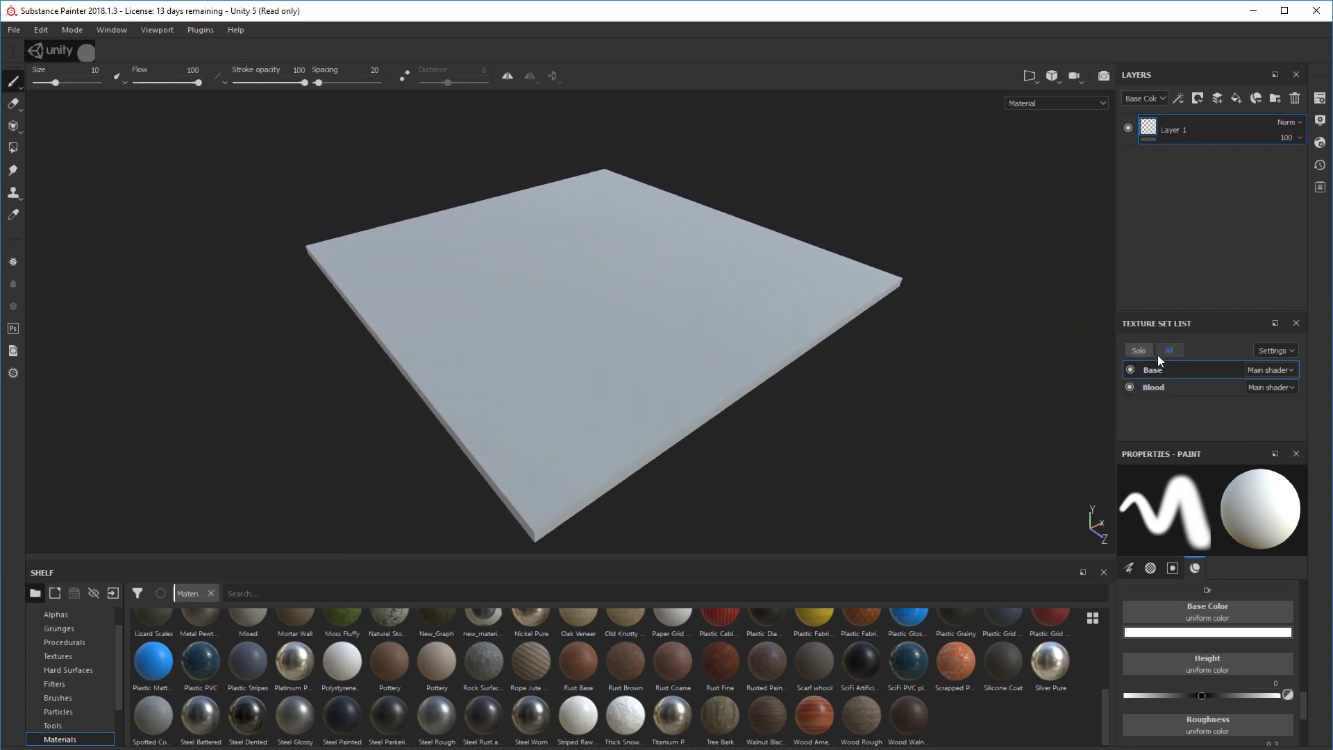
{"action": "left_click", "coordinate": [1129, 369]}
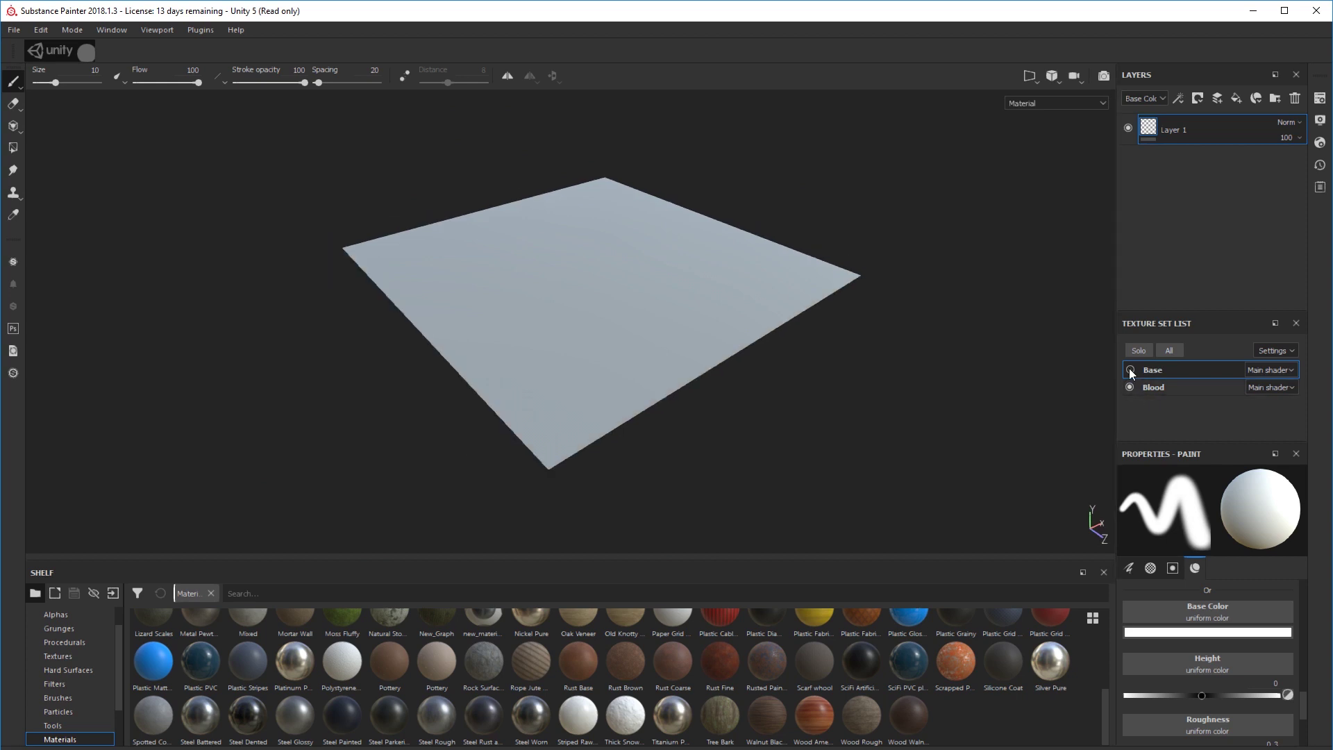
{"action": "left_click", "coordinate": [1129, 369]}
{"action": "left_click", "coordinate": [1129, 387]}
{"action": "left_click", "coordinate": [1130, 387]}
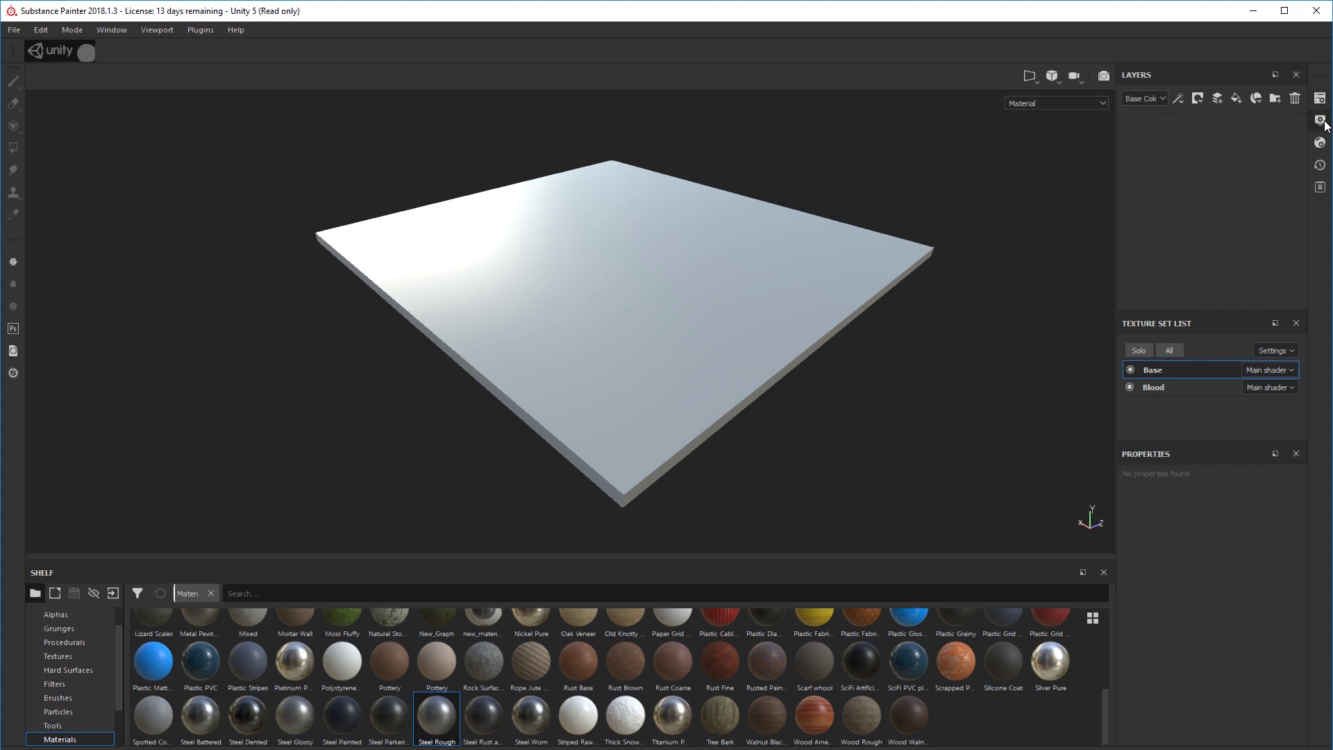
Change the main shader to pbr-metal-rough-with-alpha-blending and close the shader settings.
{"action": "left_click", "coordinate": [1321, 144]}
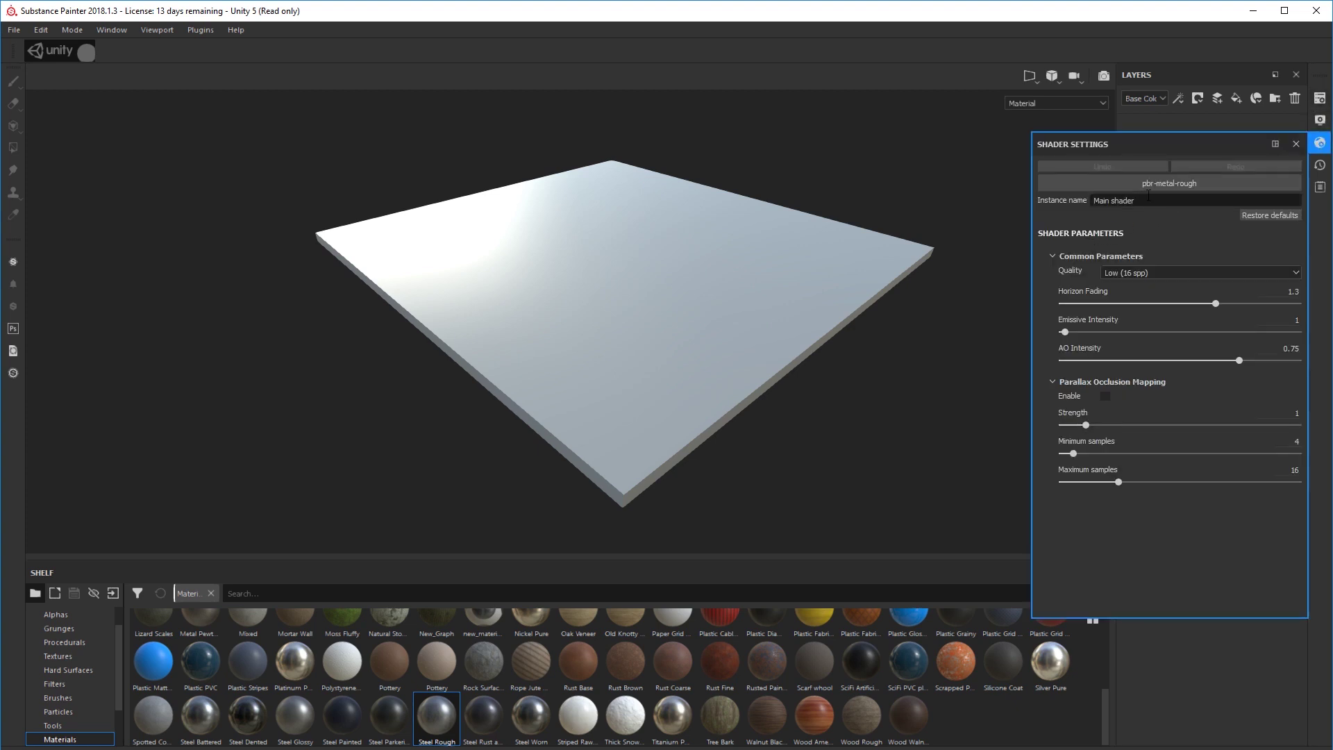
{"action": "left_click", "coordinate": [1178, 182]}
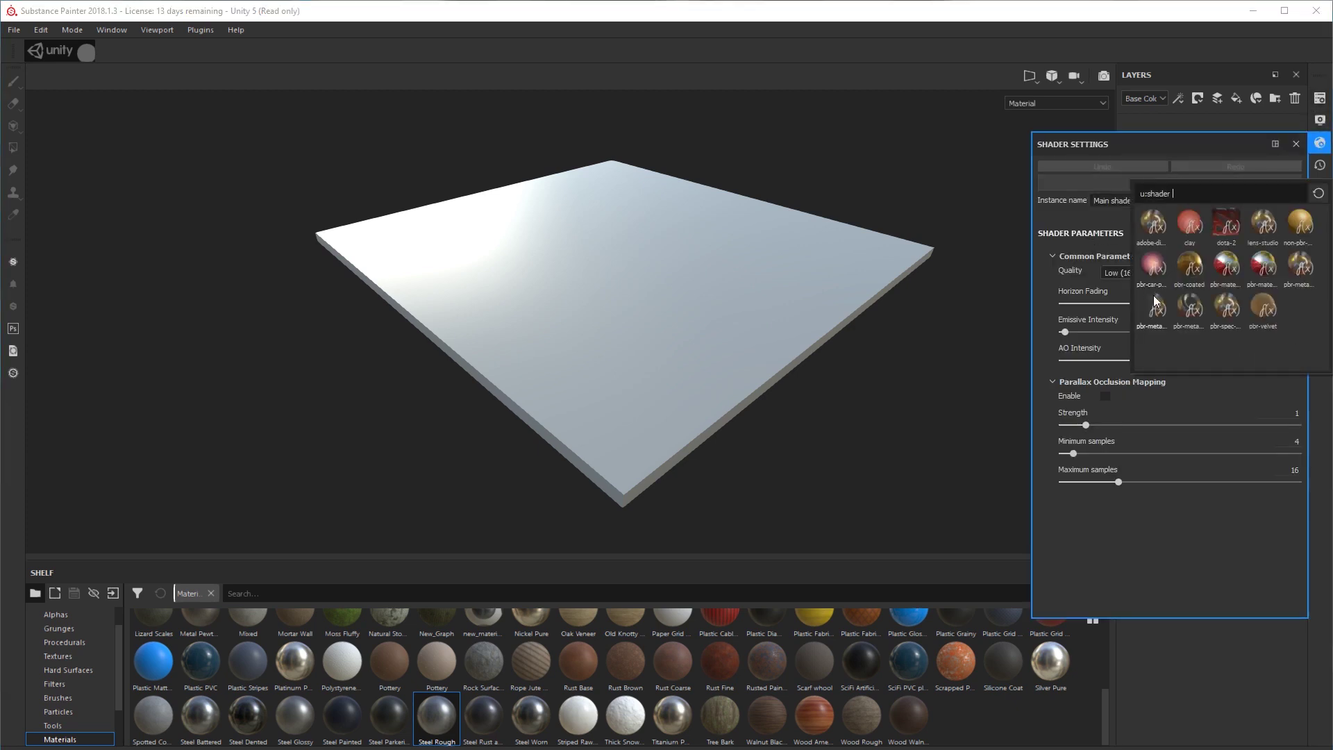
{"action": "mouse_move", "coordinate": [1154, 301]}
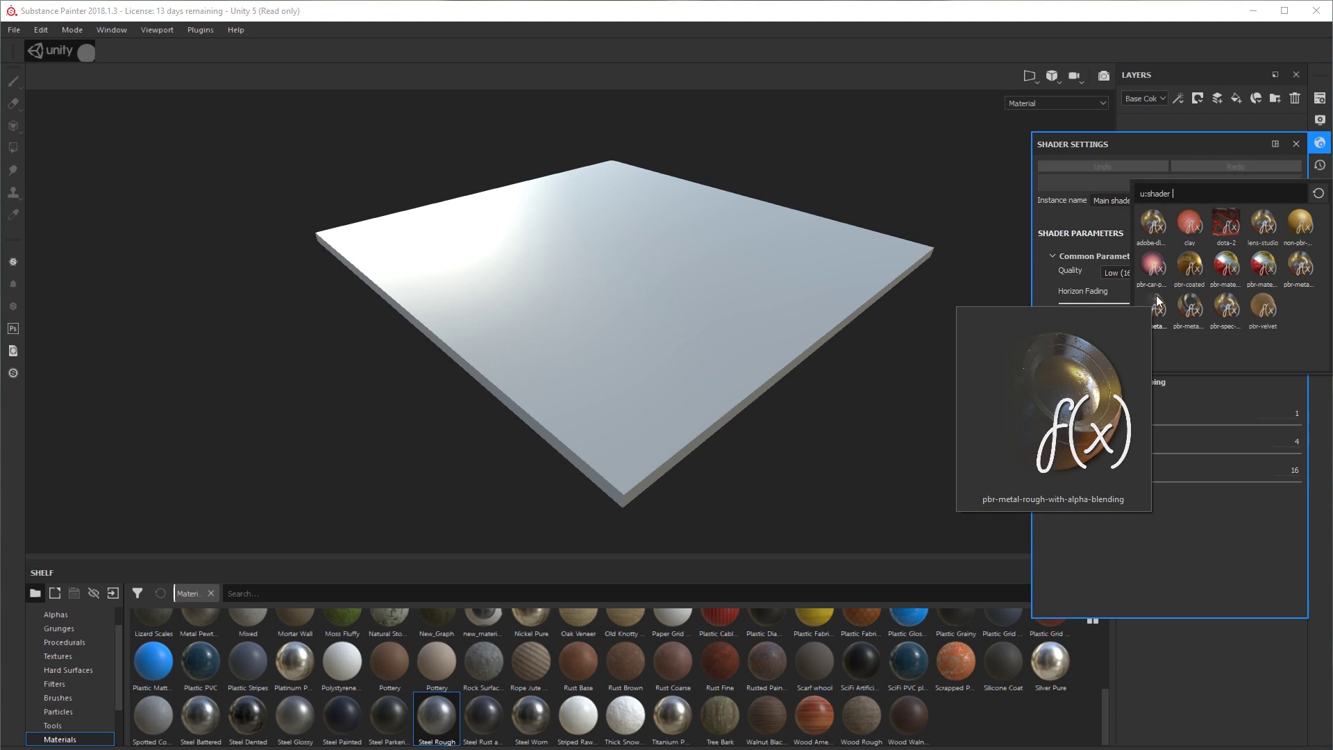
{"action": "left_click", "coordinate": [1156, 300]}
{"action": "left_click", "coordinate": [1295, 144]}
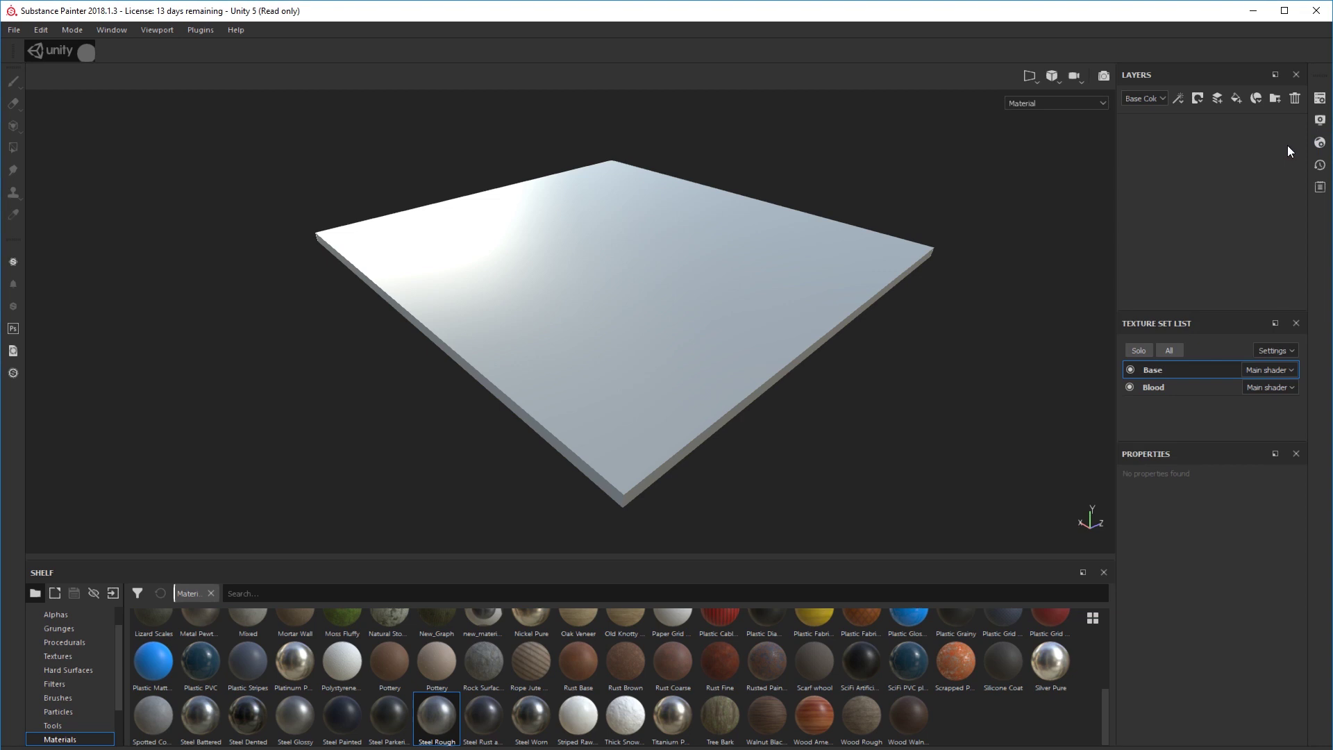
Add an Opacity channel to the Blood texture set and close its settings.
{"action": "left_click", "coordinate": [1162, 386]}
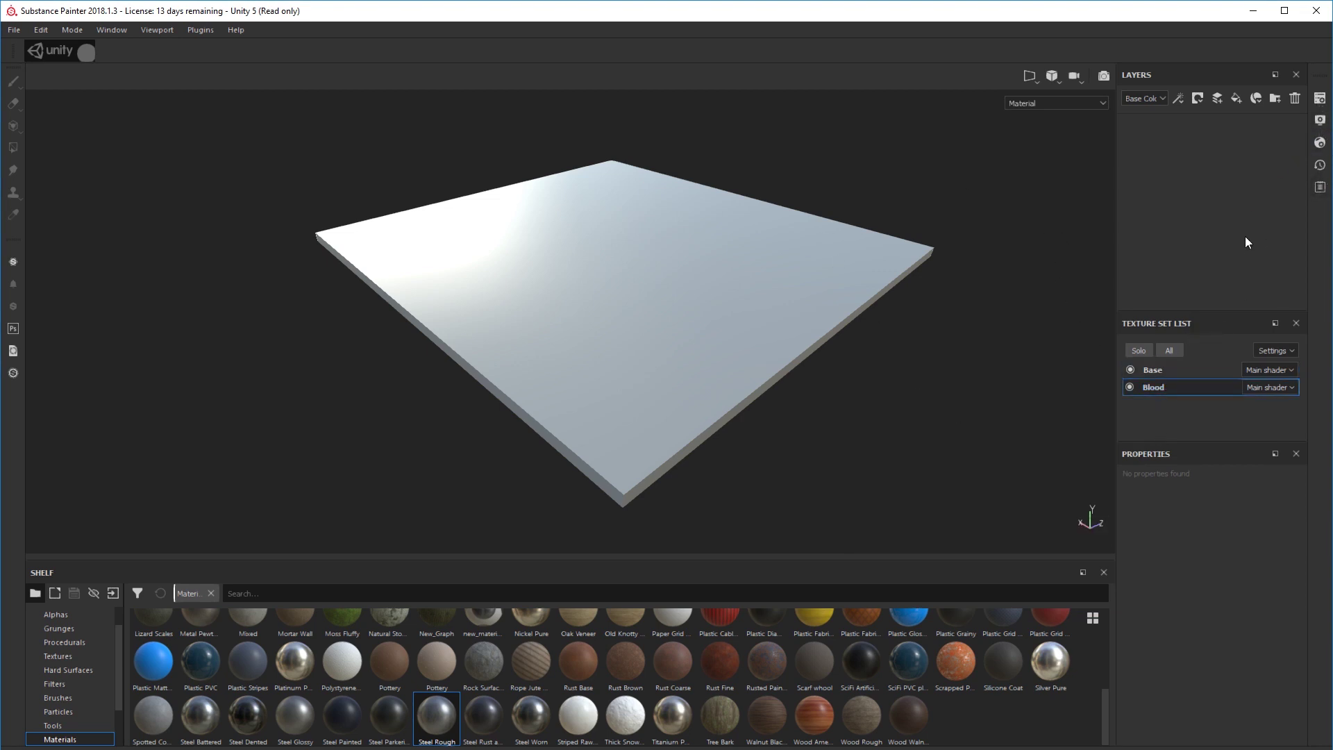
{"action": "left_click", "coordinate": [1321, 98]}
{"action": "left_click_drag", "start_coordinate": [1197, 98], "coordinate": [935, 133]}
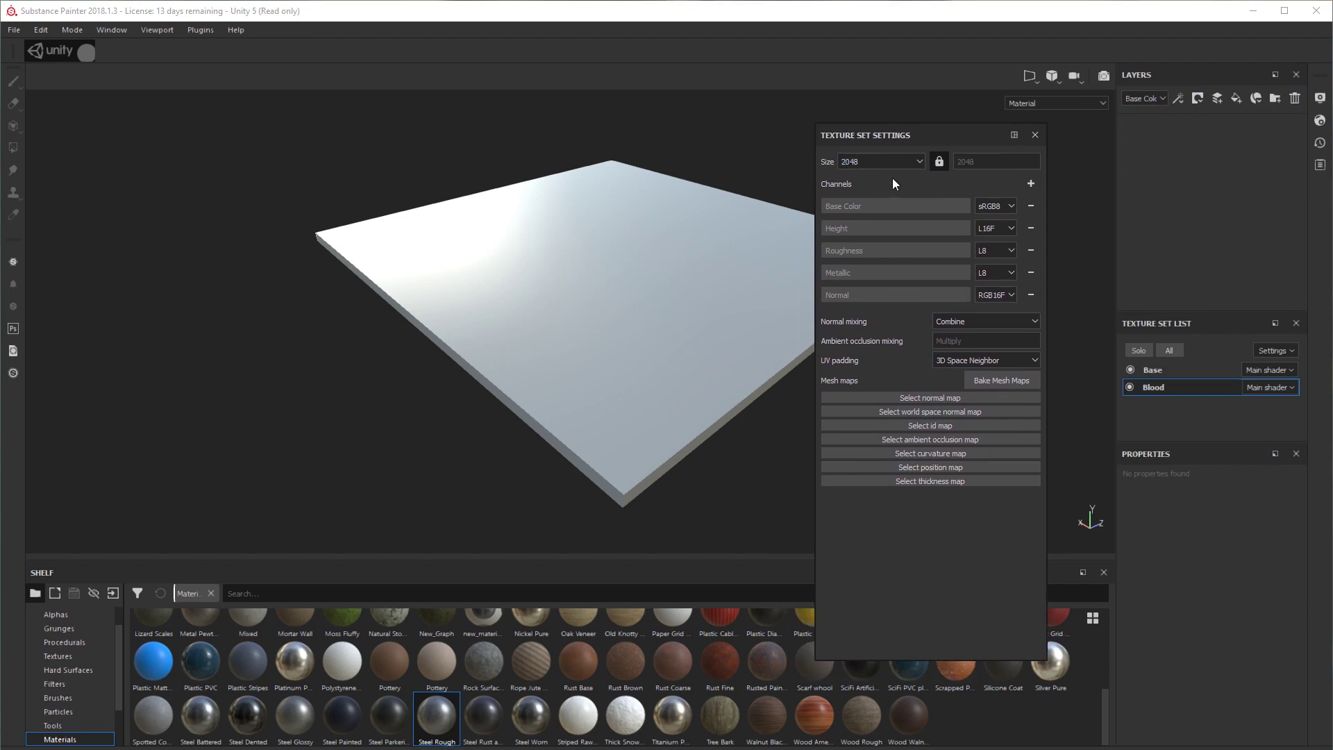
{"action": "left_click", "coordinate": [1030, 183]}
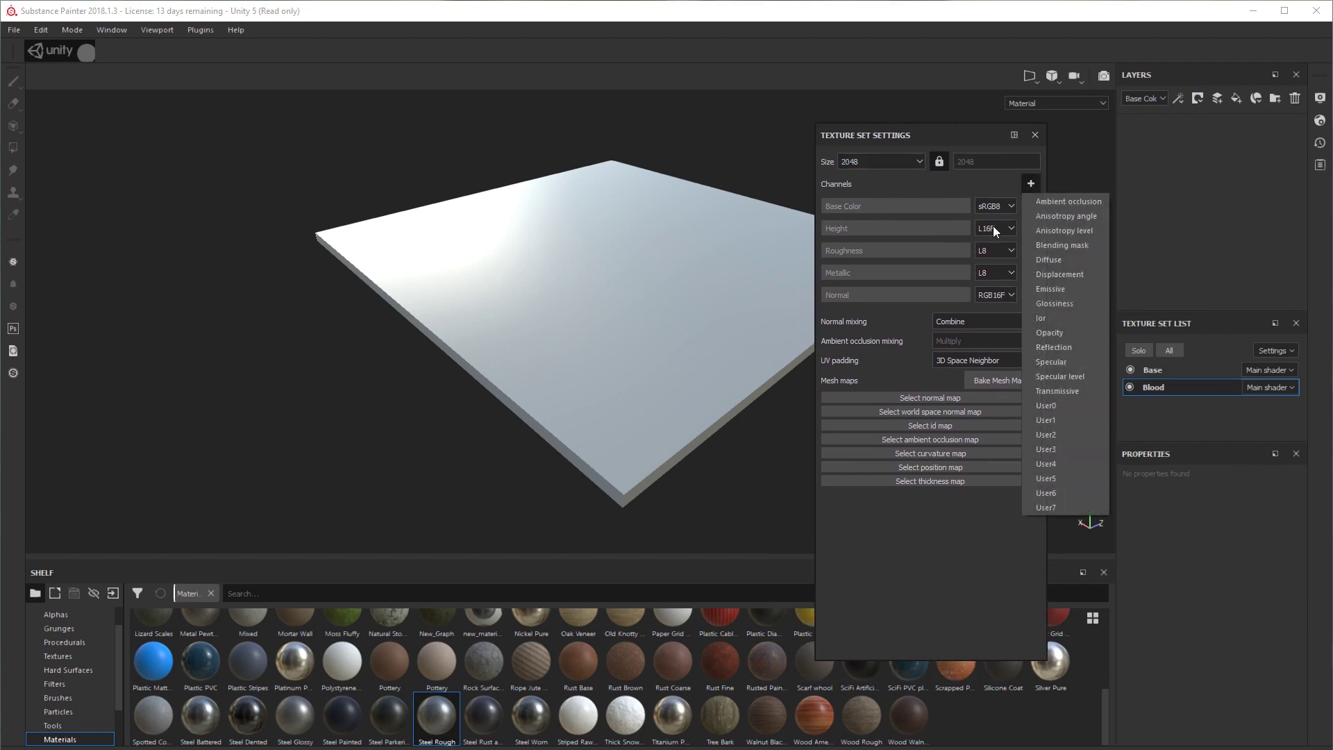
{"action": "left_click", "coordinate": [1061, 332]}
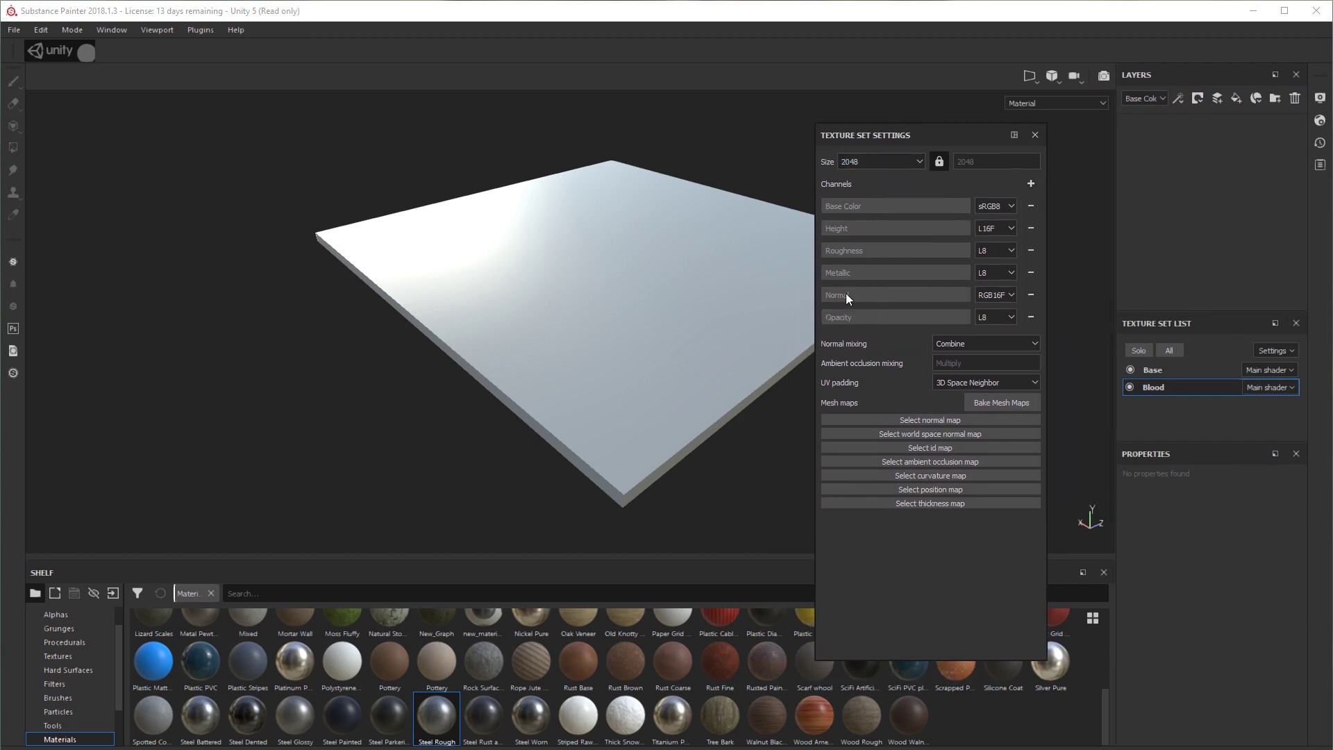
{"action": "left_click", "coordinate": [1034, 135]}
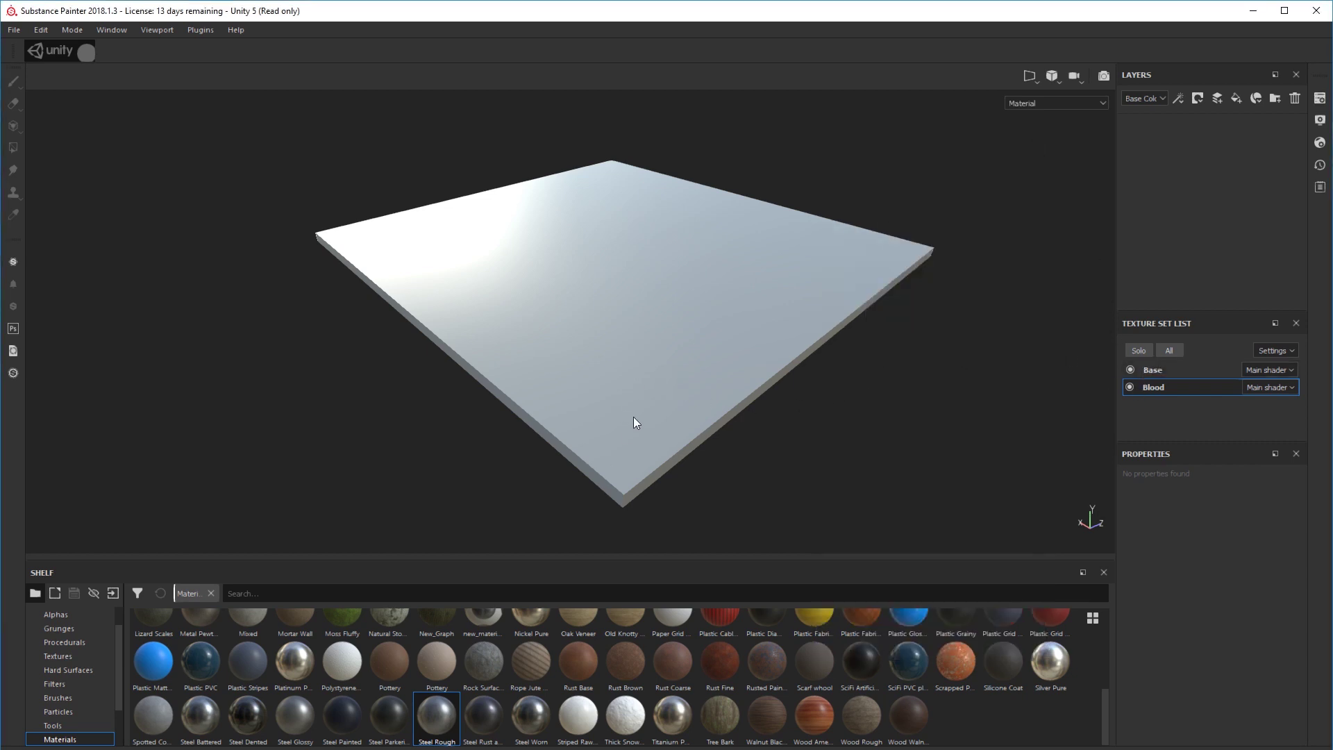
Bake the mesh maps for all texture sets without the ID map, using the low poly mesh as the high poly mesh.
{"action": "left_click", "coordinate": [1160, 372]}
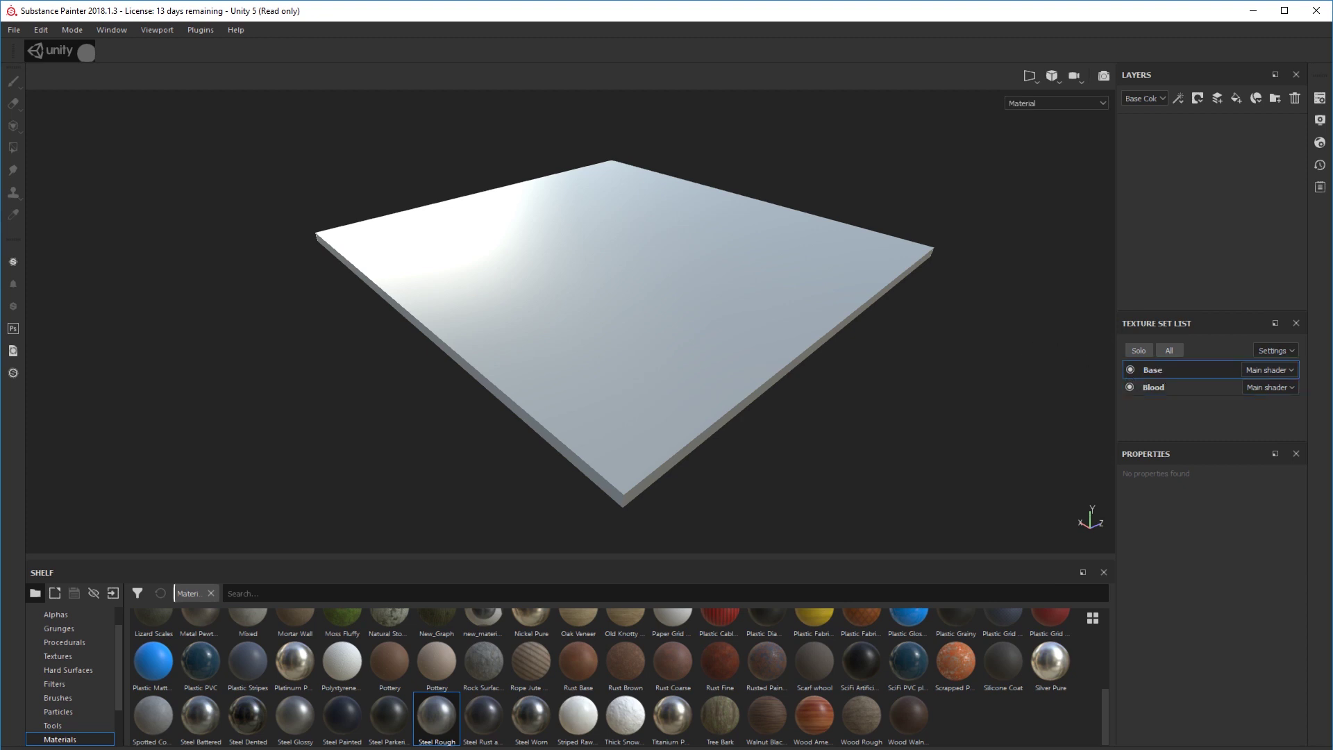
{"action": "left_click", "coordinate": [1320, 97]}
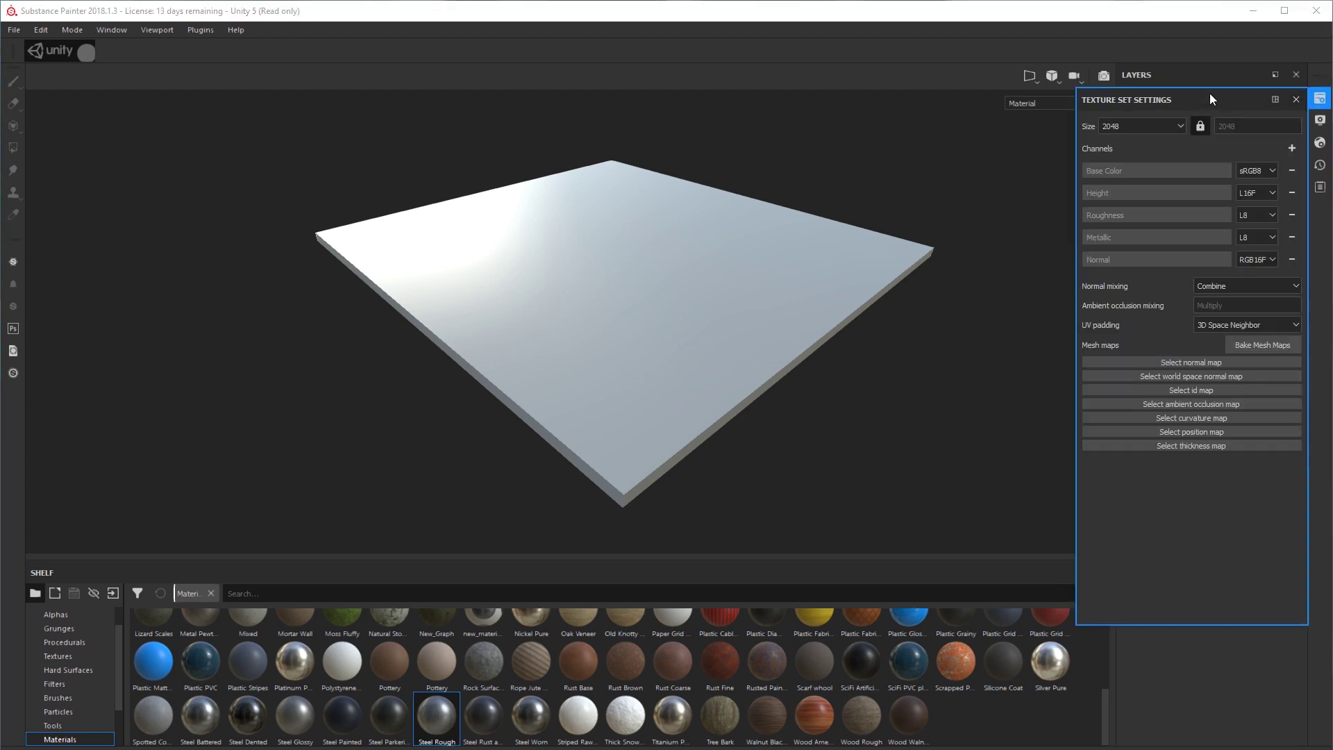
{"action": "left_click_drag", "start_coordinate": [1211, 99], "coordinate": [940, 194]}
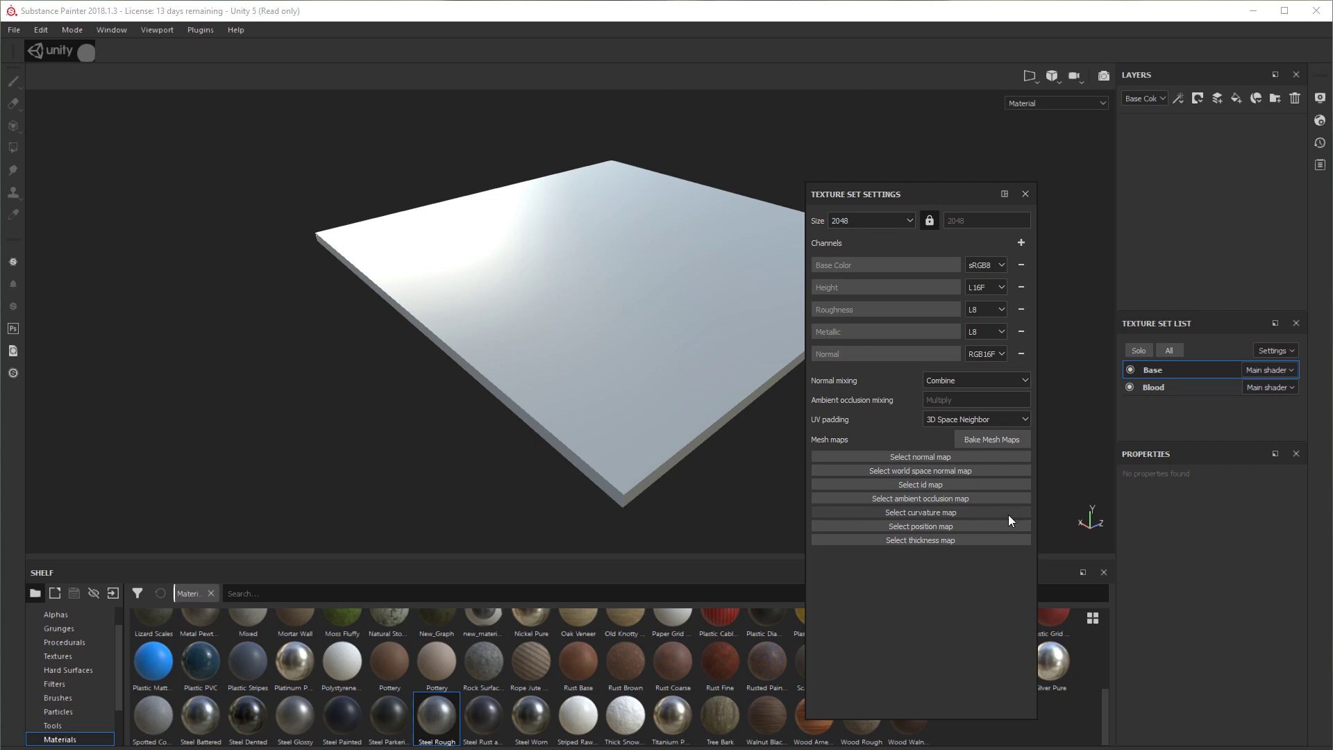
{"action": "left_click", "coordinate": [990, 433]}
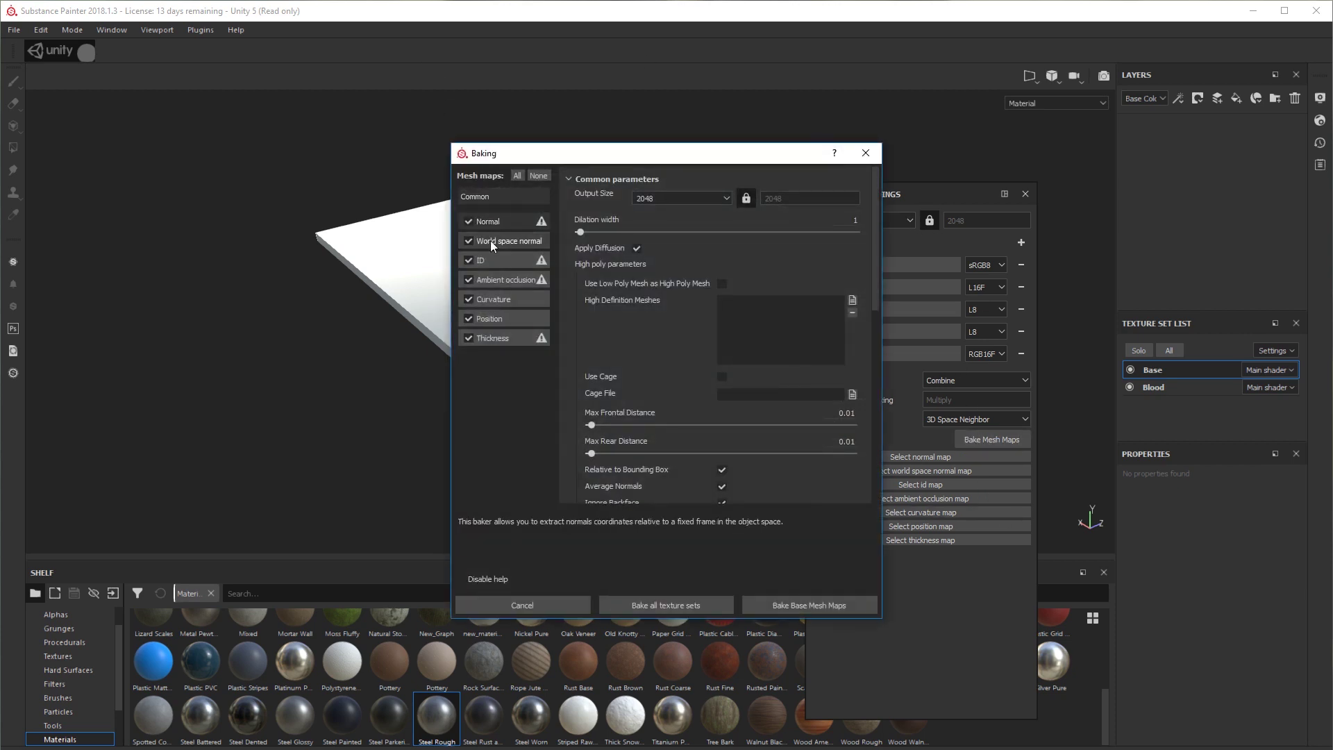
{"action": "left_click", "coordinate": [489, 256]}
{"action": "left_click", "coordinate": [469, 261]}
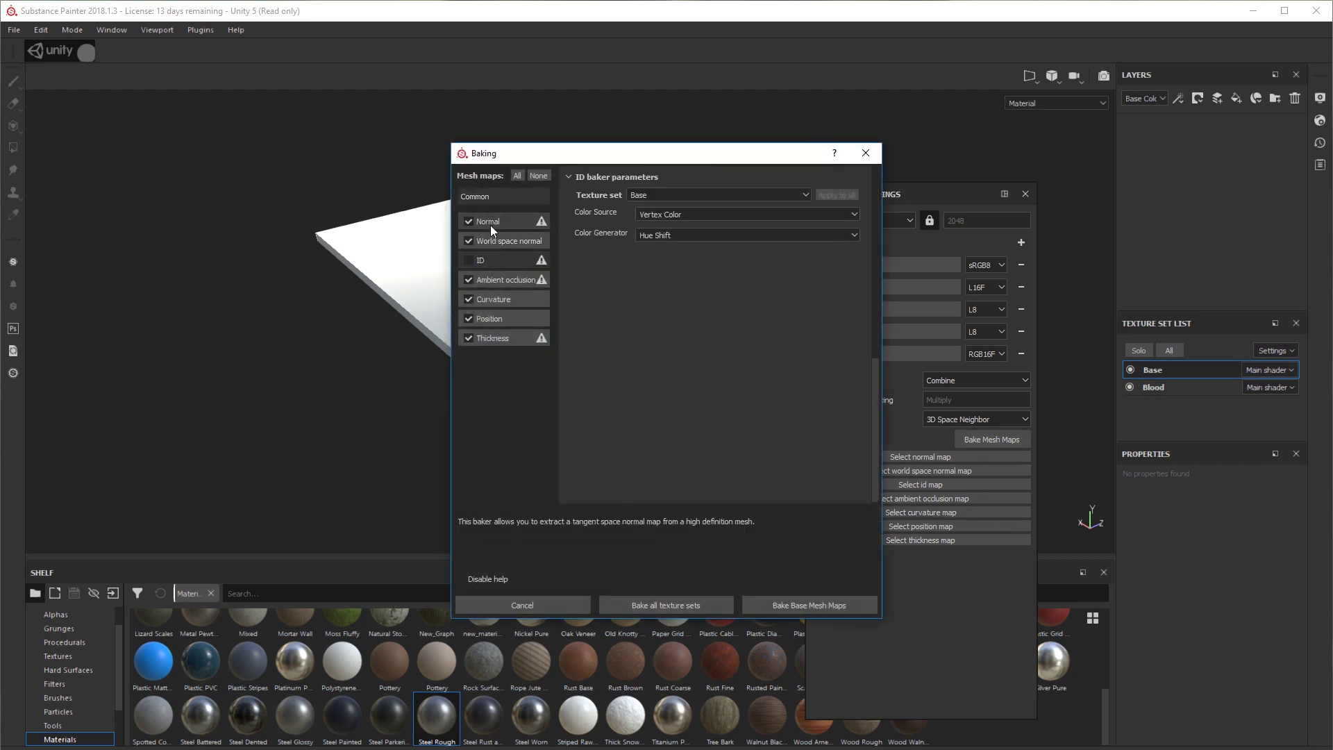
{"action": "left_click", "coordinate": [494, 197]}
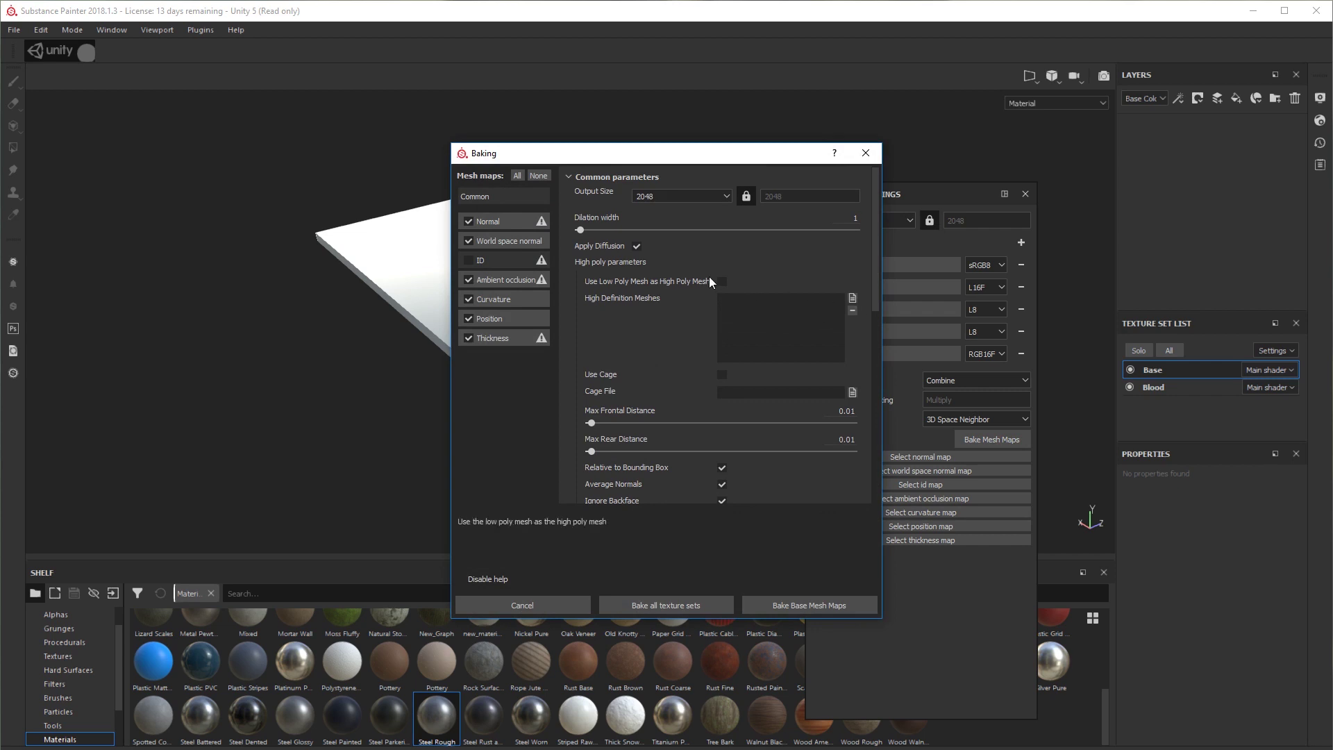
{"action": "left_click", "coordinate": [721, 281]}
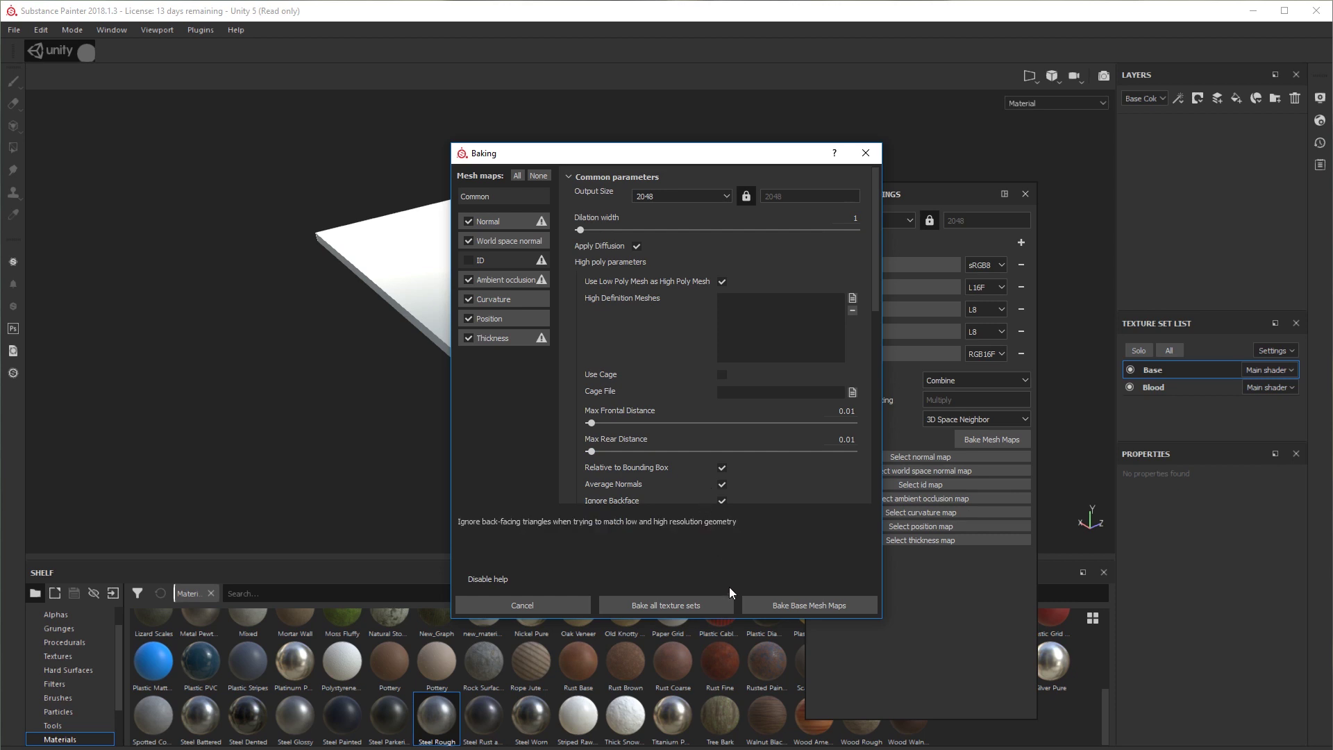
{"action": "left_click", "coordinate": [689, 608]}
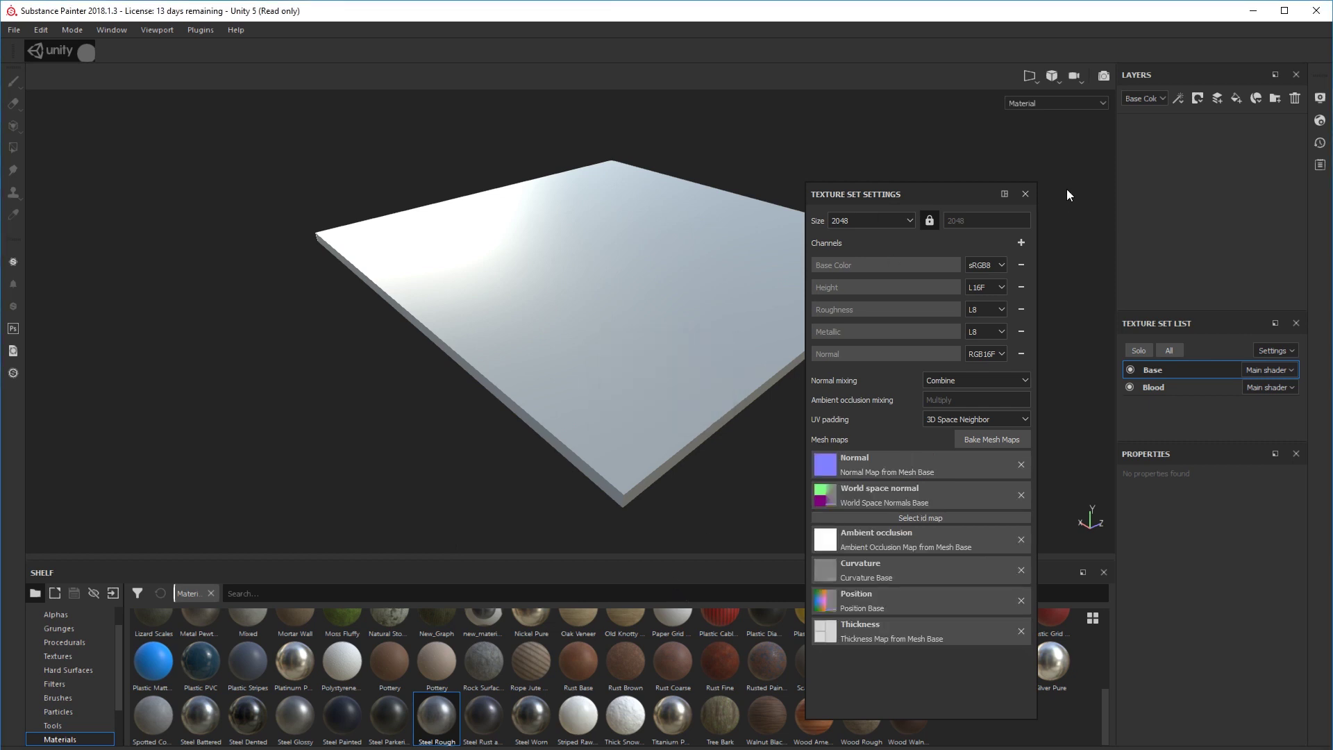
{"action": "left_click", "coordinate": [1026, 194]}
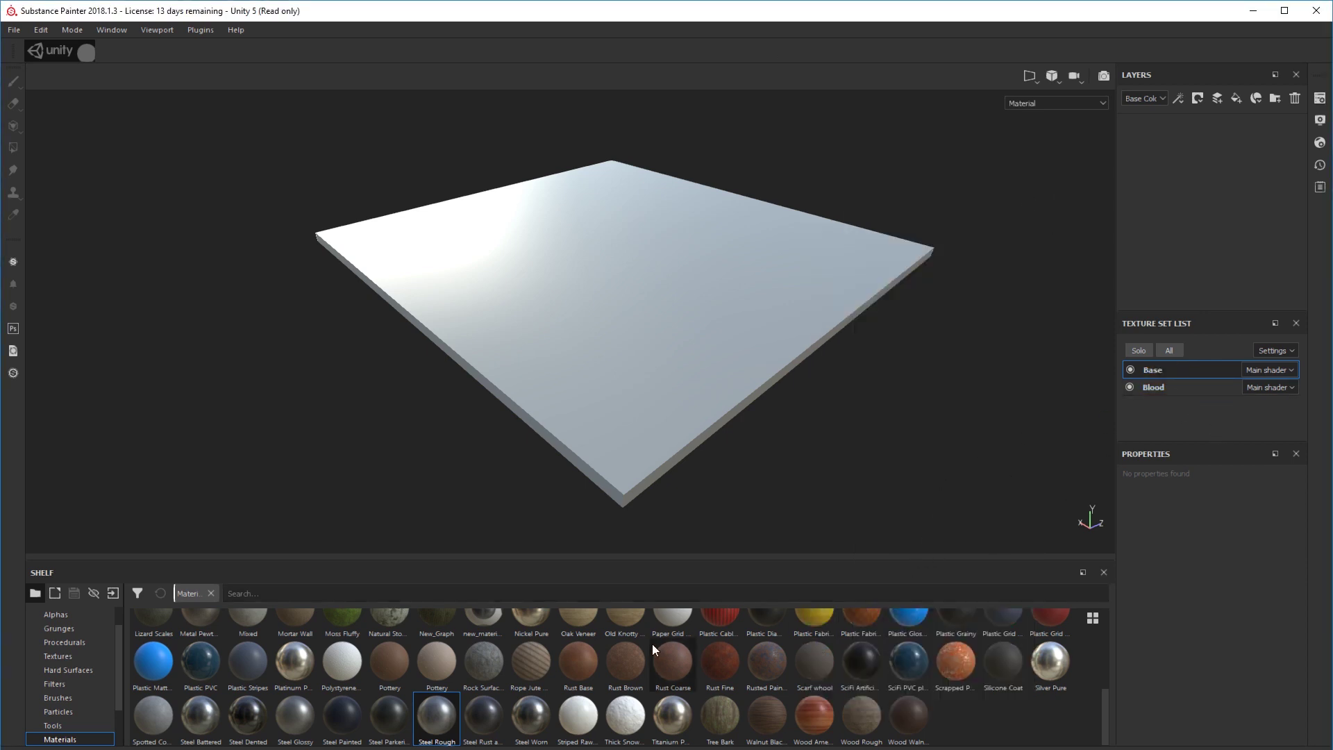
Add the Steel Rough material as a fill layer on the Base texture set.
{"action": "left_click_drag", "start_coordinate": [785, 441], "coordinate": [795, 428], "text": "alt"}
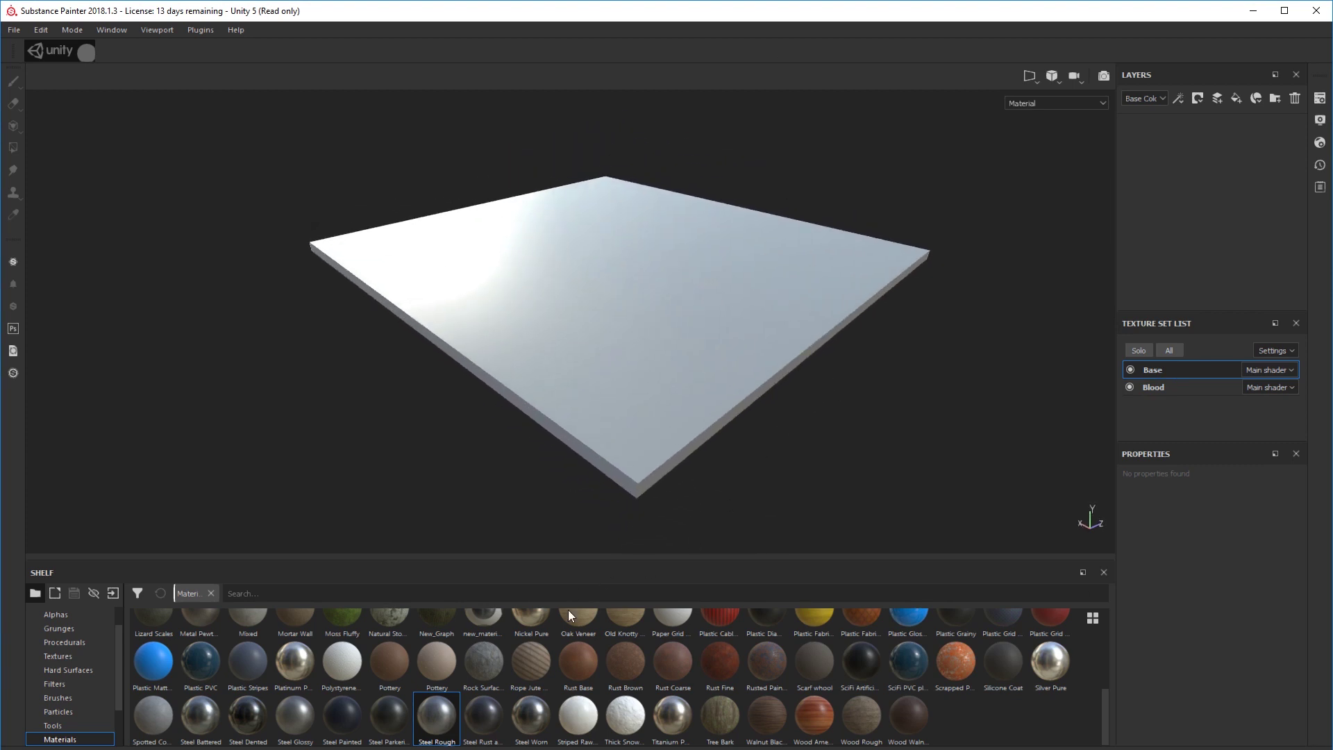
{"action": "left_click_drag", "start_coordinate": [425, 713], "coordinate": [1166, 173]}
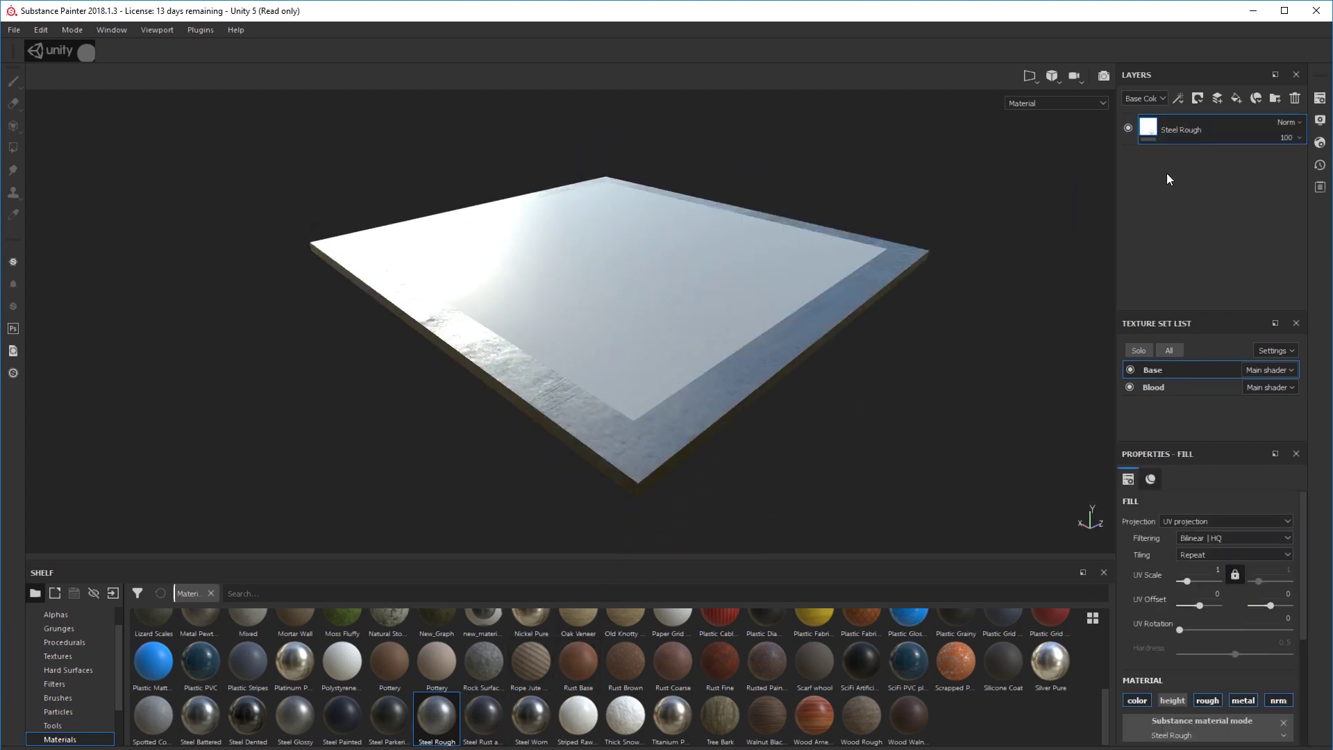
{"action": "key", "text": "alt"}
{"action": "left_click_drag", "start_coordinate": [910, 404], "coordinate": [783, 444], "text": "alt"}
Open the display settings, move them over the viewport, and set the environment map to Soft_1Front_2Backs.
{"action": "left_click", "coordinate": [1316, 102]}
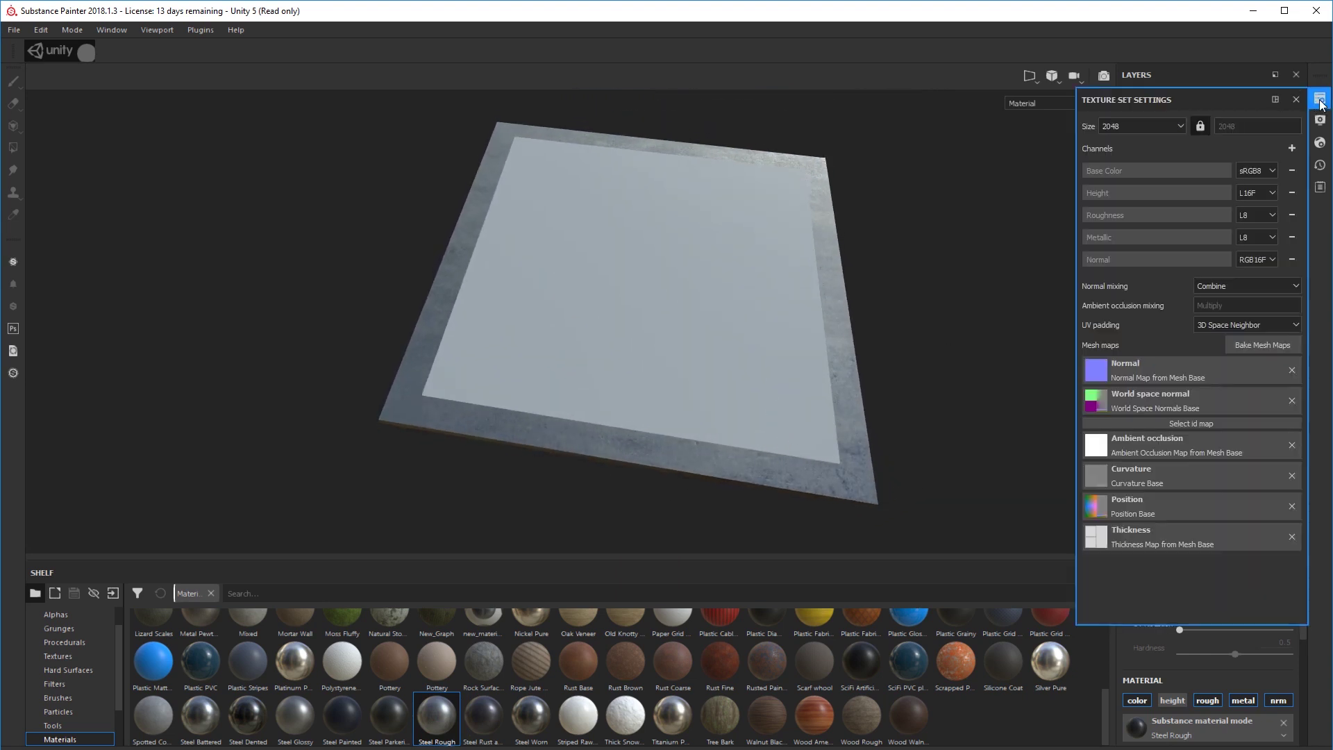
{"action": "left_click", "coordinate": [1323, 119]}
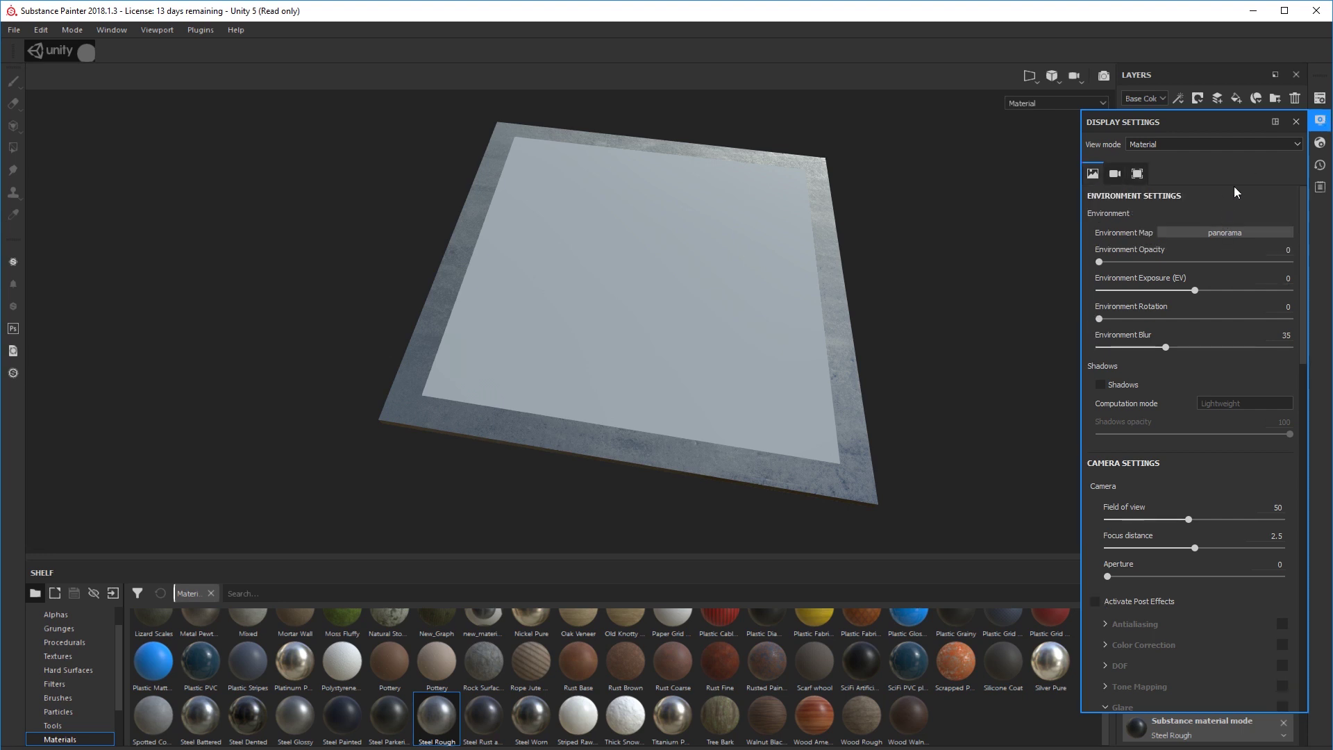
{"action": "left_click_drag", "start_coordinate": [1222, 127], "coordinate": [989, 154]}
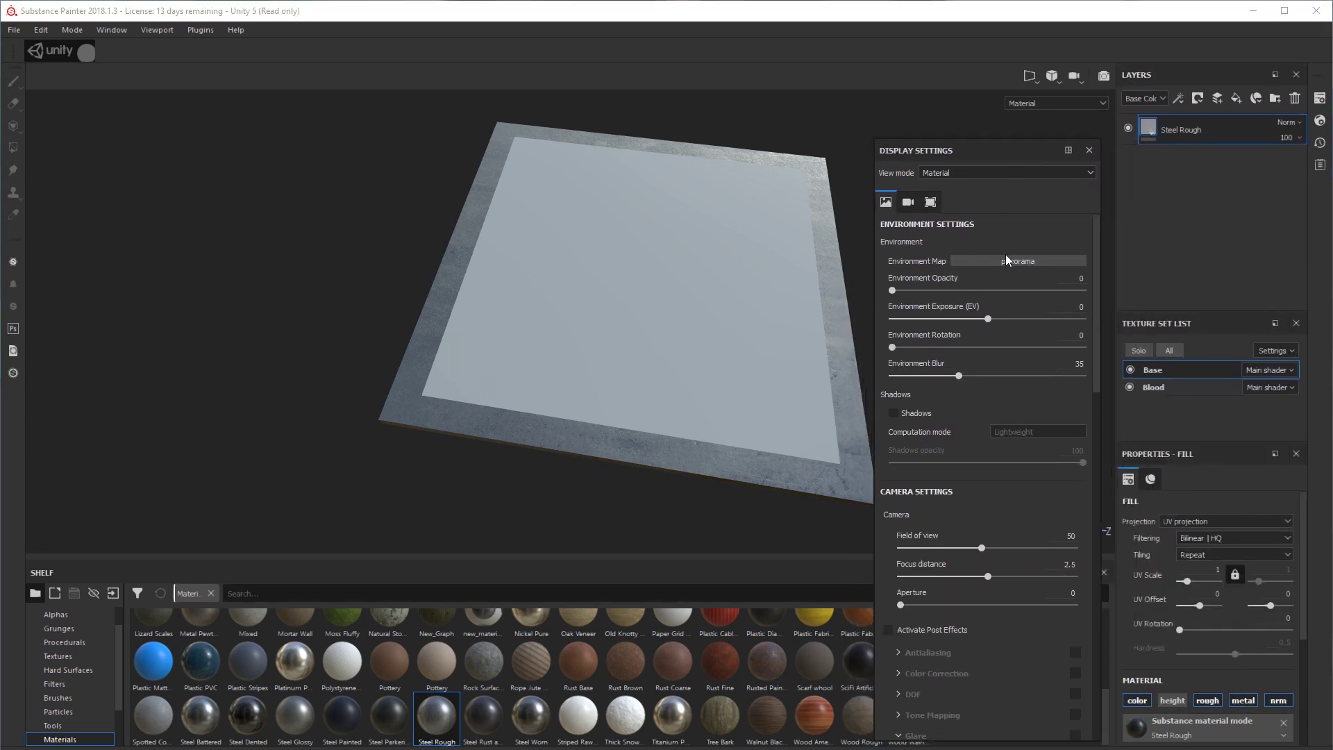
{"action": "left_click", "coordinate": [1006, 257]}
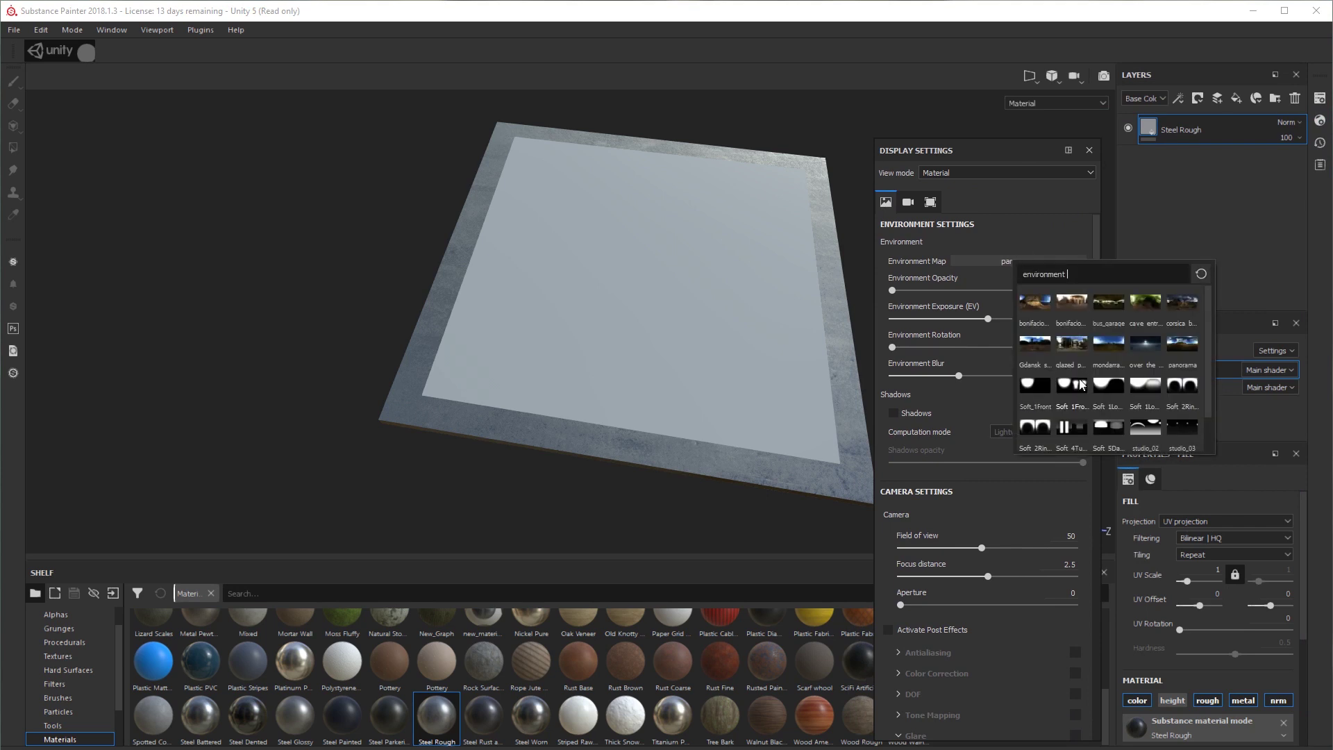
{"action": "left_click", "coordinate": [1078, 390]}
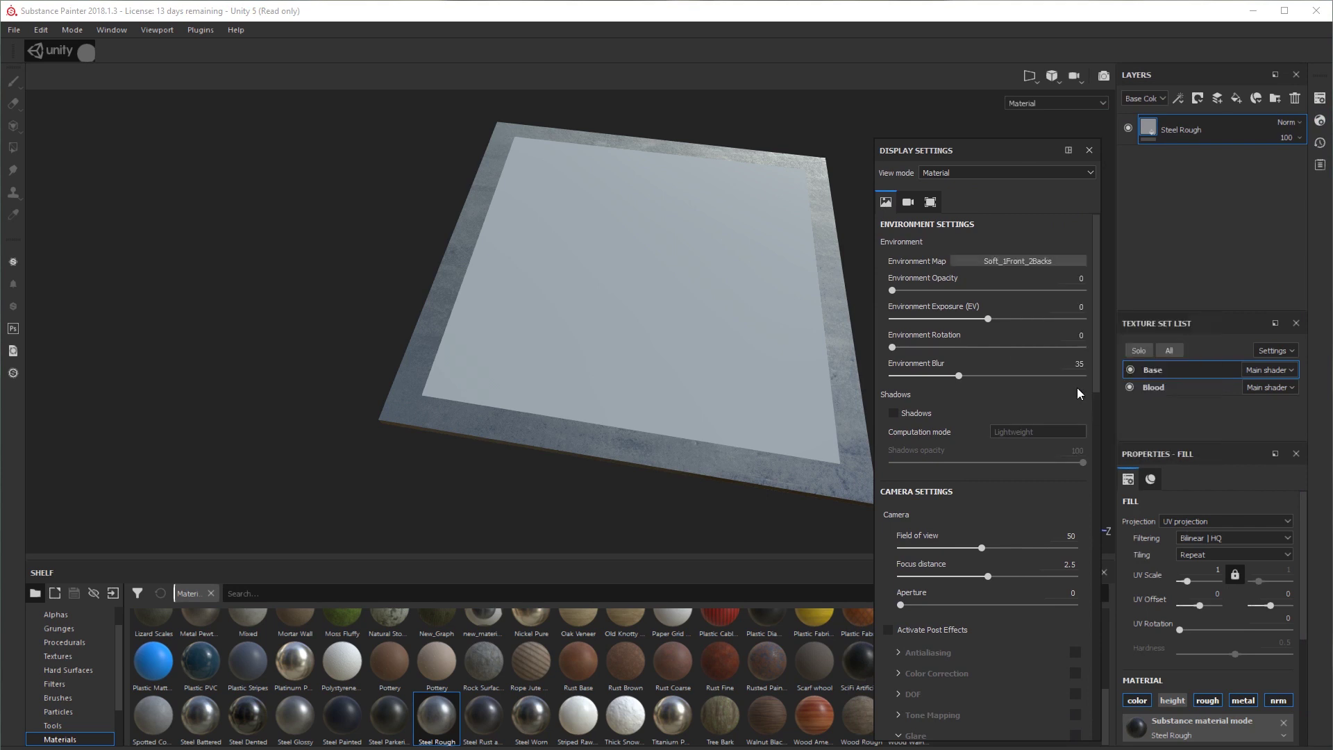
{"action": "left_click_drag", "start_coordinate": [797, 306], "coordinate": [757, 359], "text": "alt"}
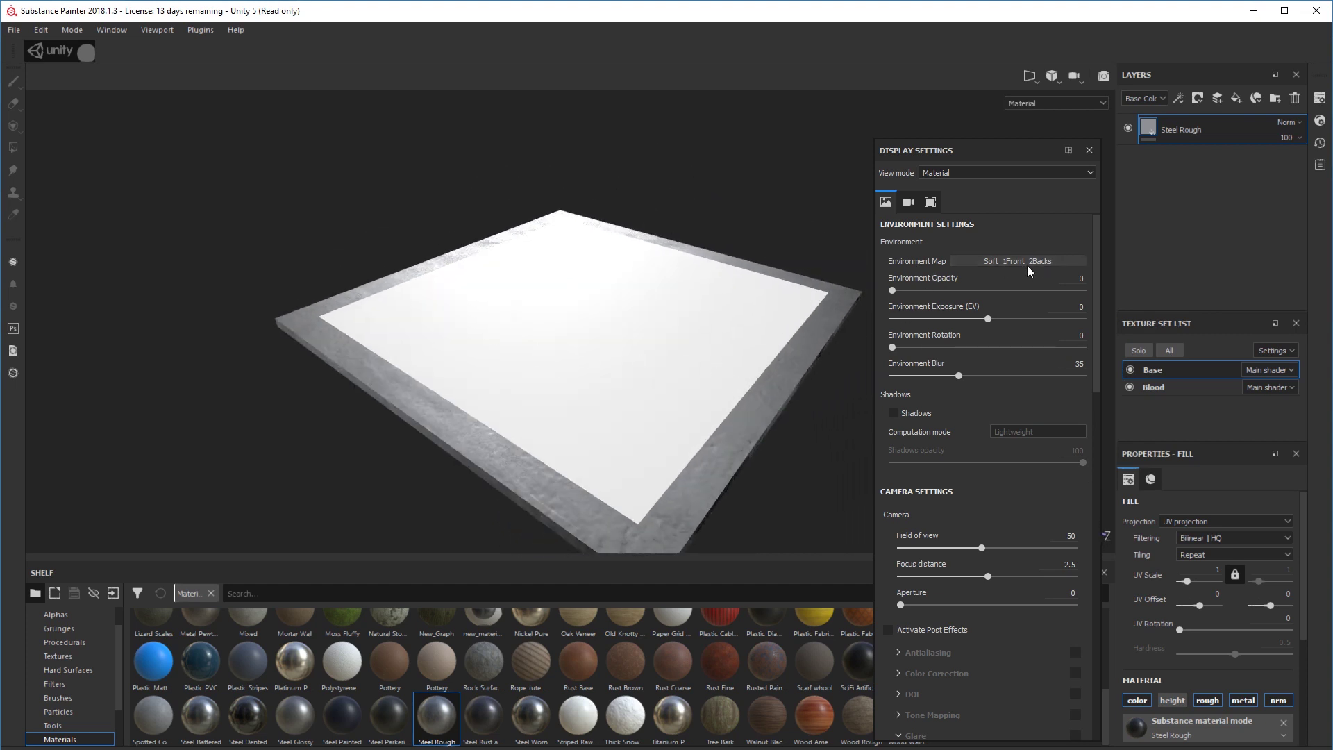
{"action": "mouse_move", "coordinate": [604, 284]}
{"action": "left_mouse_down", "text": "alt"}
{"action": "mouse_move", "coordinate": [634, 274]}
{"action": "mouse_move", "coordinate": [639, 244]}
{"action": "mouse_move", "coordinate": [639, 273]}
{"action": "mouse_move", "coordinate": [625, 271]}
{"action": "left_mouse_up", "text": "alt"}
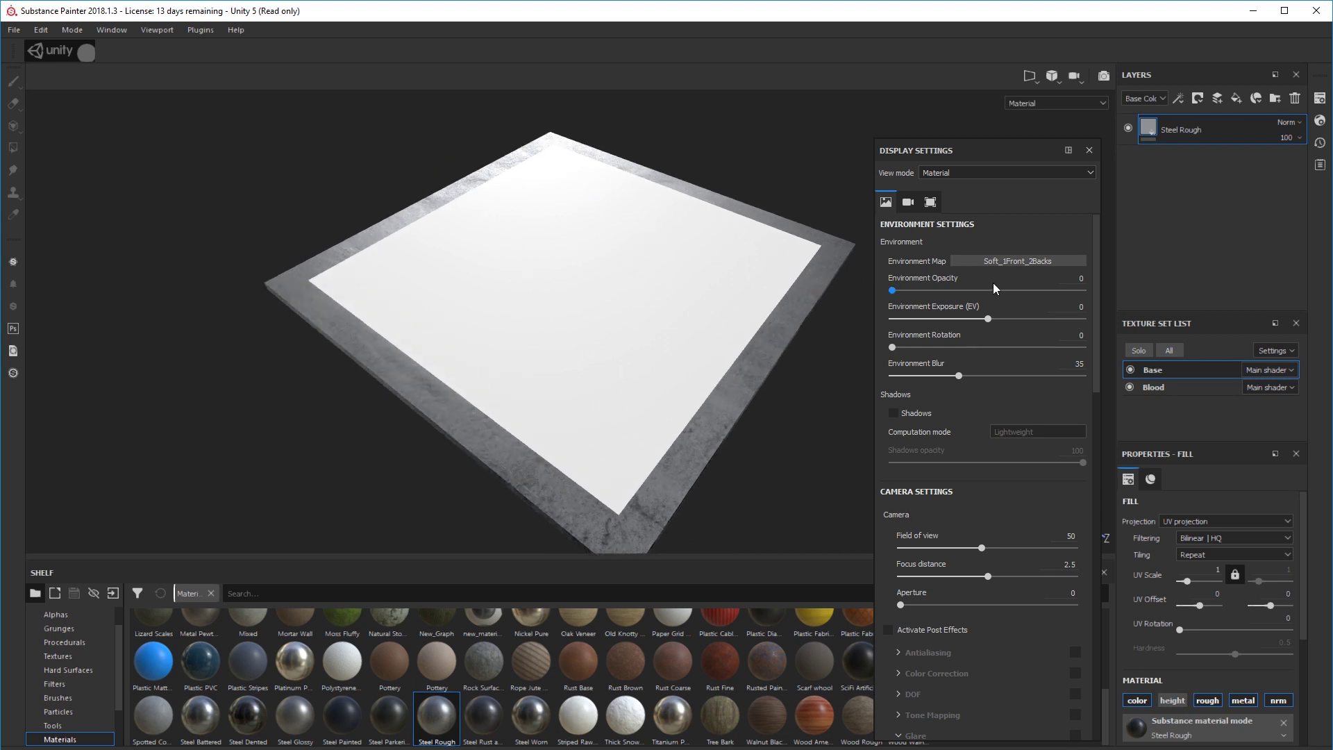
Try the Soft_1Front environment map on the slab, and switch back to Soft_1Front_2Backs.
{"action": "left_click", "coordinate": [998, 260]}
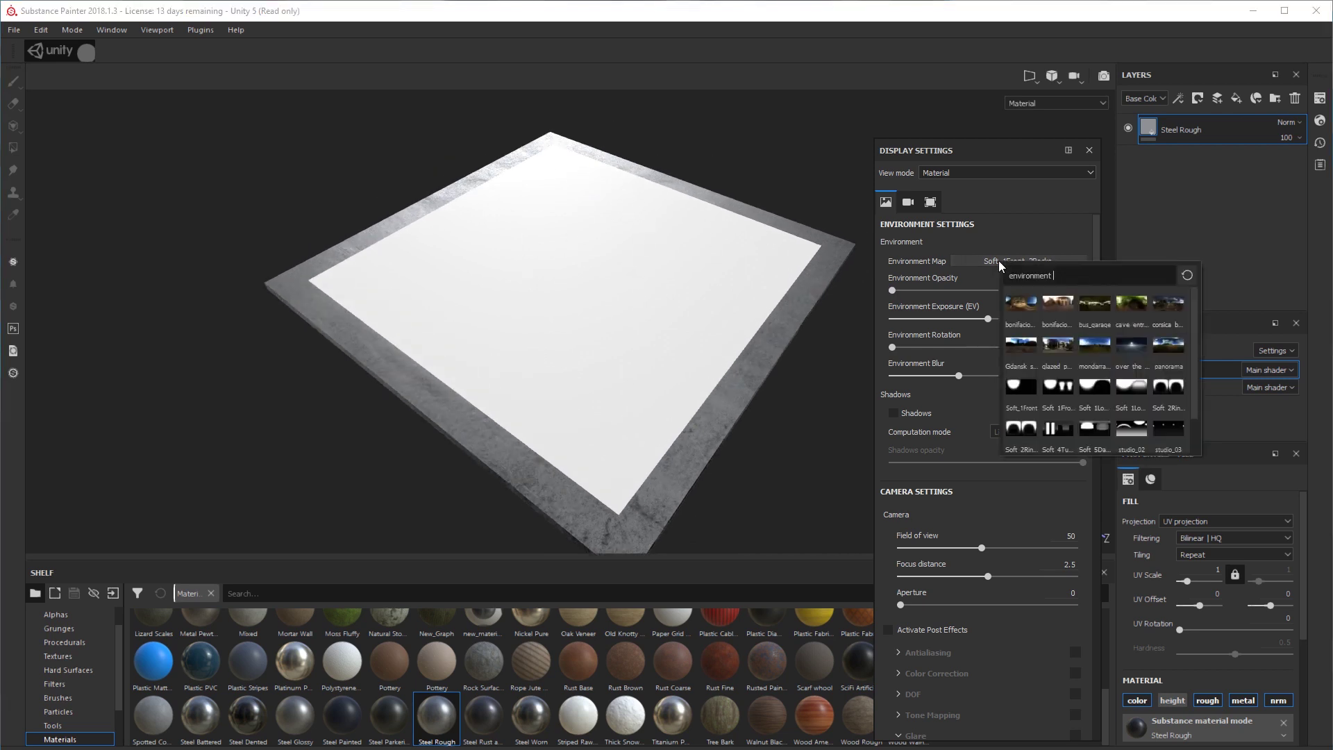
{"action": "left_click", "coordinate": [1022, 384]}
{"action": "mouse_move", "coordinate": [714, 381]}
{"action": "left_mouse_down", "text": "alt"}
{"action": "mouse_move", "coordinate": [661, 354]}
{"action": "mouse_move", "coordinate": [754, 361]}
{"action": "mouse_move", "coordinate": [714, 395]}
{"action": "mouse_move", "coordinate": [707, 382]}
{"action": "left_mouse_up", "text": "alt"}
{"action": "left_click", "coordinate": [1034, 264]}
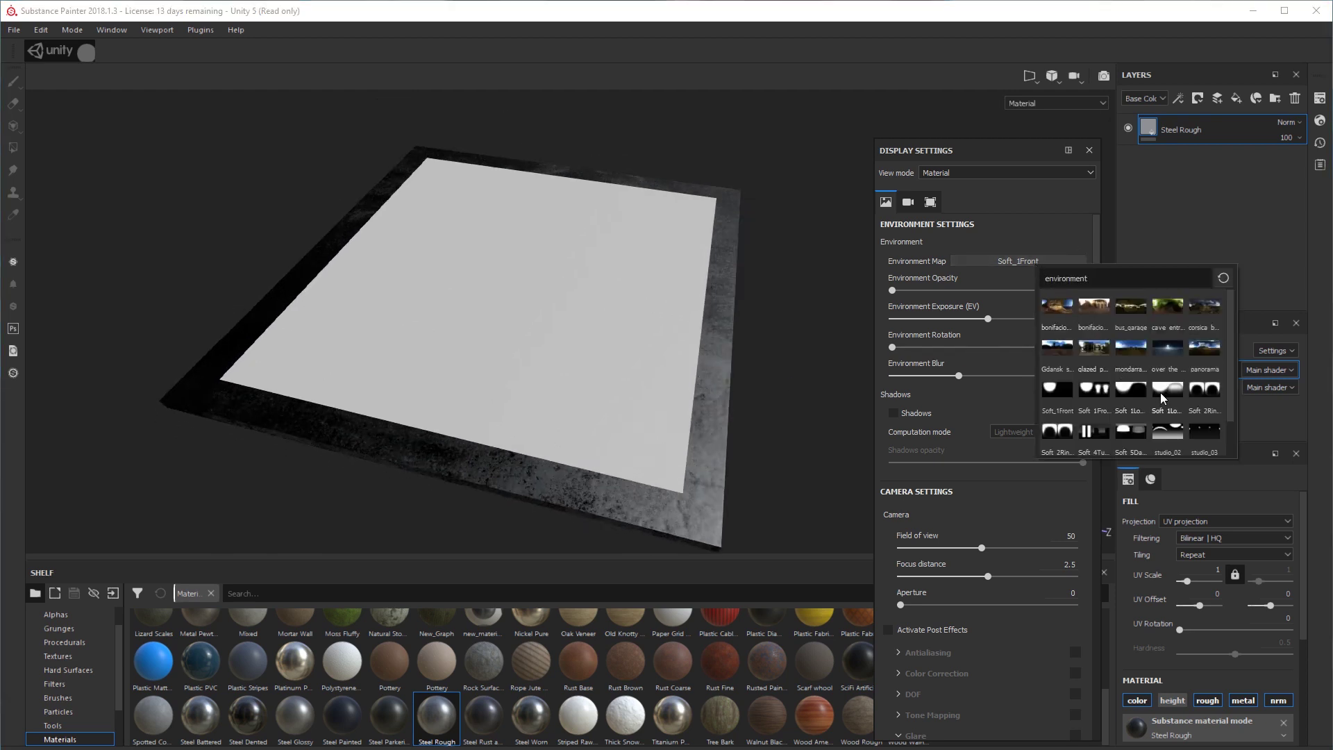
{"action": "left_click", "coordinate": [1094, 390]}
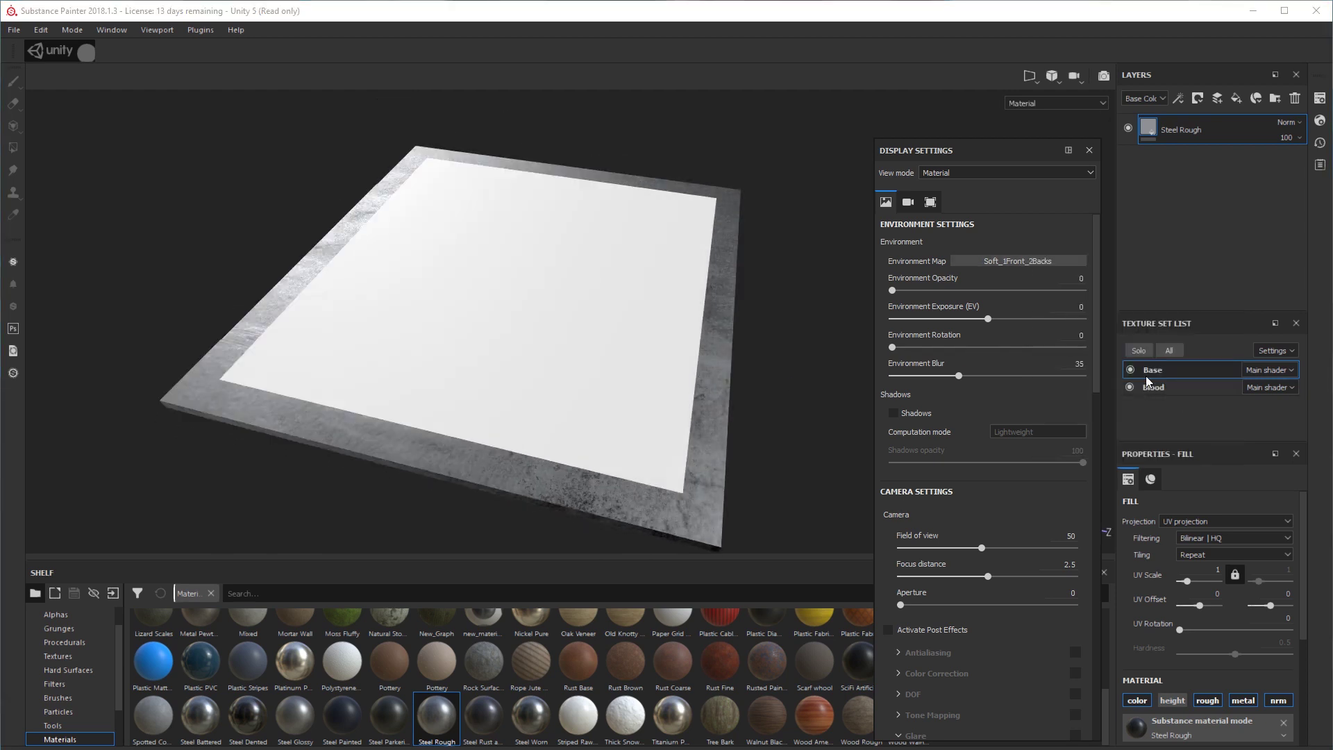
Try the Soft_1LowContrastFront environment map and rotate the environment to 142.
{"action": "left_click", "coordinate": [1043, 264]}
{"action": "left_click", "coordinate": [1094, 336]}
{"action": "left_click_drag", "start_coordinate": [497, 342], "coordinate": [564, 349], "text": "alt"}
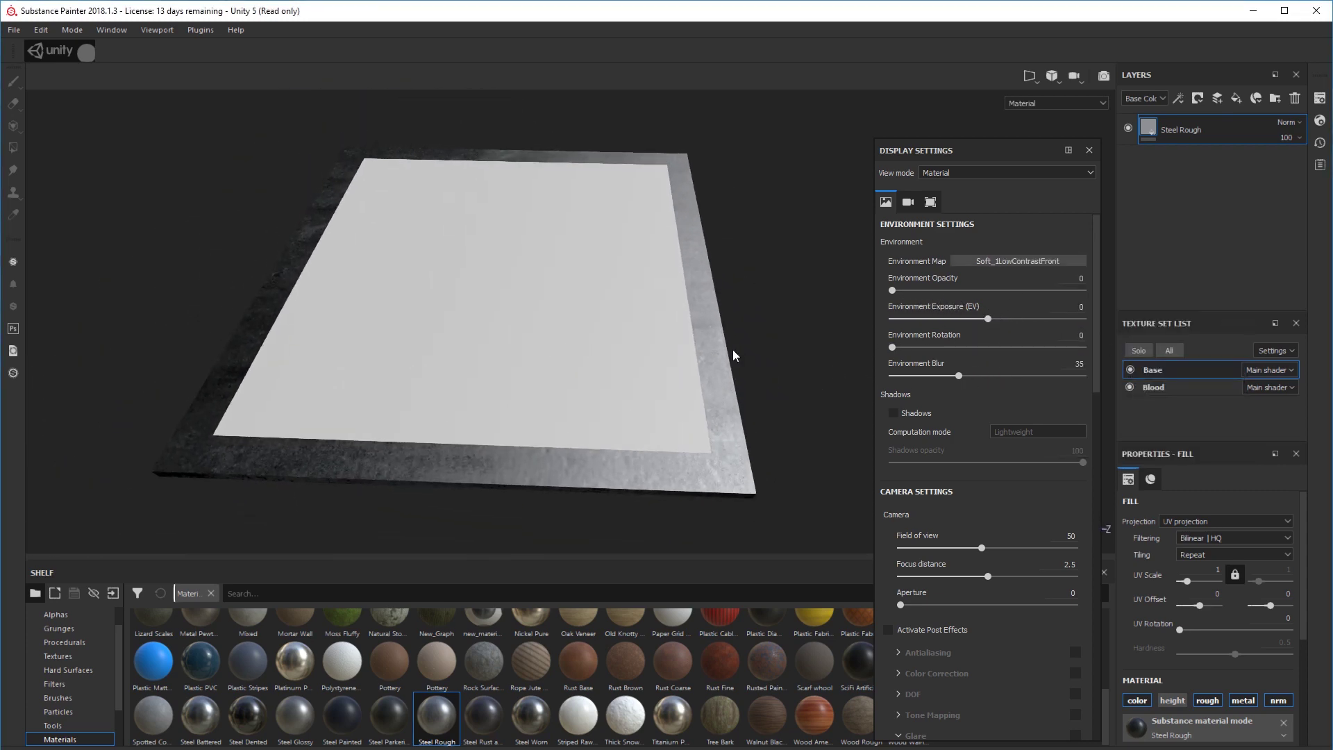
{"action": "right_click_drag", "start_coordinate": [815, 373], "coordinate": [741, 375], "text": "shift"}
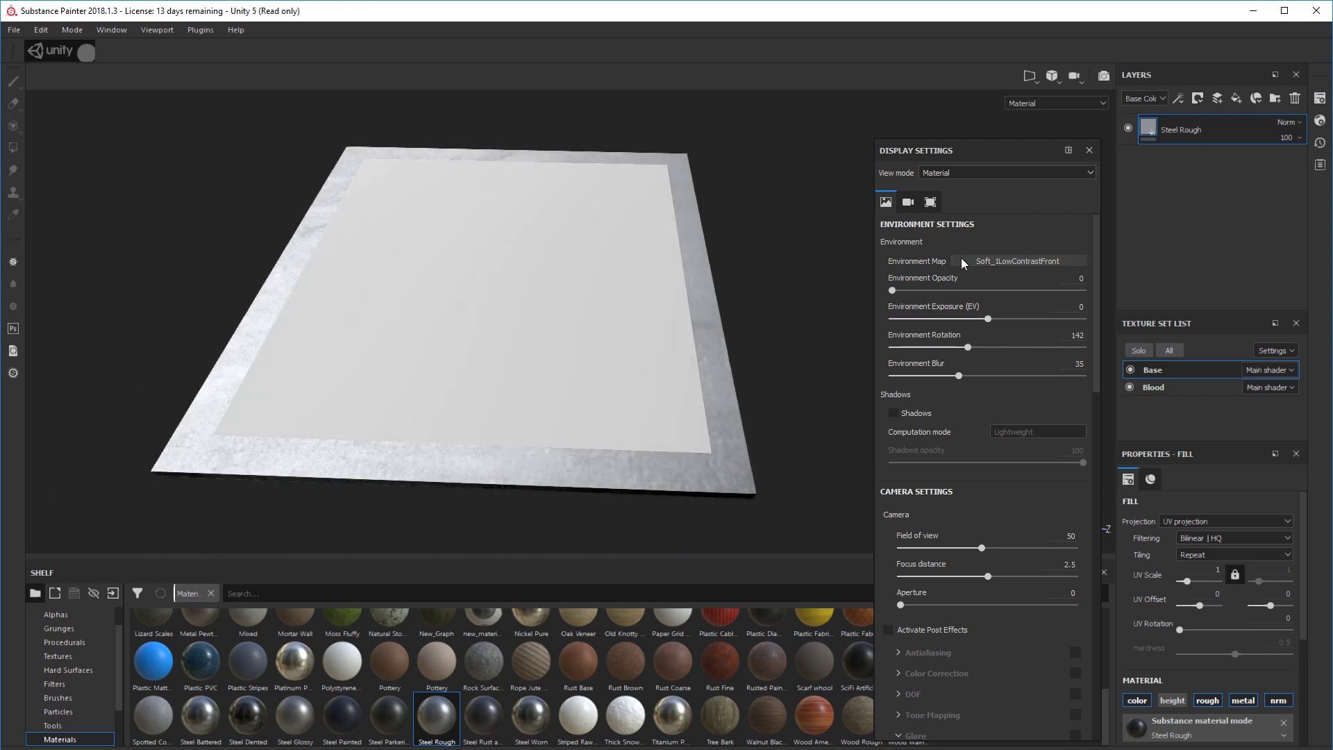
Try the Soft_1LowContrastFront_2Backs environment map with the environment rotated to 110.
{"action": "left_click", "coordinate": [986, 262]}
{"action": "left_click", "coordinate": [1116, 390]}
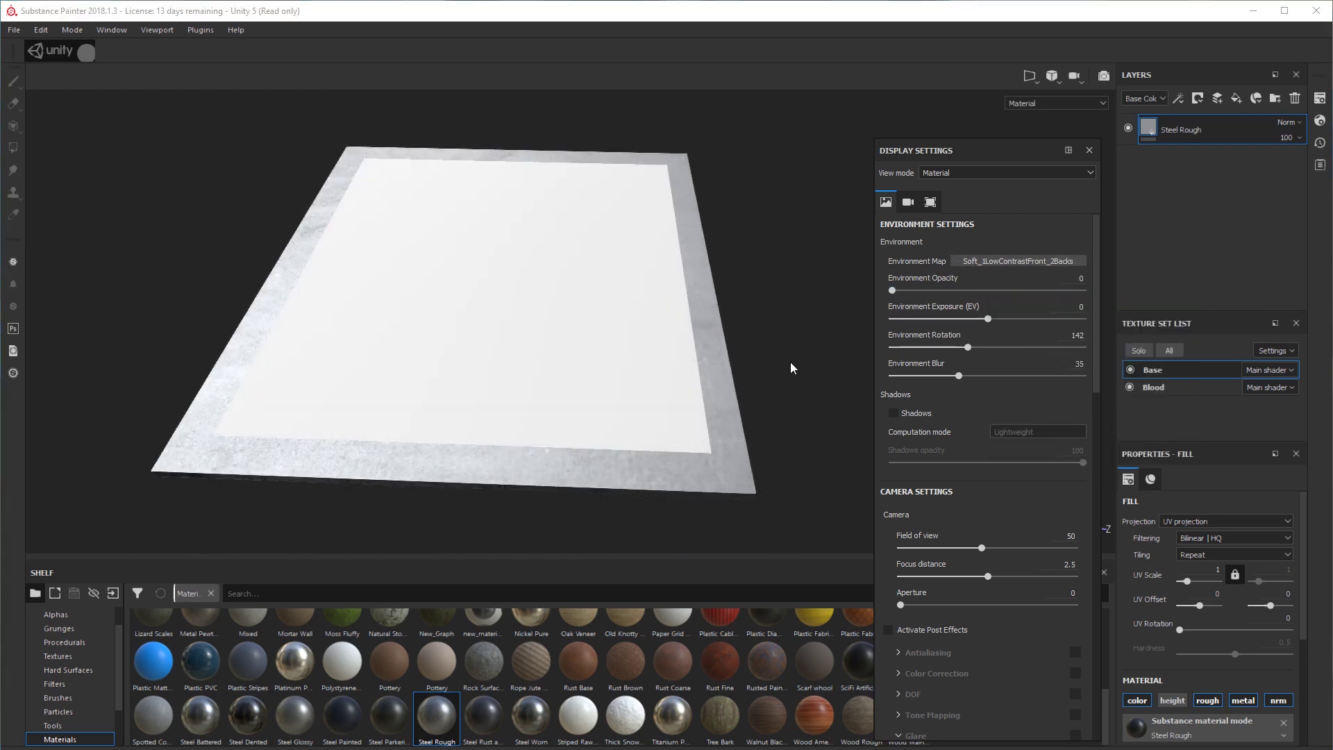
{"action": "right_click_drag", "start_coordinate": [790, 361], "coordinate": [645, 373], "text": "shift"}
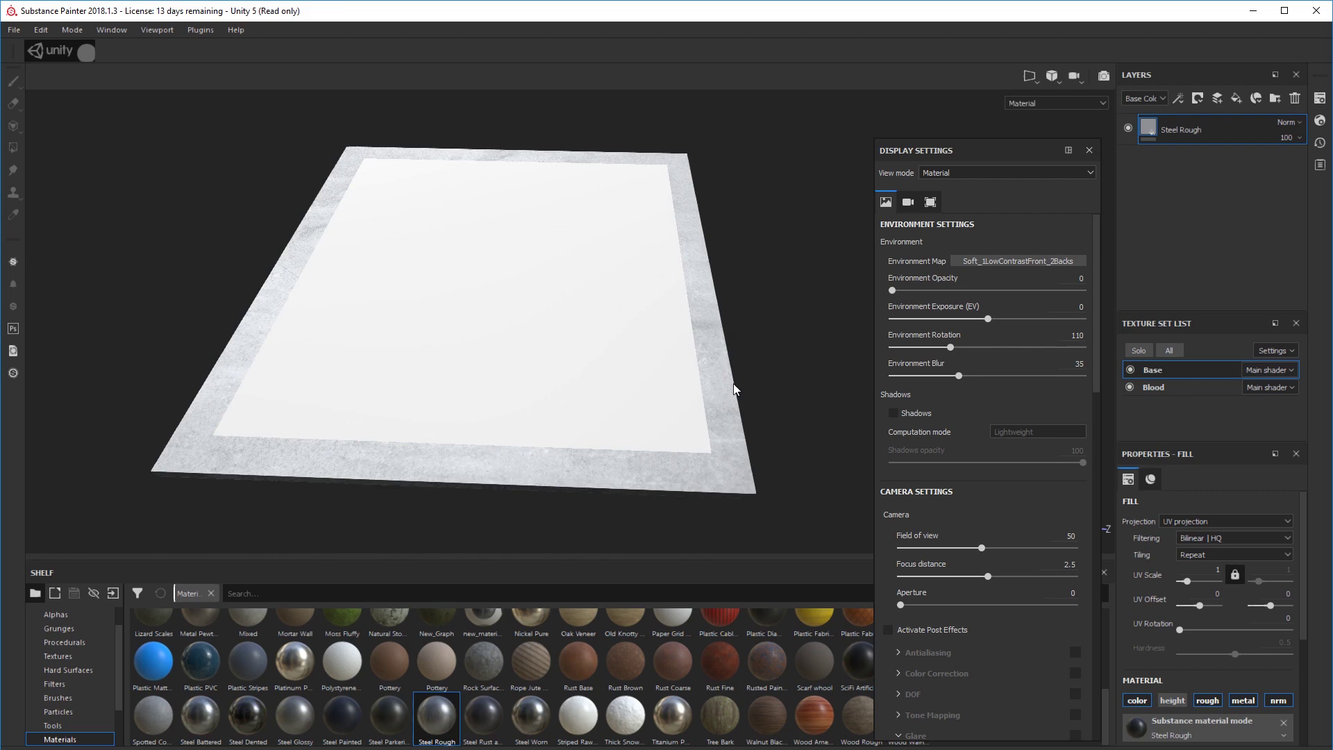
Set the environment map to Soft_2RingHighContrast, rotate the environment to 130, and close the display settings.
{"action": "left_click", "coordinate": [1030, 260]}
{"action": "left_click", "coordinate": [1200, 382]}
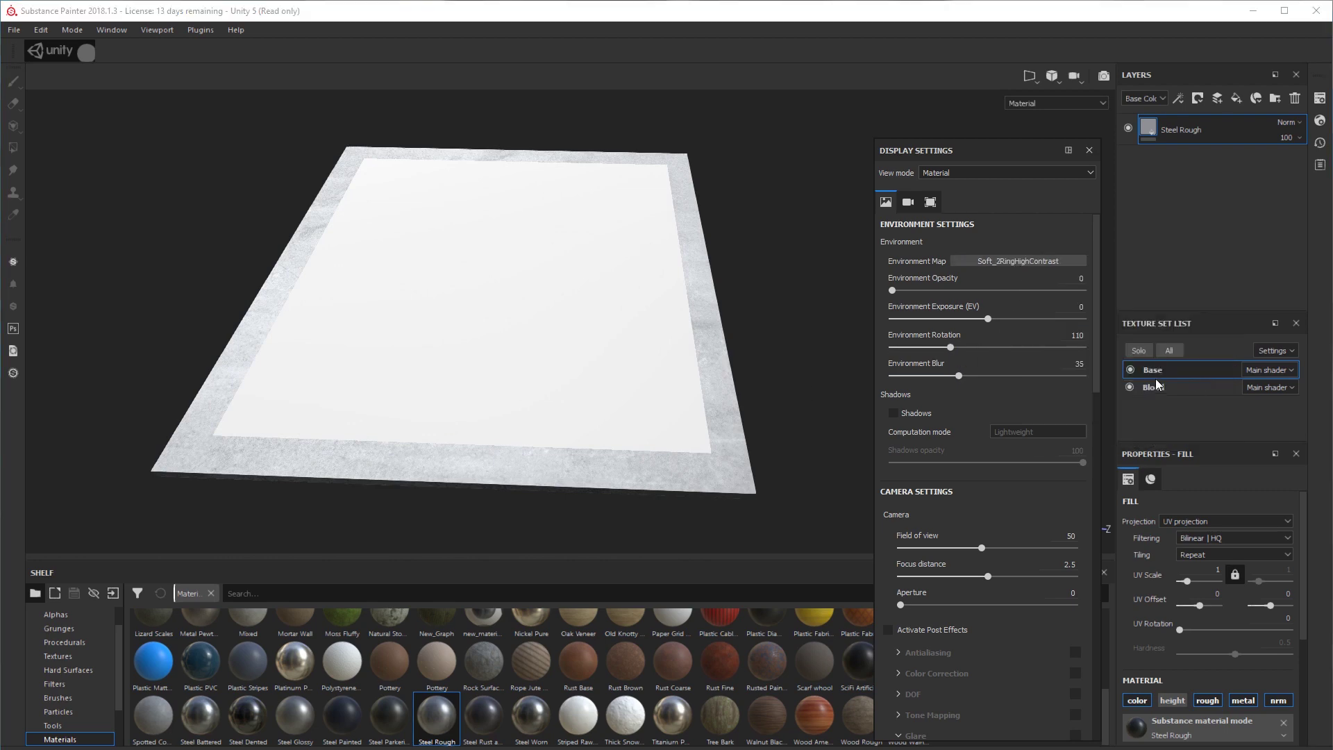
{"action": "right_click_drag", "start_coordinate": [797, 375], "coordinate": [759, 373], "text": "shift"}
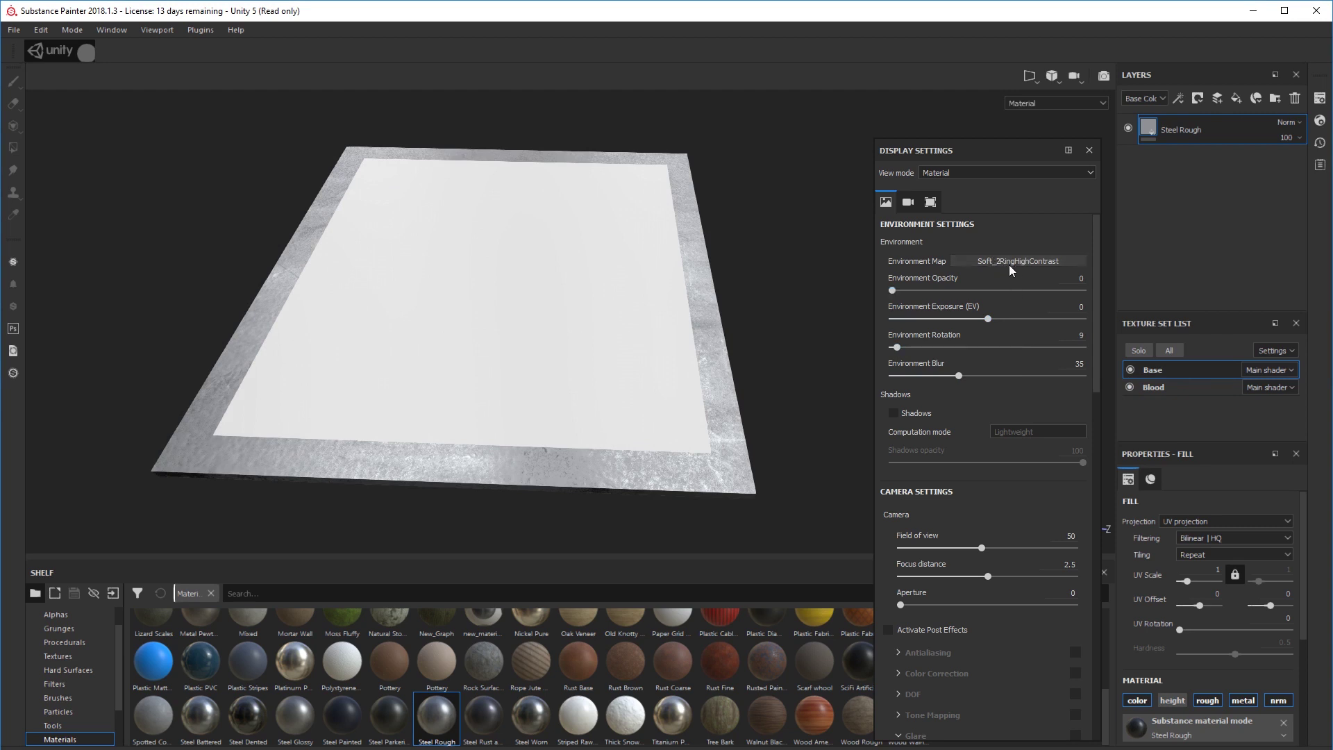
{"action": "left_click_drag", "start_coordinate": [718, 415], "coordinate": [708, 327], "text": "alt"}
{"action": "left_click_drag", "start_coordinate": [590, 370], "coordinate": [746, 363], "text": "alt"}
{"action": "right_click_drag", "start_coordinate": [758, 370], "coordinate": [702, 426], "text": "shift"}
{"action": "left_click_drag", "start_coordinate": [701, 425], "coordinate": [601, 366], "text": "alt"}
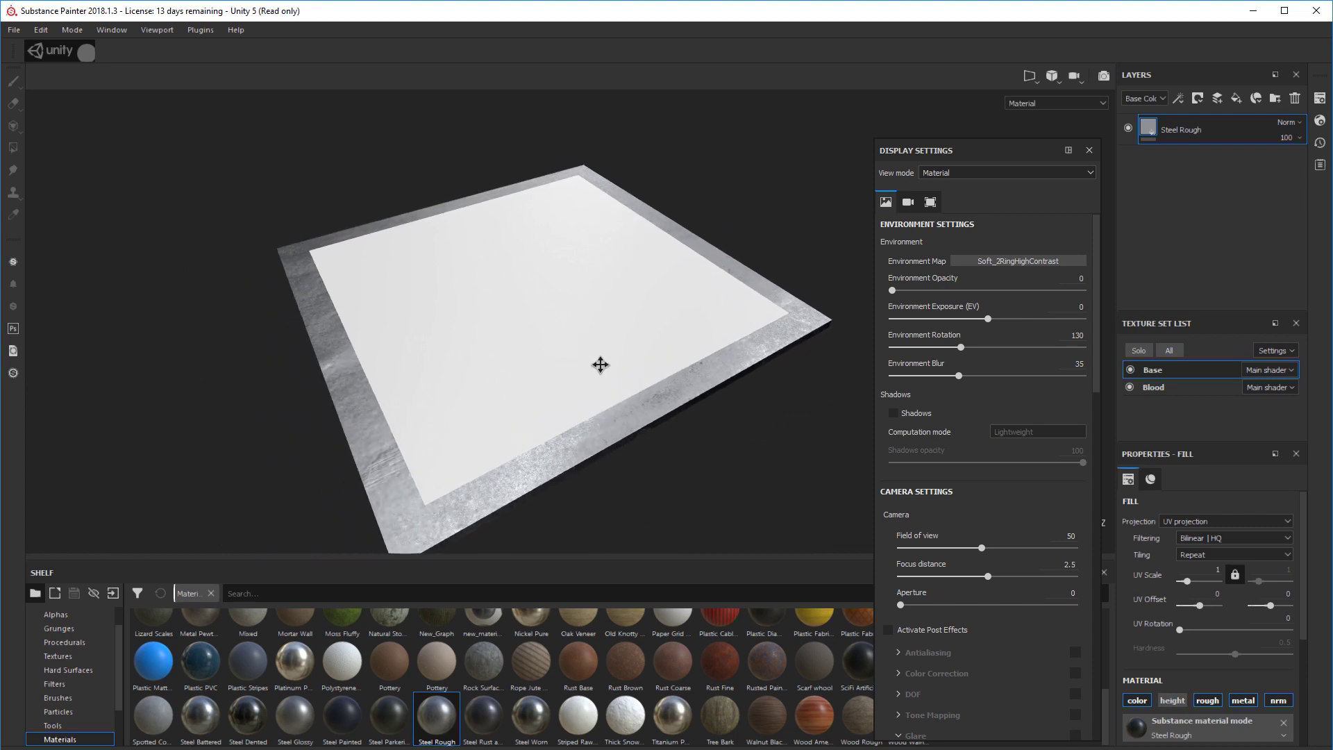
{"action": "left_click", "coordinate": [1088, 151]}
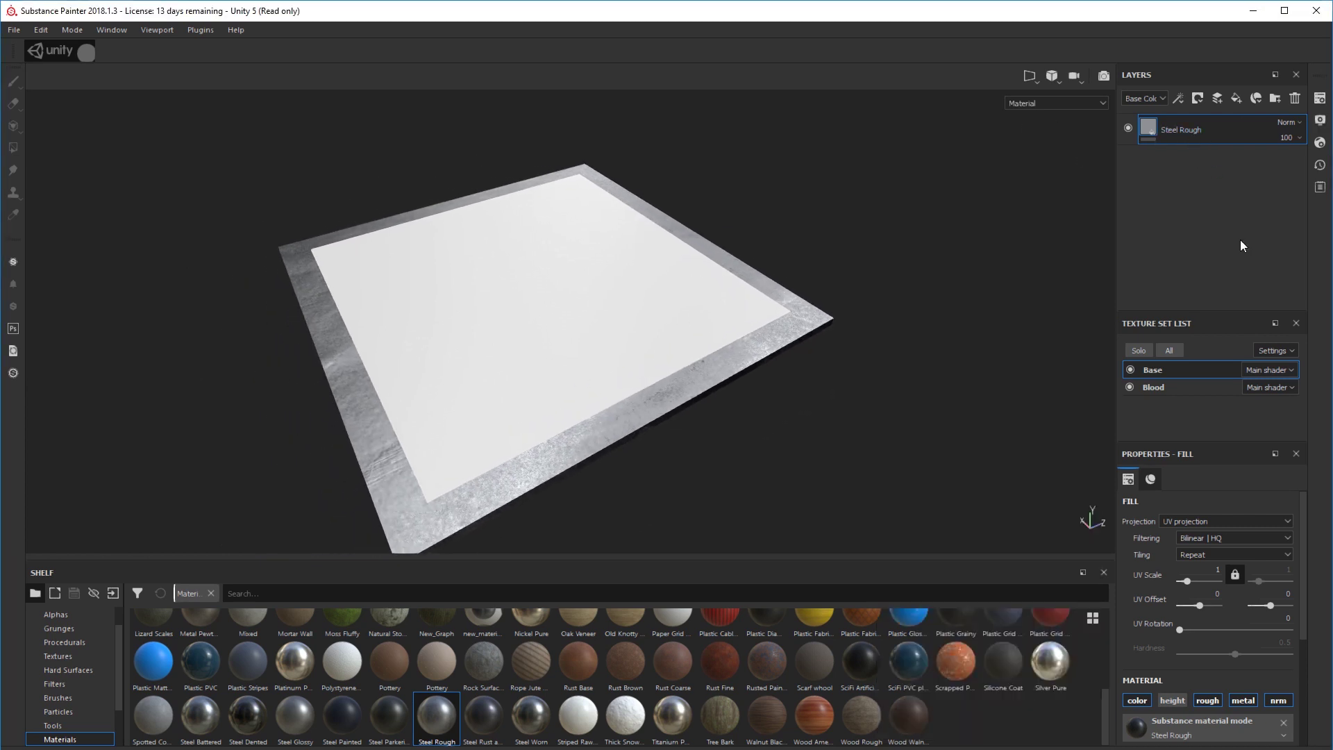
Add a paint layer to the Blood texture set and enable the opacity channel in its paint material.
{"action": "left_click", "coordinate": [1158, 389]}
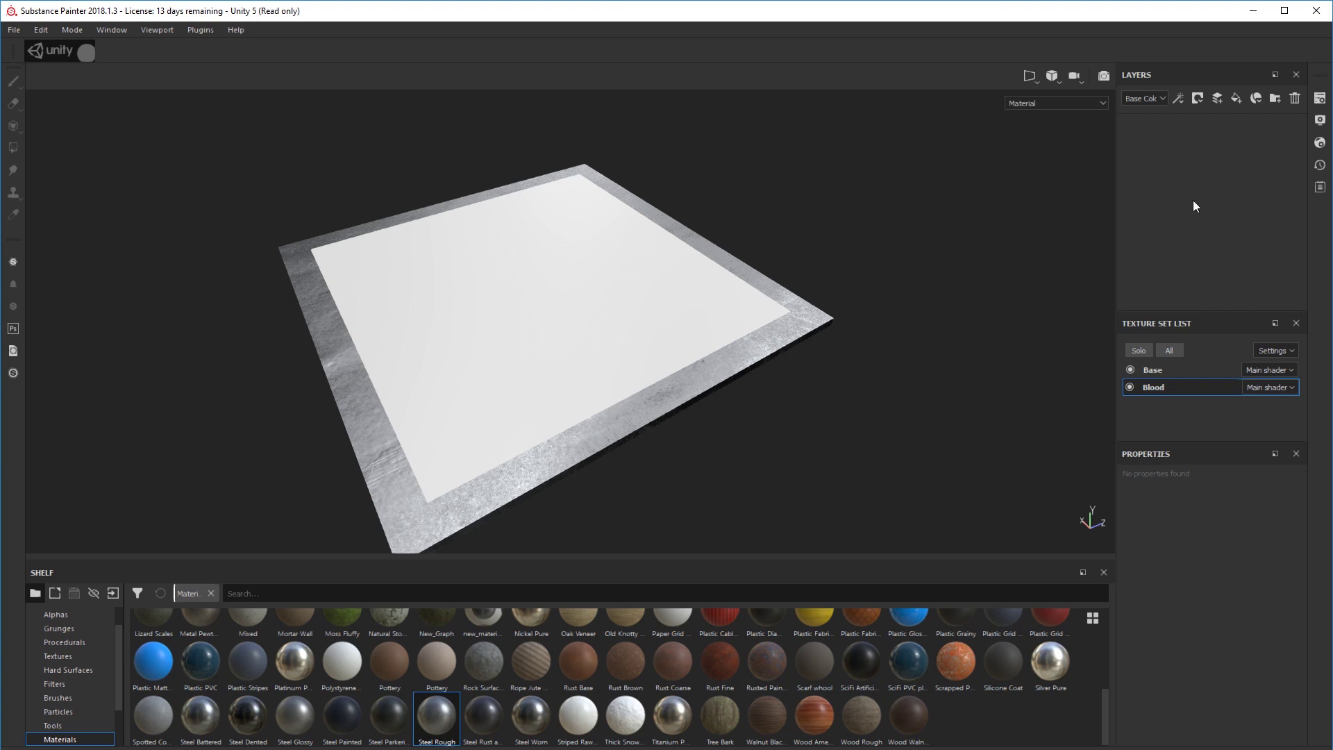
{"action": "left_click", "coordinate": [1216, 99]}
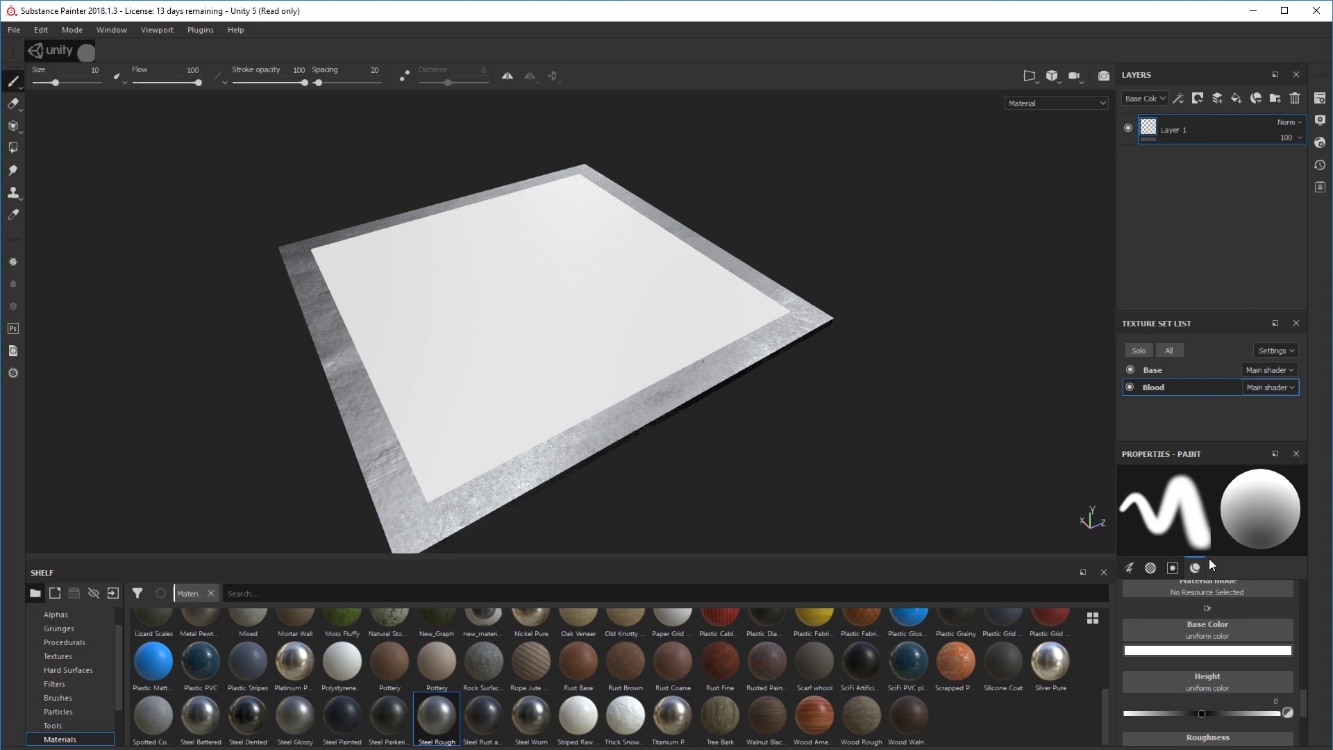
{"action": "scroll", "coordinate": [1243, 620], "scroll_direction": "up", "scroll_amount": 3}
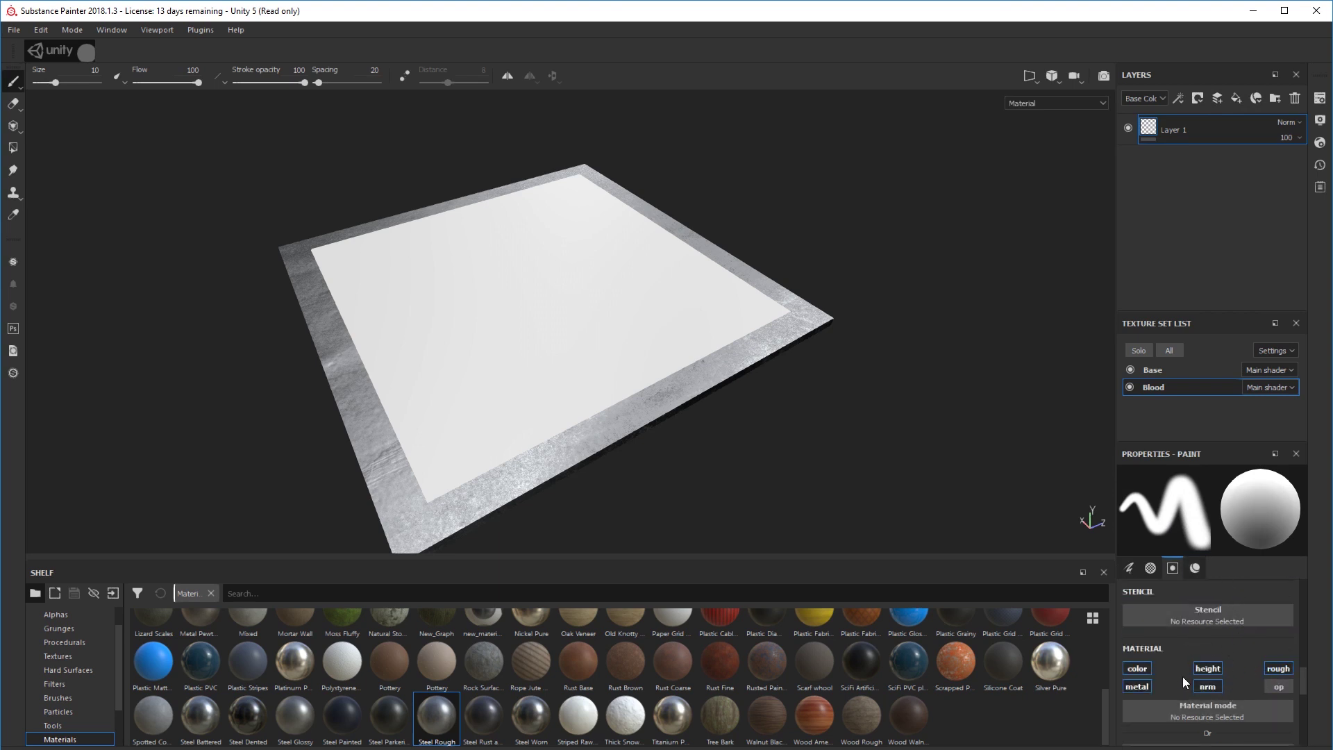
{"action": "left_click", "coordinate": [1281, 687]}
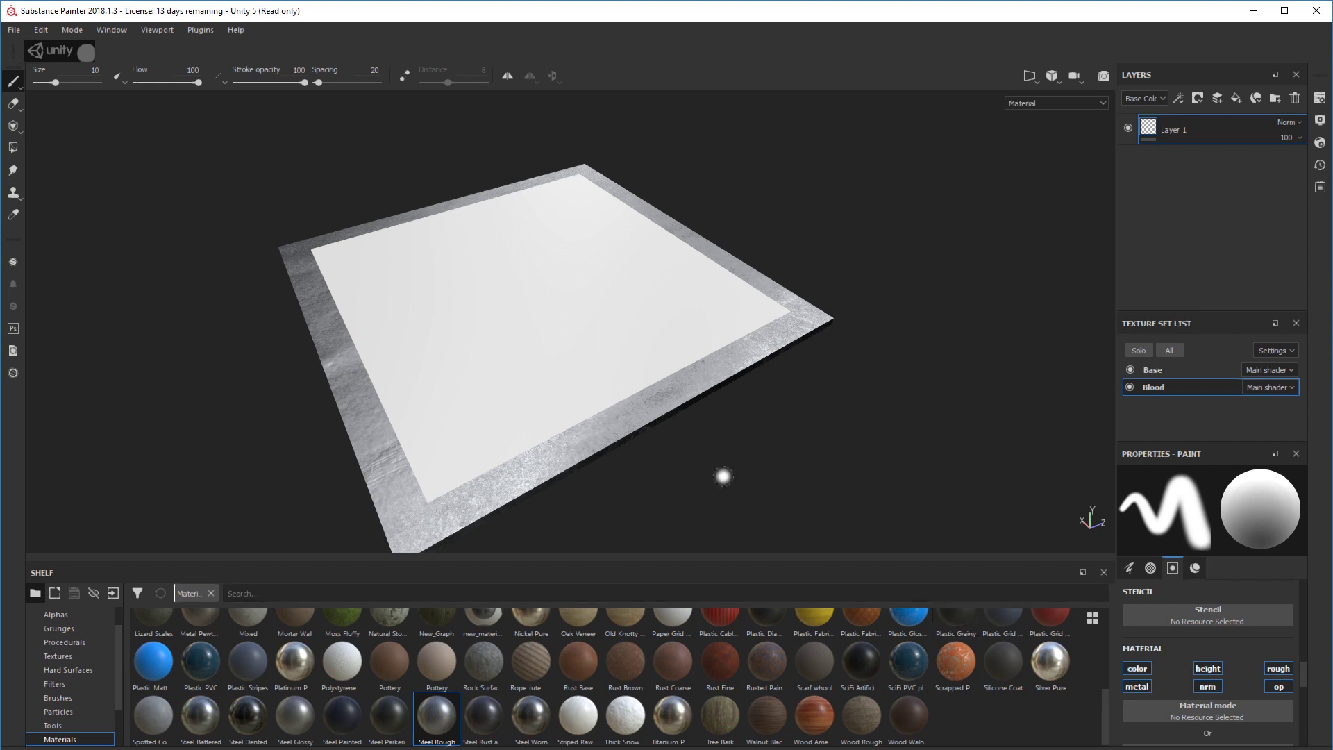
Limit the paint material to the color channel by disabling height, roughness, metallic, normal and opacity.
{"action": "scroll", "coordinate": [1221, 669], "scroll_direction": "down", "scroll_amount": 1}
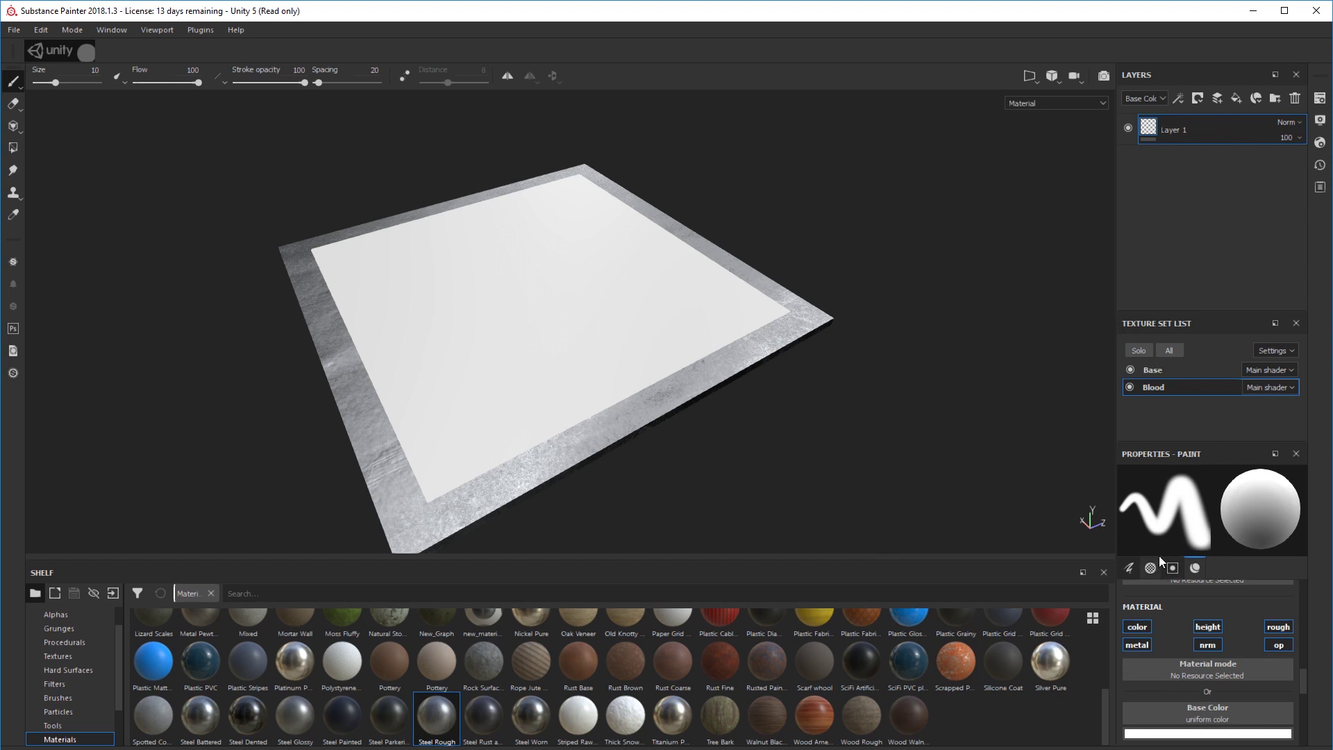
{"action": "left_click", "coordinate": [1274, 627]}
{"action": "left_click", "coordinate": [1276, 643]}
{"action": "left_click", "coordinate": [1205, 646]}
{"action": "left_click", "coordinate": [1139, 647]}
{"action": "scroll", "coordinate": [1193, 657], "scroll_direction": "down", "scroll_amount": 1}
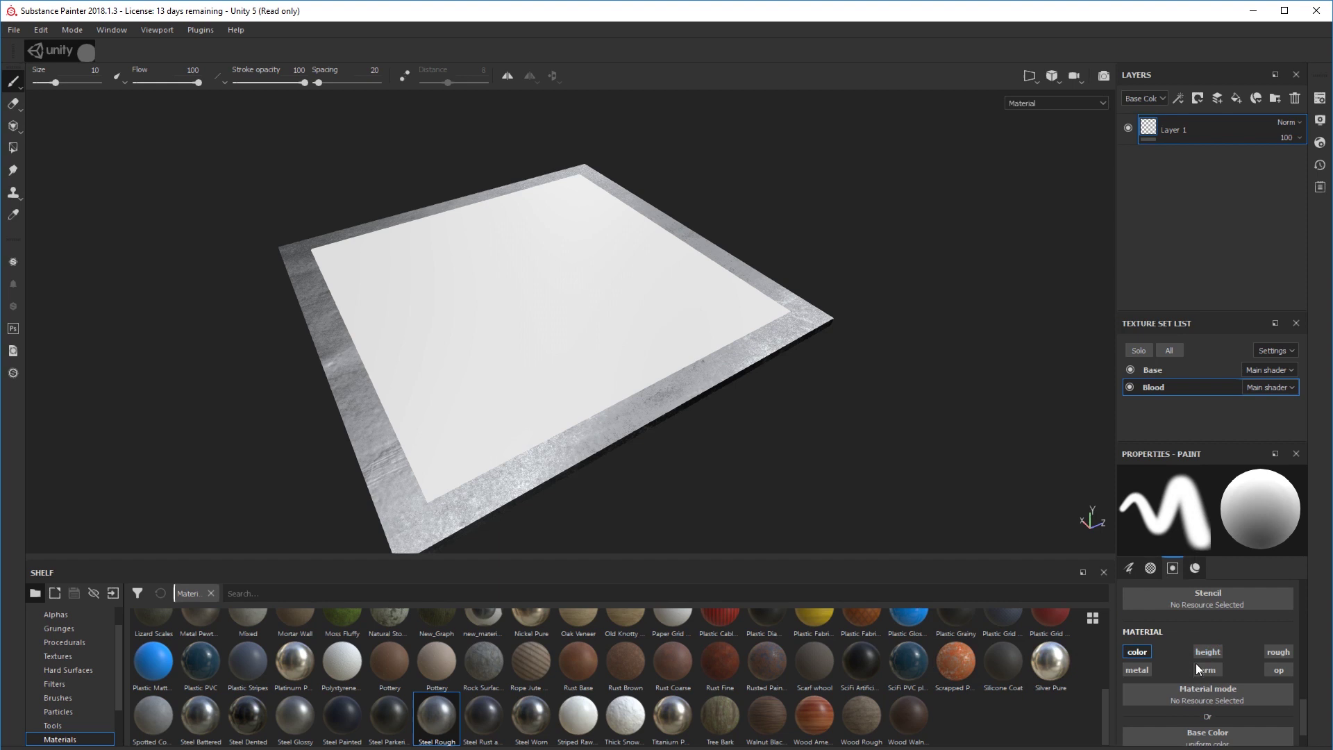
Paint the entire Blood plane dark red (R 0.180, G 0.006, B 0.006) with the Basic Hard brush at size 62.73.
{"action": "left_click", "coordinate": [1216, 719]}
{"action": "left_click", "coordinate": [1215, 647]}
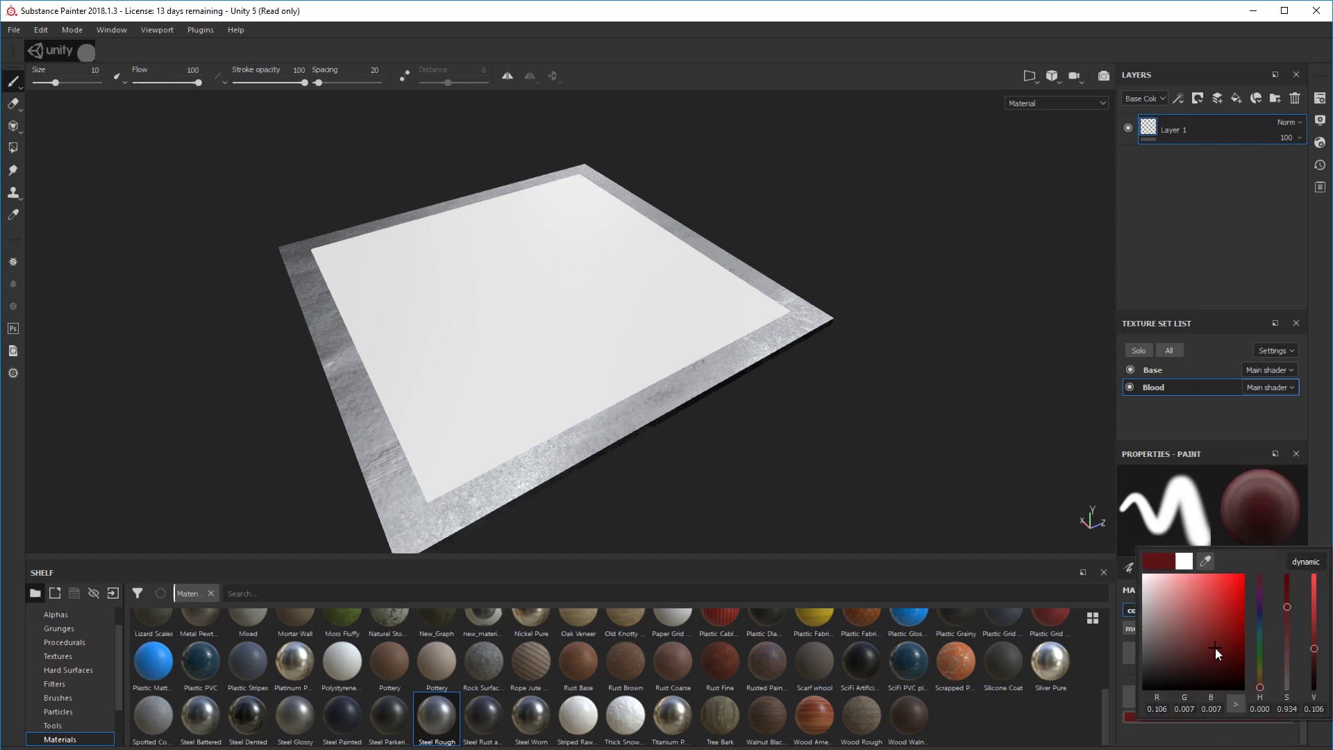
{"action": "left_click_drag", "start_coordinate": [1223, 631], "coordinate": [1223, 636]}
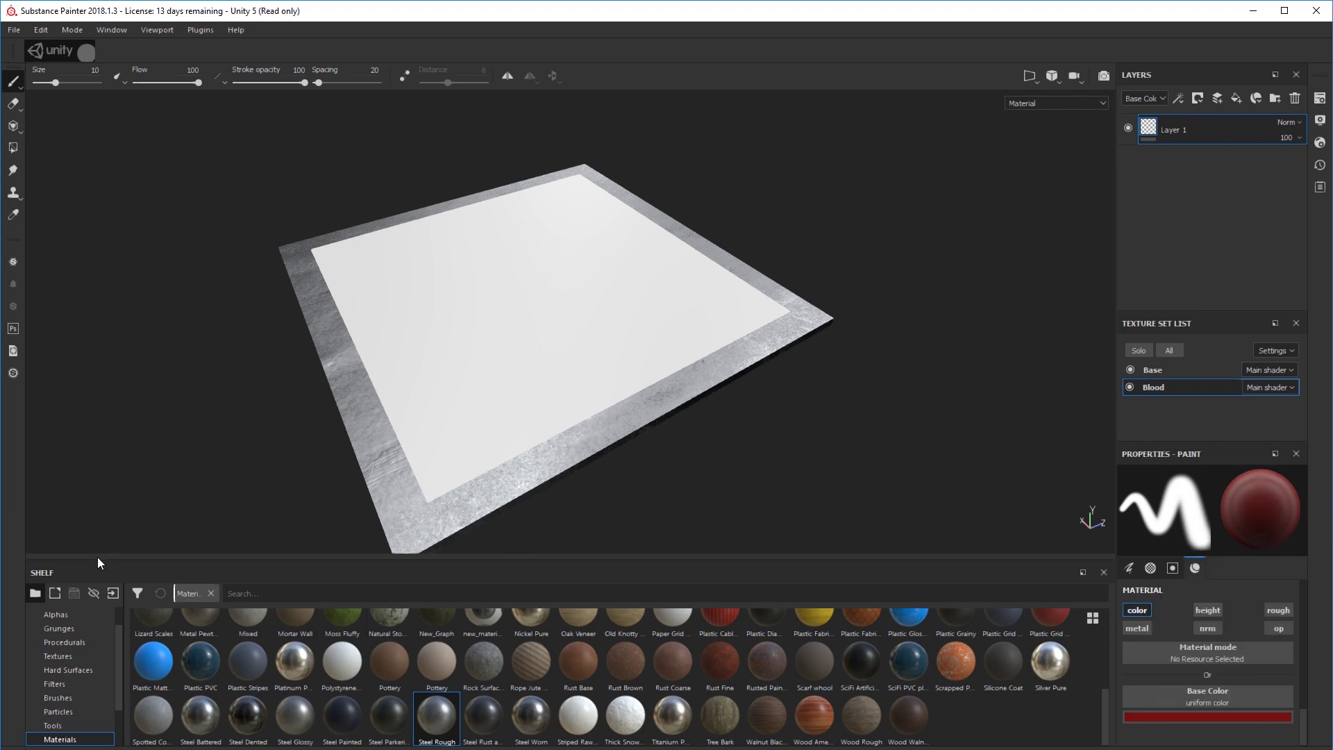
{"action": "left_click", "coordinate": [56, 697]}
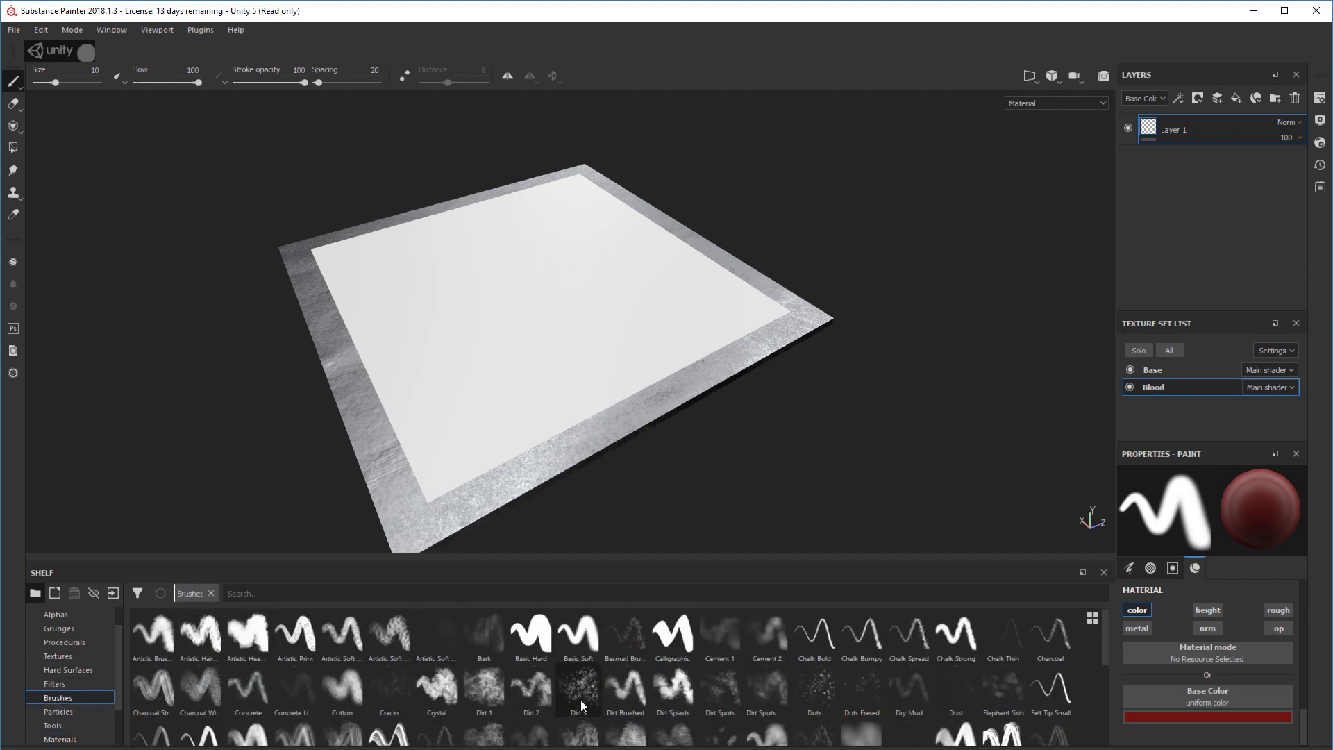
{"action": "left_click", "coordinate": [529, 632]}
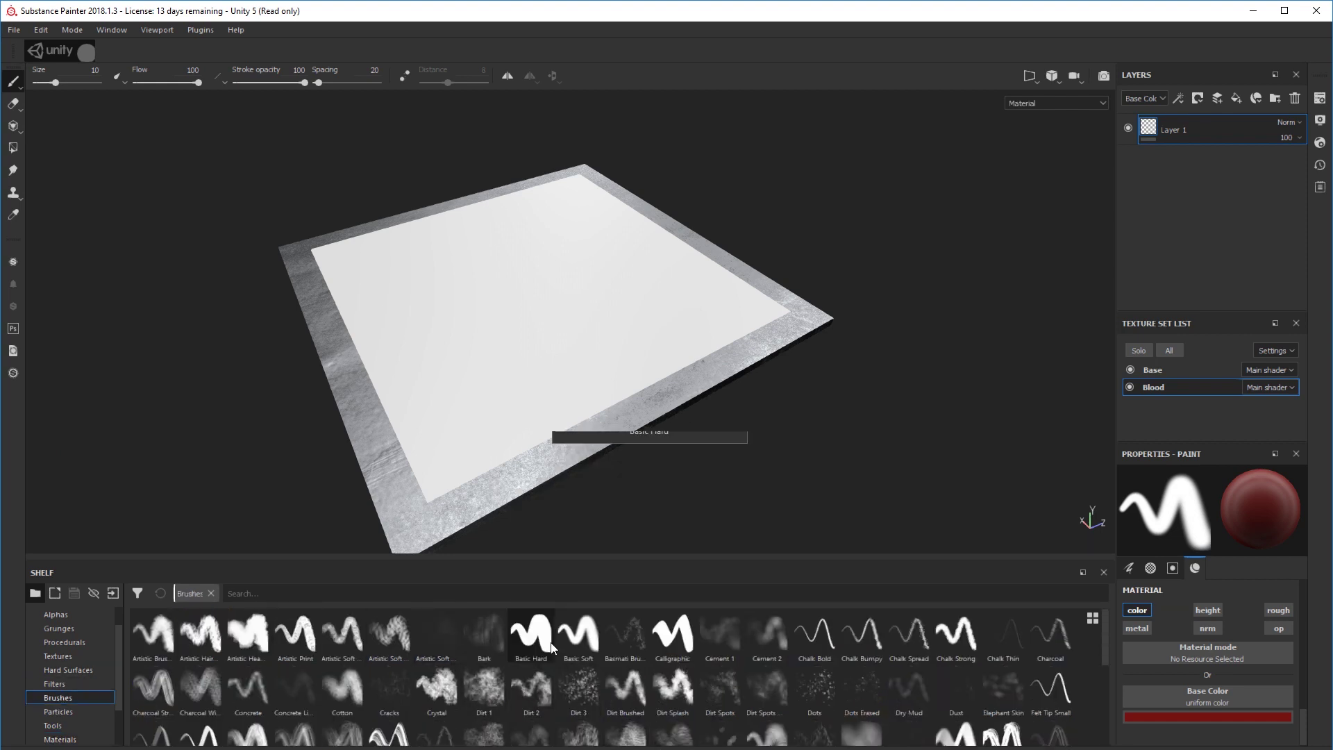
{"action": "mouse_move", "coordinate": [402, 287]}
{"action": "left_mouse_down"}
{"action": "mouse_move", "coordinate": [544, 247]}
{"action": "mouse_move", "coordinate": [456, 337]}
{"action": "mouse_move", "coordinate": [524, 318]}
{"action": "left_mouse_up"}
{"action": "right_click_drag", "start_coordinate": [531, 356], "coordinate": [602, 358], "text": "ctrl"}
{"action": "mouse_move", "coordinate": [598, 281]}
{"action": "left_mouse_down"}
{"action": "mouse_move", "coordinate": [511, 303]}
{"action": "mouse_move", "coordinate": [389, 277]}
{"action": "mouse_move", "coordinate": [472, 513]}
{"action": "mouse_move", "coordinate": [694, 313]}
{"action": "mouse_move", "coordinate": [708, 335]}
{"action": "mouse_move", "coordinate": [604, 146]}
{"action": "mouse_move", "coordinate": [500, 177]}
{"action": "left_mouse_up"}
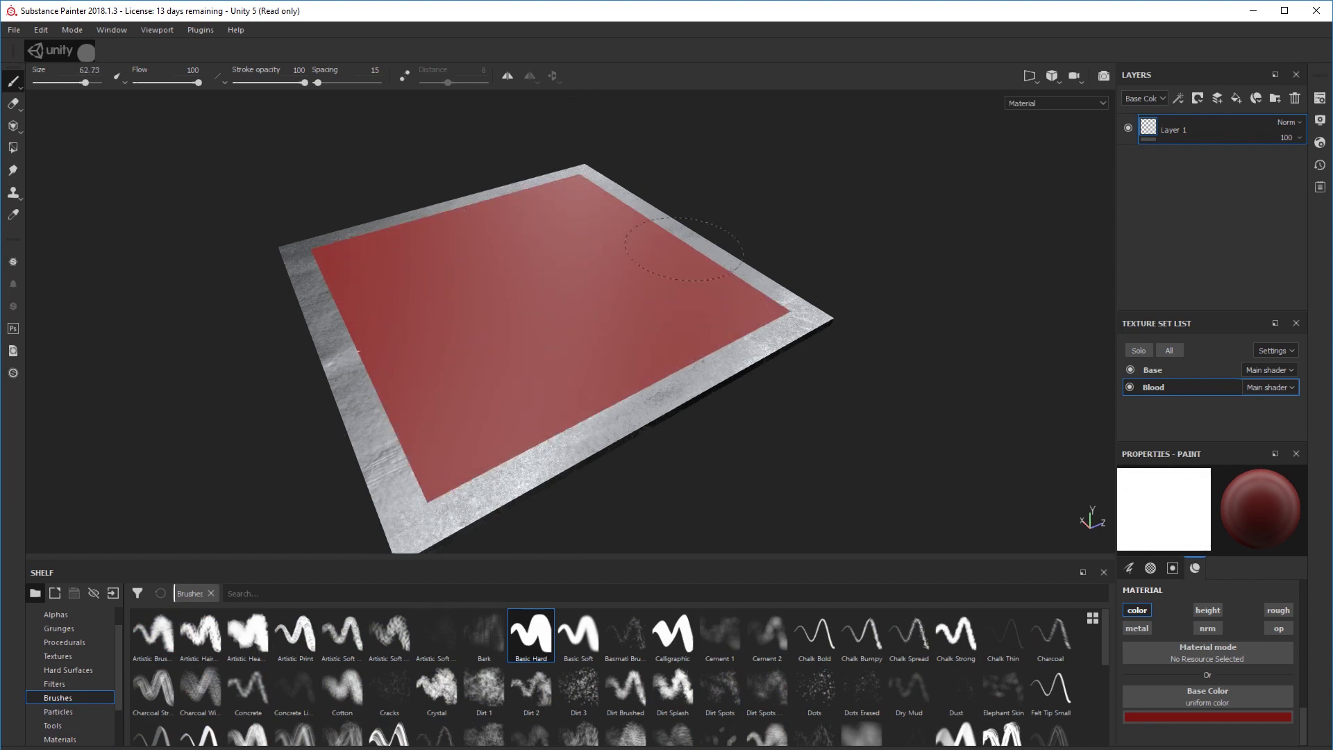
Pick a darker red base color and paint it over the near part of the Blood plane.
{"action": "mouse_move", "coordinate": [583, 462]}
{"action": "left_mouse_down", "text": "alt"}
{"action": "mouse_move", "coordinate": [688, 455]}
{"action": "mouse_move", "coordinate": [776, 529]}
{"action": "left_mouse_up", "text": "alt"}
{"action": "middle_click_drag", "start_coordinate": [593, 354], "coordinate": [788, 271], "text": "alt"}
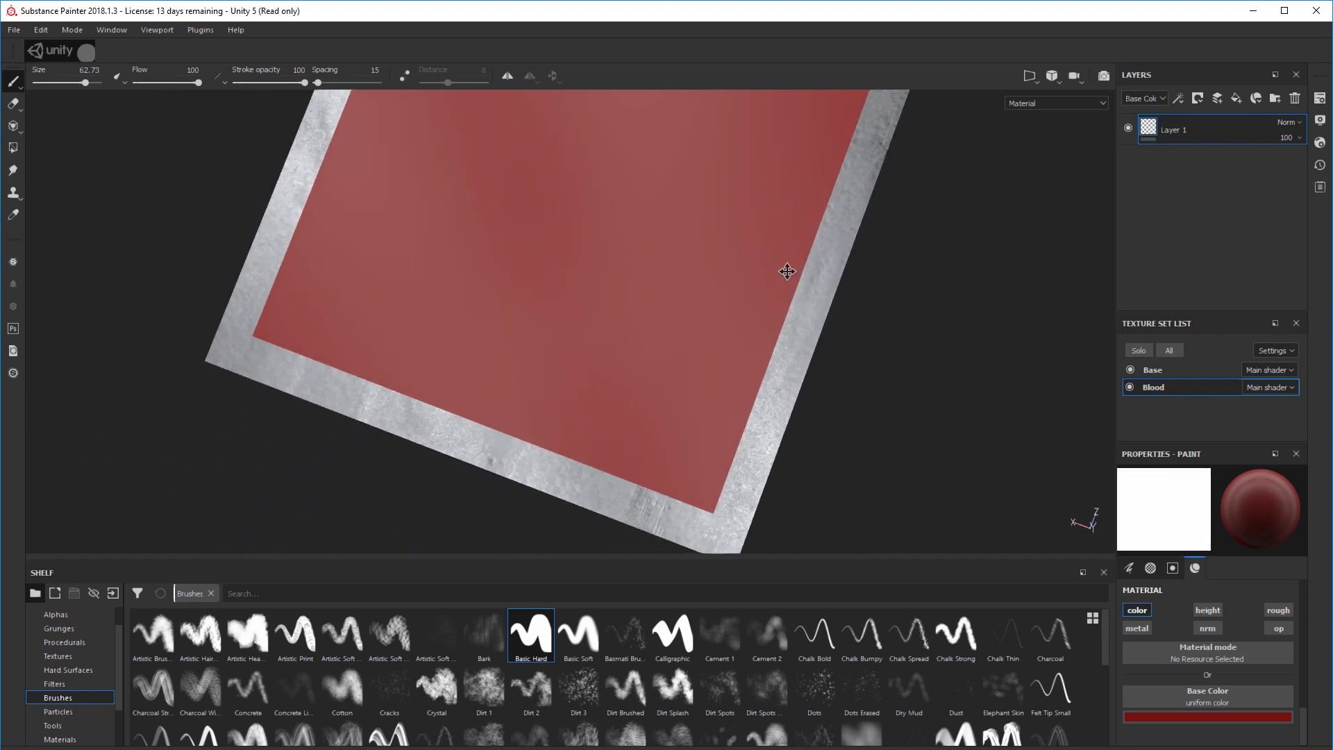
{"action": "left_click_drag", "start_coordinate": [738, 321], "coordinate": [726, 277], "text": "alt"}
{"action": "left_click", "coordinate": [1226, 719]}
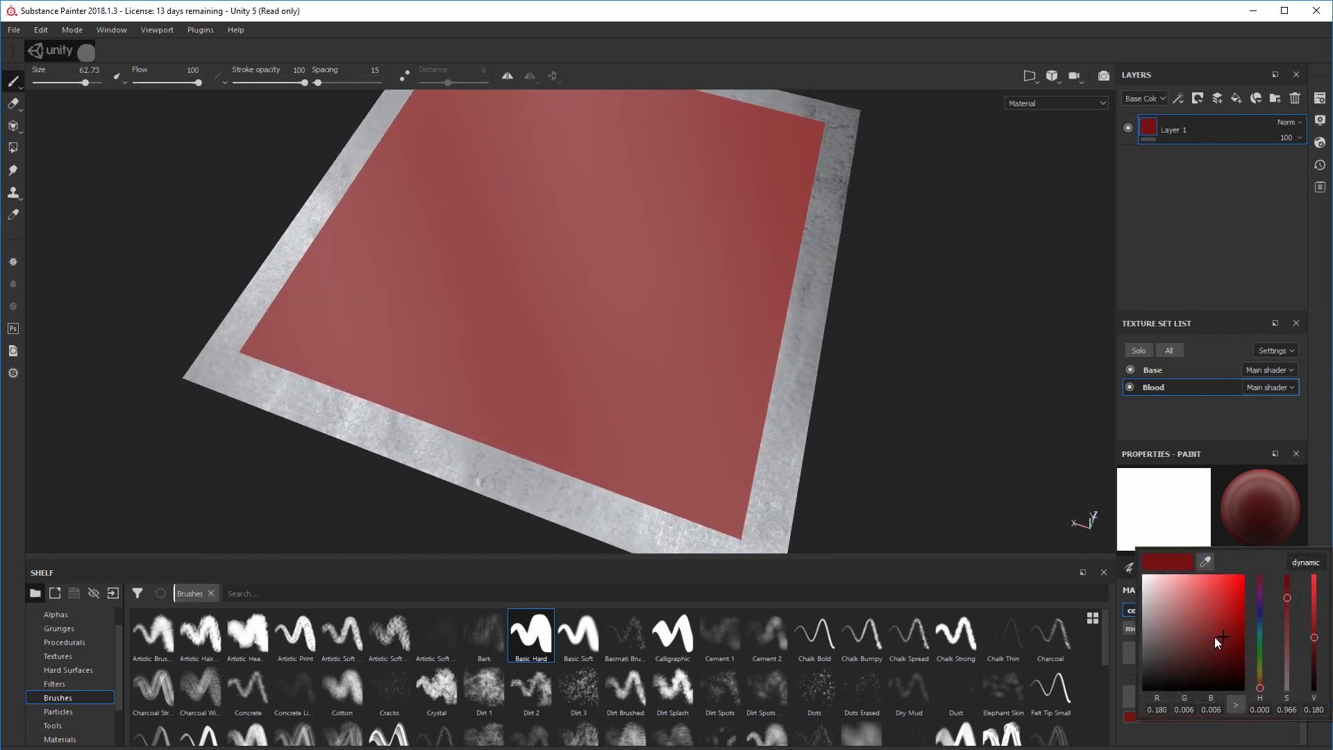
{"action": "left_click", "coordinate": [1217, 649]}
{"action": "mouse_move", "coordinate": [684, 328]}
{"action": "left_mouse_down"}
{"action": "mouse_move", "coordinate": [322, 329]}
{"action": "mouse_move", "coordinate": [730, 404]}
{"action": "left_mouse_up"}
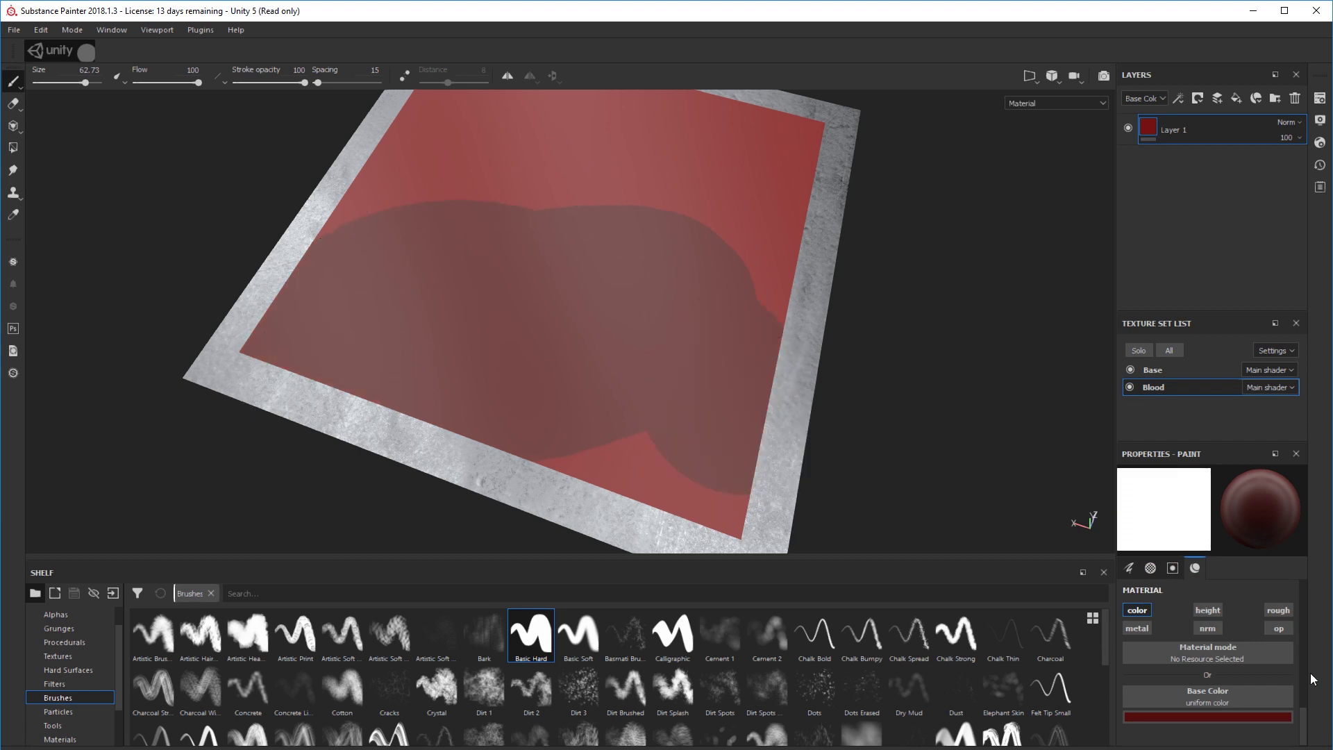
Set the base color to a deeper, more saturated red and repaint the whole Blood plane with it.
{"action": "left_click", "coordinate": [1240, 719]}
{"action": "left_click_drag", "start_coordinate": [1223, 635], "coordinate": [1230, 644]}
{"action": "left_click", "coordinate": [659, 364]}
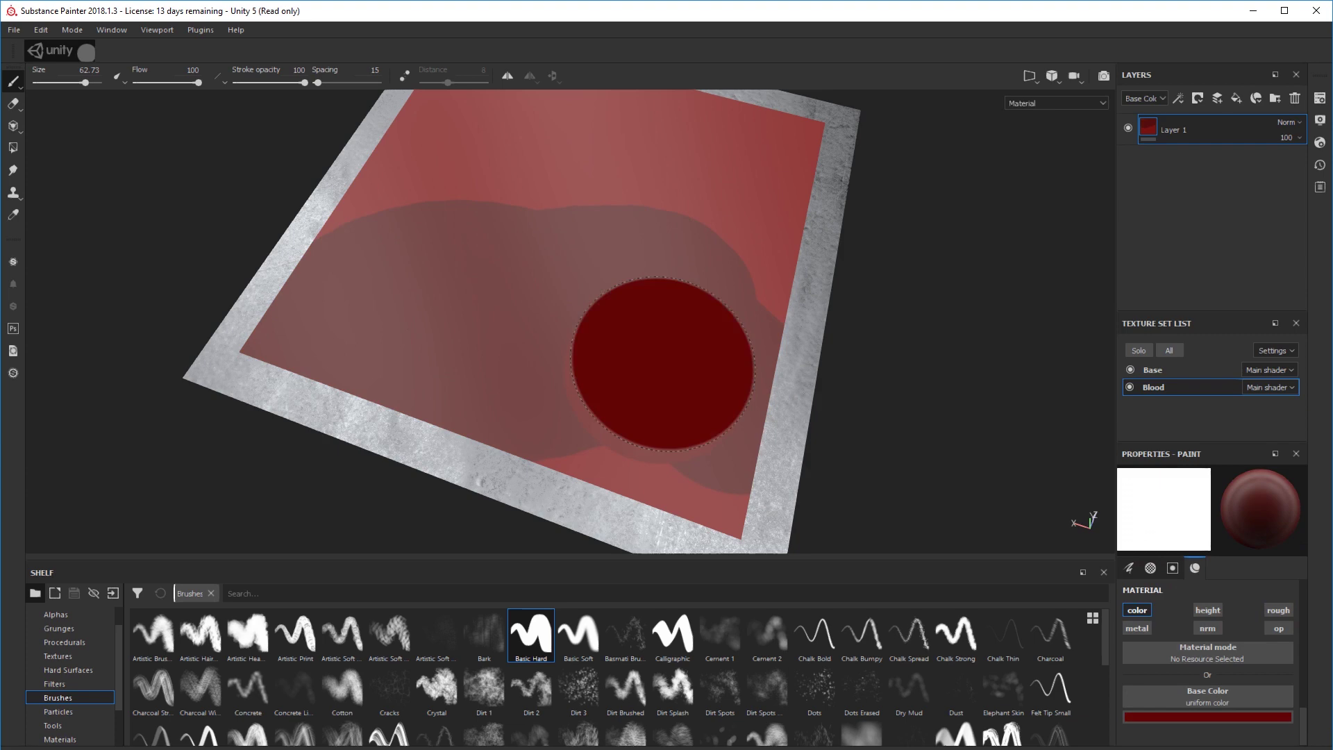
{"action": "left_click_drag", "start_coordinate": [250, 348], "coordinate": [489, 163]}
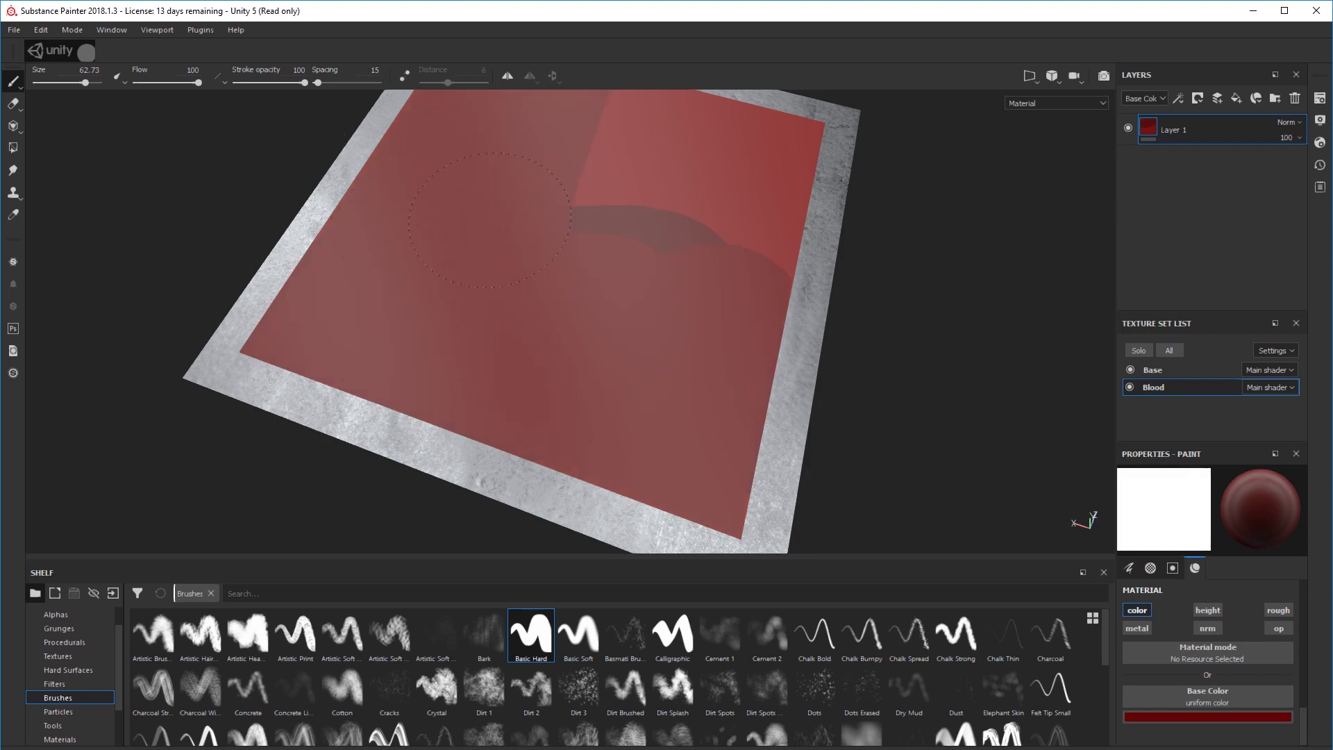
{"action": "mouse_move", "coordinate": [585, 309]}
{"action": "left_mouse_down", "text": "alt"}
{"action": "mouse_move", "coordinate": [565, 238]}
{"action": "mouse_move", "coordinate": [570, 258]}
{"action": "left_mouse_up", "text": "alt"}
{"action": "mouse_move", "coordinate": [608, 194]}
{"action": "left_mouse_down"}
{"action": "mouse_move", "coordinate": [656, 338]}
{"action": "mouse_move", "coordinate": [575, 313]}
{"action": "mouse_move", "coordinate": [580, 527]}
{"action": "mouse_move", "coordinate": [554, 321]}
{"action": "mouse_move", "coordinate": [598, 256]}
{"action": "mouse_move", "coordinate": [596, 302]}
{"action": "left_mouse_up"}
{"action": "mouse_move", "coordinate": [681, 405]}
{"action": "right_mouse_down", "text": "shift"}
{"action": "mouse_move", "coordinate": [747, 410]}
{"action": "mouse_move", "coordinate": [687, 409]}
{"action": "right_mouse_up", "text": "shift"}
{"action": "left_click_drag", "start_coordinate": [665, 432], "coordinate": [946, 446], "text": "alt"}
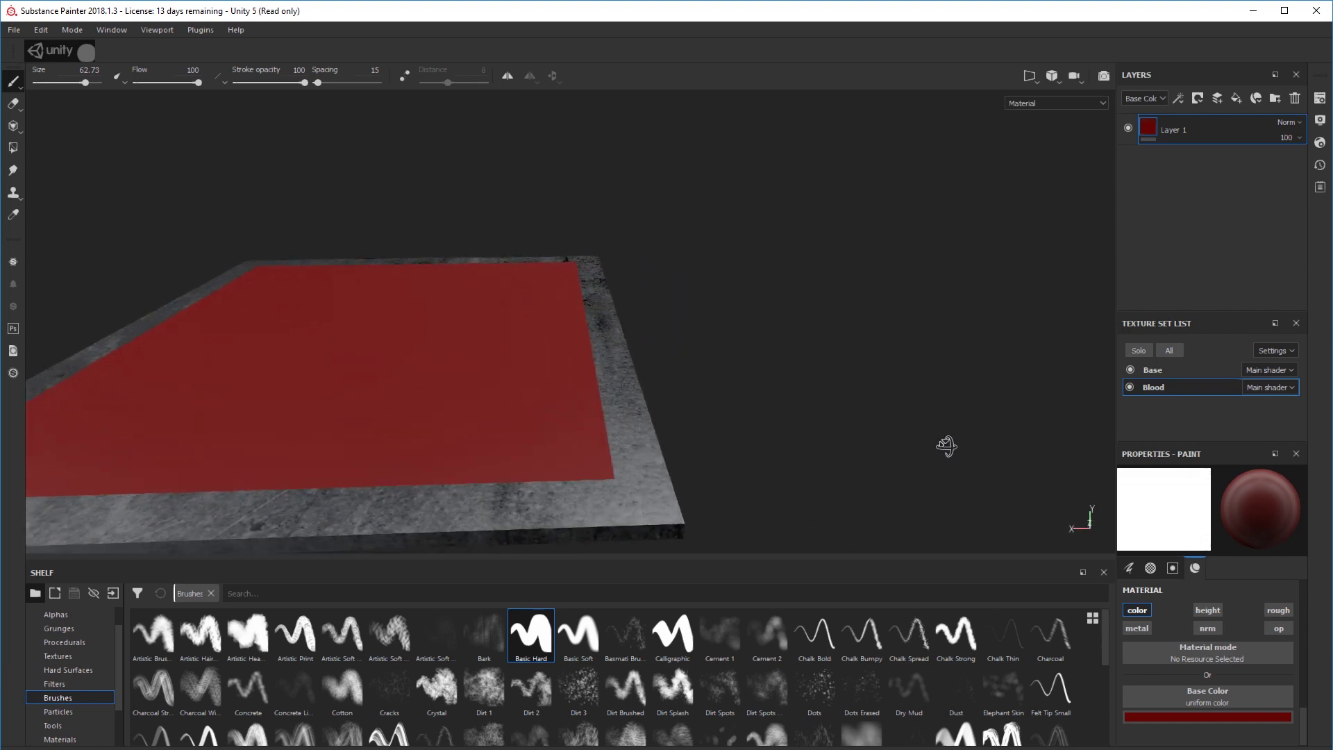
Enable the opacity channel for the Dirt 1 brush and erase the near left corner of the Blood plane at size 47.51.
{"action": "middle_click_drag", "start_coordinate": [347, 486], "coordinate": [687, 319], "text": "alt"}
{"action": "mouse_move", "coordinate": [806, 378]}
{"action": "left_mouse_down", "text": "alt"}
{"action": "mouse_move", "coordinate": [1019, 417]}
{"action": "mouse_move", "coordinate": [933, 378]}
{"action": "mouse_move", "coordinate": [815, 437]}
{"action": "mouse_move", "coordinate": [753, 418]}
{"action": "mouse_move", "coordinate": [755, 451]}
{"action": "left_mouse_up", "text": "alt"}
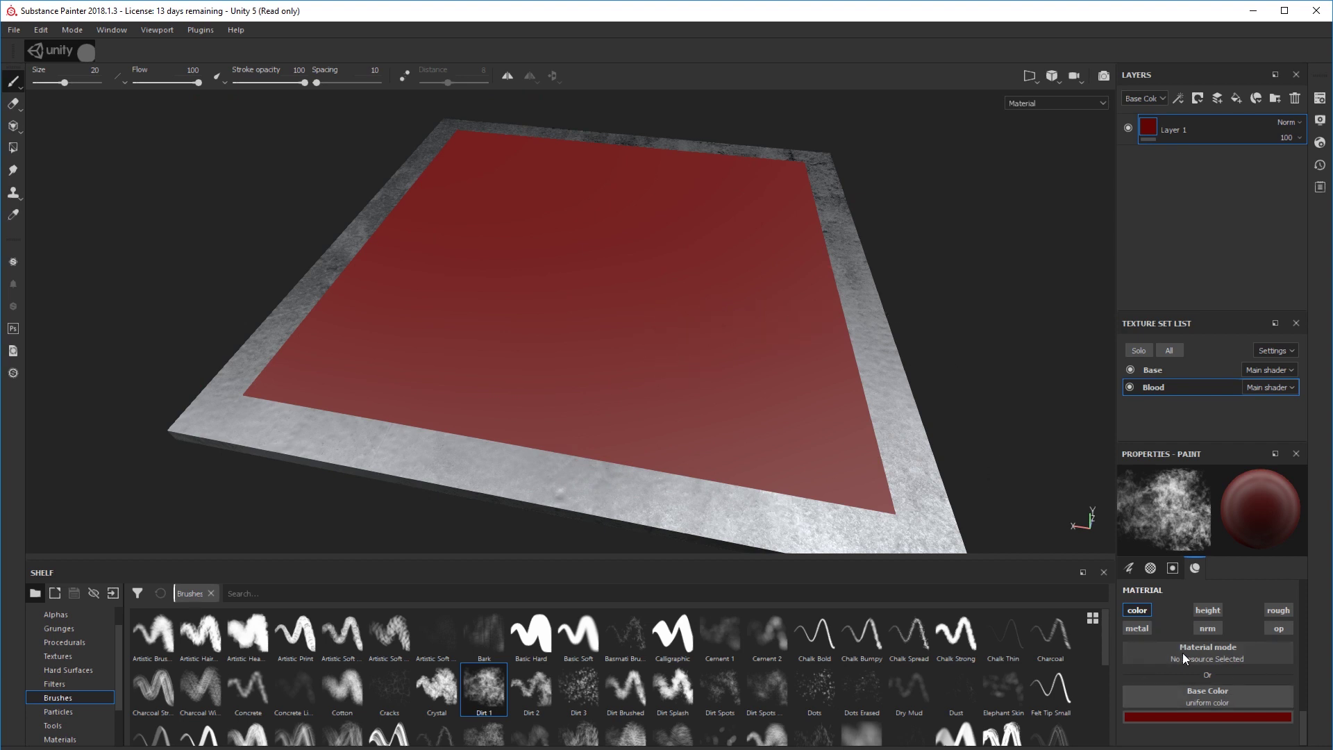
{"action": "left_click", "coordinate": [1284, 631]}
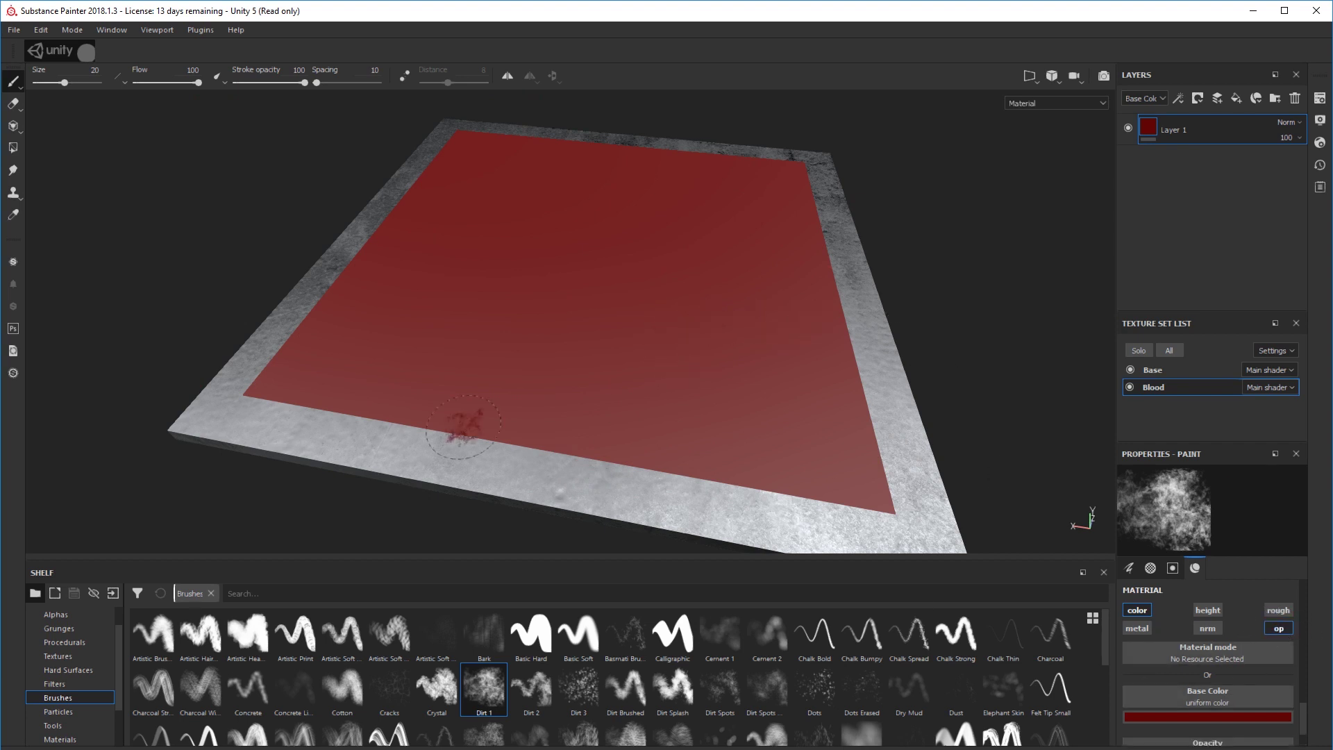
{"action": "mouse_move", "coordinate": [395, 444]}
{"action": "right_mouse_down", "text": "ctrl"}
{"action": "mouse_move", "coordinate": [472, 444]}
{"action": "mouse_move", "coordinate": [383, 444]}
{"action": "right_mouse_up", "text": "ctrl"}
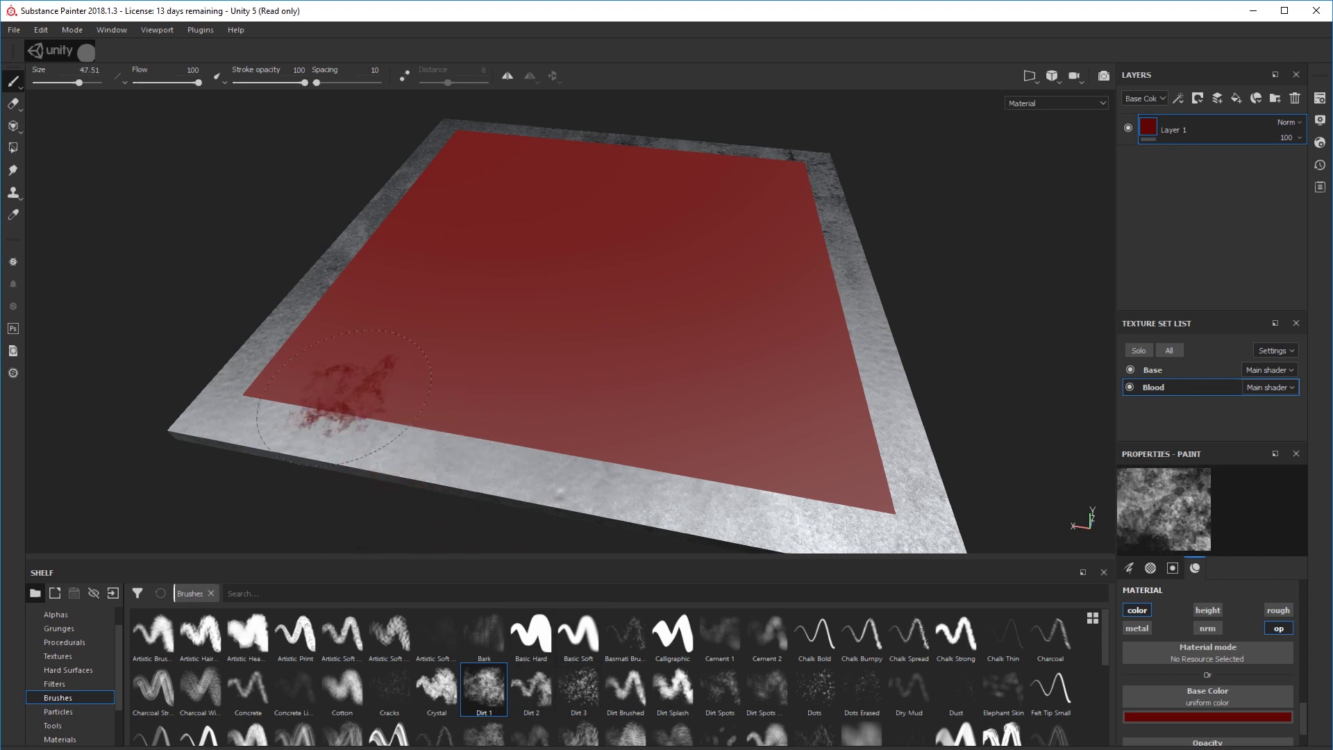
{"action": "left_click", "coordinate": [290, 333]}
{"action": "left_click_drag", "start_coordinate": [279, 340], "coordinate": [254, 384]}
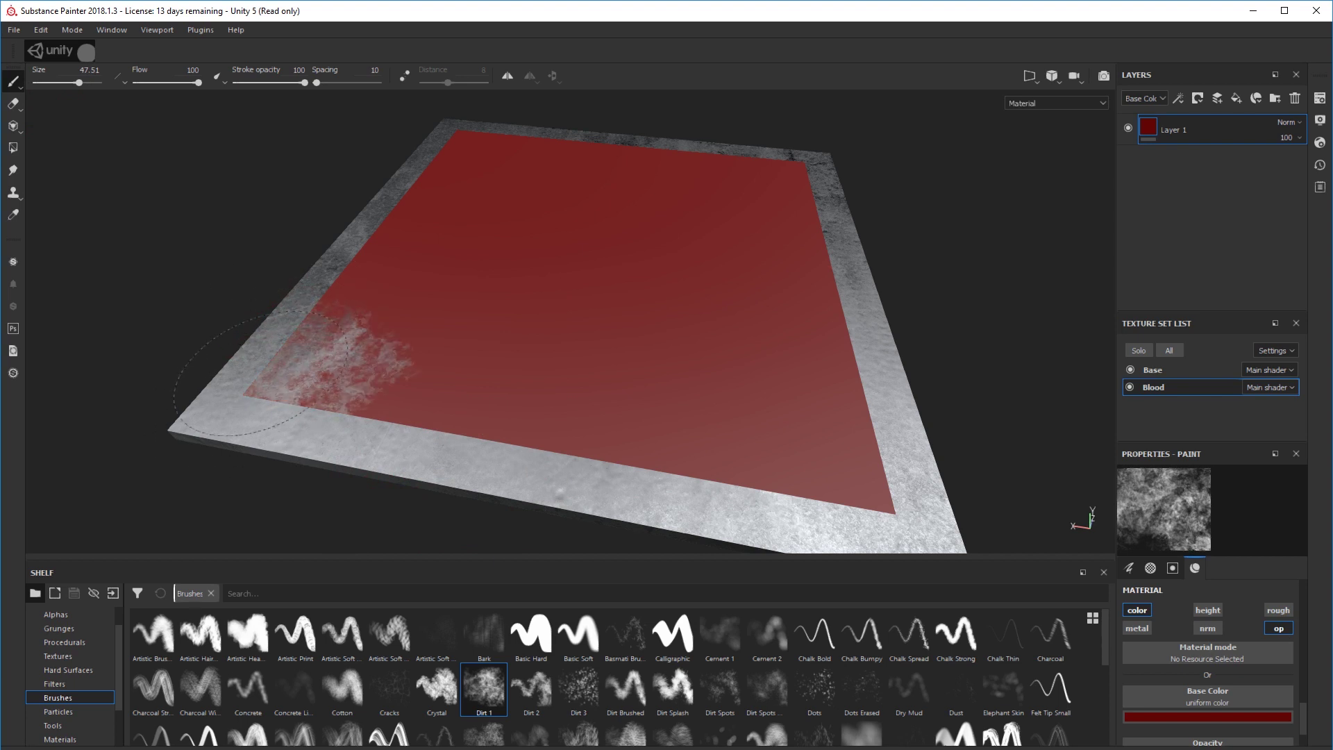
Reduce the Dirt 1 brush to size 25.54 and erase the Blood plane's long left edge irregularly up to the far corner.
{"action": "right_click_drag", "start_coordinate": [252, 384], "coordinate": [201, 383], "text": "ctrl"}
{"action": "mouse_move", "coordinate": [252, 383]}
{"action": "left_mouse_down"}
{"action": "mouse_move", "coordinate": [298, 368]}
{"action": "mouse_move", "coordinate": [313, 335]}
{"action": "left_mouse_up"}
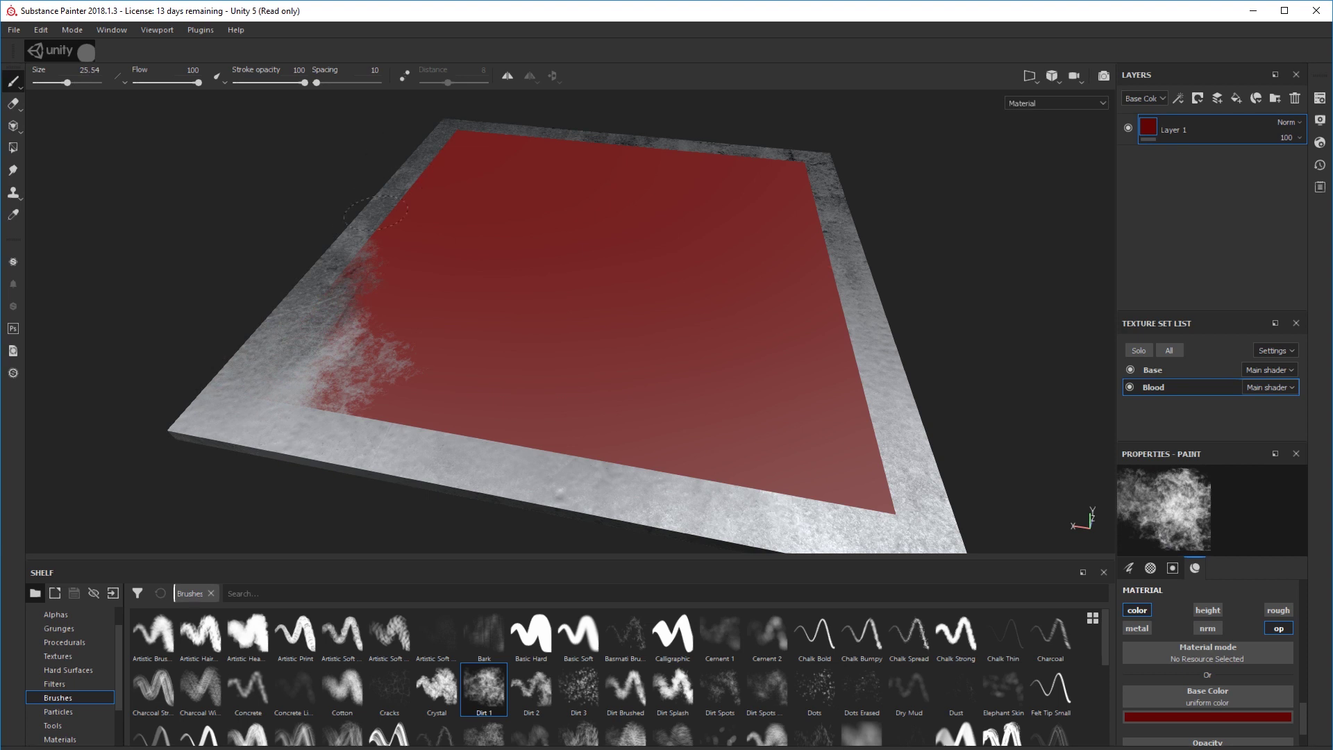
{"action": "left_click_drag", "start_coordinate": [397, 207], "coordinate": [370, 241]}
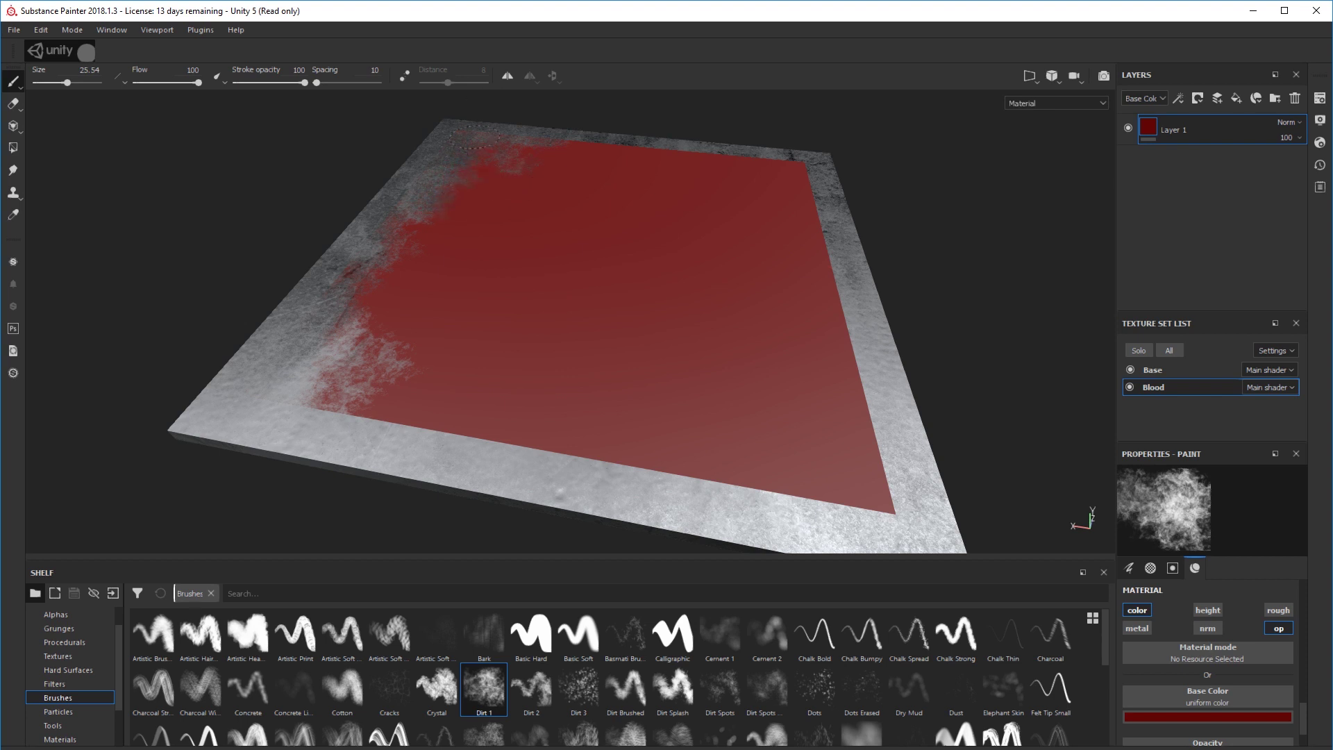
{"action": "left_click_drag", "start_coordinate": [469, 137], "coordinate": [481, 167]}
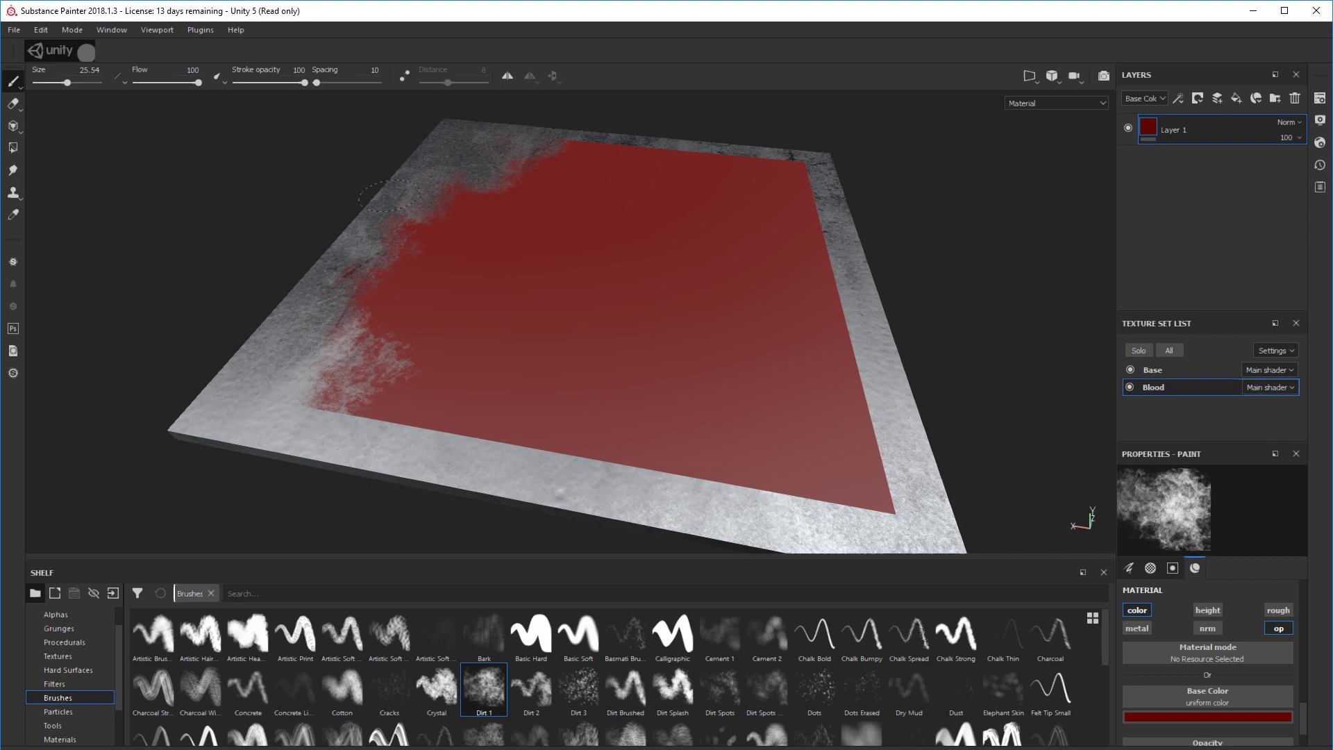
Erase the remaining straight red border at the Blood plane's near corner with the Dirt 1 brush.
{"action": "left_click_drag", "start_coordinate": [345, 466], "coordinate": [530, 541], "text": "alt"}
{"action": "mouse_move", "coordinate": [486, 334]}
{"action": "middle_mouse_down", "text": "alt"}
{"action": "mouse_move", "coordinate": [708, 262]}
{"action": "mouse_move", "coordinate": [783, 276]}
{"action": "middle_mouse_up", "text": "alt"}
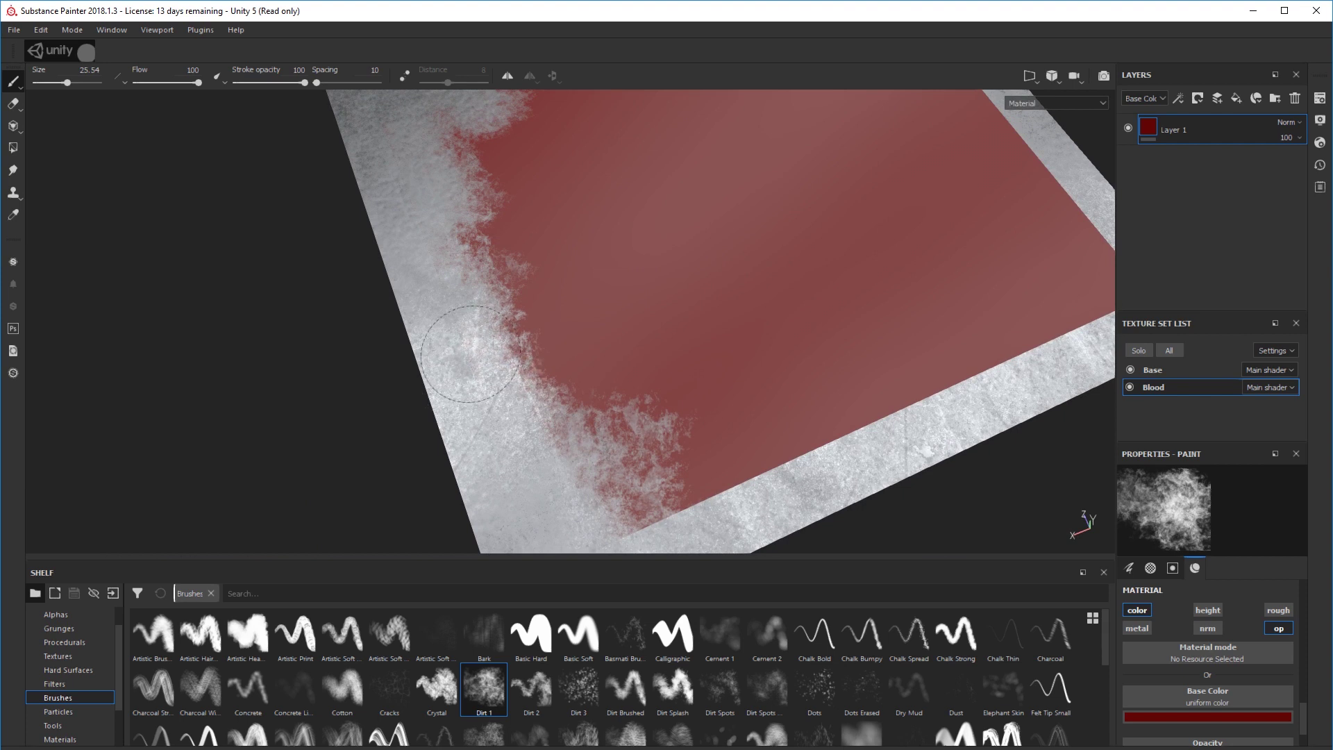
{"action": "left_click_drag", "start_coordinate": [692, 484], "coordinate": [646, 496]}
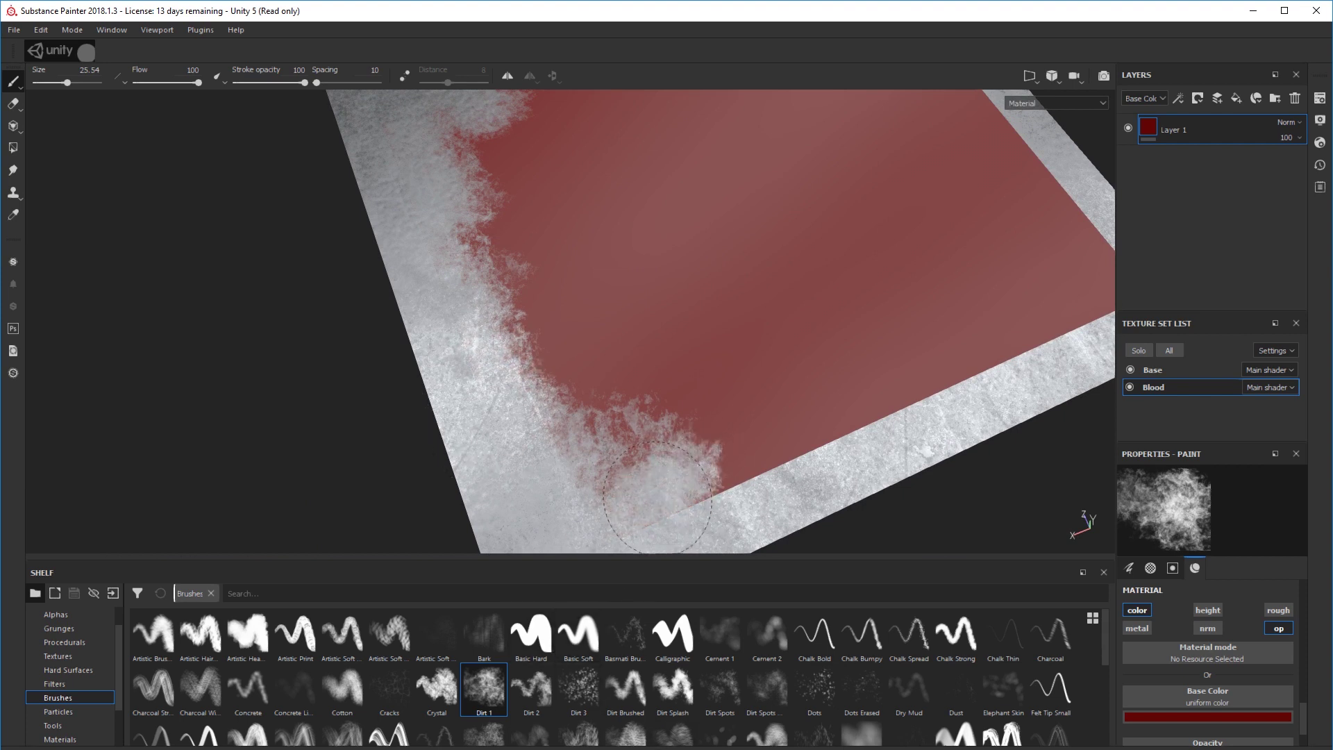
{"action": "mouse_move", "coordinate": [730, 475]}
{"action": "left_mouse_down"}
{"action": "mouse_move", "coordinate": [601, 479]}
{"action": "mouse_move", "coordinate": [866, 444]}
{"action": "mouse_move", "coordinate": [742, 493]}
{"action": "left_mouse_up"}
{"action": "mouse_move", "coordinate": [579, 502]}
{"action": "left_mouse_down"}
{"action": "mouse_move", "coordinate": [520, 452]}
{"action": "mouse_move", "coordinate": [893, 401]}
{"action": "mouse_move", "coordinate": [864, 439]}
{"action": "mouse_move", "coordinate": [887, 423]}
{"action": "mouse_move", "coordinate": [715, 444]}
{"action": "left_mouse_up"}
Erase the next straight edge of the Blood plane into a ragged outline up to its following corner.
{"action": "mouse_move", "coordinate": [902, 300]}
{"action": "left_mouse_down"}
{"action": "mouse_move", "coordinate": [881, 388]}
{"action": "mouse_move", "coordinate": [981, 418]}
{"action": "left_mouse_up"}
{"action": "mouse_move", "coordinate": [989, 363]}
{"action": "left_mouse_down"}
{"action": "mouse_move", "coordinate": [847, 452]}
{"action": "mouse_move", "coordinate": [777, 430]}
{"action": "mouse_move", "coordinate": [993, 372]}
{"action": "mouse_move", "coordinate": [1029, 307]}
{"action": "mouse_move", "coordinate": [824, 425]}
{"action": "mouse_move", "coordinate": [749, 419]}
{"action": "mouse_move", "coordinate": [856, 434]}
{"action": "mouse_move", "coordinate": [916, 350]}
{"action": "mouse_move", "coordinate": [895, 299]}
{"action": "mouse_move", "coordinate": [988, 388]}
{"action": "mouse_move", "coordinate": [876, 302]}
{"action": "mouse_move", "coordinate": [741, 343]}
{"action": "mouse_move", "coordinate": [491, 301]}
{"action": "left_mouse_up"}
{"action": "middle_click_drag", "start_coordinate": [492, 301], "coordinate": [476, 305], "text": "alt"}
{"action": "left_click_drag", "start_coordinate": [559, 464], "coordinate": [748, 354]}
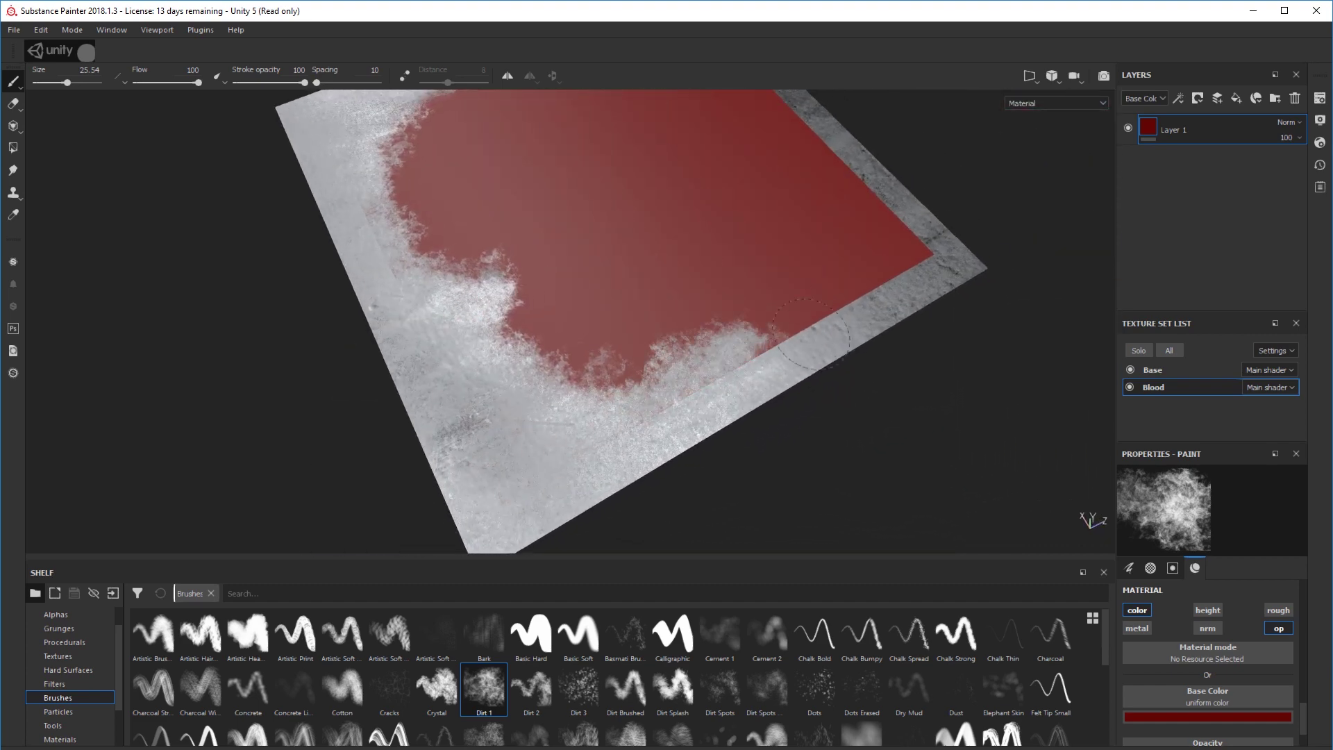
{"action": "mouse_move", "coordinate": [871, 281]}
{"action": "left_mouse_down"}
{"action": "mouse_move", "coordinate": [892, 257]}
{"action": "mouse_move", "coordinate": [813, 330]}
{"action": "mouse_move", "coordinate": [791, 298]}
{"action": "mouse_move", "coordinate": [741, 371]}
{"action": "left_mouse_up"}
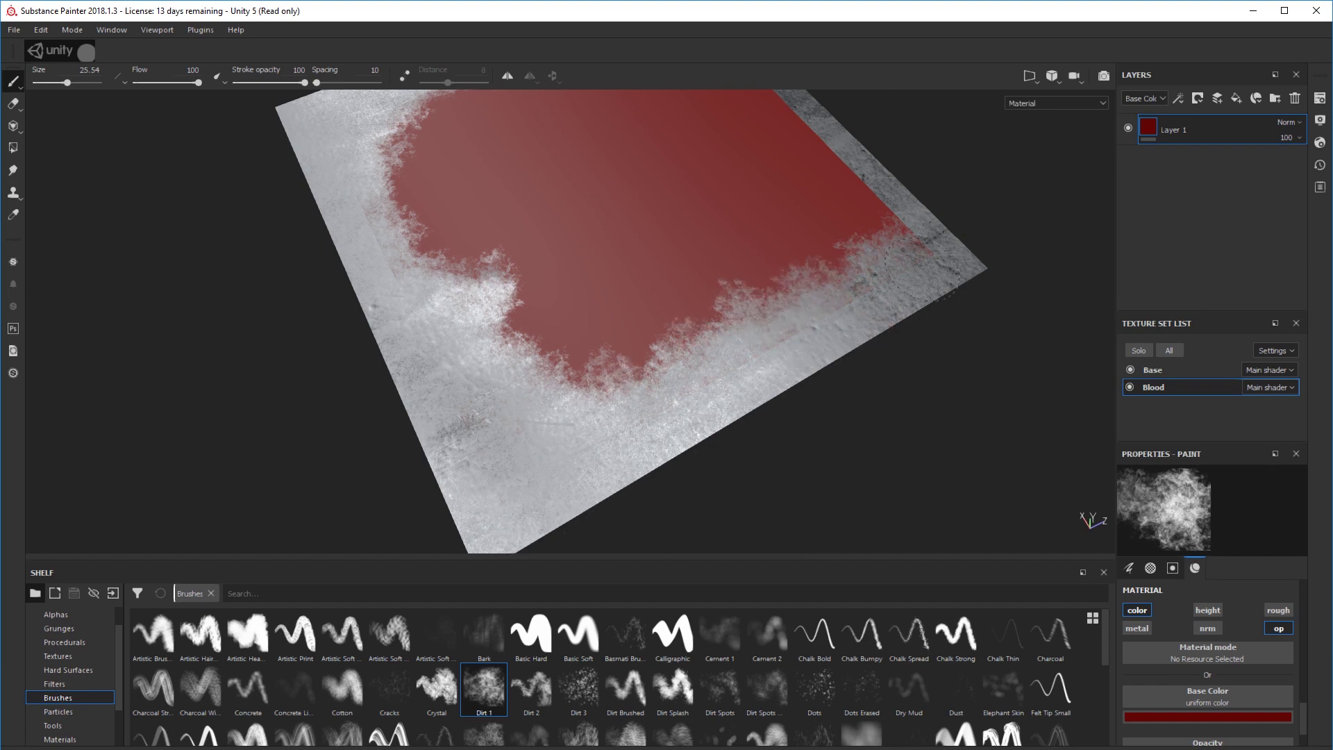
Break up the last straight edge and leftover corner of the Blood plane so the red area becomes an irregular puddle.
{"action": "left_click_drag", "start_coordinate": [936, 340], "coordinate": [676, 348], "text": "alt"}
{"action": "middle_click_drag", "start_coordinate": [809, 364], "coordinate": [765, 289], "text": "alt"}
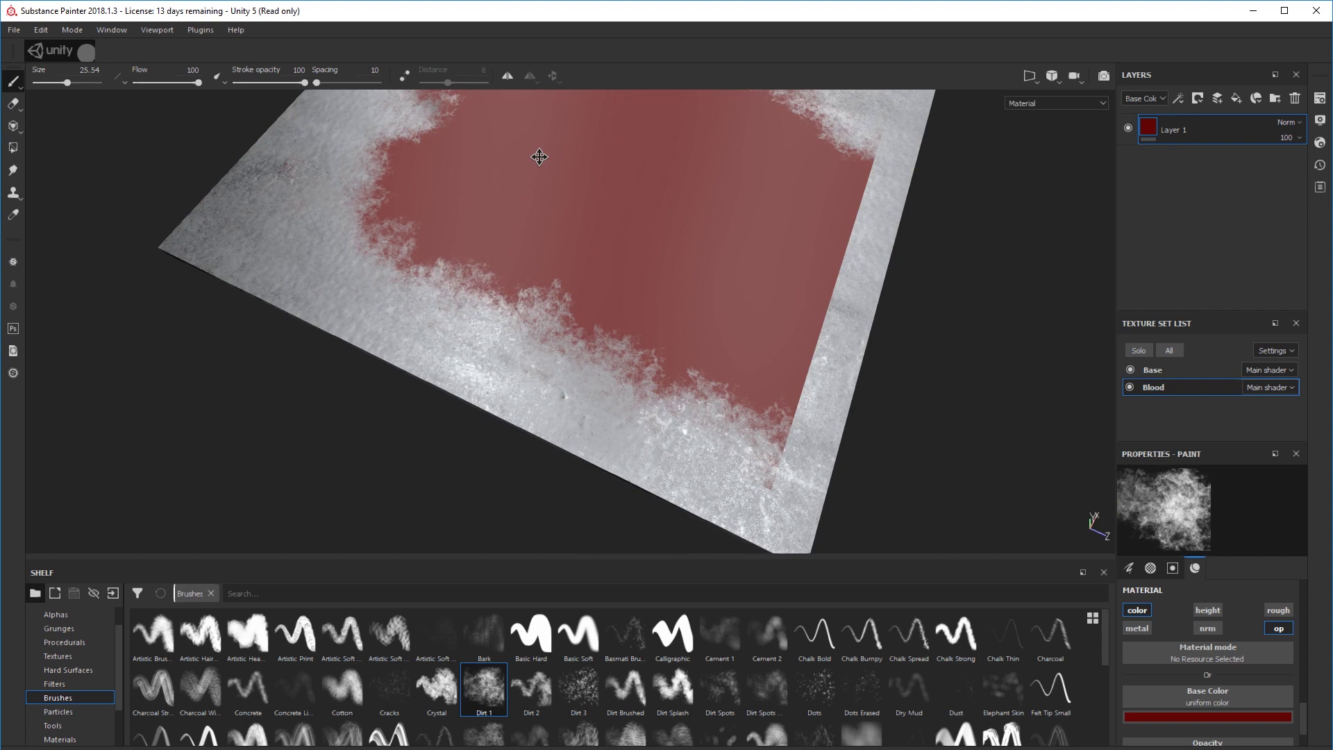
{"action": "left_click_drag", "start_coordinate": [794, 388], "coordinate": [767, 476]}
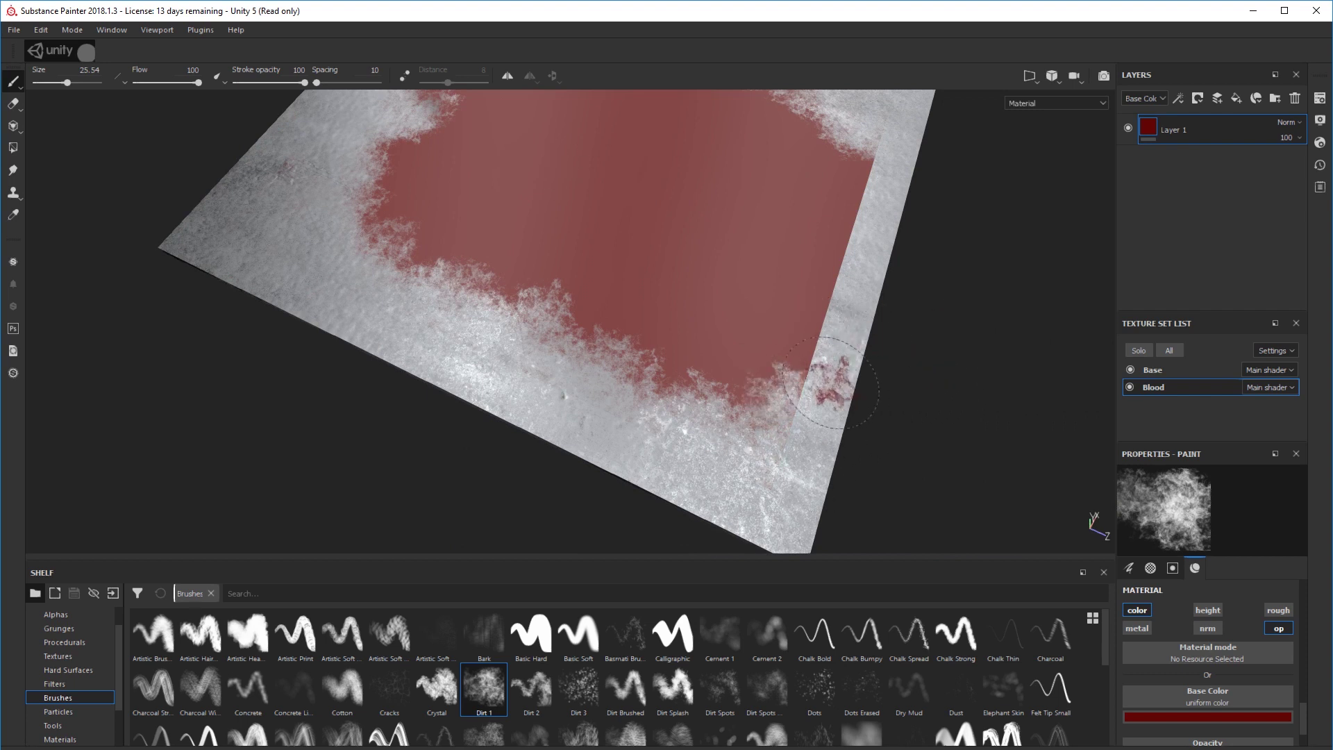
{"action": "mouse_move", "coordinate": [832, 380]}
{"action": "left_mouse_down"}
{"action": "mouse_move", "coordinate": [798, 326]}
{"action": "mouse_move", "coordinate": [812, 278]}
{"action": "mouse_move", "coordinate": [770, 361]}
{"action": "mouse_move", "coordinate": [848, 228]}
{"action": "mouse_move", "coordinate": [856, 167]}
{"action": "left_mouse_up"}
{"action": "left_click_drag", "start_coordinate": [835, 343], "coordinate": [817, 292], "text": "alt"}
{"action": "mouse_move", "coordinate": [818, 278]}
{"action": "left_mouse_down"}
{"action": "mouse_move", "coordinate": [787, 254]}
{"action": "mouse_move", "coordinate": [734, 246]}
{"action": "left_mouse_up"}
{"action": "mouse_move", "coordinate": [814, 291]}
{"action": "left_mouse_down", "text": "alt"}
{"action": "mouse_move", "coordinate": [964, 383]}
{"action": "mouse_move", "coordinate": [770, 351]}
{"action": "mouse_move", "coordinate": [833, 340]}
{"action": "mouse_move", "coordinate": [783, 459]}
{"action": "mouse_move", "coordinate": [835, 285]}
{"action": "mouse_move", "coordinate": [833, 305]}
{"action": "left_mouse_up", "text": "alt"}
{"action": "left_click_drag", "start_coordinate": [861, 200], "coordinate": [823, 191]}
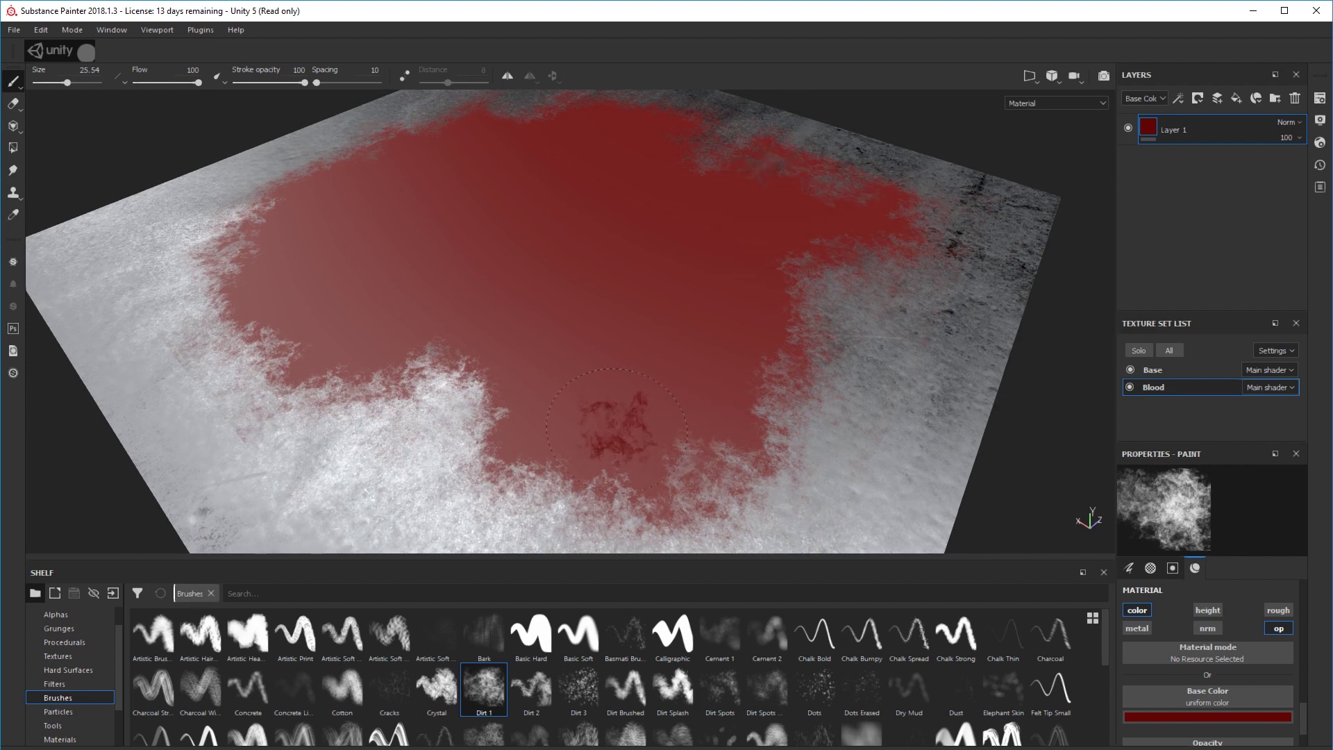
Set the brush to size 24.13 and flow 51, and stamp softer erased patches along the puddle's near border.
{"action": "right_click_drag", "start_coordinate": [678, 438], "coordinate": [890, 473], "text": "shift"}
{"action": "left_click_drag", "start_coordinate": [859, 416], "coordinate": [833, 416], "text": "ctrl"}
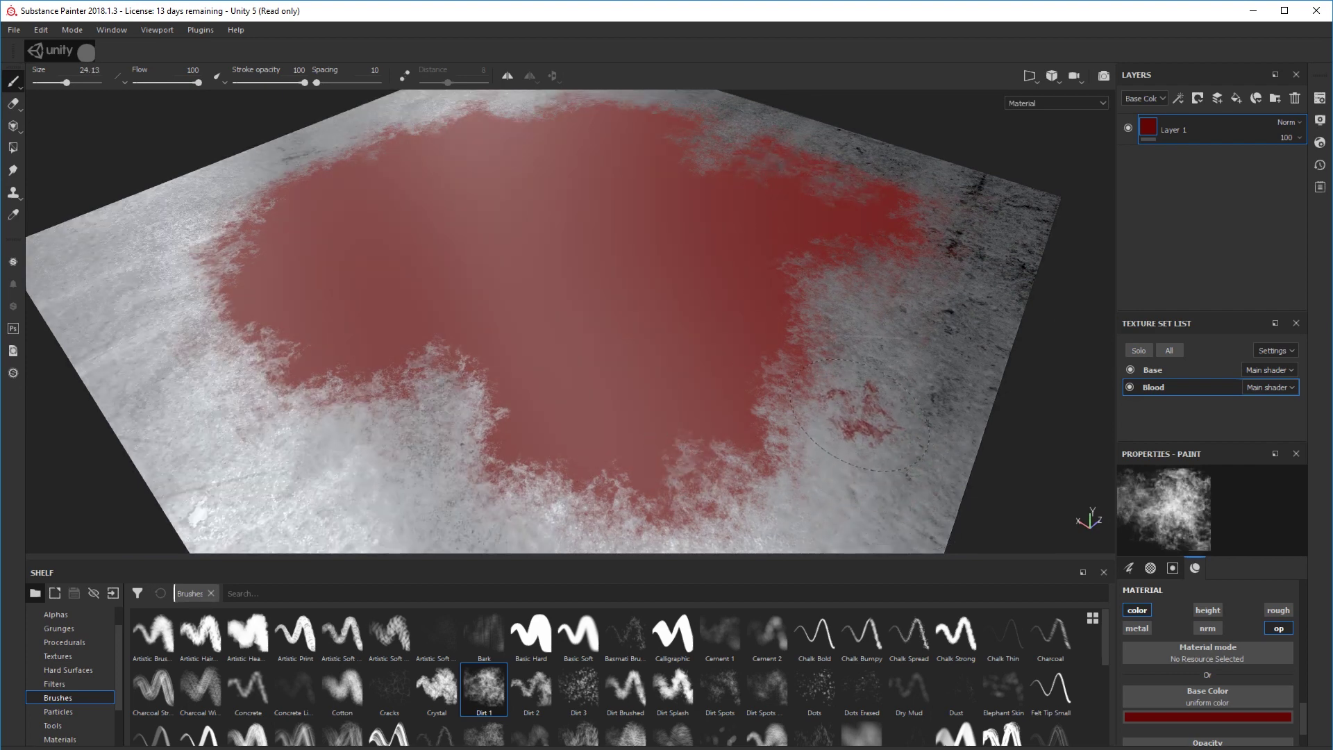
{"action": "right_click_drag", "start_coordinate": [860, 424], "coordinate": [852, 424], "text": "ctrl"}
{"action": "mouse_move", "coordinate": [859, 424]}
{"action": "left_mouse_down", "text": "ctrl"}
{"action": "mouse_move", "coordinate": [868, 403]}
{"action": "mouse_move", "coordinate": [843, 409]}
{"action": "left_mouse_up", "text": "ctrl"}
{"action": "right_click_drag", "start_coordinate": [859, 424], "coordinate": [859, 427], "text": "ctrl"}
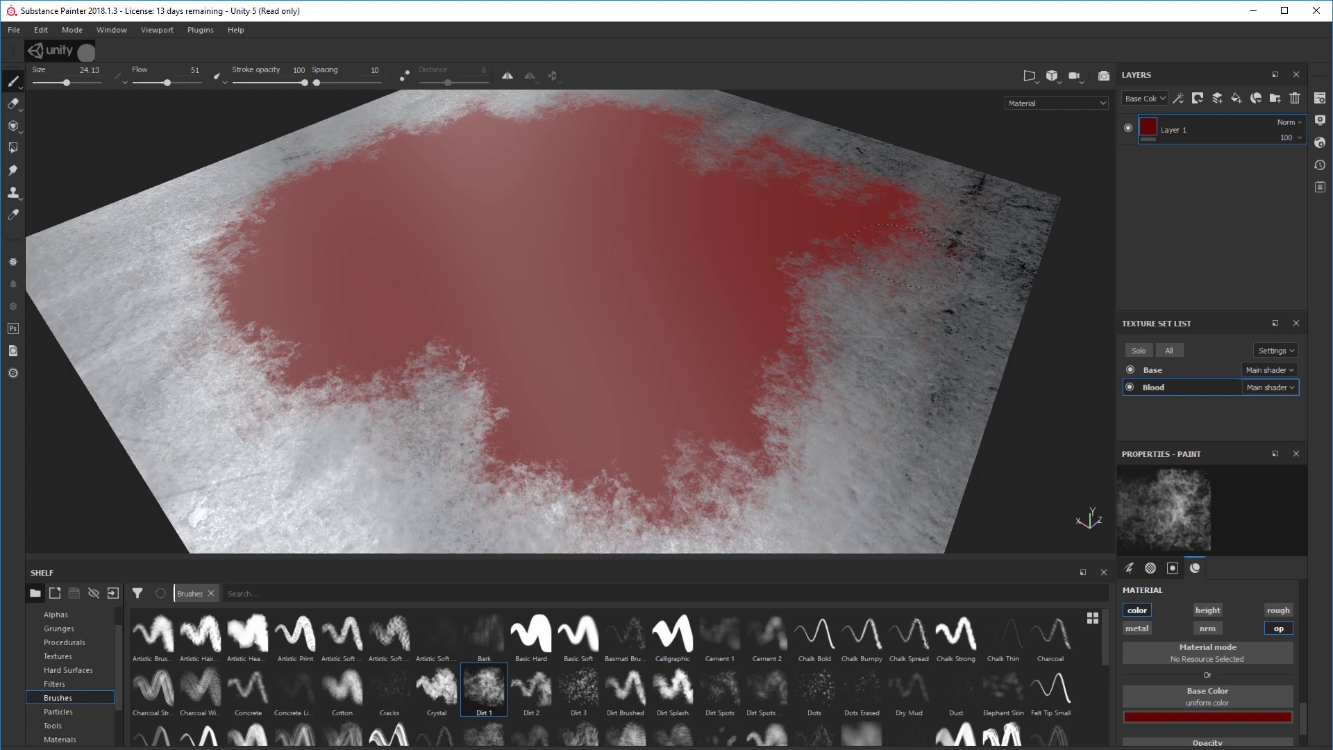
{"action": "left_click", "coordinate": [732, 354]}
{"action": "left_click", "coordinate": [777, 434]}
{"action": "left_click", "coordinate": [597, 490]}
{"action": "left_click", "coordinate": [535, 451]}
{"action": "left_click", "coordinate": [357, 368]}
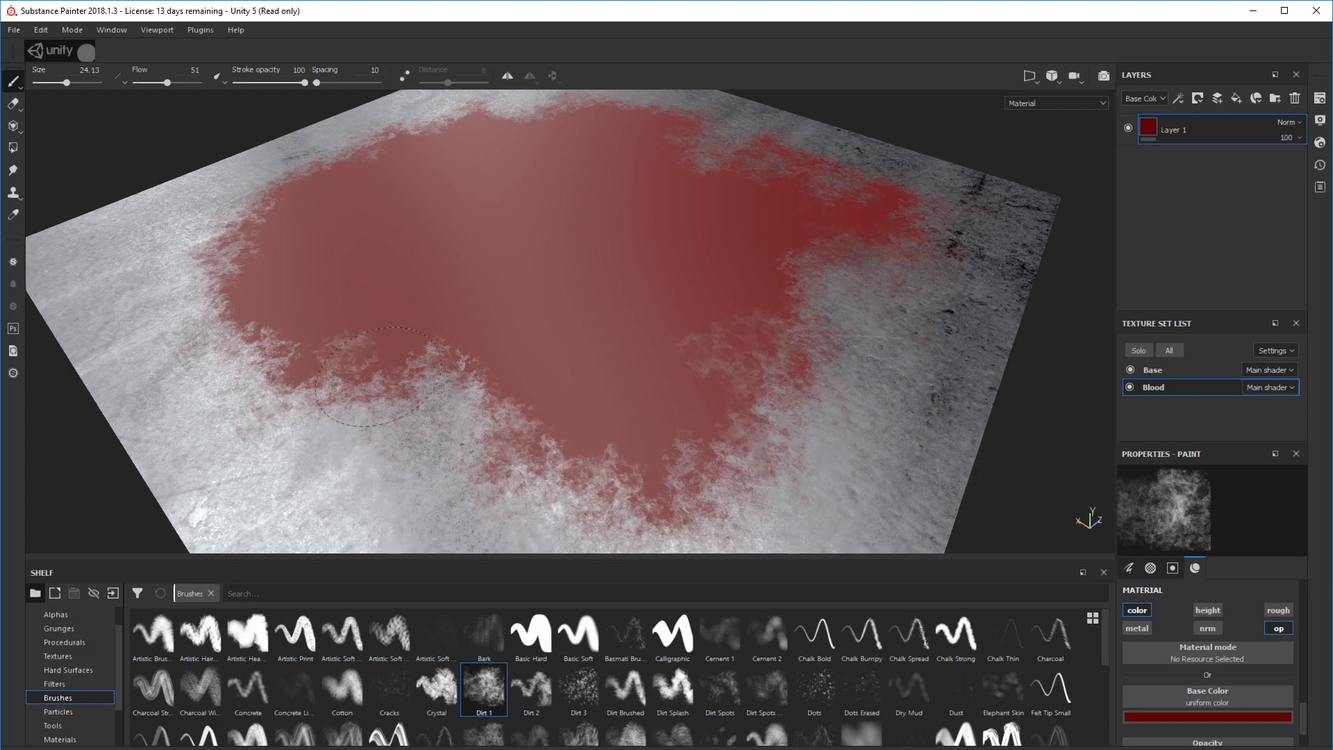
Stamp more faint erased patches along the puddle's remaining borders and the notch in its outline.
{"action": "left_click_drag", "start_coordinate": [209, 213], "coordinate": [517, 359], "text": "alt"}
{"action": "middle_click_drag", "start_coordinate": [518, 360], "coordinate": [816, 467], "text": "alt"}
{"action": "mouse_move", "coordinate": [468, 367]}
{"action": "left_mouse_down"}
{"action": "mouse_move", "coordinate": [434, 340]}
{"action": "mouse_move", "coordinate": [444, 295]}
{"action": "left_mouse_up"}
{"action": "mouse_move", "coordinate": [628, 341]}
{"action": "left_mouse_down", "text": "alt"}
{"action": "mouse_move", "coordinate": [639, 342]}
{"action": "mouse_move", "coordinate": [626, 328]}
{"action": "left_mouse_up", "text": "alt"}
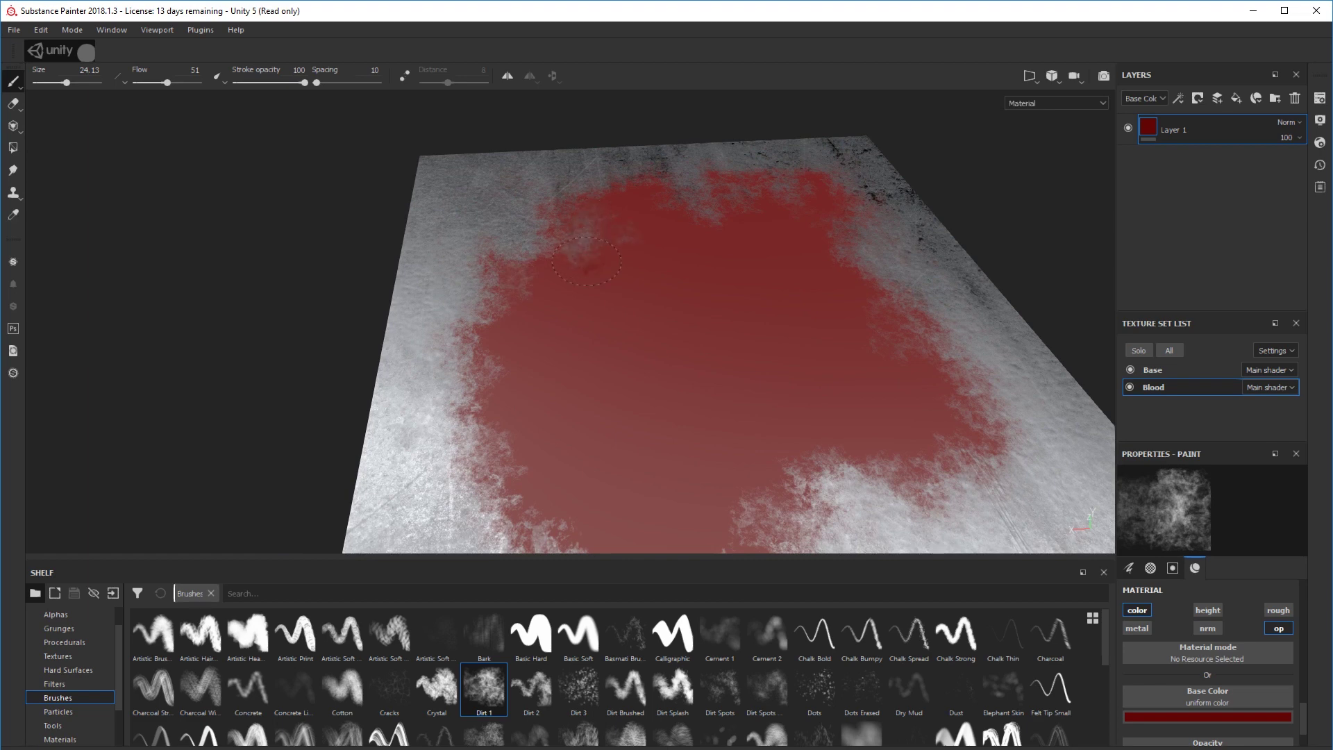
{"action": "mouse_move", "coordinate": [577, 240]}
{"action": "left_mouse_down", "text": "alt"}
{"action": "mouse_move", "coordinate": [624, 357]}
{"action": "mouse_move", "coordinate": [721, 239]}
{"action": "mouse_move", "coordinate": [750, 317]}
{"action": "left_mouse_up", "text": "alt"}
{"action": "left_click", "coordinate": [494, 344]}
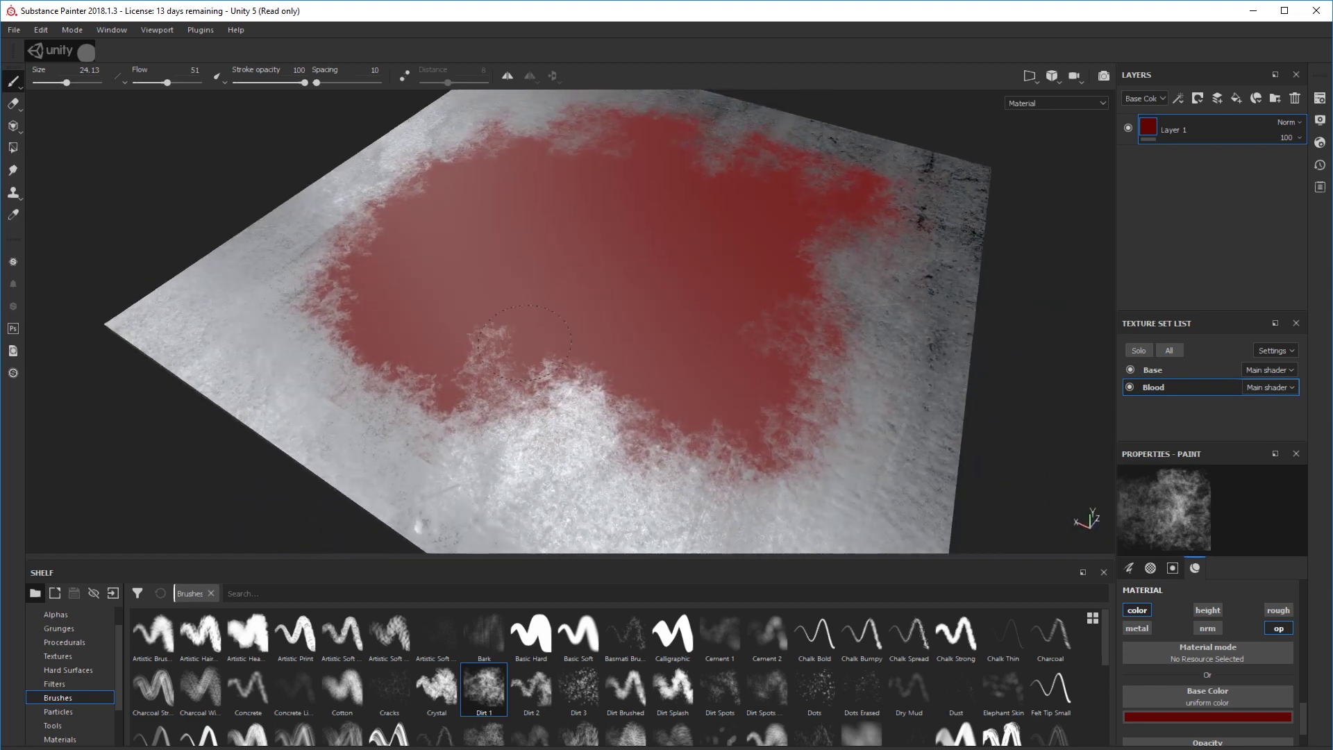
{"action": "left_click", "coordinate": [467, 321]}
{"action": "left_click", "coordinate": [506, 352]}
{"action": "mouse_move", "coordinate": [570, 463]}
{"action": "left_mouse_down"}
{"action": "mouse_move", "coordinate": [485, 409]}
{"action": "mouse_move", "coordinate": [583, 467]}
{"action": "mouse_move", "coordinate": [771, 389]}
{"action": "mouse_move", "coordinate": [774, 433]}
{"action": "mouse_move", "coordinate": [738, 419]}
{"action": "mouse_move", "coordinate": [744, 354]}
{"action": "mouse_move", "coordinate": [624, 378]}
{"action": "mouse_move", "coordinate": [515, 368]}
{"action": "mouse_move", "coordinate": [515, 335]}
{"action": "mouse_move", "coordinate": [595, 380]}
{"action": "left_mouse_up"}
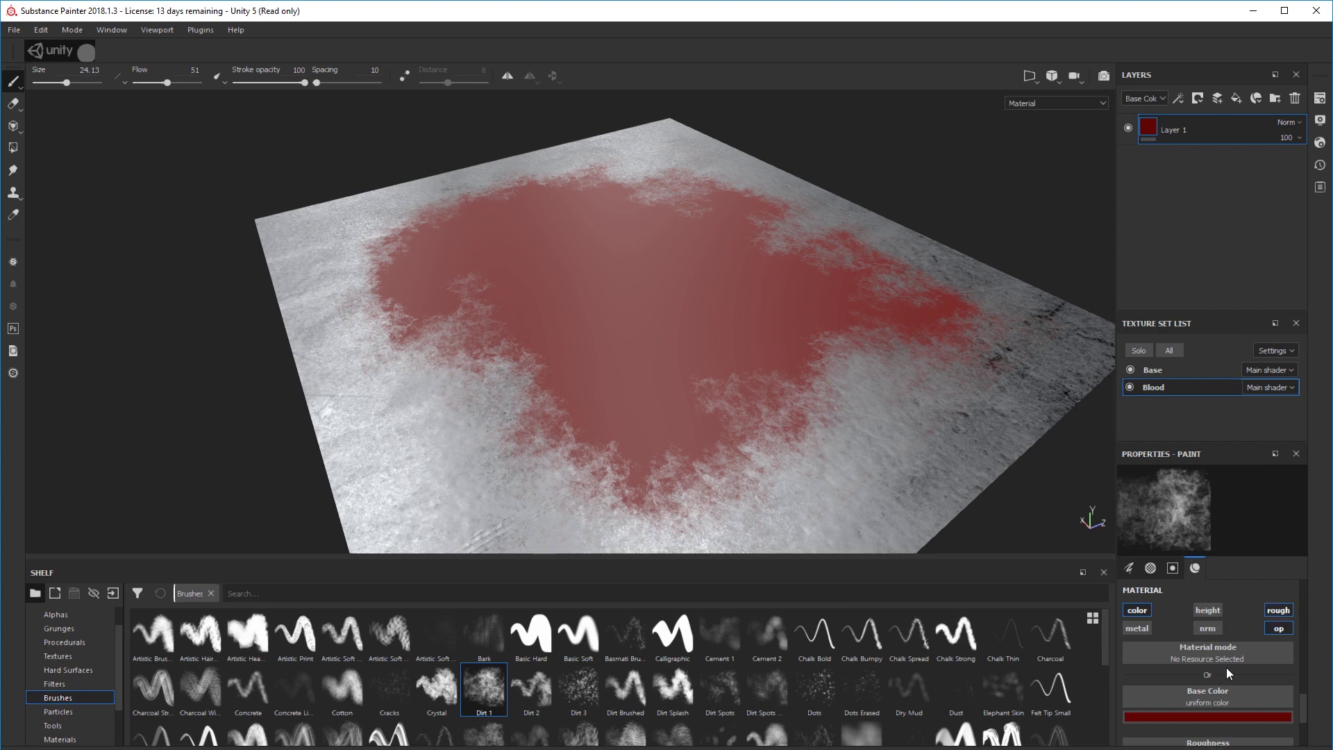
{"action": "scroll", "coordinate": [1229, 718], "scroll_direction": "down", "scroll_amount": 5}
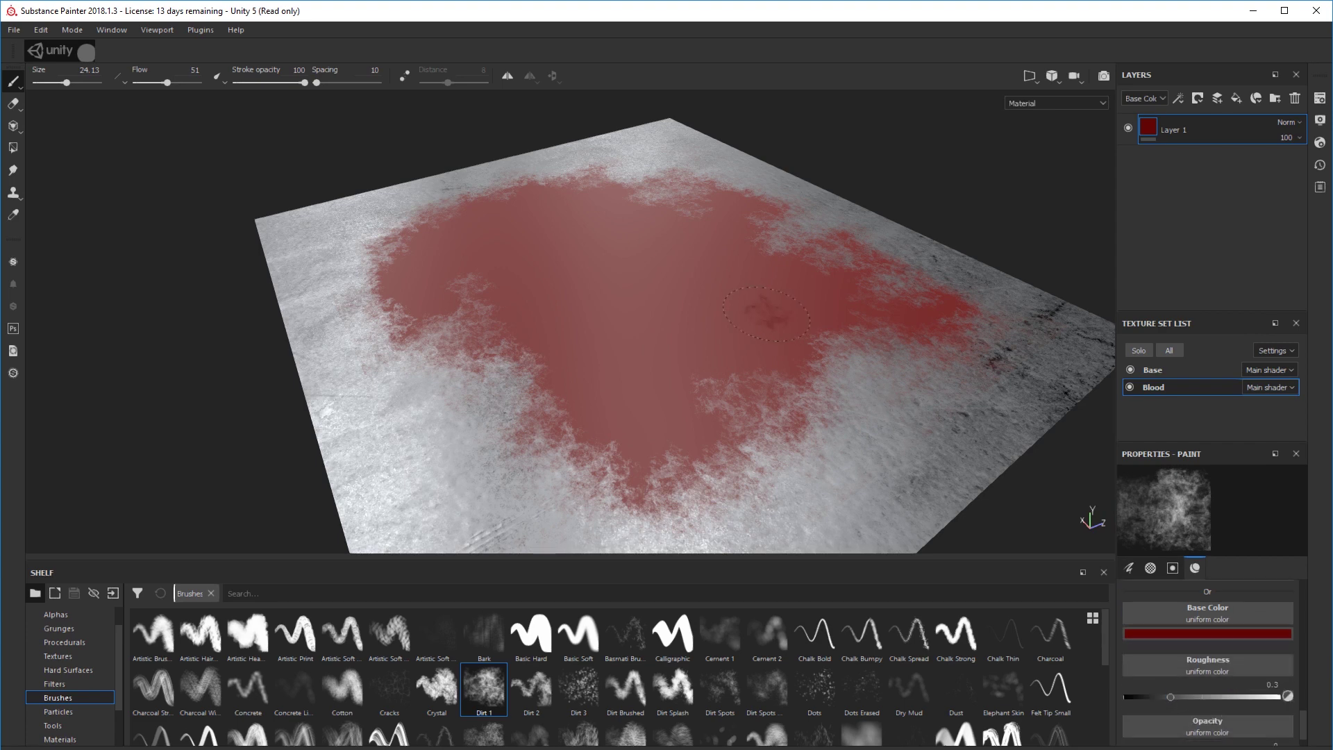
{"action": "left_click_drag", "start_coordinate": [775, 322], "coordinate": [635, 325]}
{"action": "key", "text": "ctrl"}
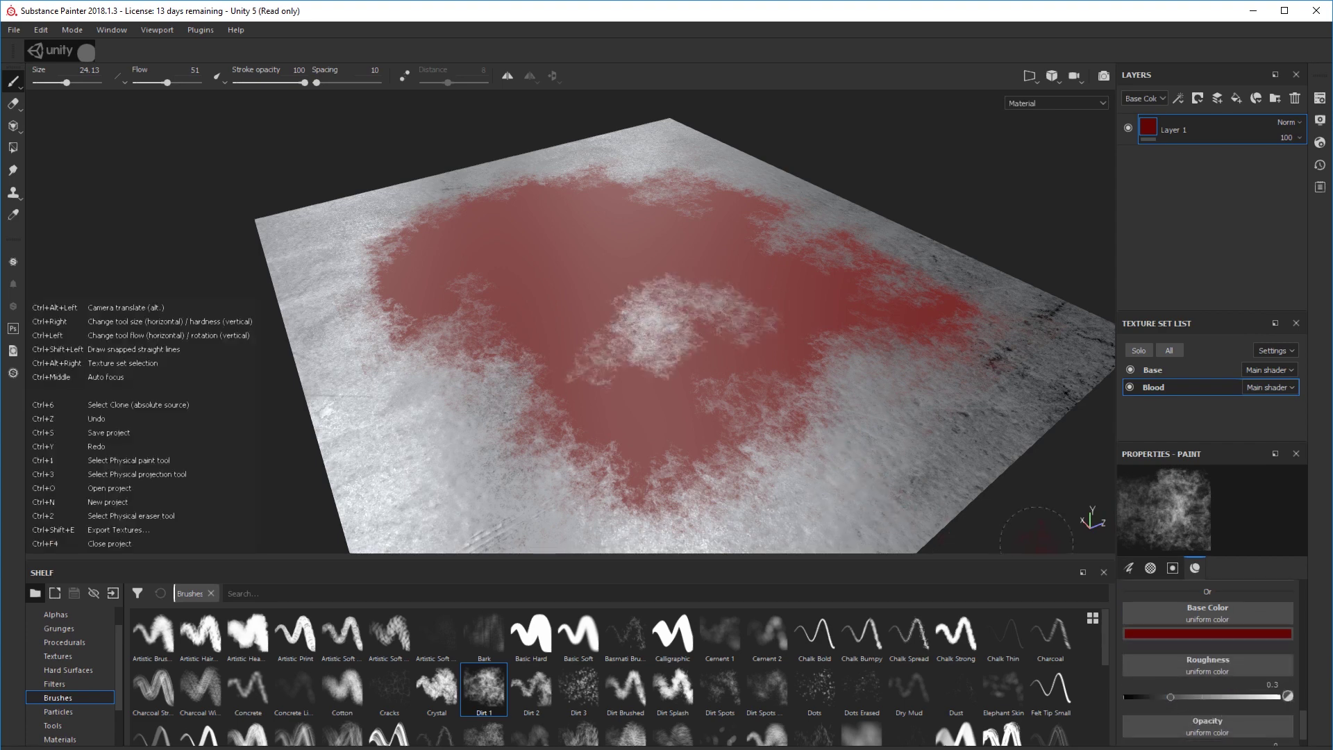
{"action": "key", "text": "ctrl+z"}
Set the paint material's opacity to 1 and its roughness to 0.1822.
{"action": "scroll", "coordinate": [1243, 685], "scroll_direction": "down", "scroll_amount": 2}
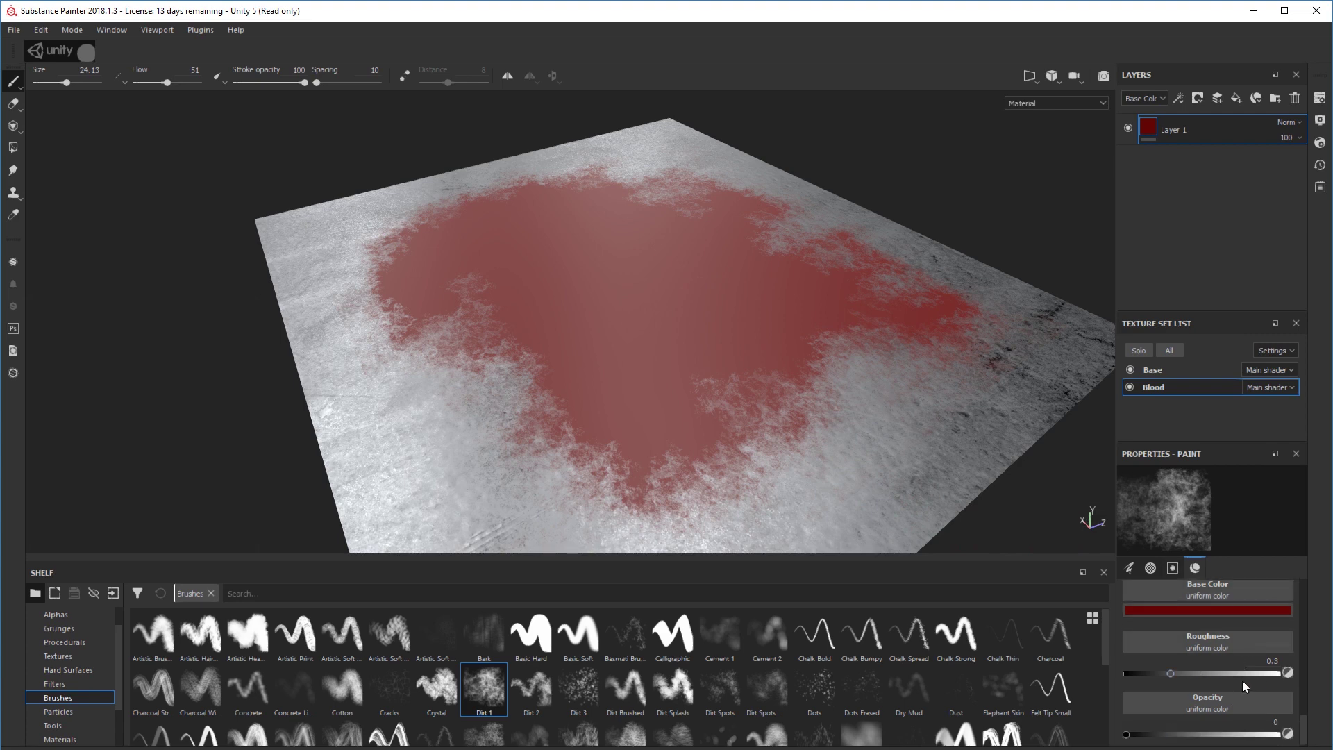
{"action": "left_click_drag", "start_coordinate": [1170, 735], "coordinate": [1298, 740]}
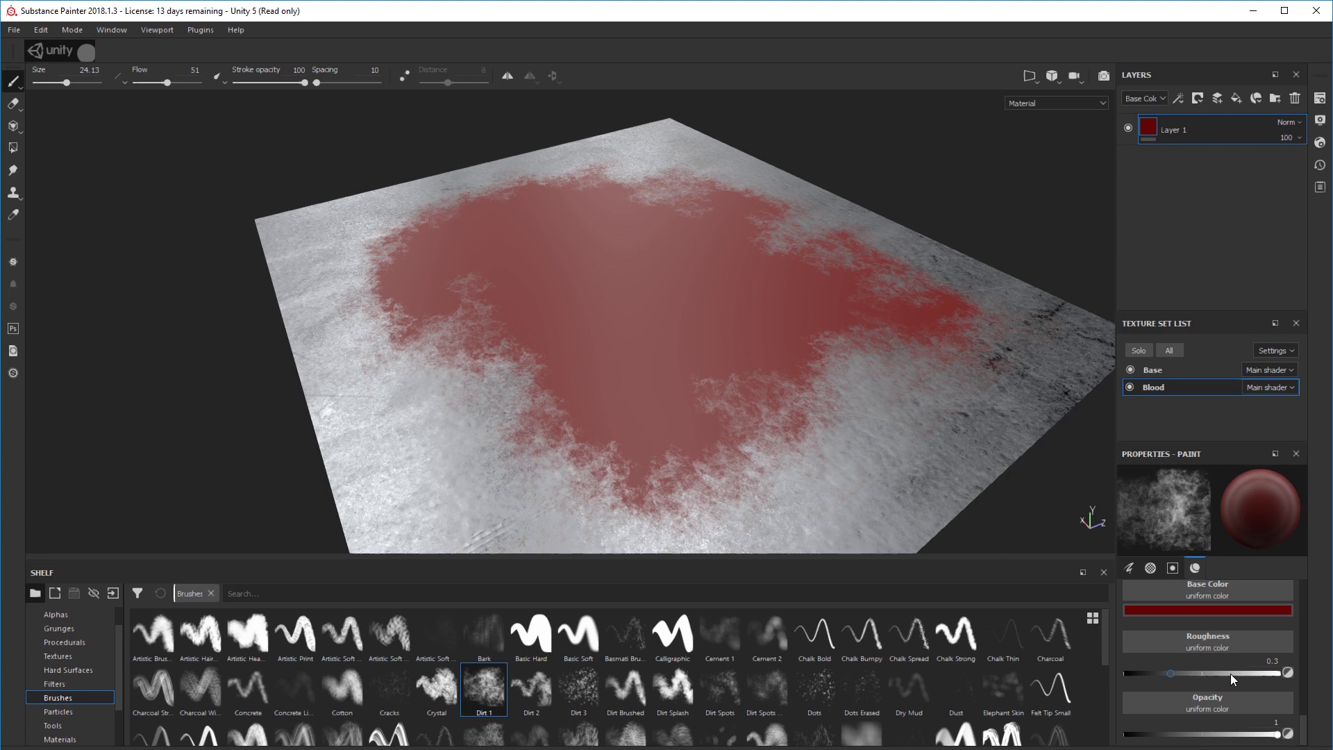
{"action": "left_click", "coordinate": [1144, 673]}
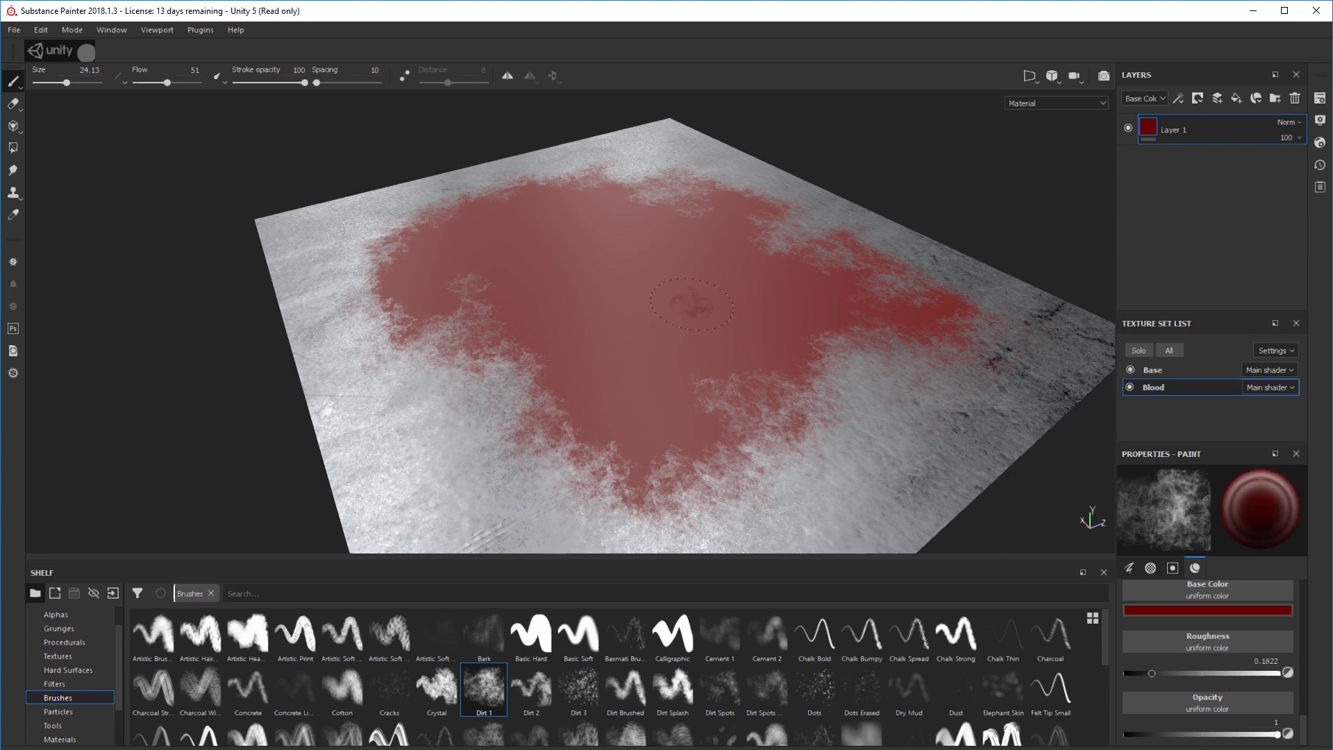
{"action": "mouse_move", "coordinate": [714, 466]}
{"action": "left_mouse_down", "text": "alt"}
{"action": "mouse_move", "coordinate": [816, 455]}
{"action": "mouse_move", "coordinate": [841, 431]}
{"action": "left_mouse_up", "text": "alt"}
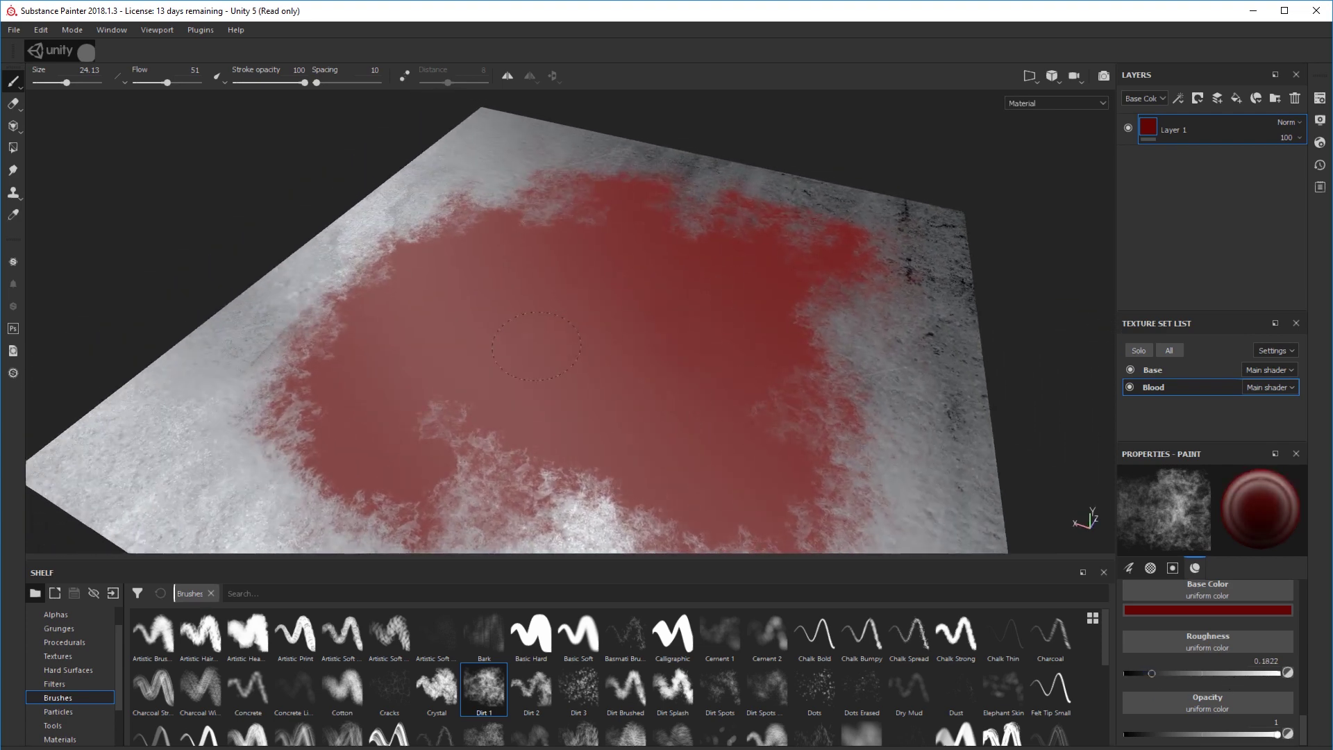
{"action": "mouse_move", "coordinate": [572, 361]}
{"action": "left_mouse_down", "text": "alt"}
{"action": "mouse_move", "coordinate": [417, 351]}
{"action": "mouse_move", "coordinate": [451, 364]}
{"action": "left_mouse_up", "text": "alt"}
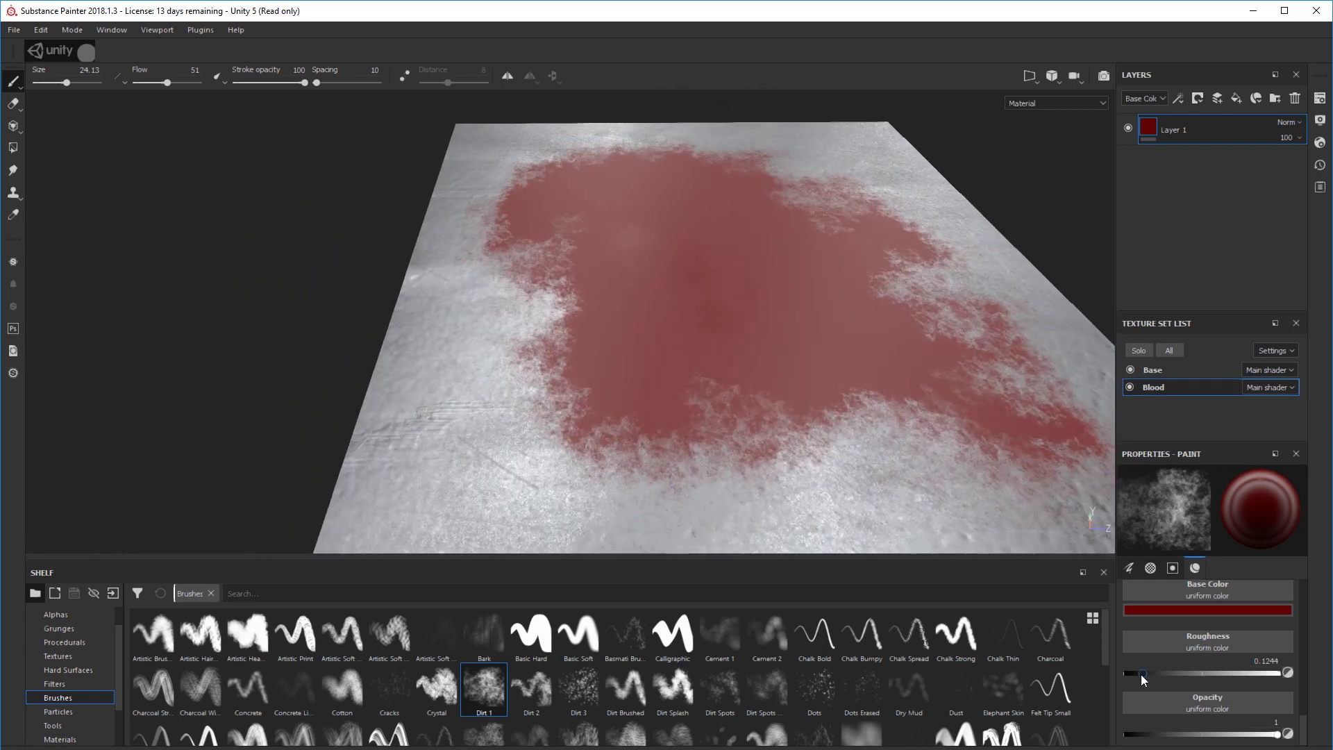
Paint the middle of the puddle with roughness 0 and opacity 1 using the Dirt 1 brush for a glossy wet surface.
{"action": "left_click_drag", "start_coordinate": [755, 288], "coordinate": [718, 288]}
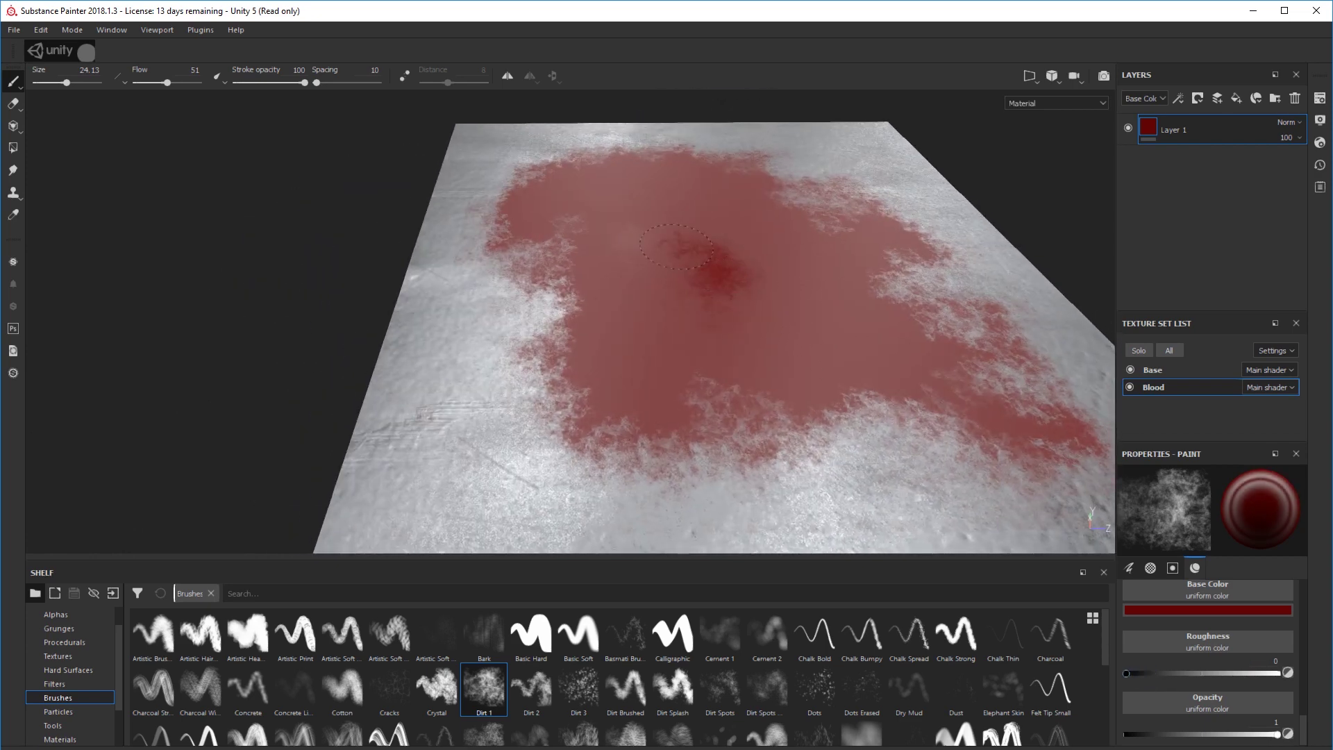
{"action": "mouse_move", "coordinate": [787, 404]}
{"action": "left_mouse_down", "text": "alt"}
{"action": "mouse_move", "coordinate": [923, 403]}
{"action": "mouse_move", "coordinate": [895, 384]}
{"action": "mouse_move", "coordinate": [861, 409]}
{"action": "left_mouse_up", "text": "alt"}
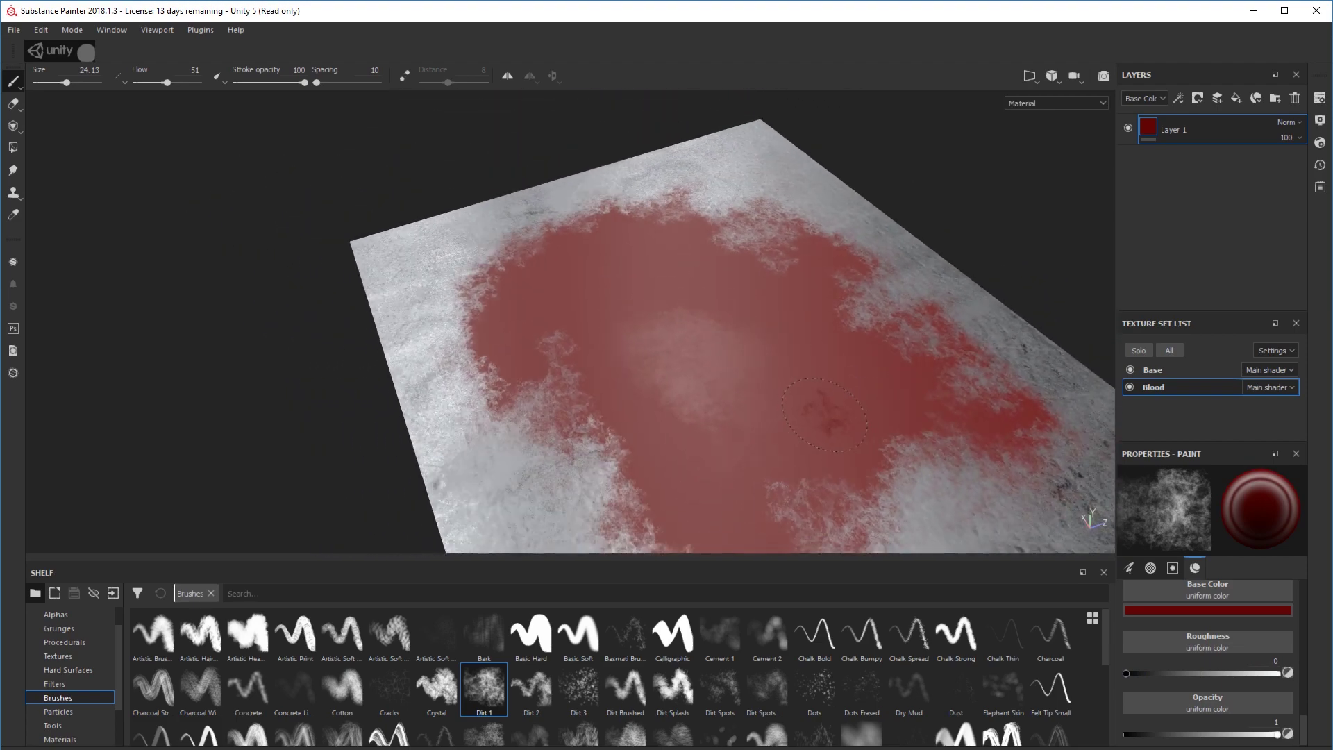
{"action": "scroll", "coordinate": [823, 425], "scroll_direction": "up", "scroll_amount": 2}
{"action": "scroll", "coordinate": [823, 425], "scroll_direction": "up", "scroll_amount": 2}
{"action": "mouse_move", "coordinate": [548, 237]}
{"action": "left_mouse_down"}
{"action": "mouse_move", "coordinate": [542, 271]}
{"action": "mouse_move", "coordinate": [577, 329]}
{"action": "mouse_move", "coordinate": [528, 198]}
{"action": "mouse_move", "coordinate": [570, 174]}
{"action": "mouse_move", "coordinate": [538, 159]}
{"action": "left_mouse_up"}
{"action": "mouse_move", "coordinate": [429, 241]}
{"action": "left_mouse_down"}
{"action": "mouse_move", "coordinate": [416, 325]}
{"action": "mouse_move", "coordinate": [434, 402]}
{"action": "left_mouse_up"}
{"action": "left_click", "coordinate": [541, 390]}
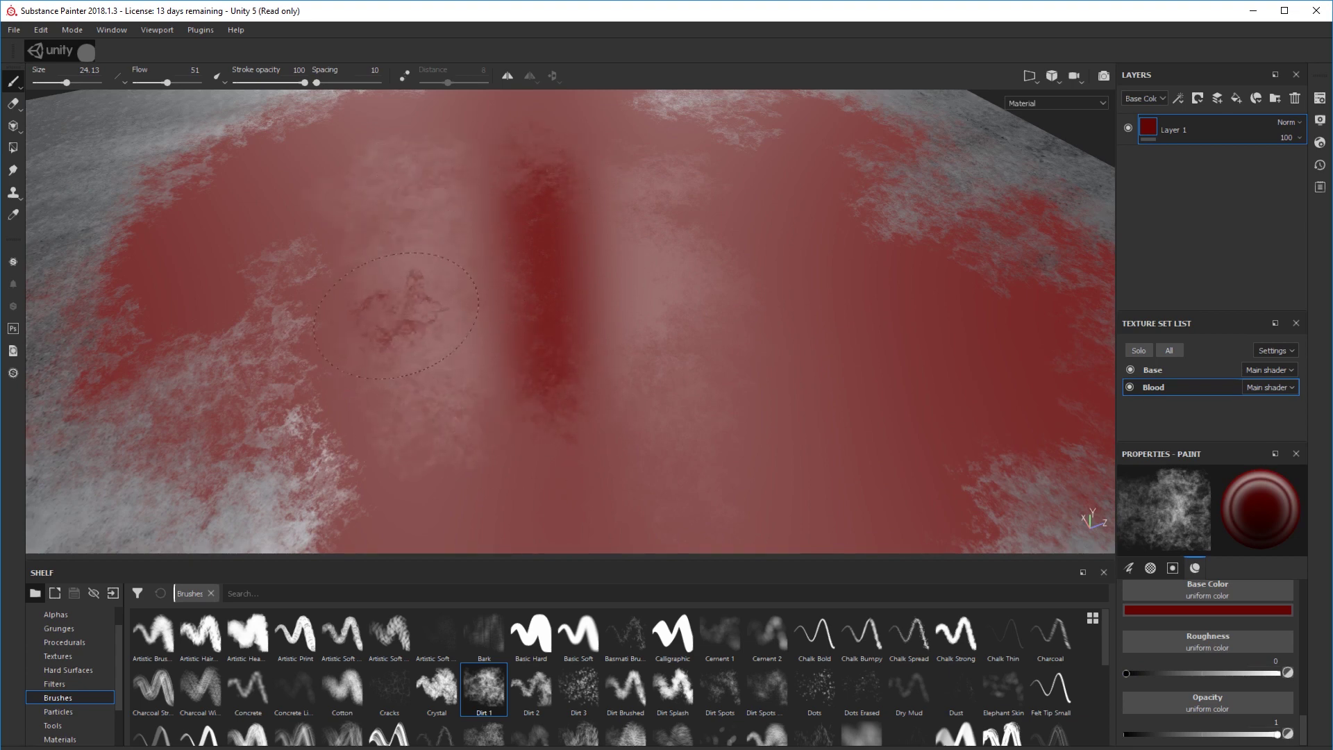
{"action": "left_click_drag", "start_coordinate": [332, 167], "coordinate": [241, 214]}
Check the puddle's gloss from several angles and enable the normal and height channels of the paint material.
{"action": "mouse_move", "coordinate": [266, 167]}
{"action": "left_mouse_down", "text": "alt"}
{"action": "mouse_move", "coordinate": [544, 238]}
{"action": "mouse_move", "coordinate": [607, 336]}
{"action": "left_mouse_up", "text": "alt"}
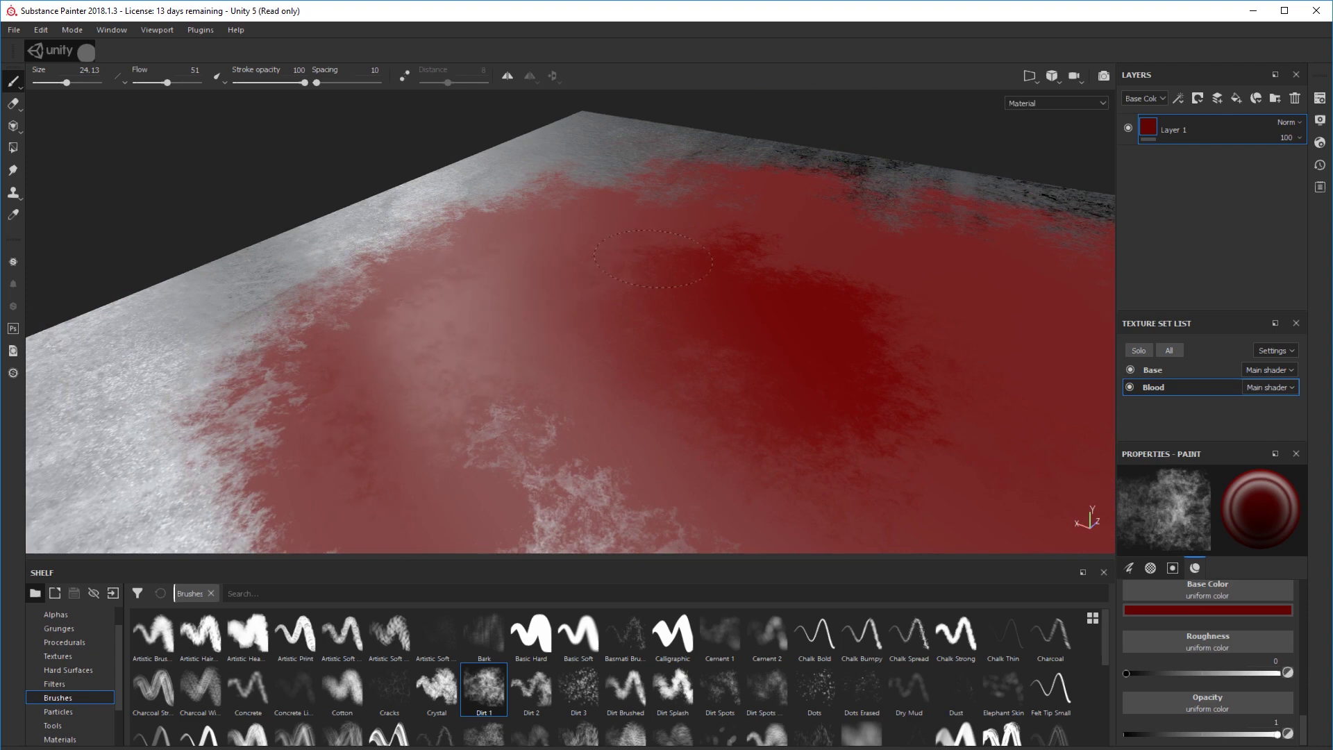
{"action": "left_click_drag", "start_coordinate": [783, 397], "coordinate": [781, 261], "text": "alt"}
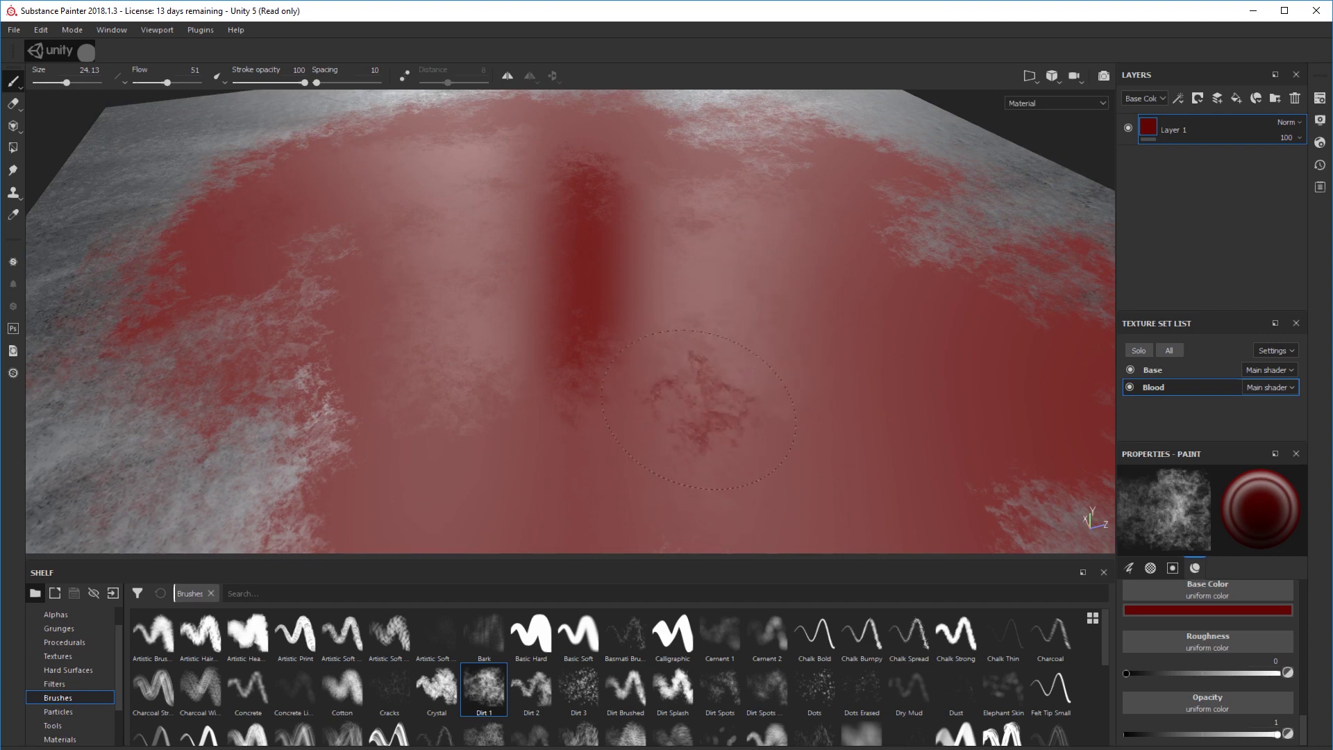
{"action": "scroll", "coordinate": [698, 406], "scroll_direction": "down", "scroll_amount": 3}
{"action": "left_click_drag", "start_coordinate": [697, 406], "coordinate": [699, 367], "text": "alt"}
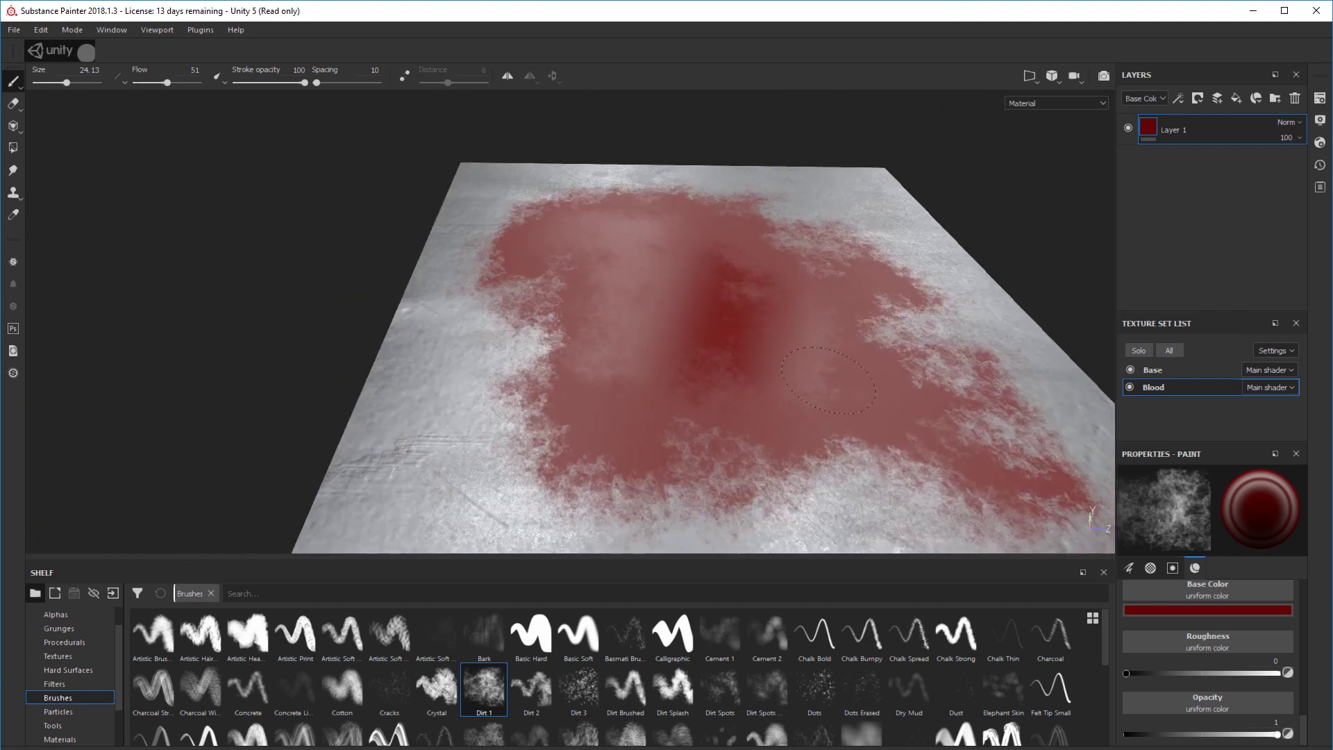
{"action": "scroll", "coordinate": [1171, 637], "scroll_direction": "up", "scroll_amount": 3}
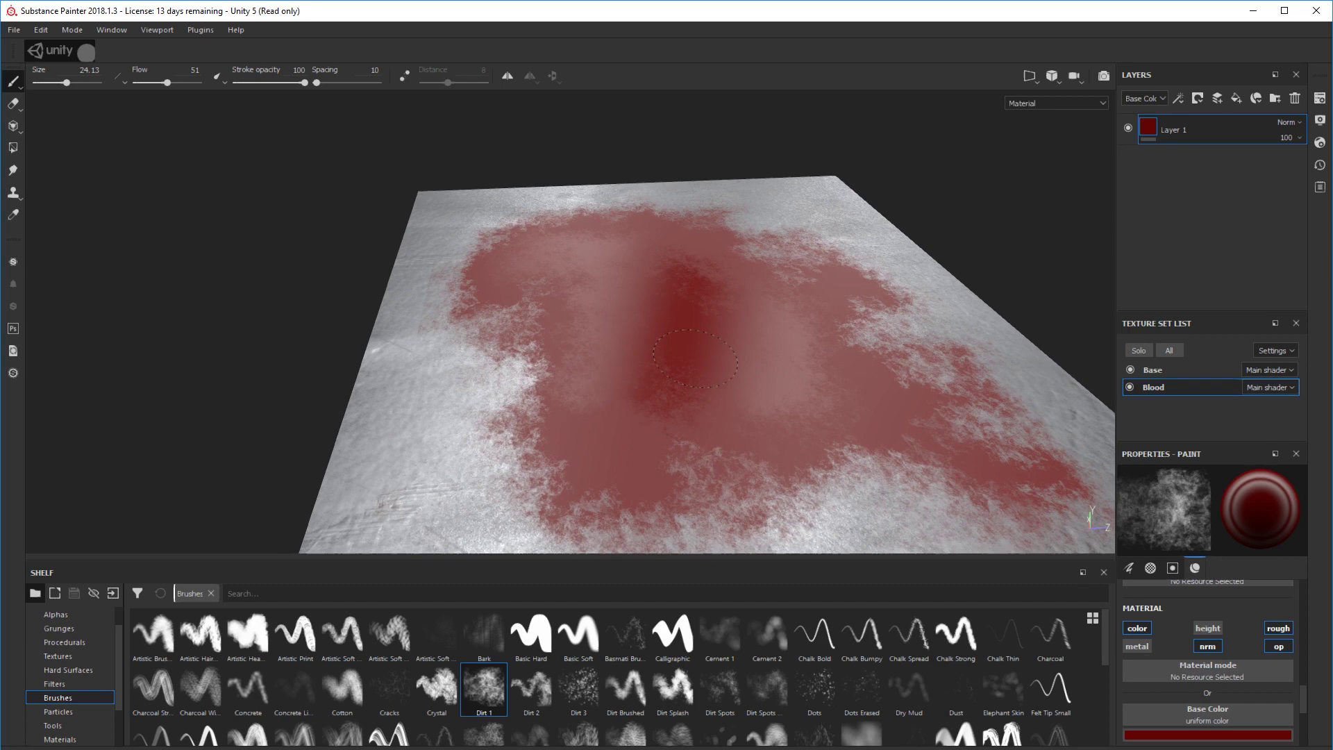
{"action": "mouse_move", "coordinate": [704, 361]}
{"action": "left_mouse_down", "text": "alt"}
{"action": "mouse_move", "coordinate": [882, 381]}
{"action": "mouse_move", "coordinate": [714, 434]}
{"action": "left_mouse_up", "text": "alt"}
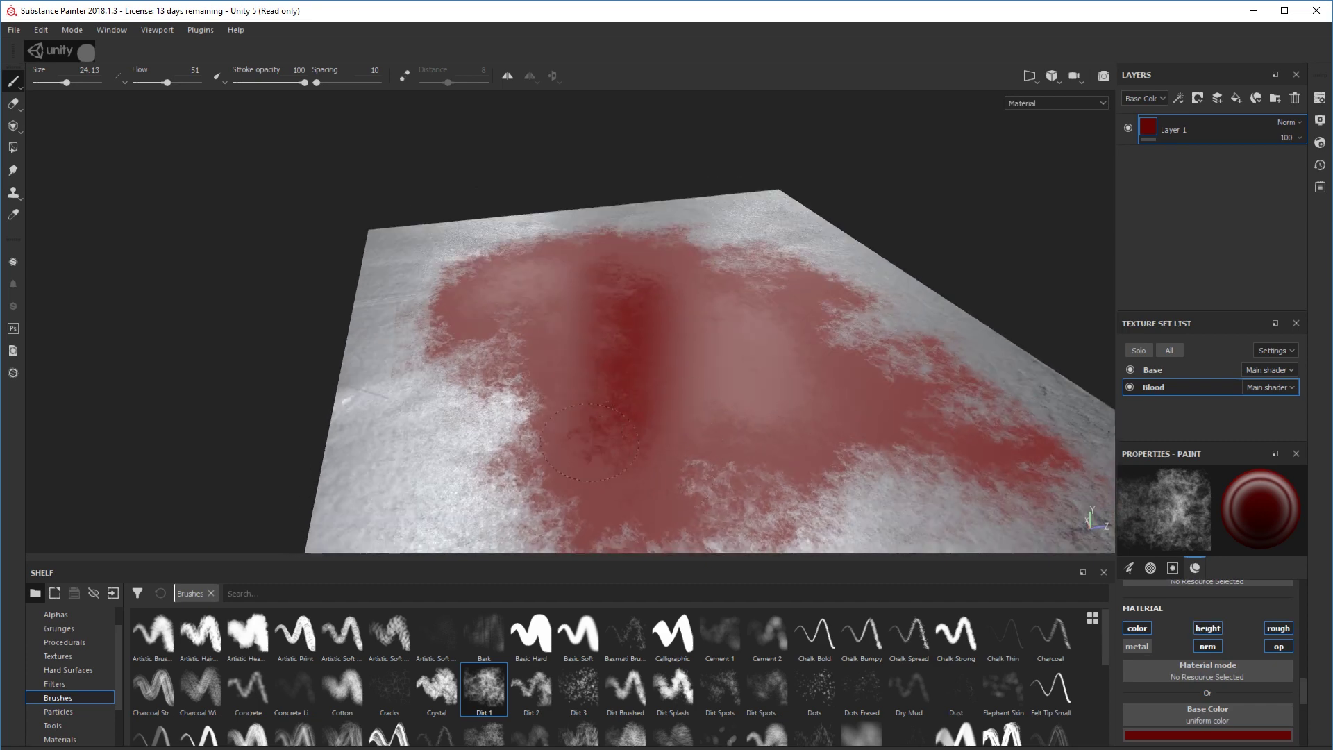
Paint subtle relief into the middle of the puddle with the Dirt 1 brush, setting the material's height to 0.0578.
{"action": "left_click_drag", "start_coordinate": [805, 445], "coordinate": [618, 290], "text": "alt"}
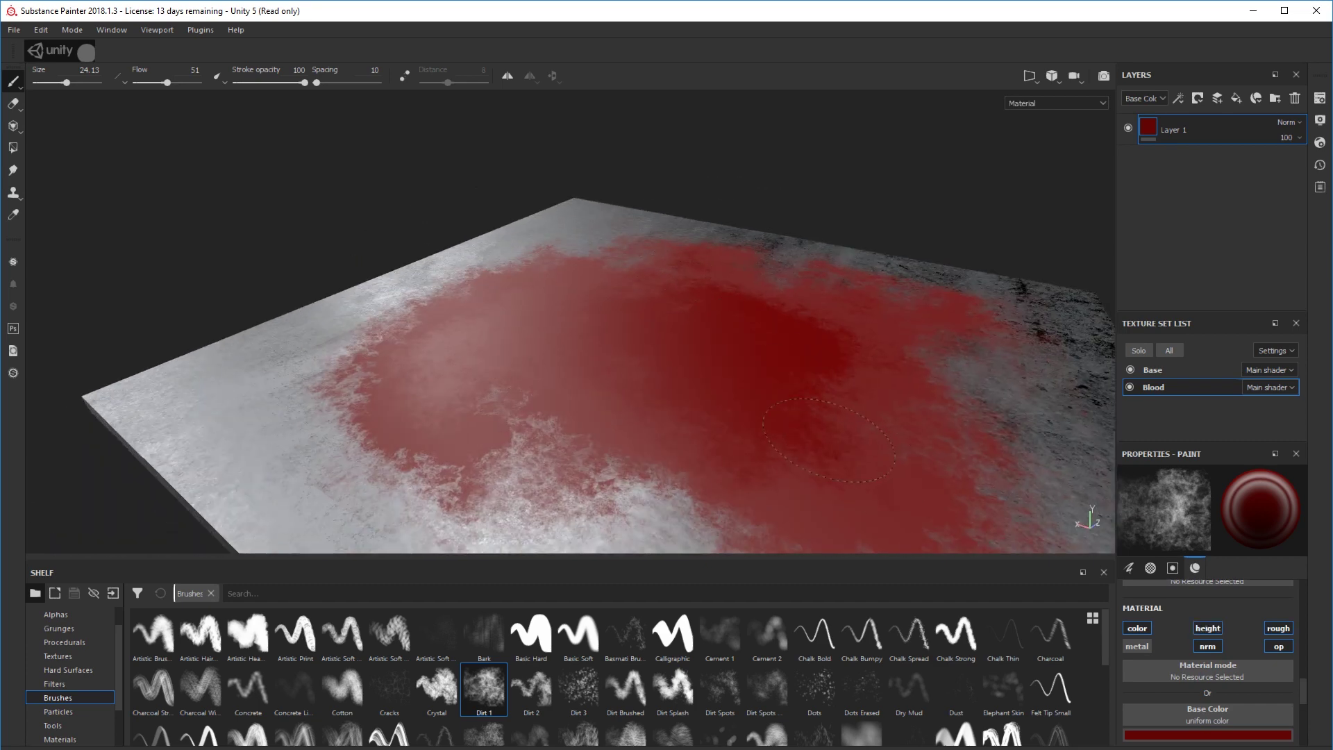
{"action": "scroll", "coordinate": [1177, 647], "scroll_direction": "down", "scroll_amount": 3}
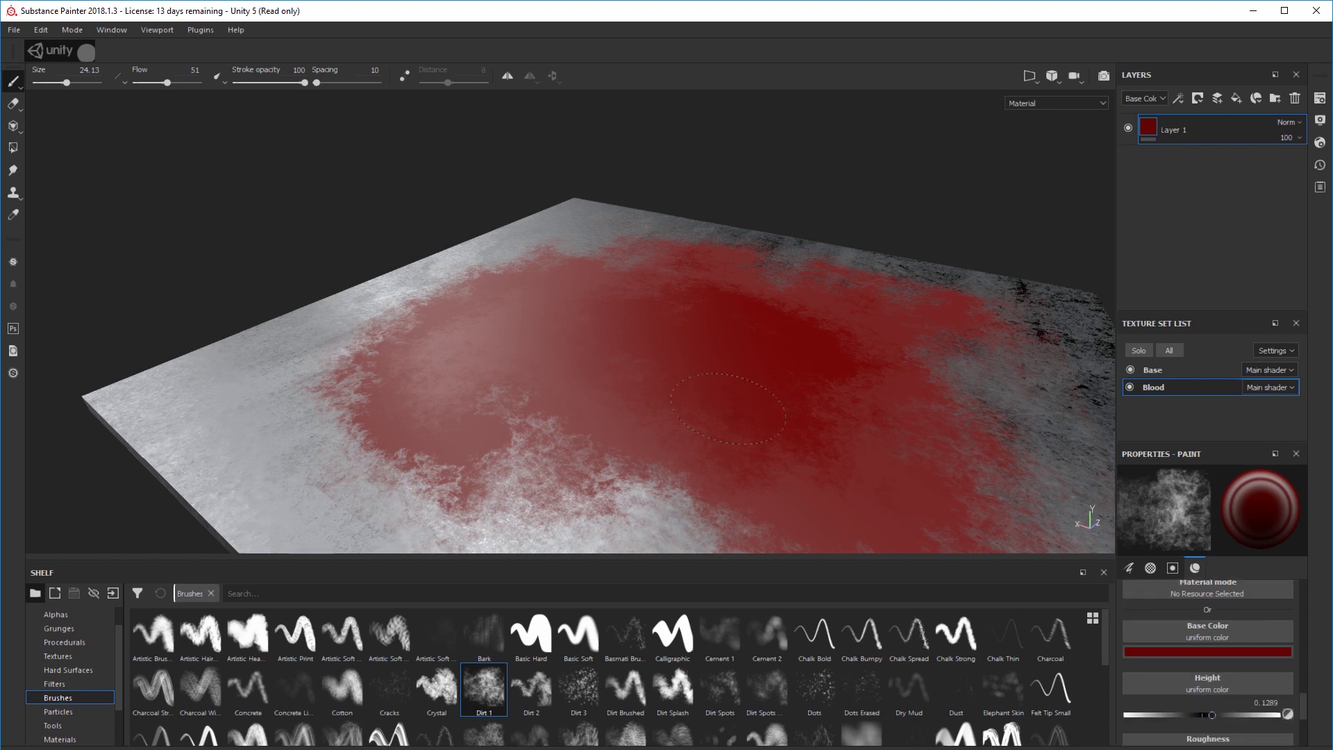
{"action": "mouse_move", "coordinate": [777, 436]}
{"action": "left_mouse_down", "text": "alt"}
{"action": "mouse_move", "coordinate": [771, 528]}
{"action": "mouse_move", "coordinate": [895, 444]}
{"action": "left_mouse_up", "text": "alt"}
{"action": "scroll", "coordinate": [895, 444], "scroll_direction": "up", "scroll_amount": 4}
{"action": "key", "text": "ctrl+z"}
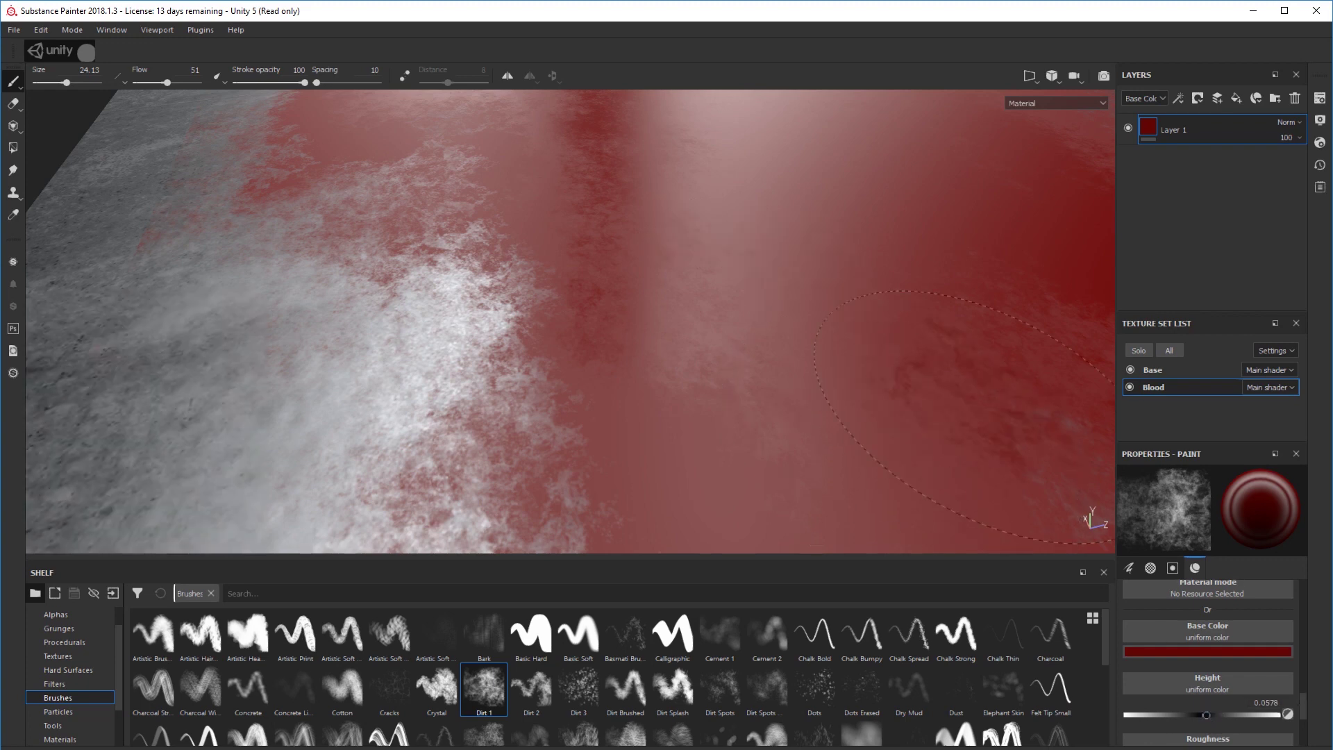
{"action": "left_click_drag", "start_coordinate": [1007, 461], "coordinate": [842, 477], "text": "alt"}
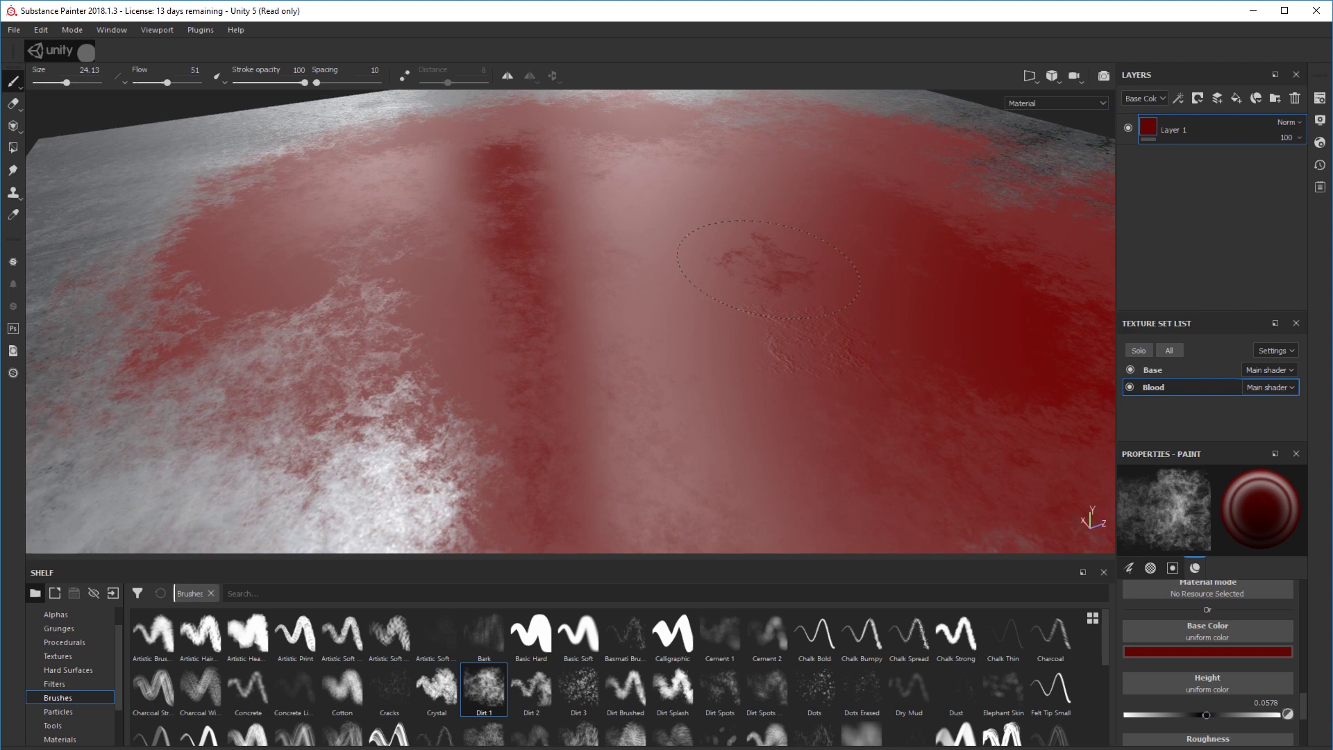
Try the Dirt 3 brush on the puddle's relief, undo the stroke and set the height to 0.0489.
{"action": "left_click", "coordinate": [594, 702]}
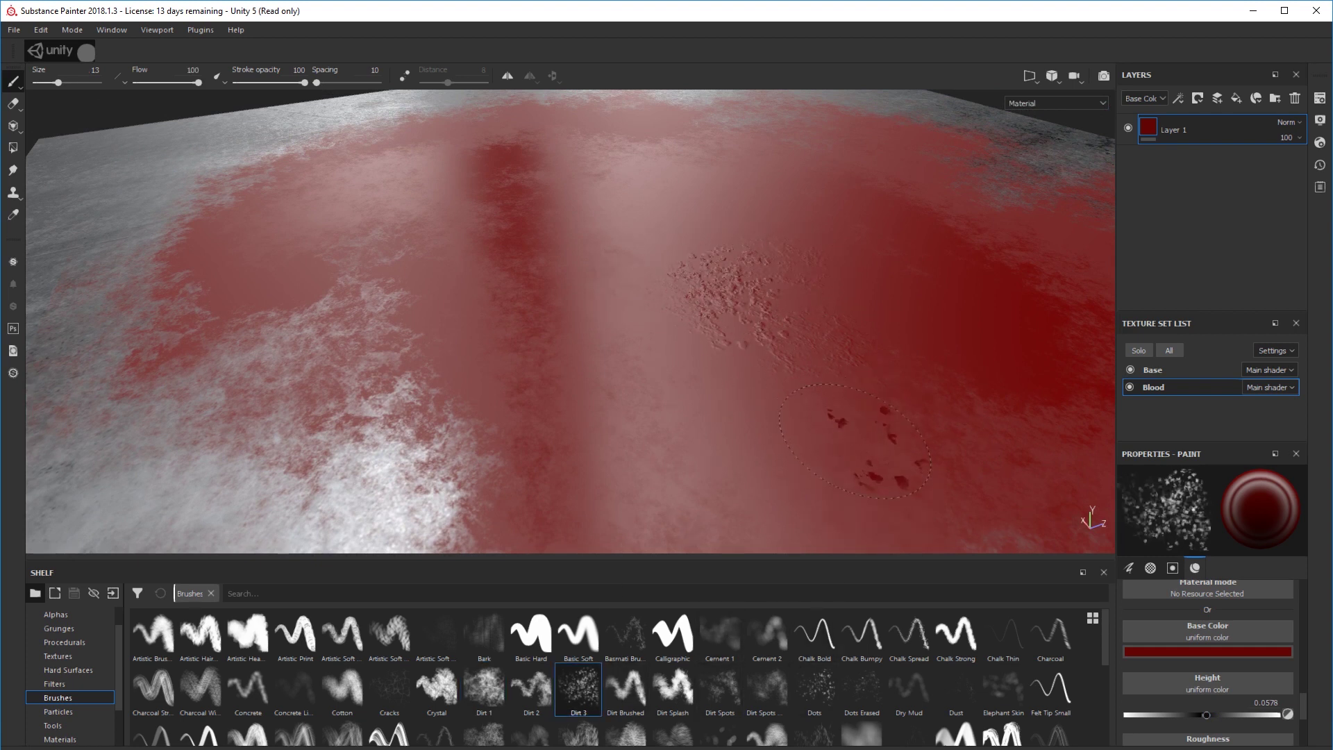
{"action": "key", "text": "ctrl+z"}
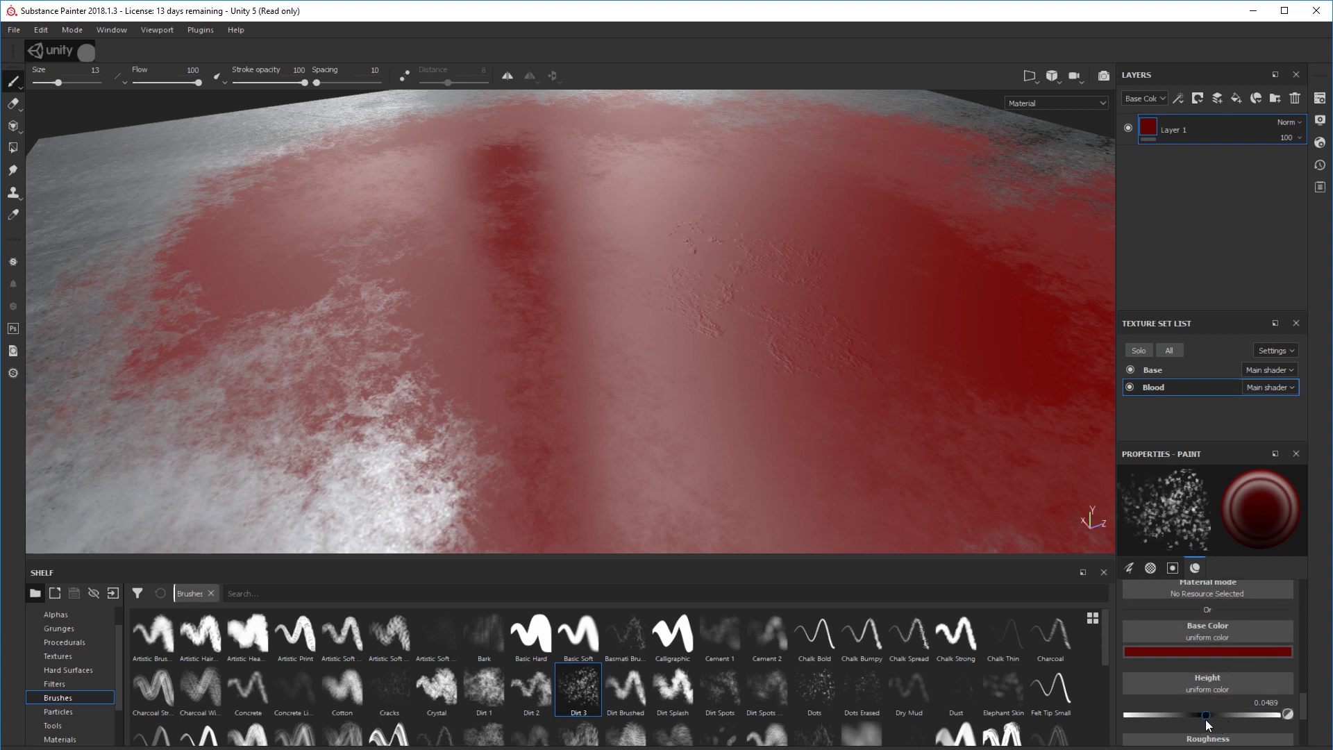
{"action": "left_click_drag", "start_coordinate": [1205, 719], "coordinate": [1204, 719]}
Paint fine bumpy relief across the middle of the puddle with the Dirt Spots brush.
{"action": "left_click", "coordinate": [719, 690]}
{"action": "mouse_move", "coordinate": [795, 414]}
{"action": "left_mouse_down", "text": "alt"}
{"action": "mouse_move", "coordinate": [595, 465]}
{"action": "mouse_move", "coordinate": [625, 455]}
{"action": "left_mouse_up", "text": "alt"}
{"action": "right_click_drag", "start_coordinate": [757, 406], "coordinate": [833, 406], "text": "ctrl"}
{"action": "scroll", "coordinate": [833, 472], "scroll_direction": "down", "scroll_amount": 1}
{"action": "mouse_move", "coordinate": [829, 451]}
{"action": "left_mouse_down", "text": "alt"}
{"action": "mouse_move", "coordinate": [857, 416]}
{"action": "mouse_move", "coordinate": [958, 389]}
{"action": "left_mouse_up", "text": "alt"}
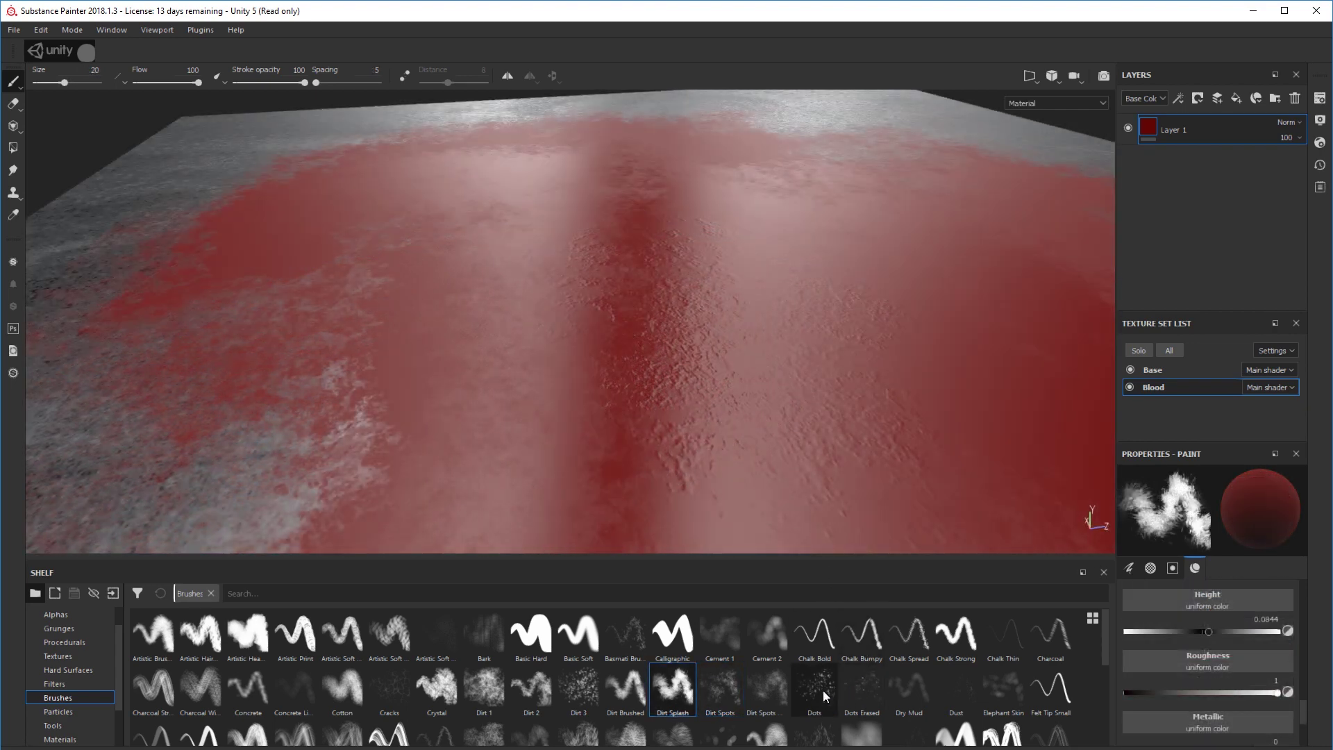
Switch to the Dots brush, try a stamp beside the dark streak in the puddle and undo it.
{"action": "left_click", "coordinate": [822, 690]}
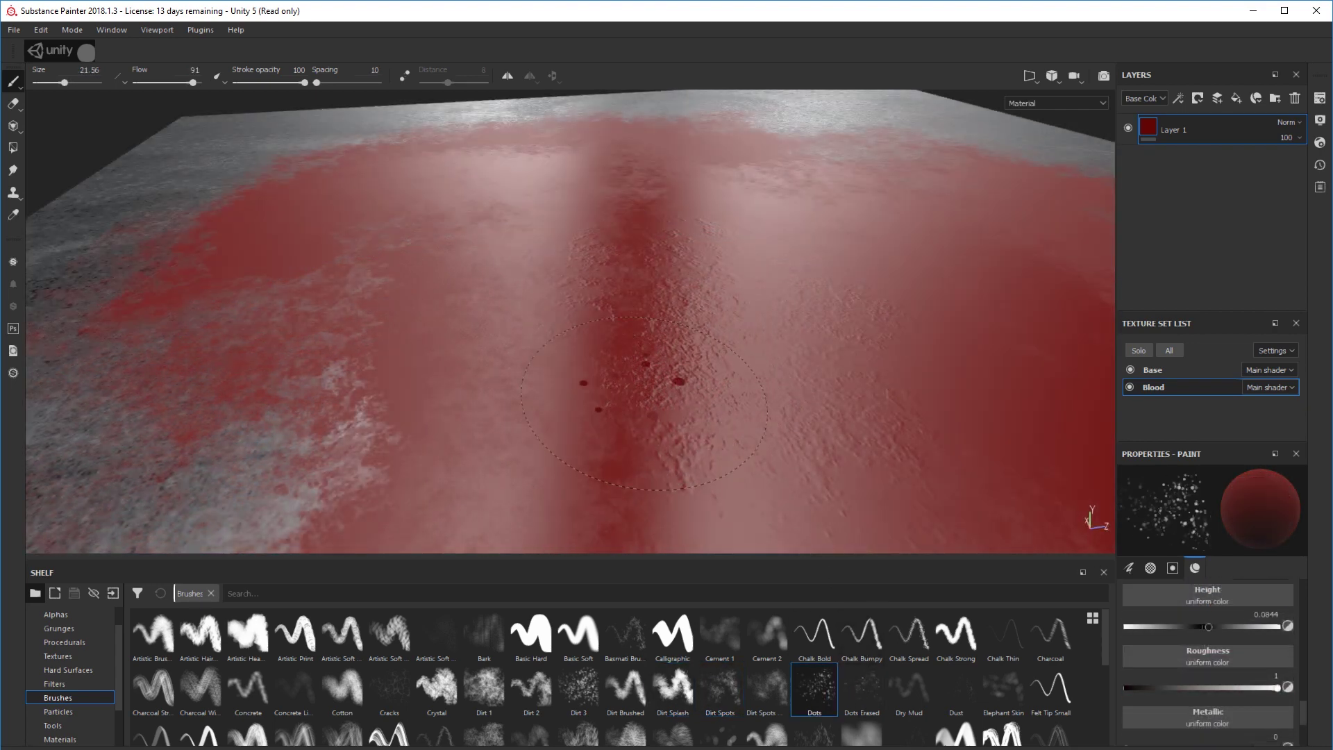
{"action": "left_click_drag", "start_coordinate": [687, 409], "coordinate": [832, 470], "text": "alt"}
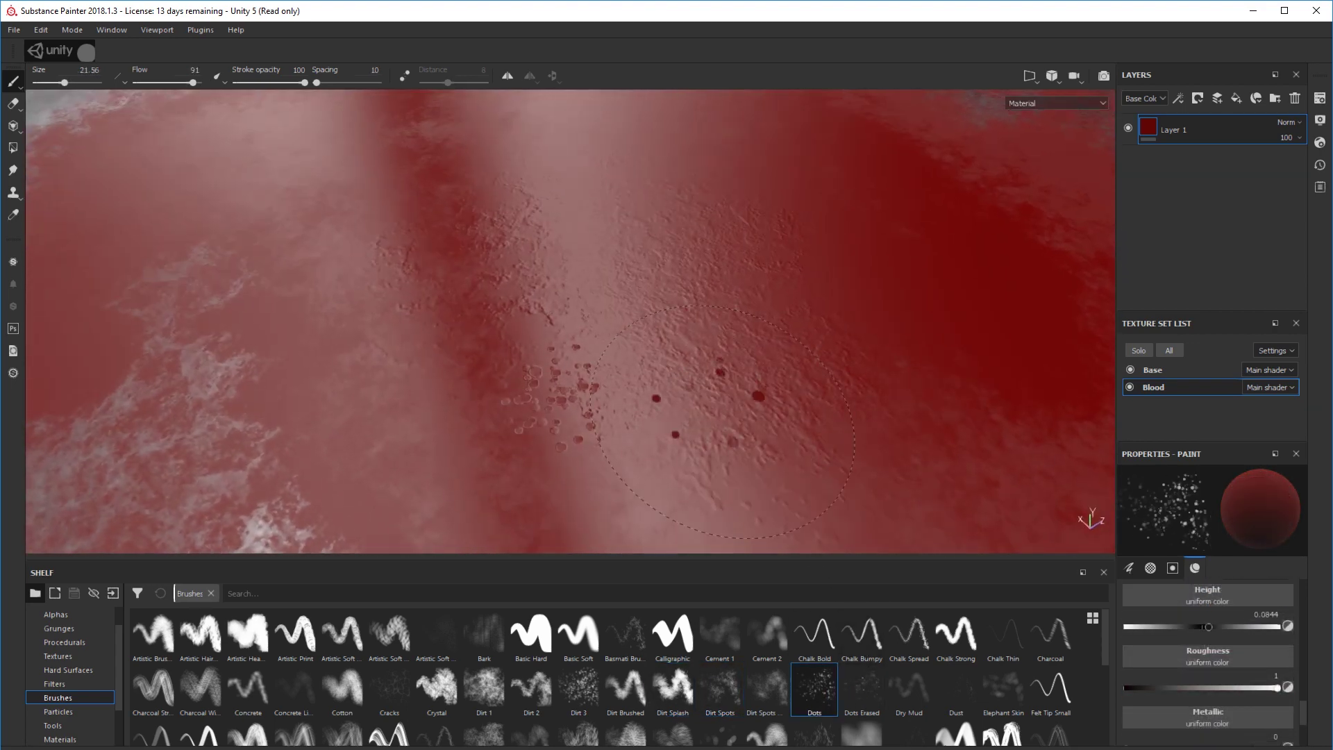
{"action": "key", "text": "ctrl+z"}
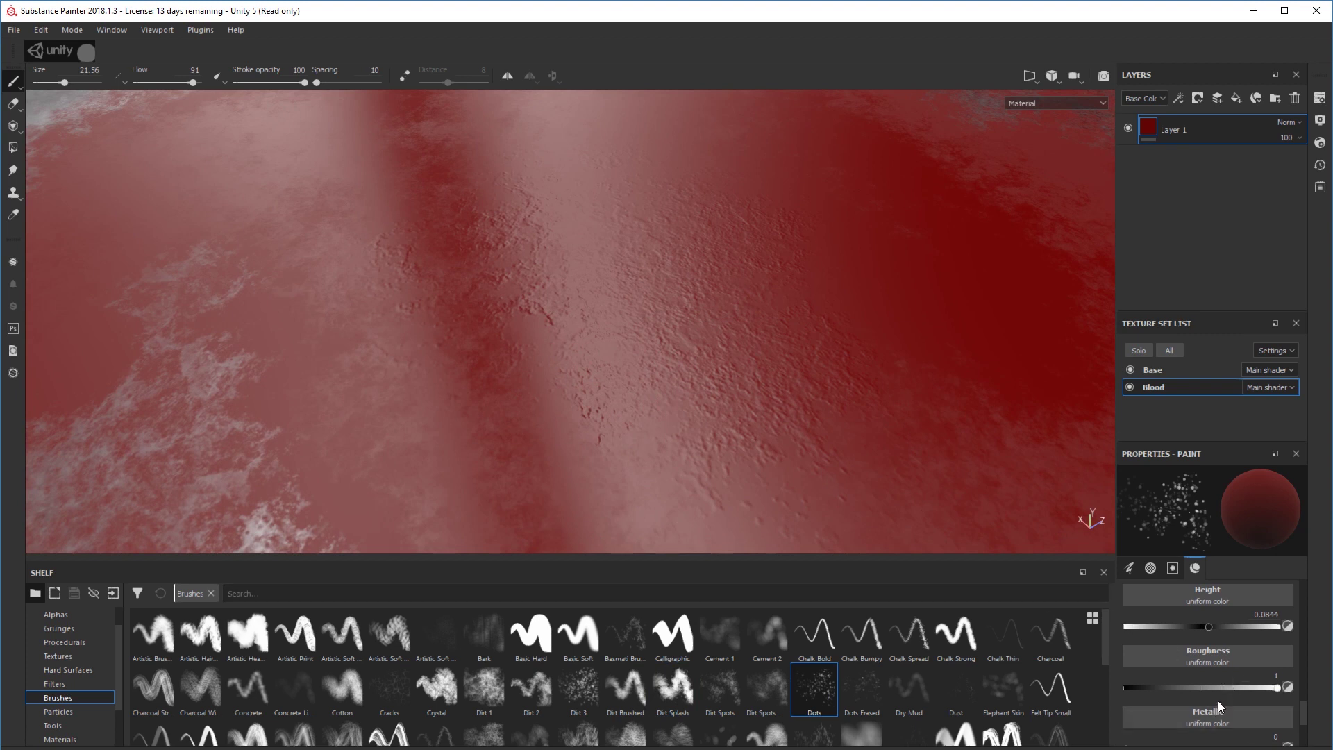
Disable the paint material's metallic channel and stamp dots over the bumpy middle of the puddle.
{"action": "scroll", "coordinate": [1222, 673], "scroll_direction": "up", "scroll_amount": 3}
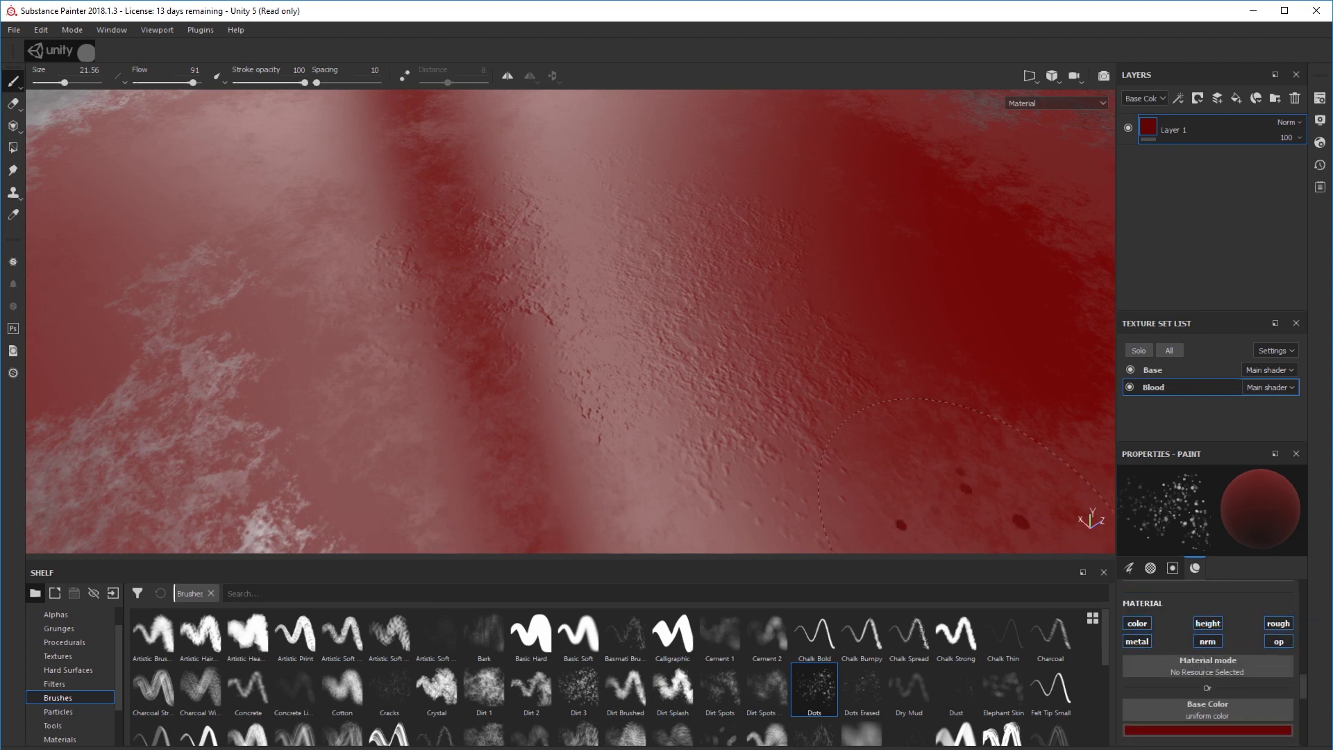
{"action": "left_click", "coordinate": [1136, 640]}
{"action": "left_click", "coordinate": [530, 326]}
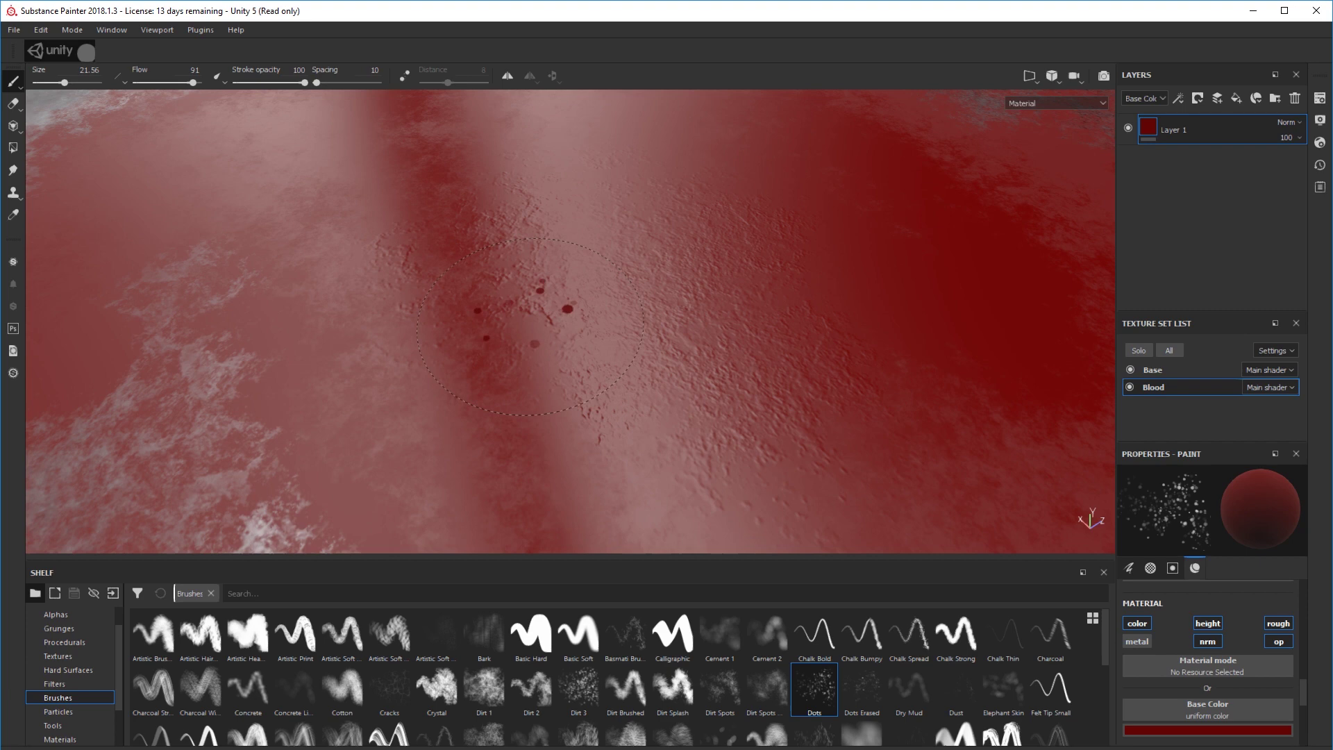
{"action": "mouse_move", "coordinate": [695, 416]}
{"action": "left_mouse_down", "text": "alt"}
{"action": "mouse_move", "coordinate": [672, 410]}
{"action": "mouse_move", "coordinate": [832, 371]}
{"action": "mouse_move", "coordinate": [867, 389]}
{"action": "left_mouse_up", "text": "alt"}
{"action": "middle_click_drag", "start_coordinate": [743, 403], "coordinate": [812, 319], "text": "alt"}
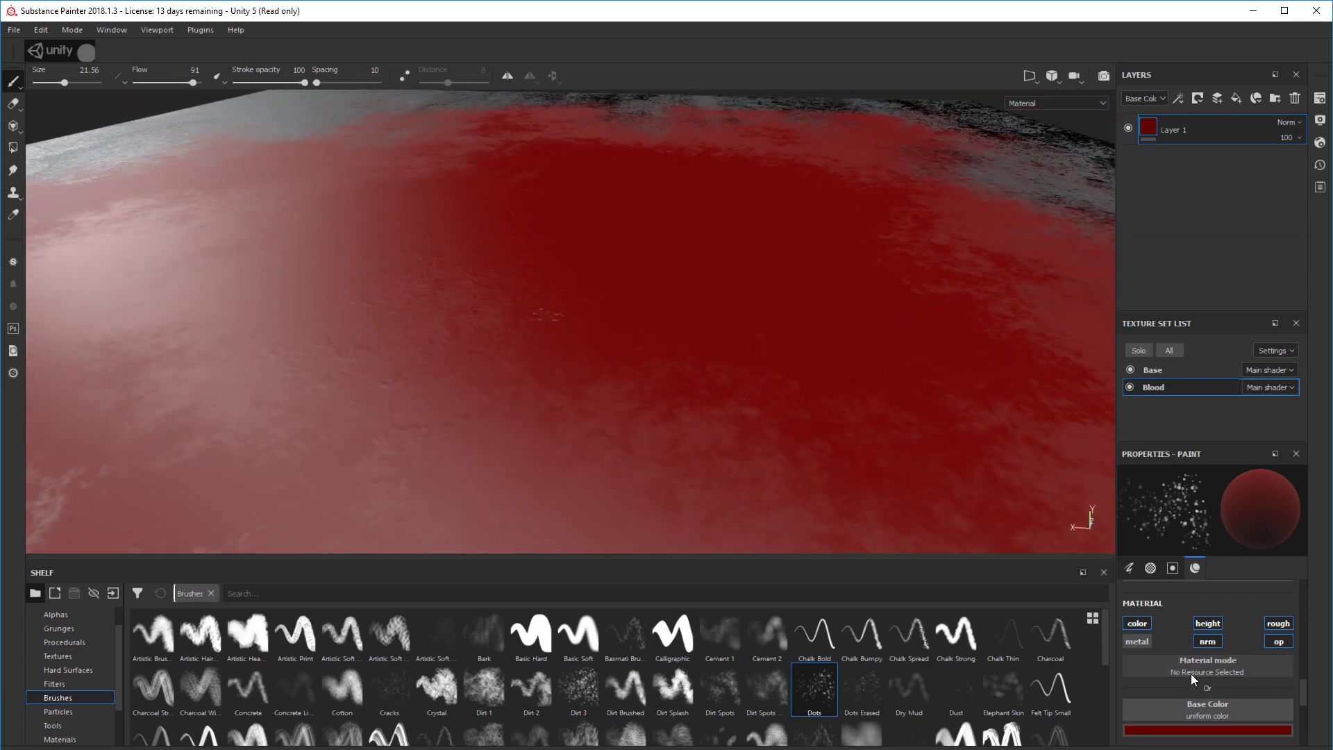
Set the paint height to 0.0133 and stamp softer dots near the puddle's center.
{"action": "scroll", "coordinate": [1194, 685], "scroll_direction": "down", "scroll_amount": 3}
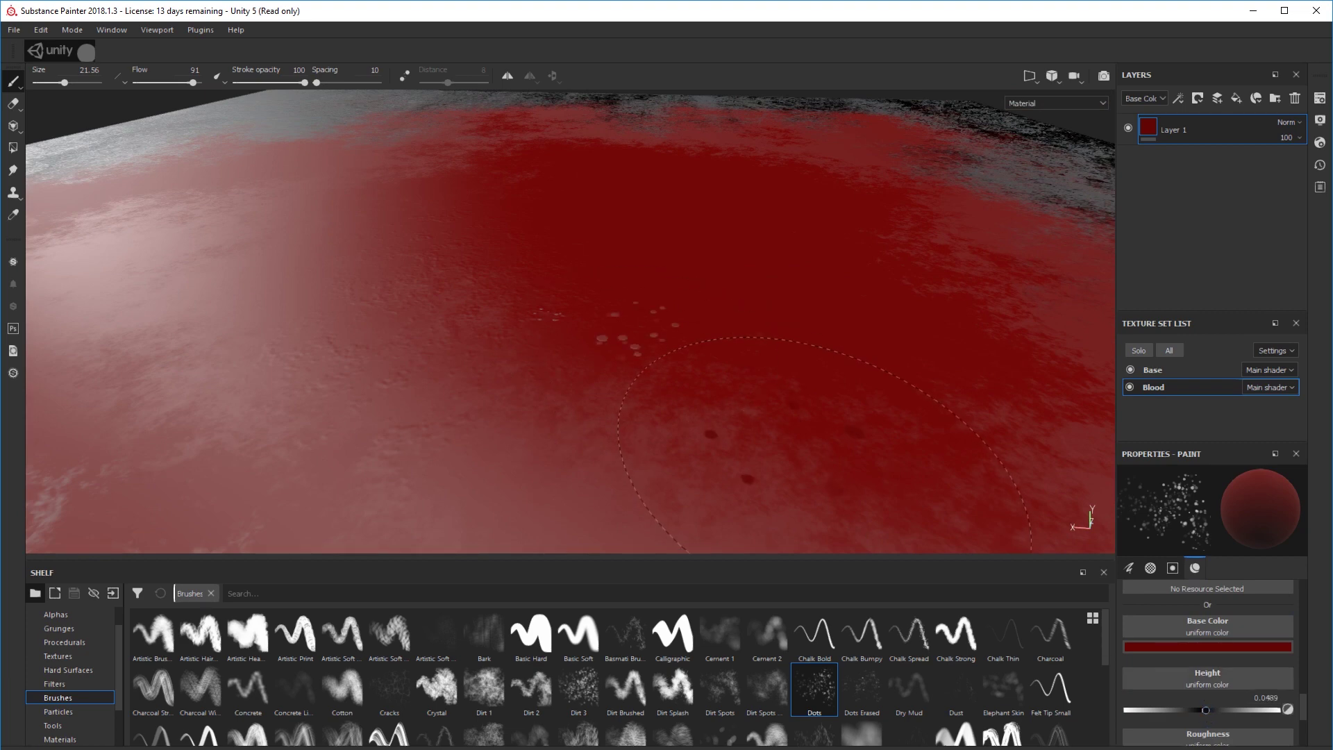
{"action": "scroll", "coordinate": [826, 444], "scroll_direction": "up", "scroll_amount": 3}
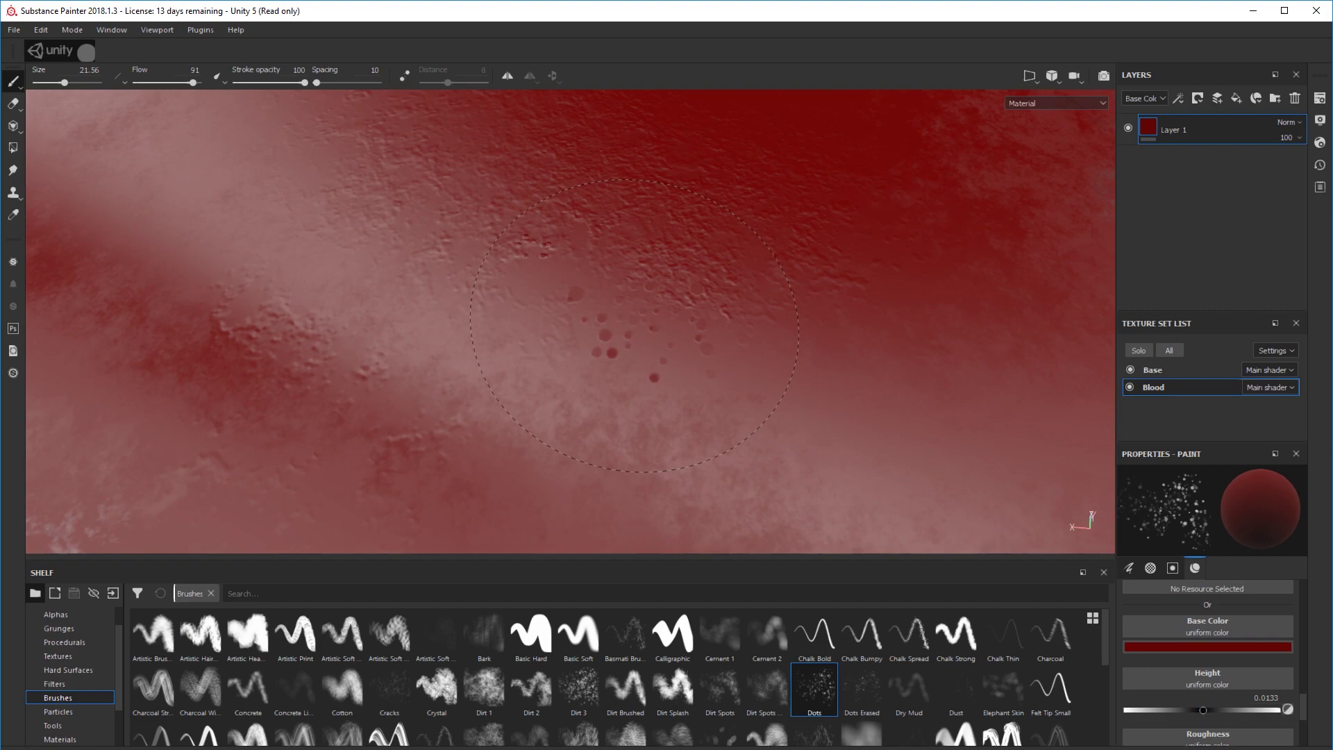
{"action": "left_click_drag", "start_coordinate": [979, 430], "coordinate": [821, 347], "text": "alt"}
{"action": "scroll", "coordinate": [821, 347], "scroll_direction": "down", "scroll_amount": 3}
{"action": "middle_click_drag", "start_coordinate": [861, 479], "coordinate": [830, 456], "text": "alt"}
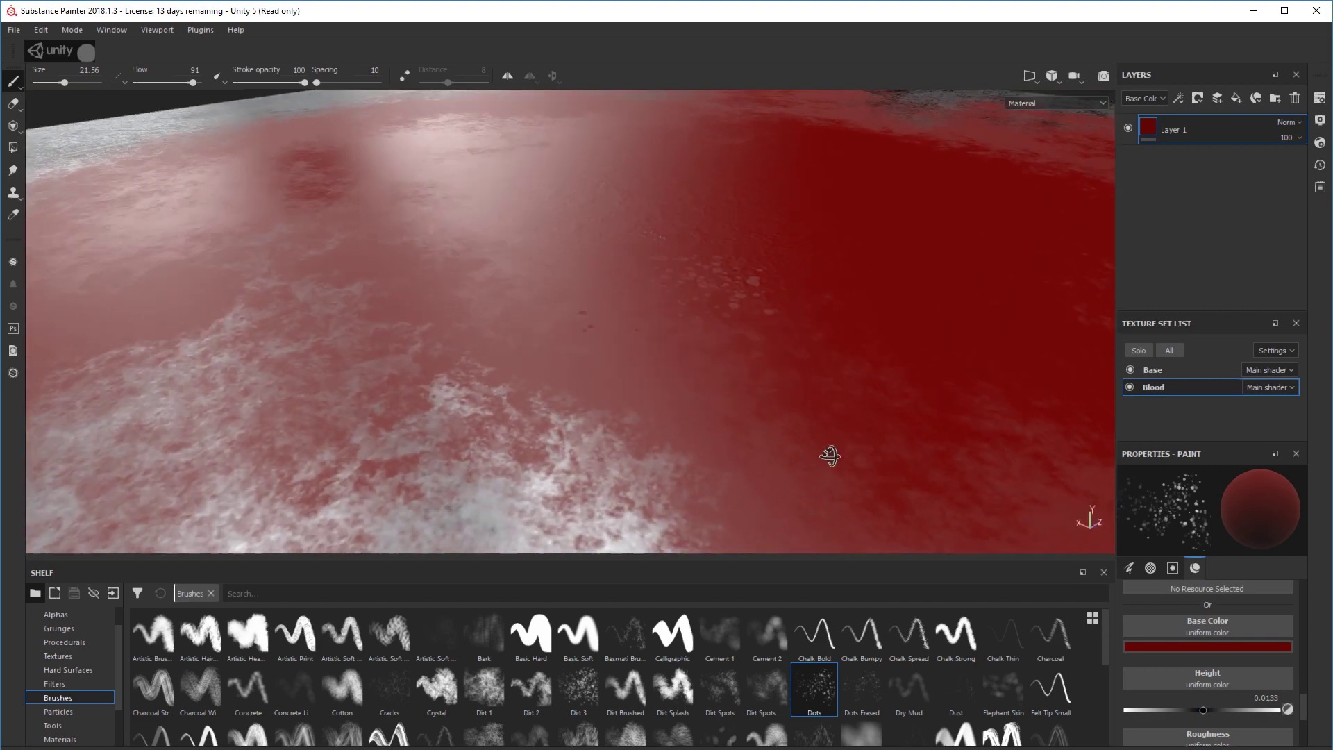
Scatter more small dots across the puddle's center and toward its borders, working from several angles.
{"action": "scroll", "coordinate": [830, 456], "scroll_direction": "up", "scroll_amount": 3}
{"action": "mouse_move", "coordinate": [786, 419]}
{"action": "left_mouse_down", "text": "alt"}
{"action": "mouse_move", "coordinate": [797, 321]}
{"action": "mouse_move", "coordinate": [873, 411]}
{"action": "mouse_move", "coordinate": [610, 327]}
{"action": "mouse_move", "coordinate": [666, 393]}
{"action": "left_mouse_up", "text": "alt"}
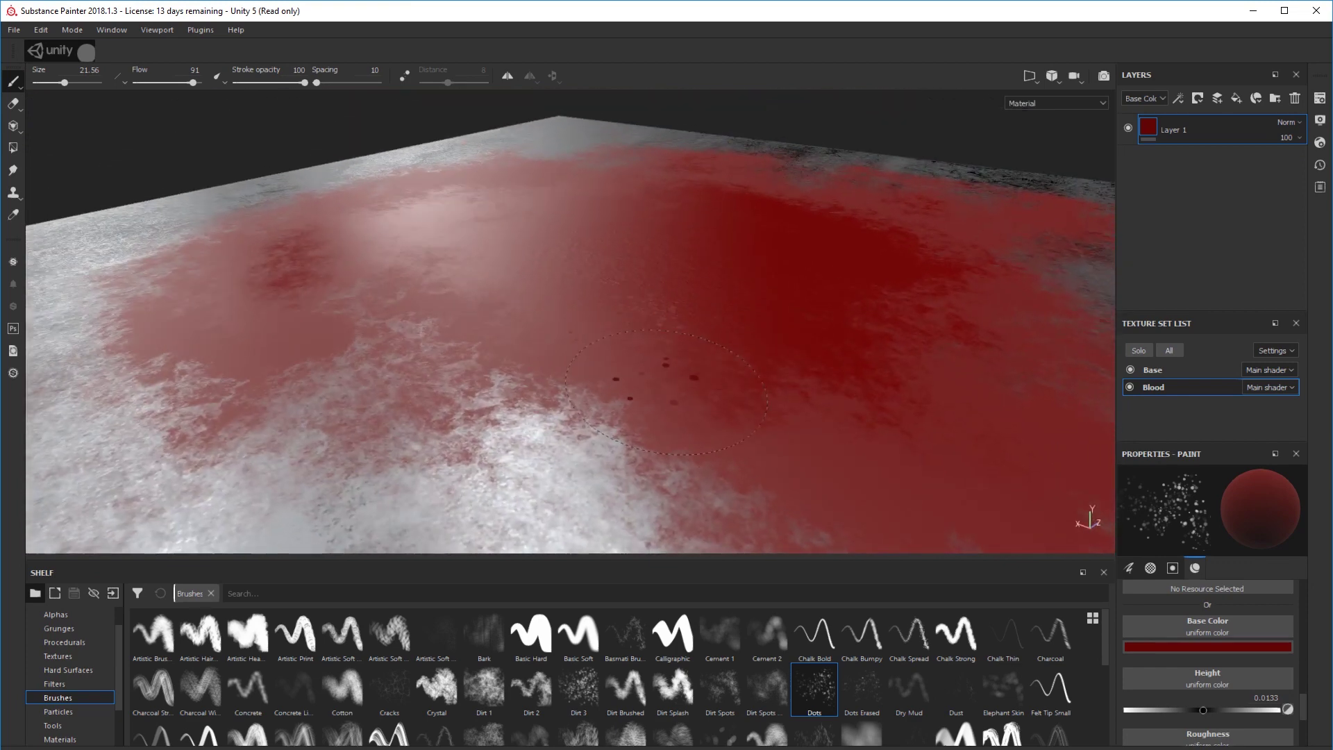
{"action": "mouse_move", "coordinate": [562, 365]}
{"action": "left_mouse_down", "text": "alt"}
{"action": "mouse_move", "coordinate": [860, 395]}
{"action": "mouse_move", "coordinate": [821, 347]}
{"action": "mouse_move", "coordinate": [685, 401]}
{"action": "left_mouse_up", "text": "alt"}
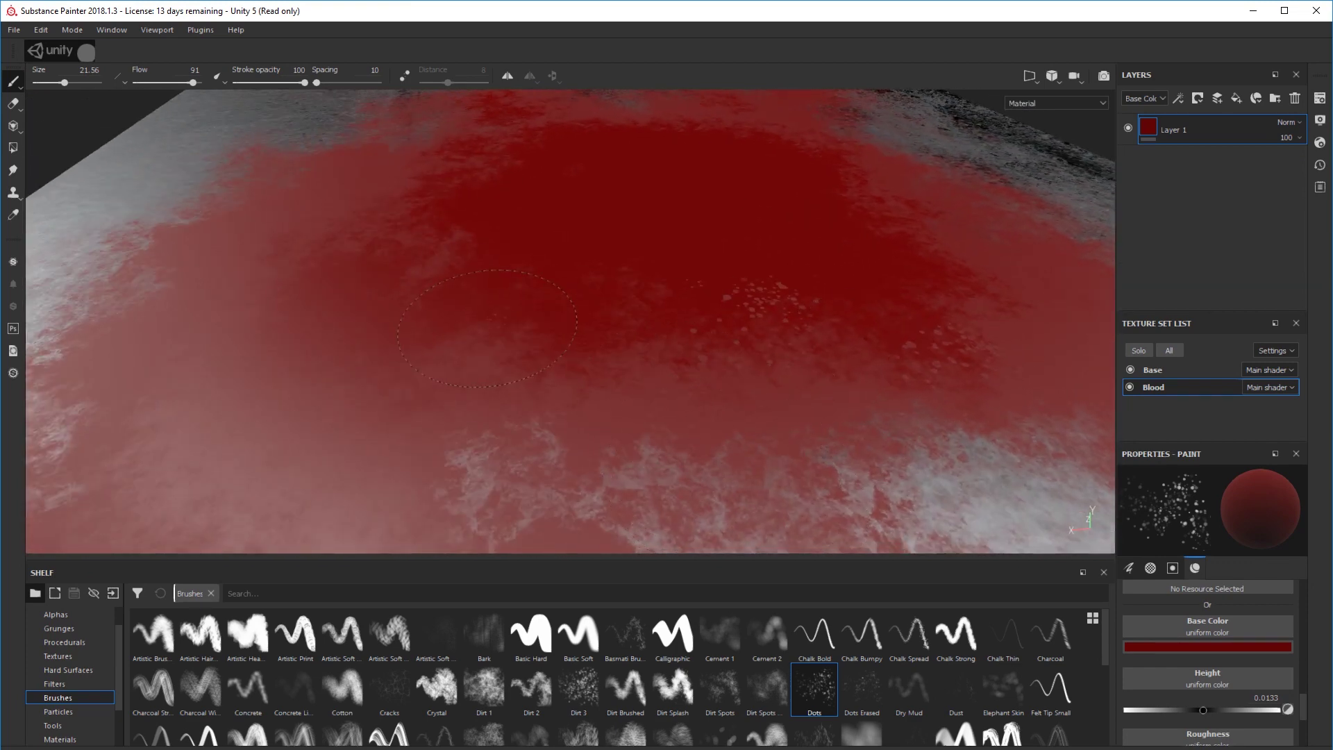
{"action": "mouse_move", "coordinate": [501, 426]}
{"action": "left_mouse_down", "text": "alt"}
{"action": "mouse_move", "coordinate": [798, 415]}
{"action": "mouse_move", "coordinate": [950, 352]}
{"action": "left_mouse_up", "text": "alt"}
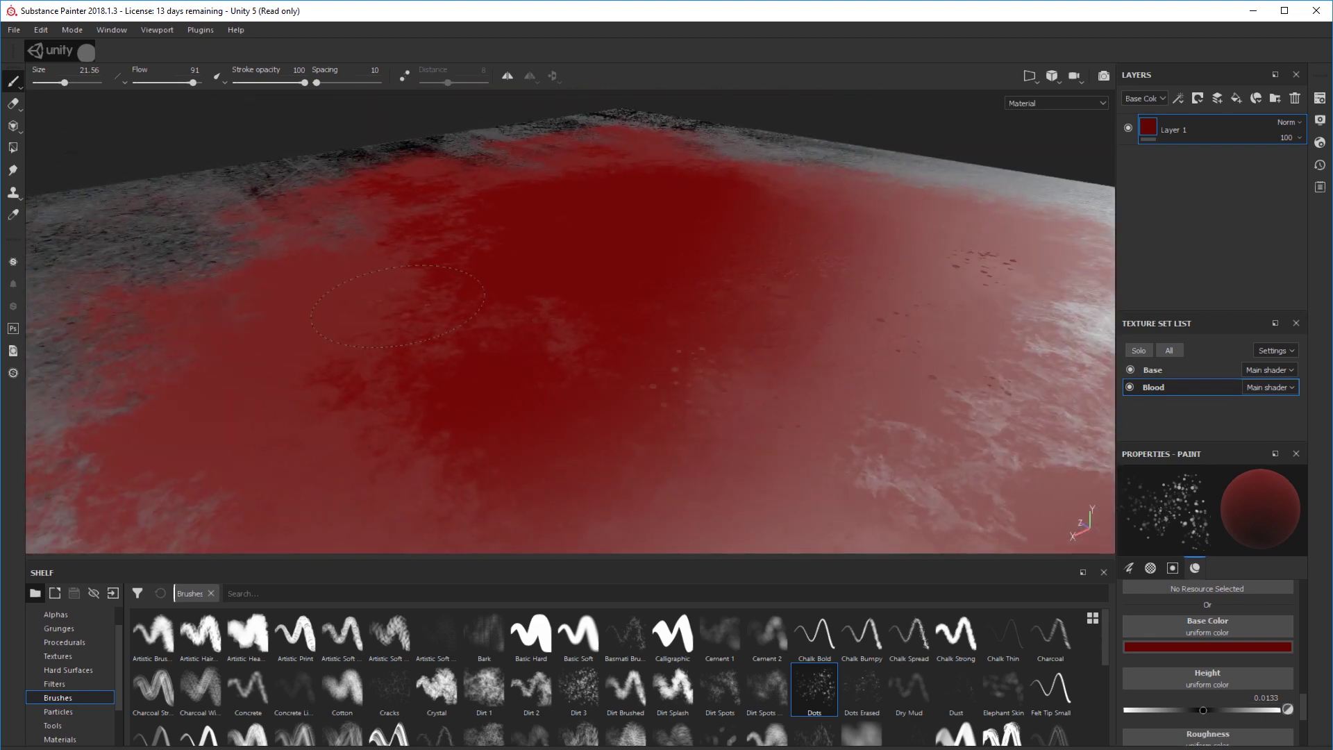
{"action": "mouse_move", "coordinate": [530, 321]}
{"action": "left_mouse_down", "text": "alt"}
{"action": "mouse_move", "coordinate": [619, 327]}
{"action": "mouse_move", "coordinate": [405, 327]}
{"action": "mouse_move", "coordinate": [501, 341]}
{"action": "left_mouse_up", "text": "alt"}
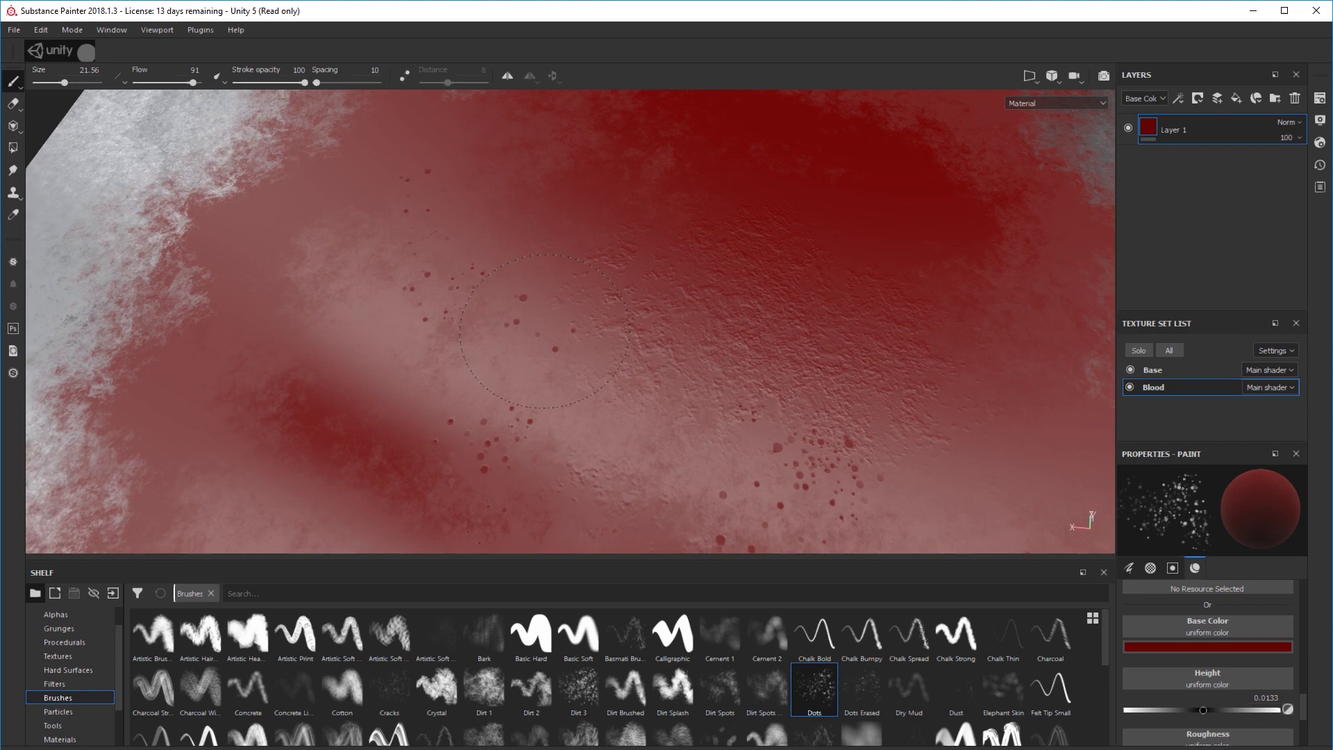
{"action": "left_click_drag", "start_coordinate": [639, 321], "coordinate": [556, 358], "text": "alt"}
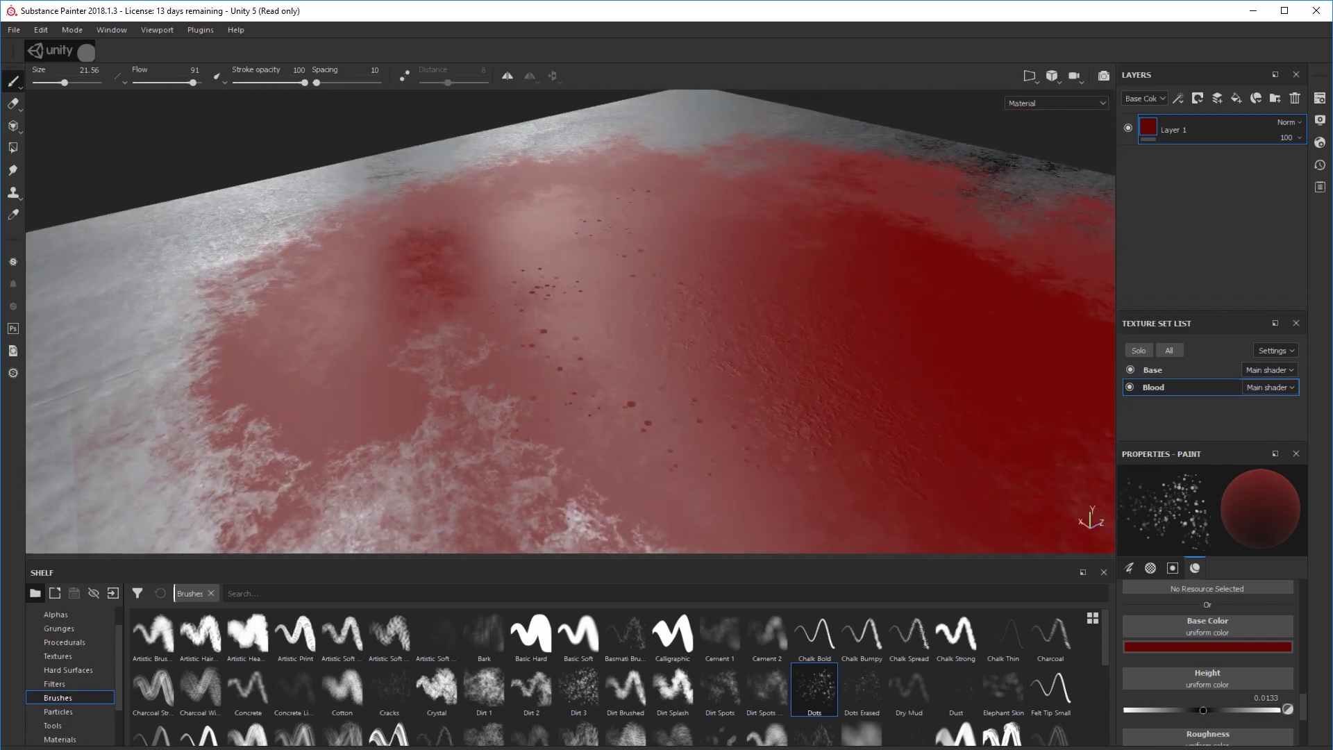
Set the paint roughness to 0 and check the dotted surface's gloss from above.
{"action": "scroll", "coordinate": [1204, 676], "scroll_direction": "down", "scroll_amount": 3}
{"action": "left_click_drag", "start_coordinate": [1222, 686], "coordinate": [1050, 694]}
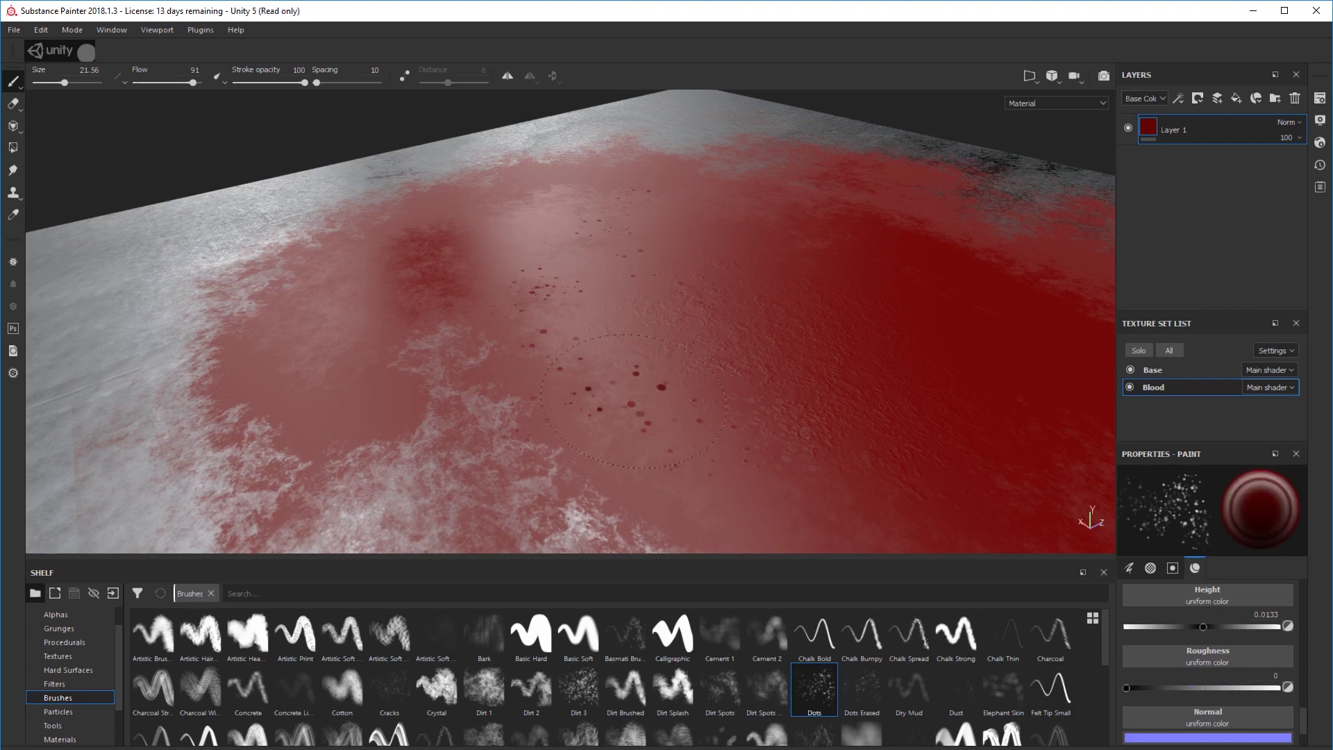
{"action": "left_click_drag", "start_coordinate": [653, 469], "coordinate": [771, 506], "text": "alt"}
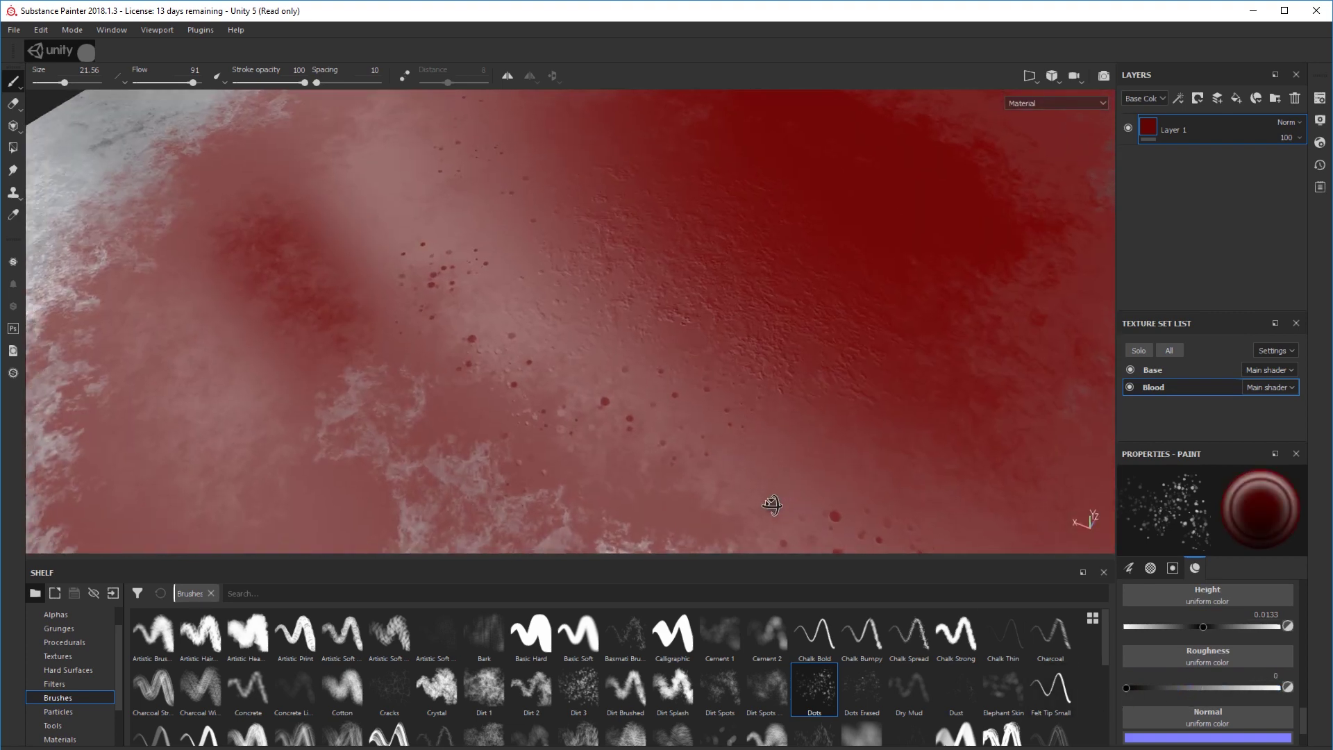
{"action": "scroll", "coordinate": [657, 456], "scroll_direction": "down", "scroll_amount": 2}
{"action": "scroll", "coordinate": [566, 440], "scroll_direction": "up", "scroll_amount": 1}
{"action": "middle_click_drag", "start_coordinate": [567, 439], "coordinate": [587, 352], "text": "alt"}
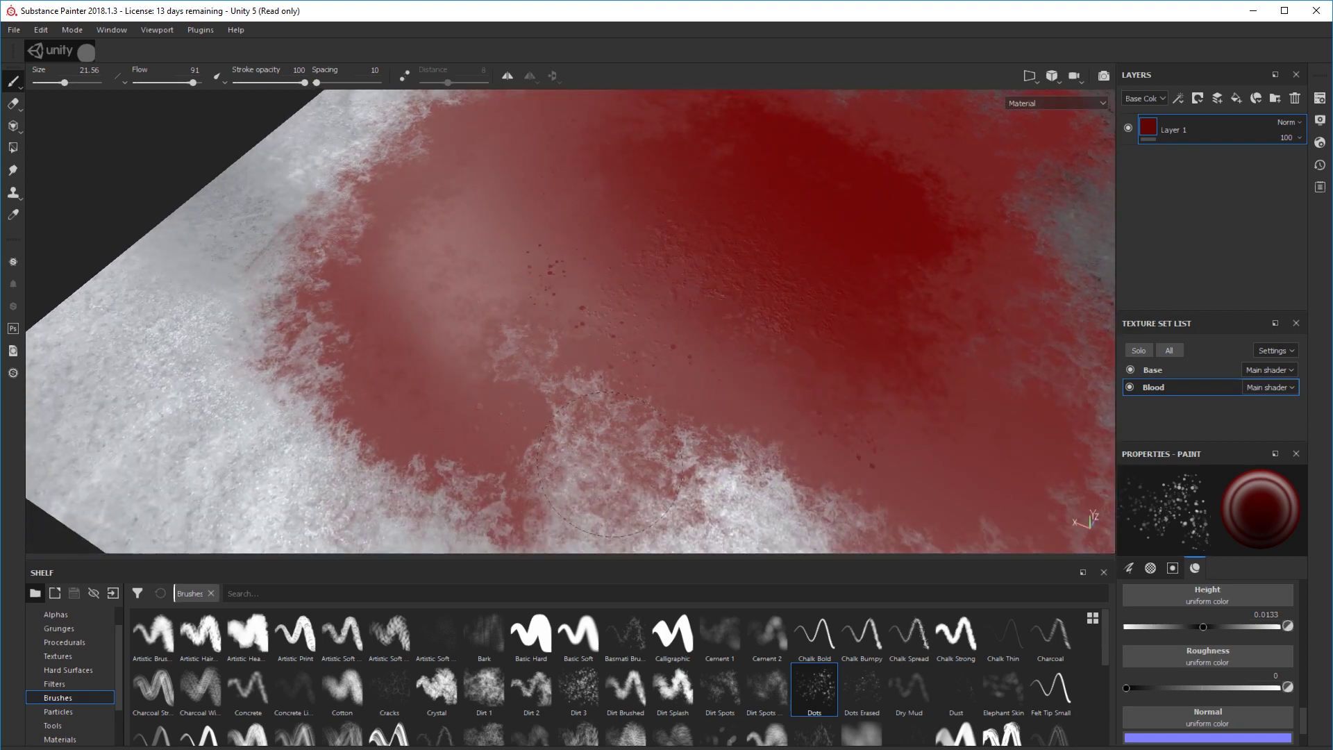
Spatter blood droplets onto the bare slab around the puddle's ragged edges with the Dots brush.
{"action": "left_click_drag", "start_coordinate": [609, 463], "coordinate": [717, 411], "text": "alt"}
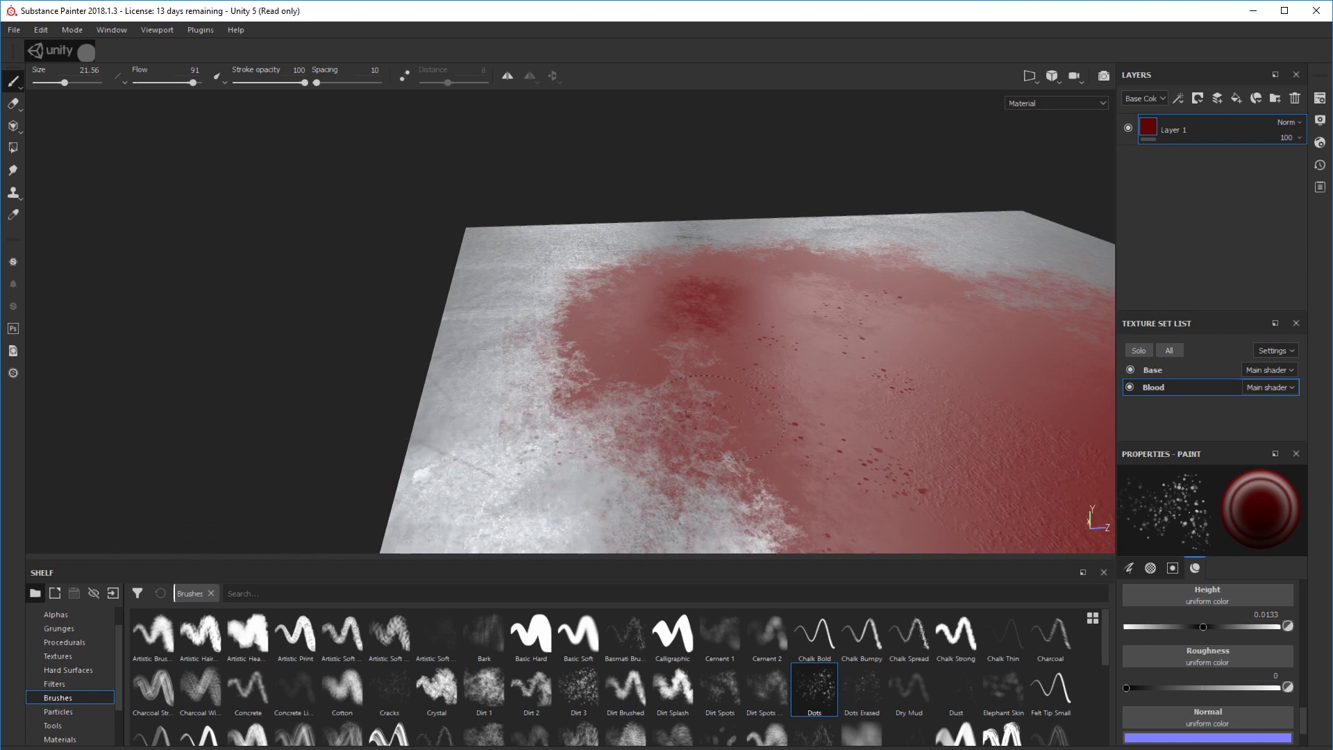
{"action": "mouse_move", "coordinate": [816, 436]}
{"action": "left_mouse_down", "text": "alt"}
{"action": "mouse_move", "coordinate": [785, 467]}
{"action": "mouse_move", "coordinate": [694, 484]}
{"action": "left_mouse_up", "text": "alt"}
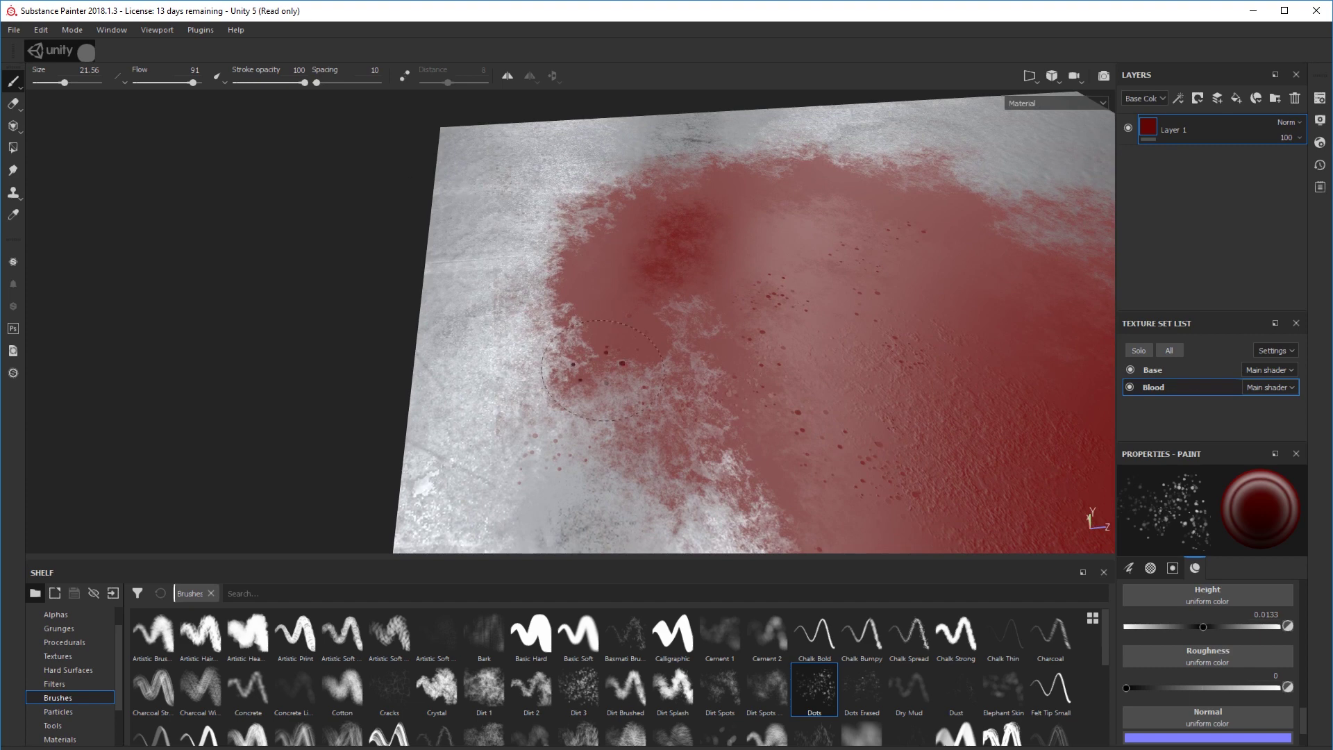
{"action": "left_click_drag", "start_coordinate": [602, 370], "coordinate": [668, 258], "text": "alt"}
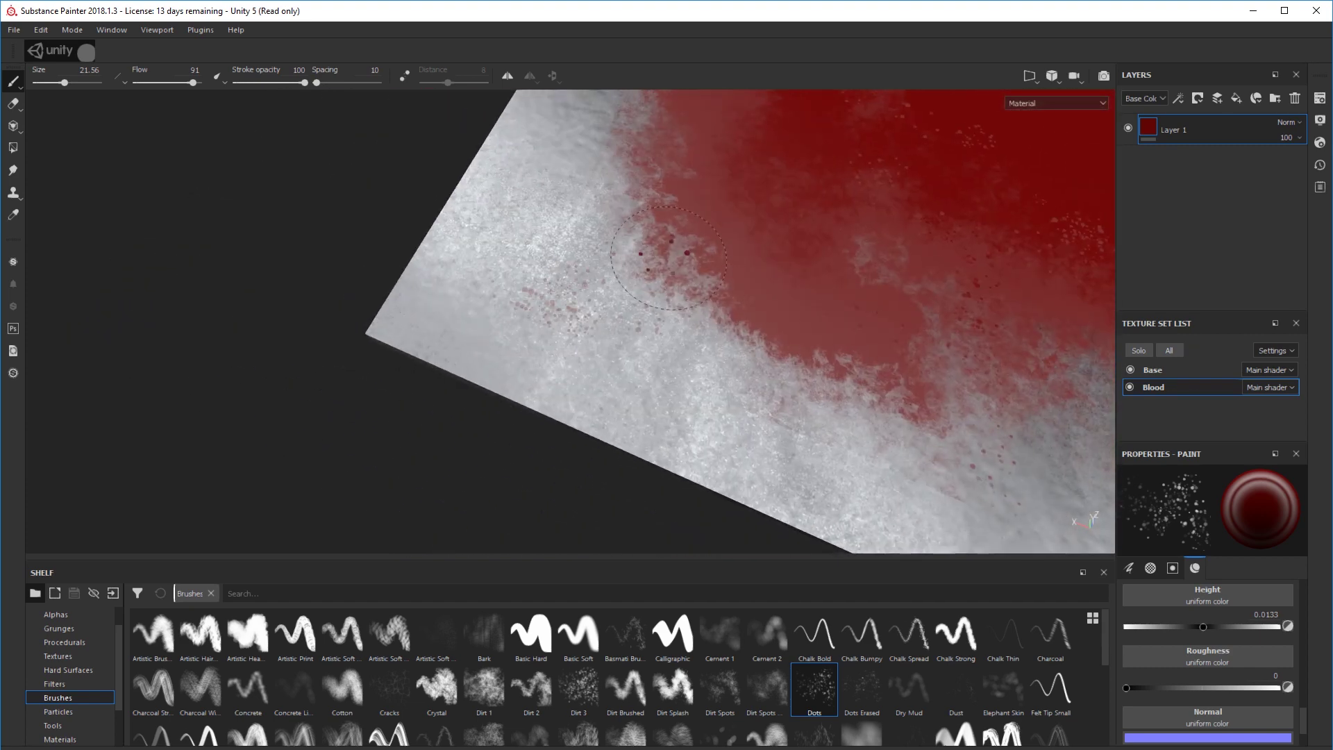
{"action": "mouse_move", "coordinate": [762, 274]}
{"action": "left_mouse_down", "text": "alt"}
{"action": "mouse_move", "coordinate": [923, 223]}
{"action": "mouse_move", "coordinate": [1180, 222]}
{"action": "mouse_move", "coordinate": [652, 284]}
{"action": "left_mouse_up", "text": "alt"}
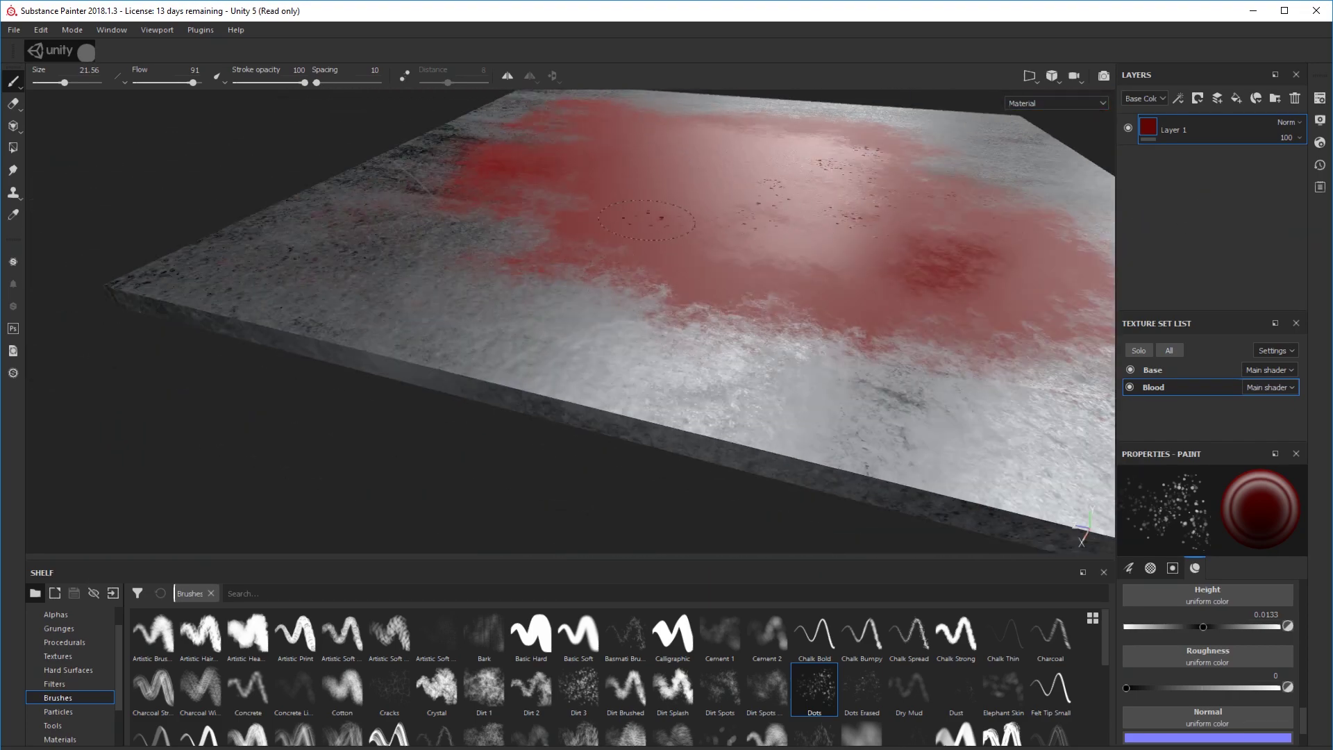
Add more droplets along the puddle's outer borders and across its glossy middle.
{"action": "left_click_drag", "start_coordinate": [646, 220], "coordinate": [417, 381], "text": "alt"}
{"action": "mouse_move", "coordinate": [504, 313]}
{"action": "left_mouse_down", "text": "alt"}
{"action": "mouse_move", "coordinate": [535, 404]}
{"action": "mouse_move", "coordinate": [563, 242]}
{"action": "left_mouse_up", "text": "alt"}
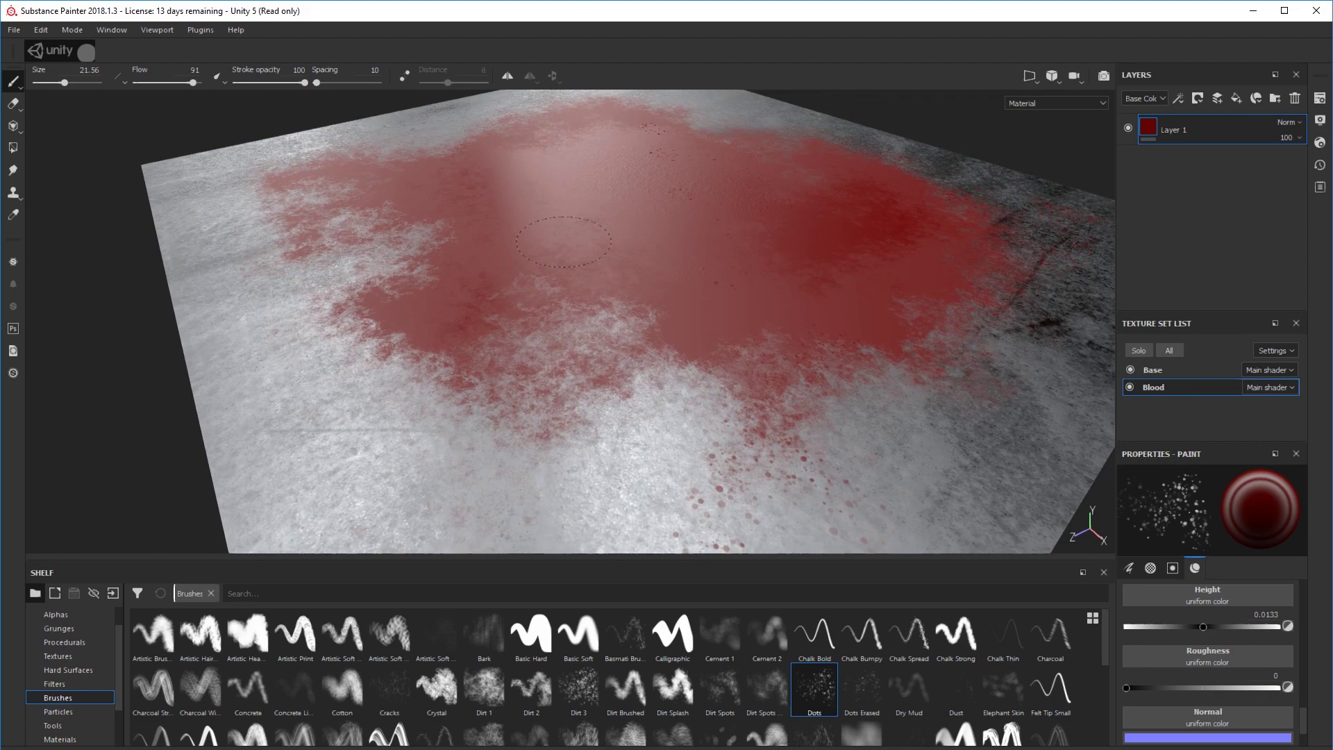
{"action": "right_click_drag", "start_coordinate": [656, 328], "coordinate": [646, 195], "text": "alt"}
{"action": "middle_click_drag", "start_coordinate": [646, 195], "coordinate": [678, 369], "text": "alt"}
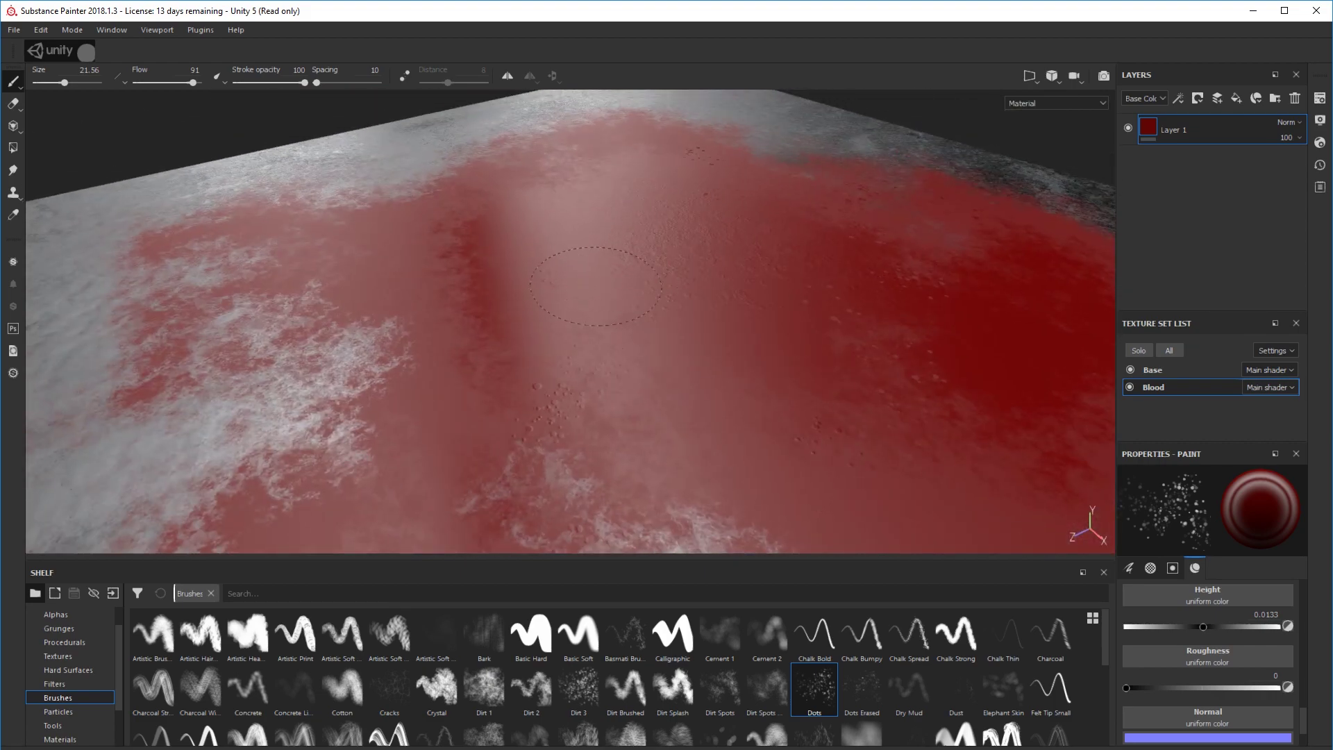
{"action": "mouse_move", "coordinate": [649, 364]}
{"action": "left_mouse_down", "text": "alt"}
{"action": "mouse_move", "coordinate": [615, 440]}
{"action": "mouse_move", "coordinate": [666, 417]}
{"action": "left_mouse_up", "text": "alt"}
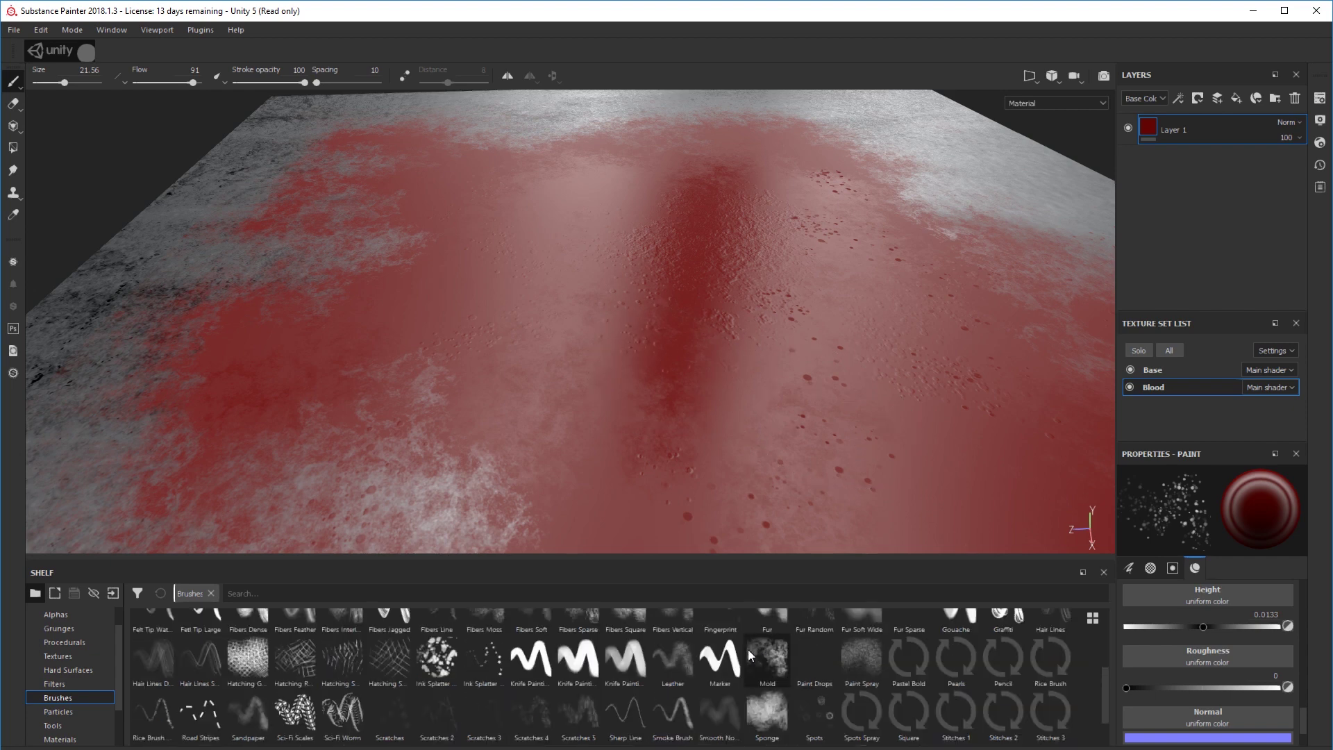
Set up the Ink Splatter brush with size 33.64 and flow 30.
{"action": "left_click", "coordinate": [432, 658]}
{"action": "mouse_move", "coordinate": [892, 416]}
{"action": "left_mouse_down", "text": "alt"}
{"action": "mouse_move", "coordinate": [779, 372]}
{"action": "mouse_move", "coordinate": [784, 408]}
{"action": "mouse_move", "coordinate": [738, 379]}
{"action": "mouse_move", "coordinate": [744, 393]}
{"action": "left_mouse_up", "text": "alt"}
{"action": "right_click_drag", "start_coordinate": [743, 392], "coordinate": [739, 392], "text": "ctrl"}
{"action": "left_click_drag", "start_coordinate": [739, 392], "coordinate": [722, 394], "text": "ctrl"}
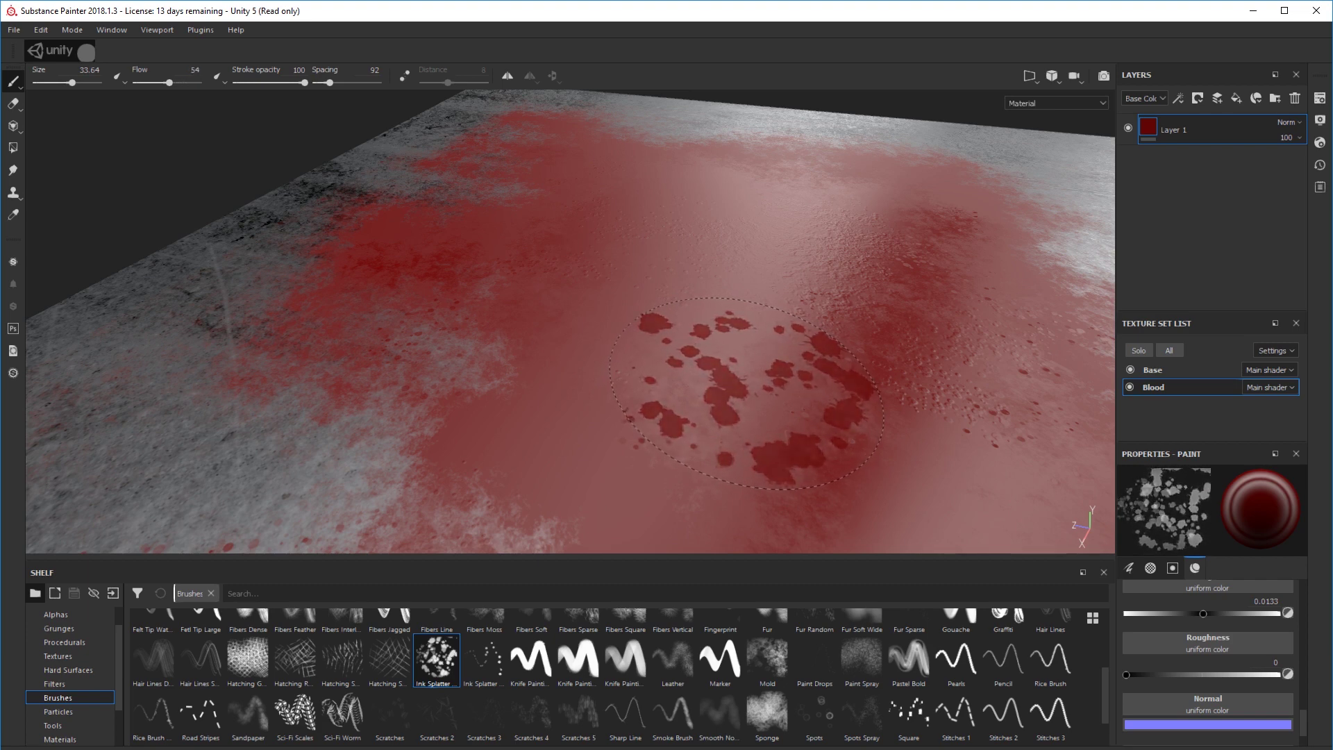
{"action": "left_click_drag", "start_coordinate": [758, 331], "coordinate": [765, 331], "text": "ctrl"}
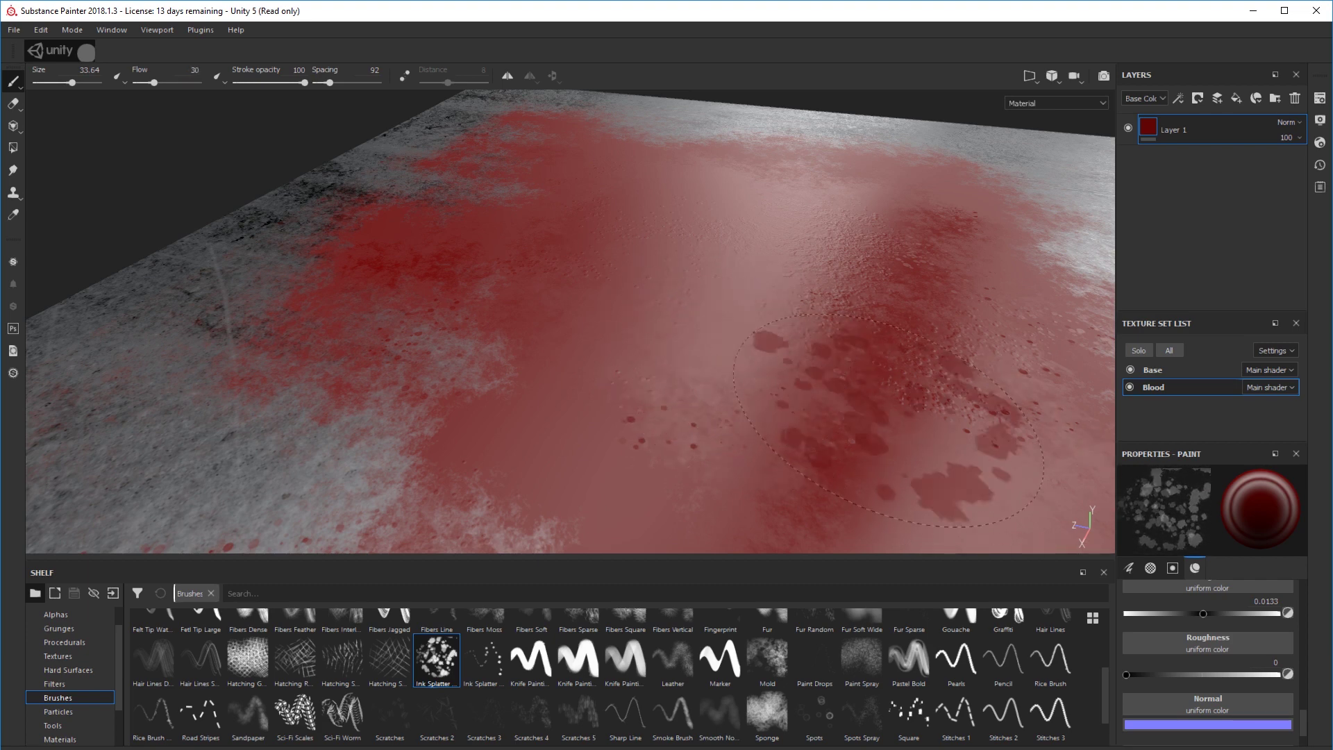
Stamp a faint ink splatter in the puddle's bumpy middle and check the surface from several angles.
{"action": "left_click_drag", "start_coordinate": [930, 424], "coordinate": [986, 369], "text": "alt"}
{"action": "scroll", "coordinate": [1225, 670], "scroll_direction": "down", "scroll_amount": 1}
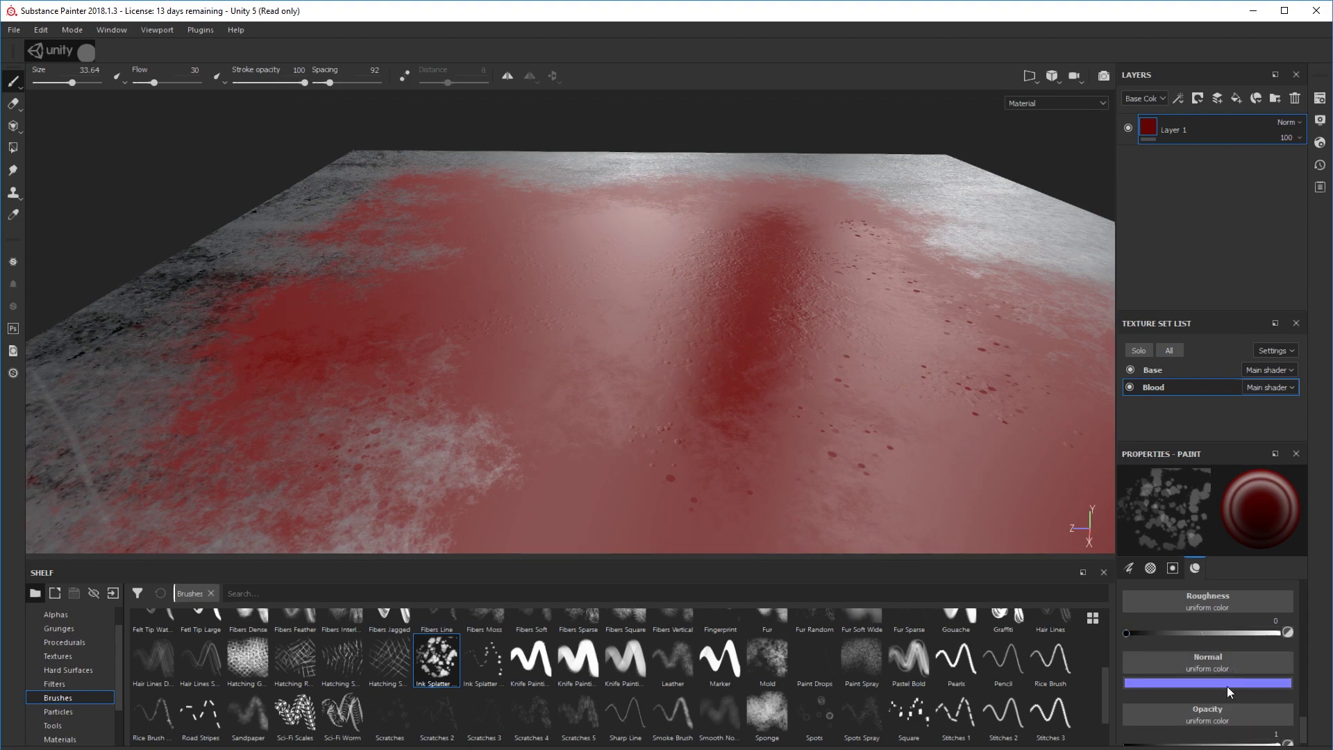
{"action": "left_click_drag", "start_coordinate": [800, 433], "coordinate": [951, 446], "text": "alt"}
{"action": "mouse_move", "coordinate": [672, 417]}
{"action": "left_mouse_down", "text": "alt"}
{"action": "mouse_move", "coordinate": [625, 358]}
{"action": "mouse_move", "coordinate": [821, 434]}
{"action": "mouse_move", "coordinate": [842, 422]}
{"action": "mouse_move", "coordinate": [704, 405]}
{"action": "mouse_move", "coordinate": [595, 416]}
{"action": "left_mouse_up", "text": "alt"}
{"action": "left_click", "coordinate": [699, 381]}
{"action": "scroll", "coordinate": [694, 378], "scroll_direction": "up", "scroll_amount": 3}
{"action": "scroll", "coordinate": [688, 396], "scroll_direction": "down", "scroll_amount": 2}
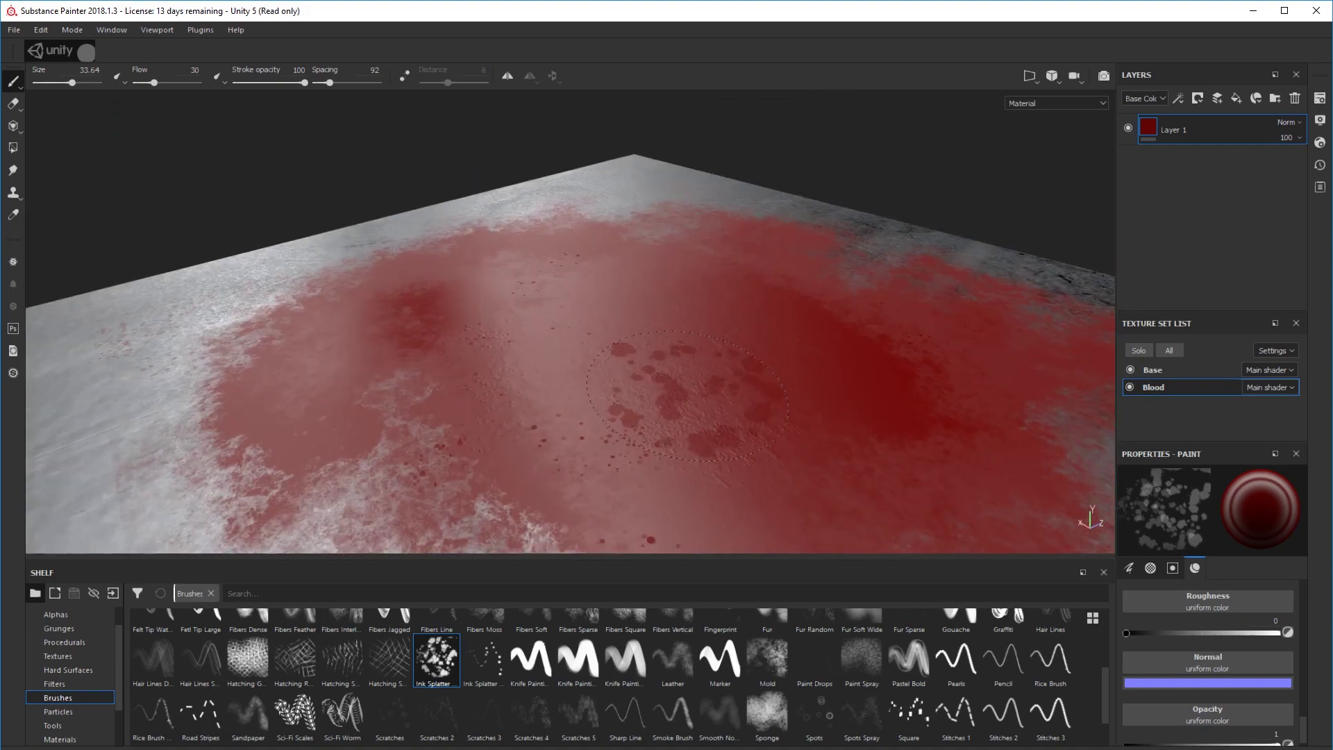
Choose the Mold brush for painting opacity only along the blood puddle's border.
{"action": "mouse_move", "coordinate": [687, 396]}
{"action": "left_mouse_down", "text": "alt"}
{"action": "mouse_move", "coordinate": [670, 379]}
{"action": "mouse_move", "coordinate": [863, 395]}
{"action": "mouse_move", "coordinate": [462, 230]}
{"action": "left_mouse_up", "text": "alt"}
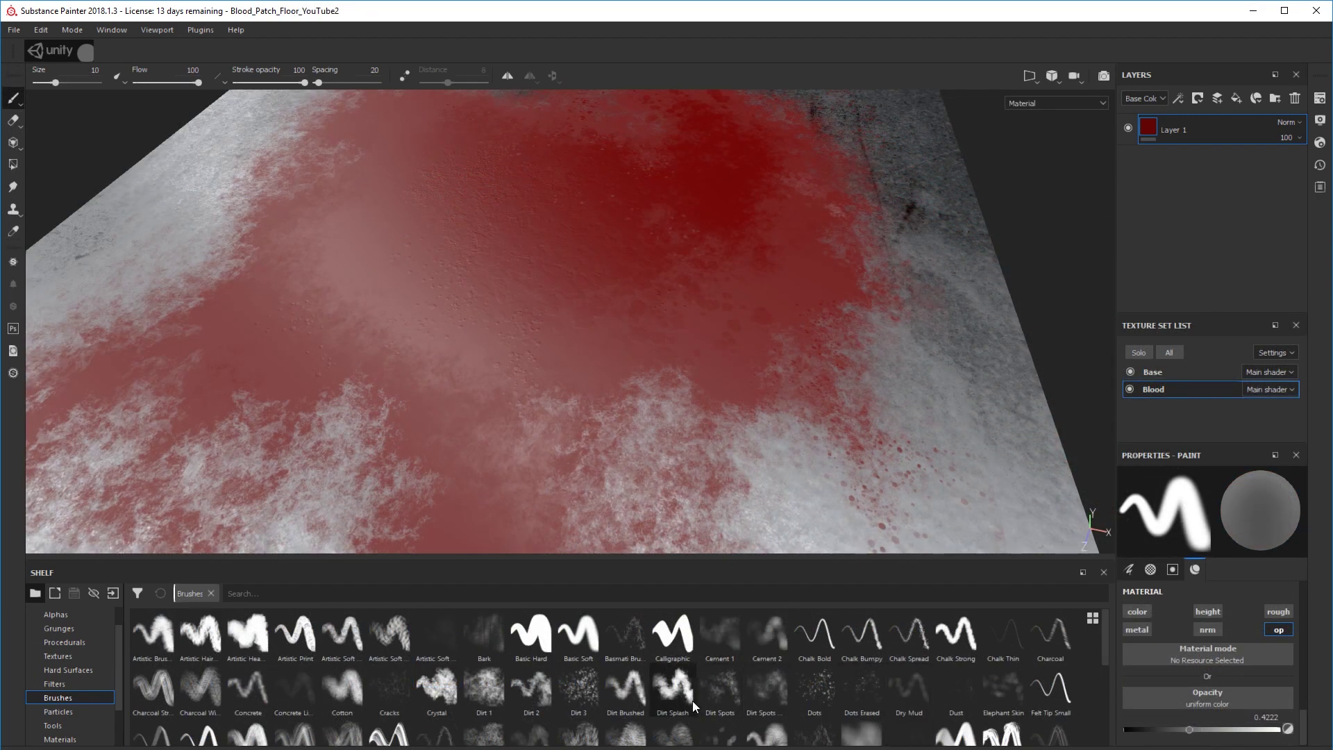
{"action": "scroll", "coordinate": [853, 702], "scroll_direction": "down", "scroll_amount": 3}
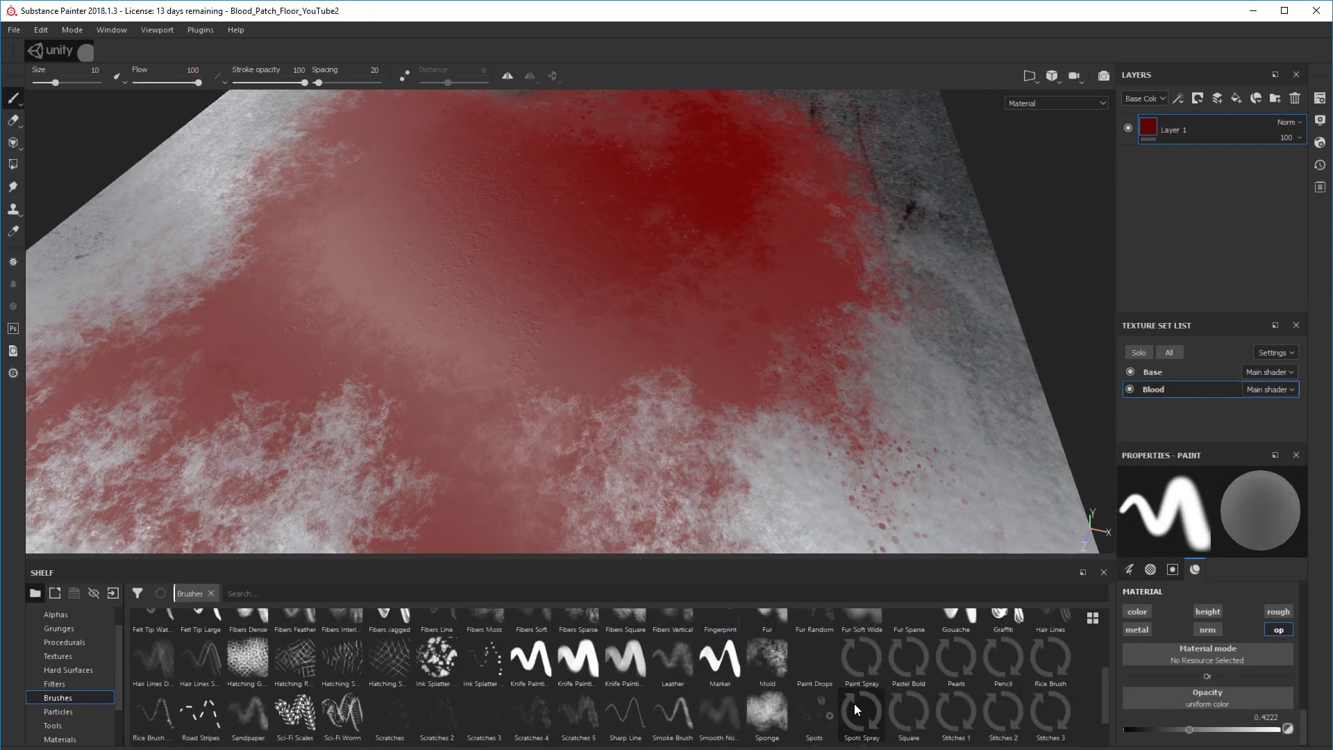
{"action": "left_click", "coordinate": [783, 683]}
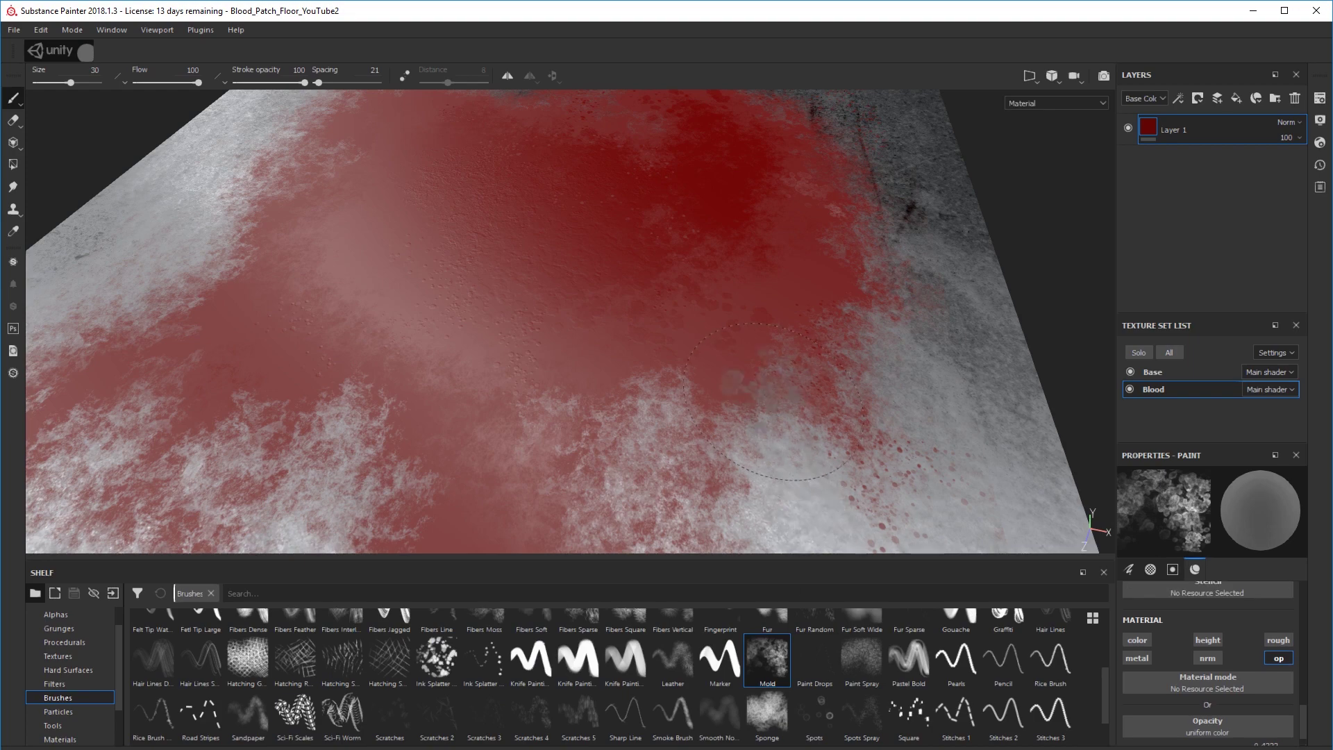
{"action": "mouse_move", "coordinate": [853, 489]}
{"action": "left_mouse_down", "text": "alt"}
{"action": "mouse_move", "coordinate": [780, 461]}
{"action": "mouse_move", "coordinate": [819, 445]}
{"action": "left_mouse_up", "text": "alt"}
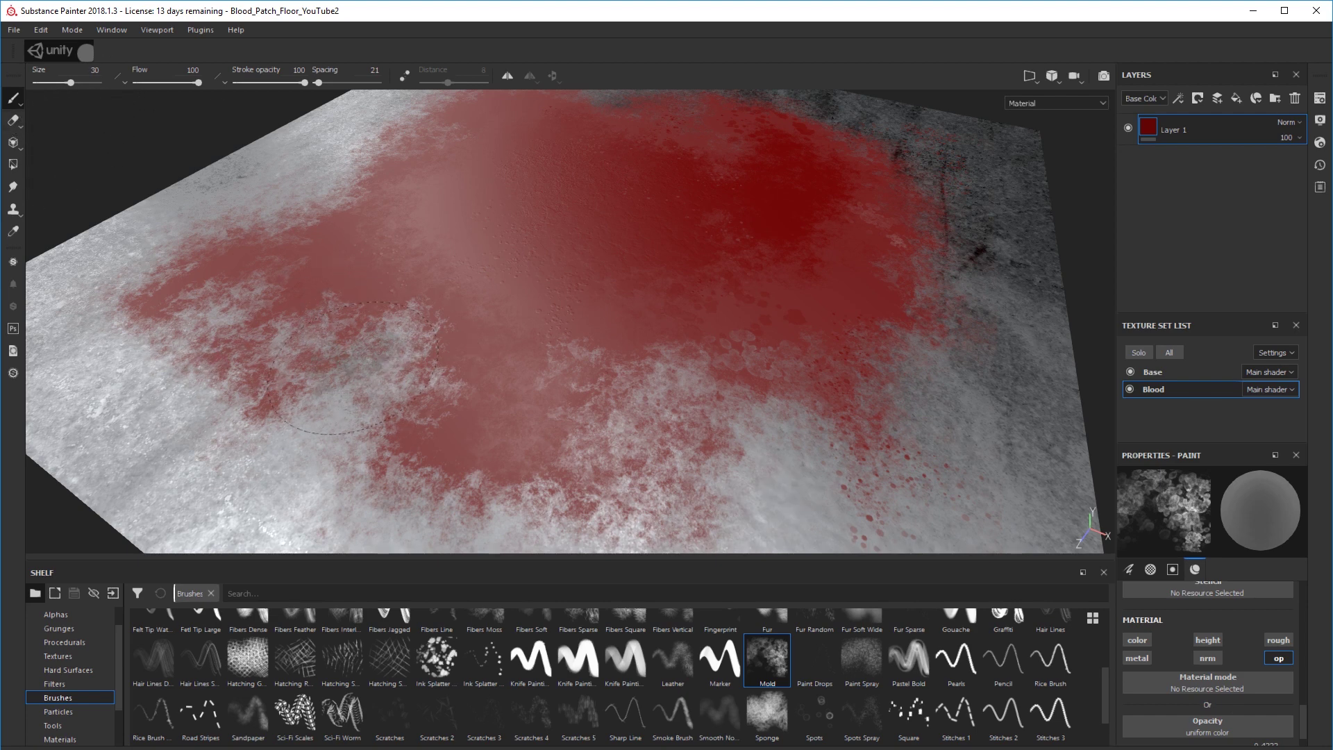
{"action": "left_click", "coordinate": [12, 121]}
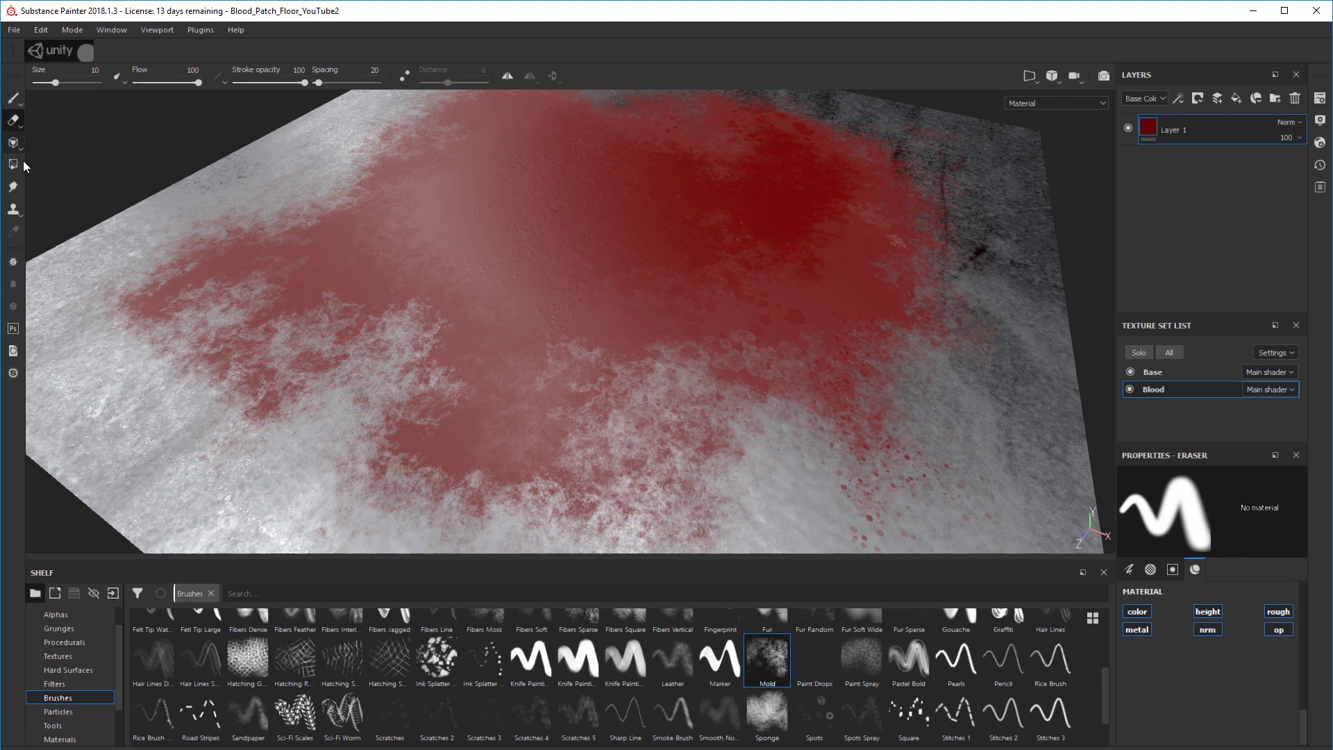
{"action": "left_click_drag", "start_coordinate": [157, 397], "coordinate": [229, 431]}
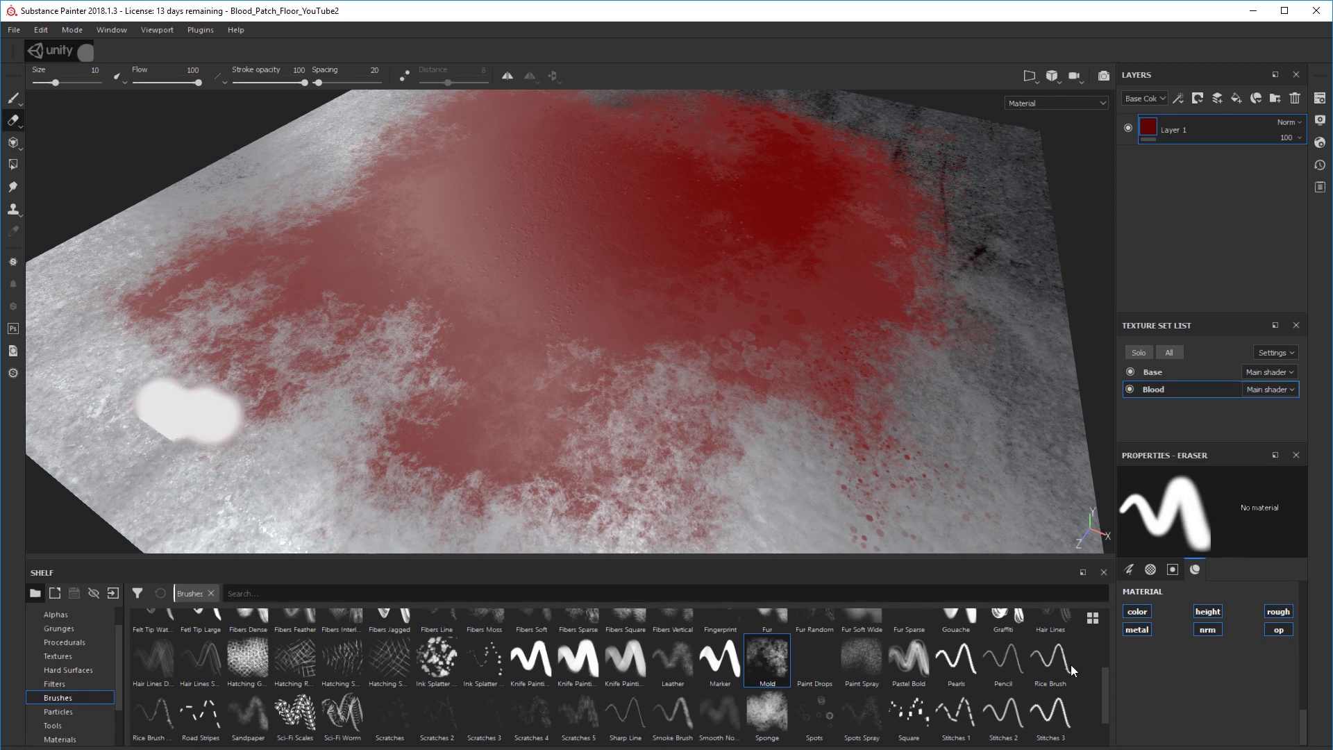
{"action": "scroll", "coordinate": [1193, 622], "scroll_direction": "up", "scroll_amount": 2}
{"action": "scroll", "coordinate": [1193, 628], "scroll_direction": "down", "scroll_amount": 1}
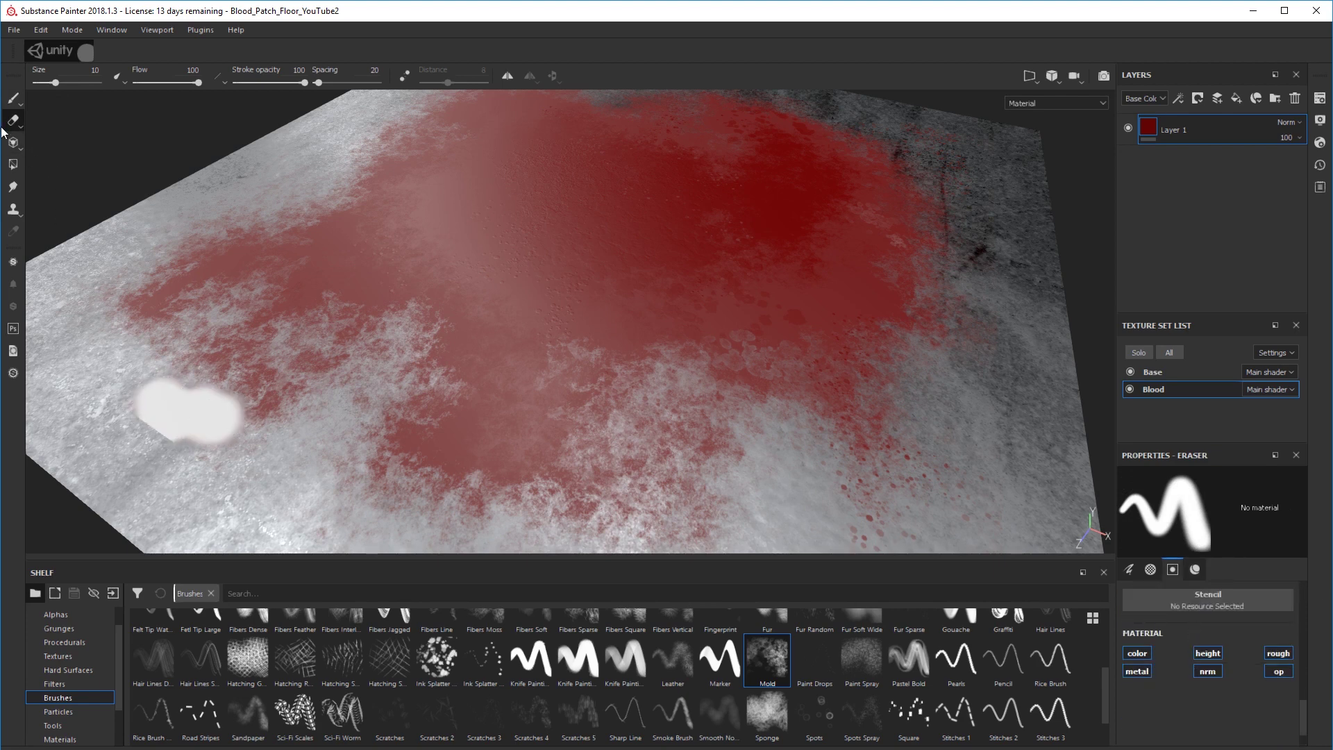
{"action": "key", "text": "ctrl+z"}
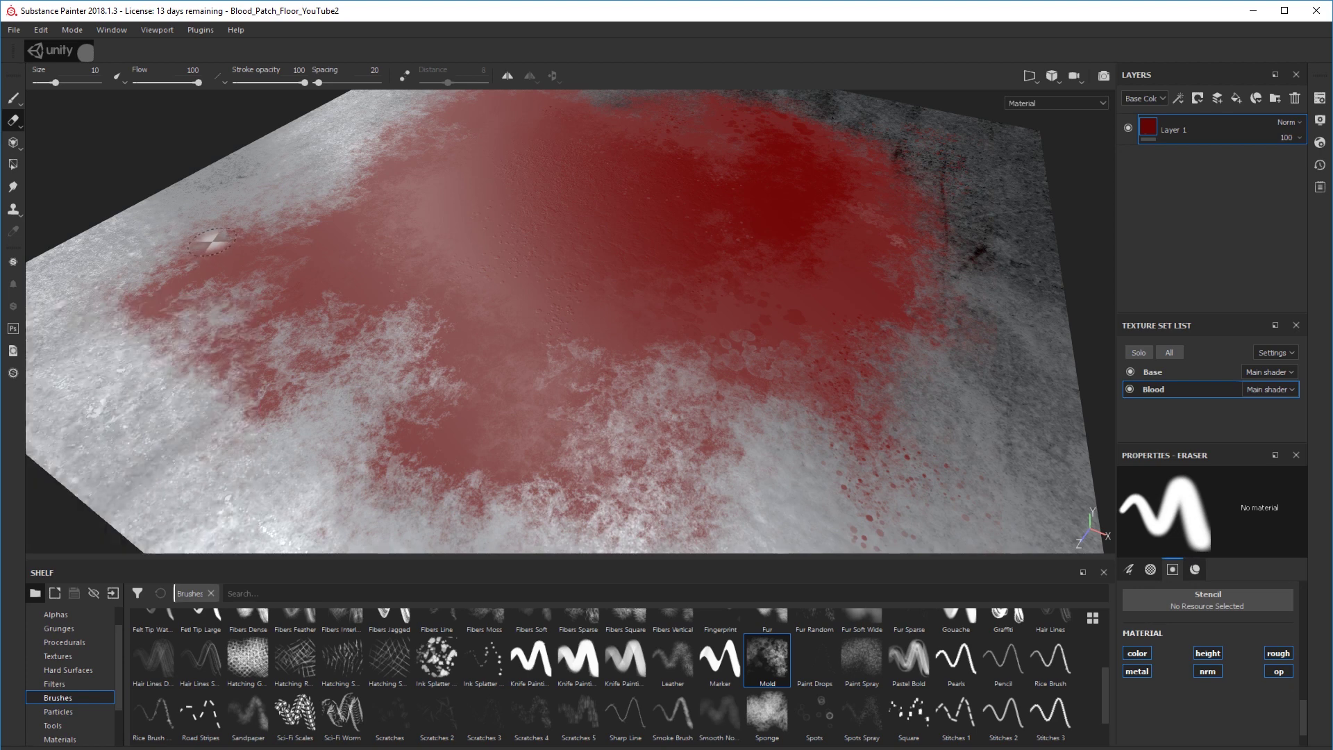
{"action": "left_click", "coordinate": [16, 100]}
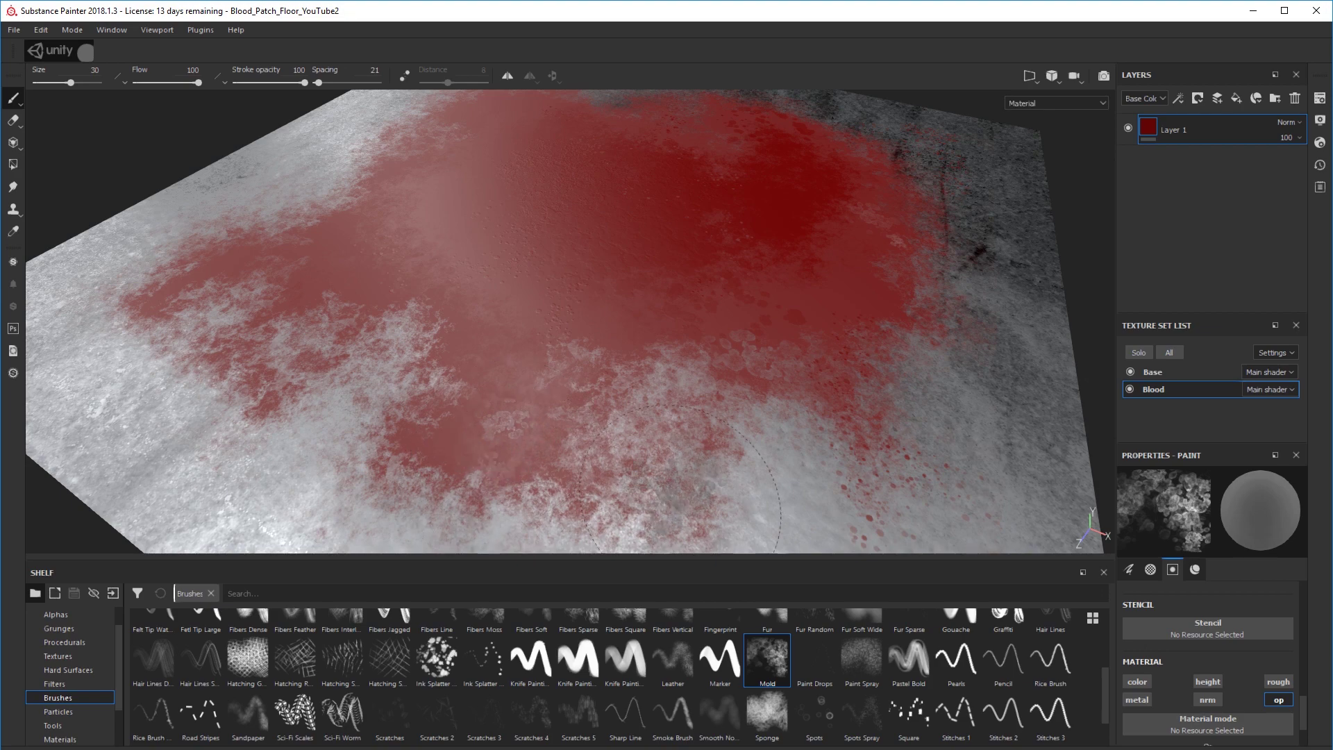
Enlarge the Mold brush to size 43.78 and lower its material opacity to 0.1511.
{"action": "mouse_move", "coordinate": [635, 528]}
{"action": "left_mouse_down", "text": "alt"}
{"action": "mouse_move", "coordinate": [832, 334]}
{"action": "mouse_move", "coordinate": [919, 289]}
{"action": "mouse_move", "coordinate": [867, 393]}
{"action": "mouse_move", "coordinate": [662, 527]}
{"action": "mouse_move", "coordinate": [656, 507]}
{"action": "left_mouse_up", "text": "alt"}
{"action": "middle_click_drag", "start_coordinate": [793, 405], "coordinate": [965, 270], "text": "alt"}
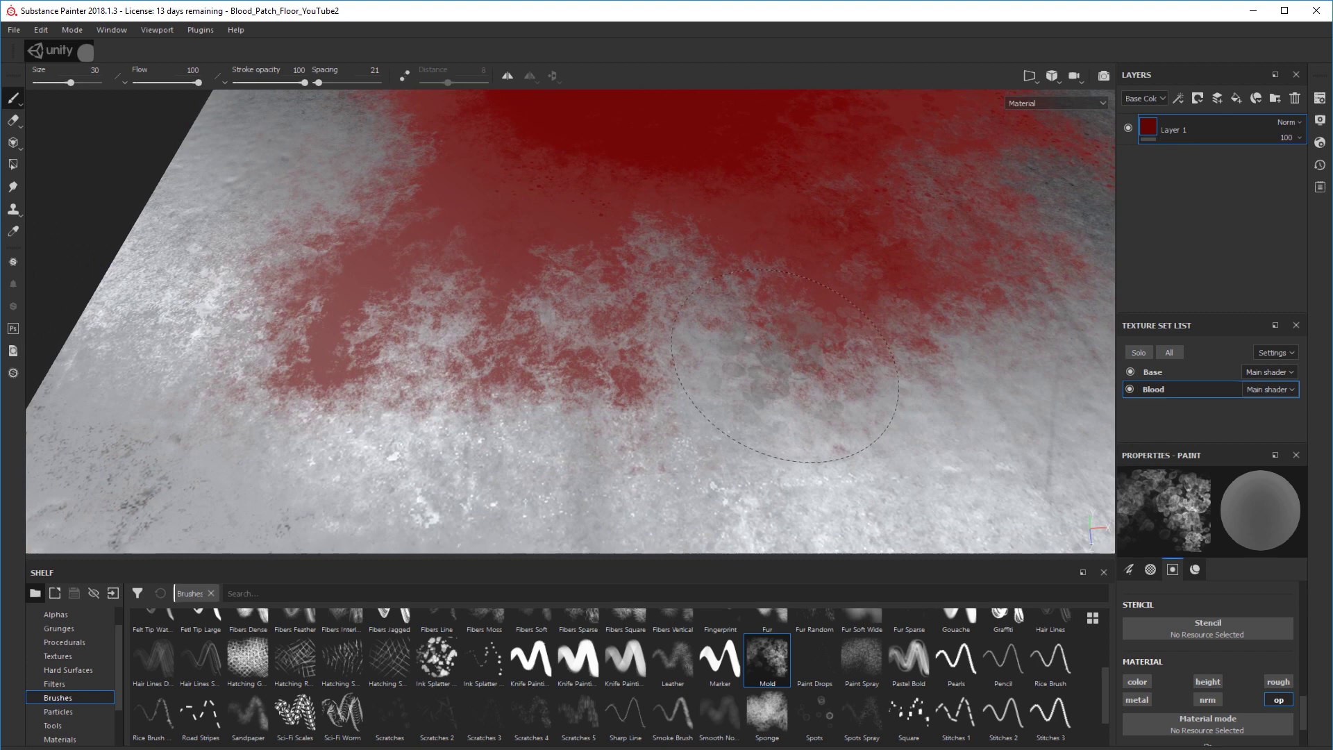
{"action": "right_click_drag", "start_coordinate": [573, 416], "coordinate": [625, 418], "text": "ctrl"}
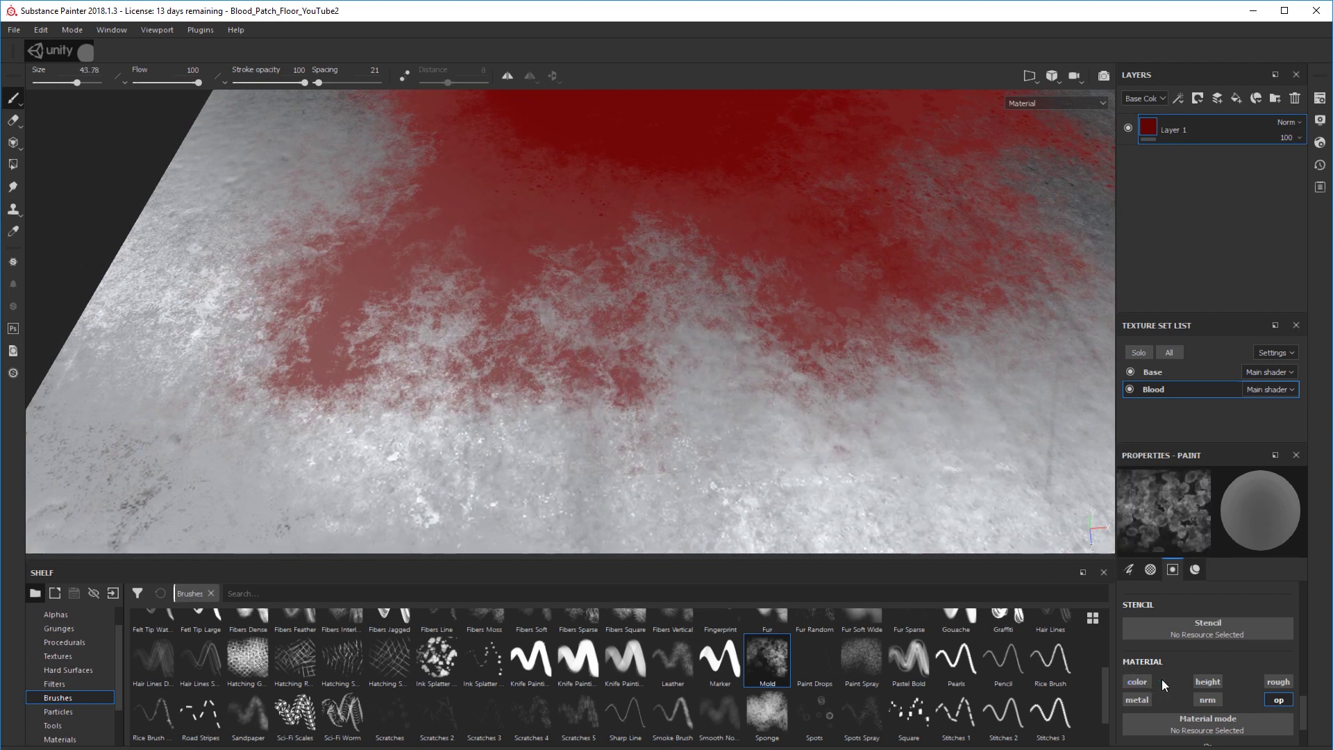
{"action": "scroll", "coordinate": [1161, 678], "scroll_direction": "down", "scroll_amount": 2}
{"action": "left_click", "coordinate": [1148, 728]}
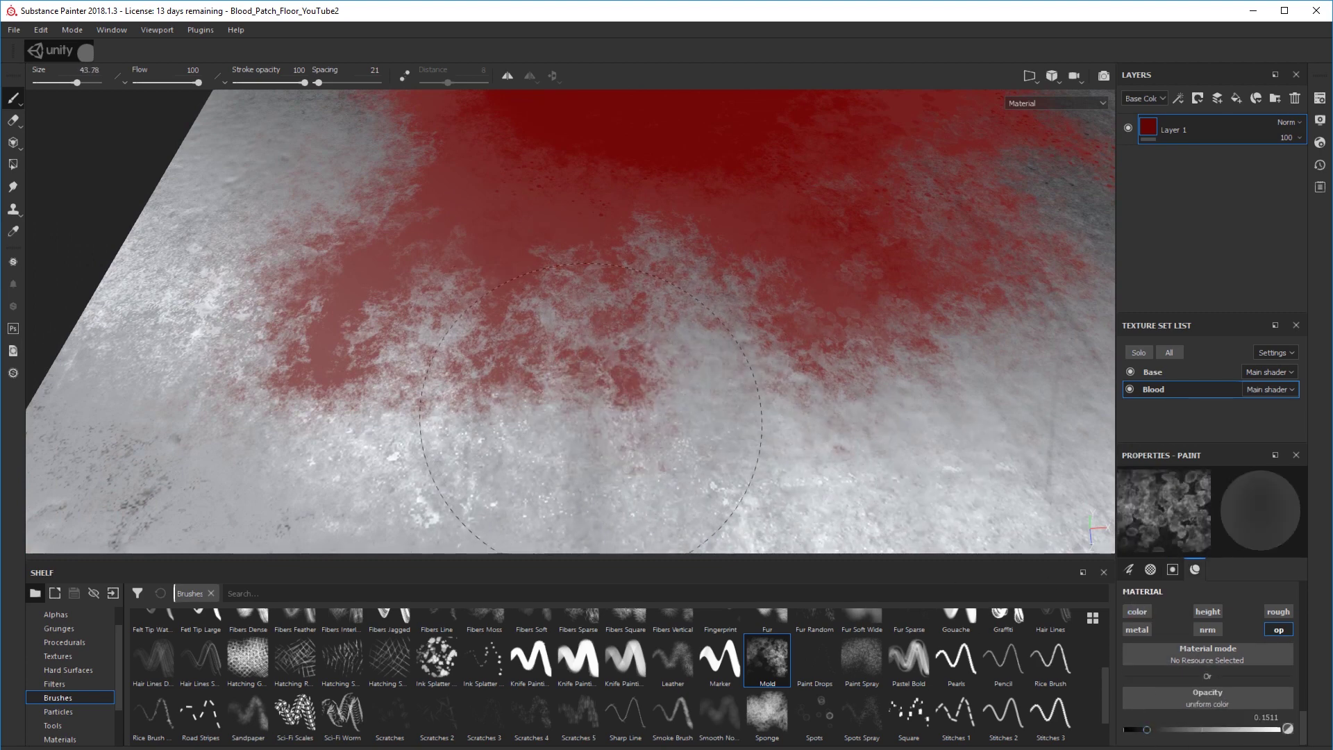
Fade the puddle's ragged outer edges with mottled Mold strokes, working around the slab.
{"action": "left_click_drag", "start_coordinate": [624, 410], "coordinate": [292, 362]}
{"action": "middle_click_drag", "start_coordinate": [292, 362], "coordinate": [697, 410], "text": "alt"}
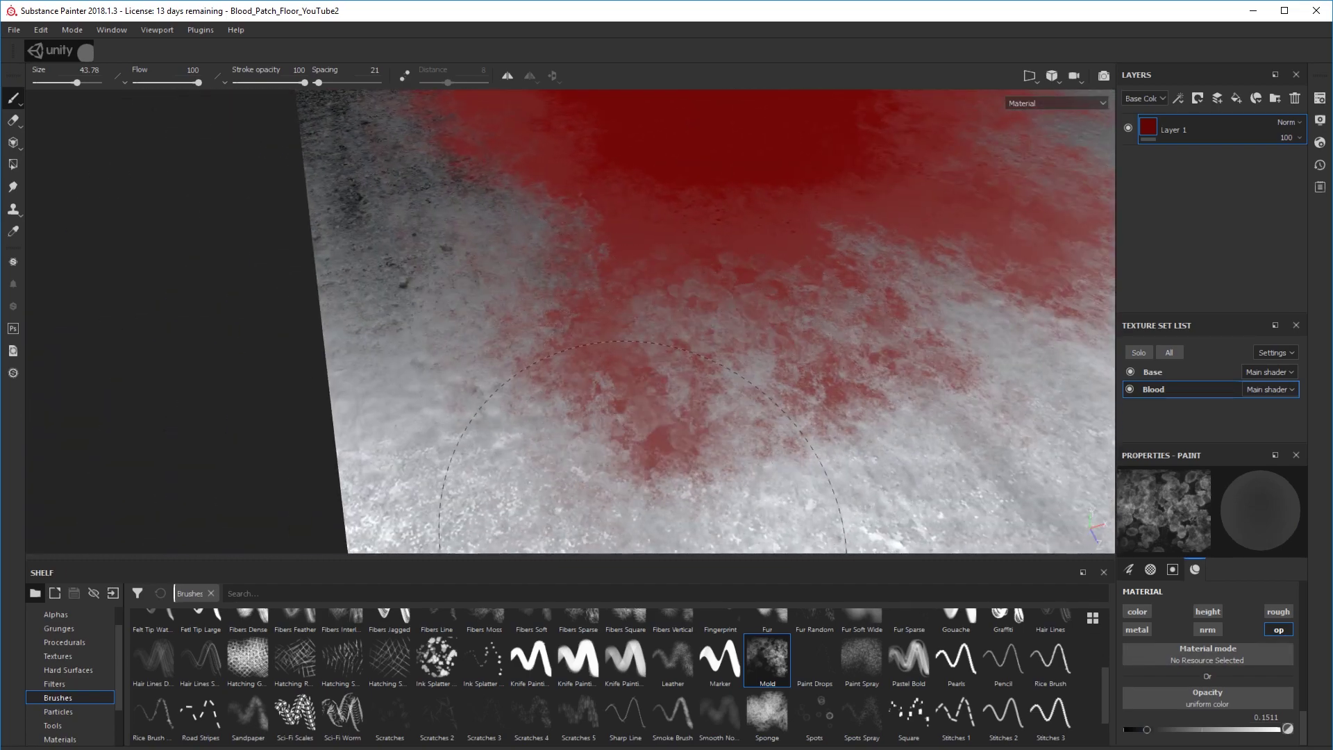
{"action": "left_click_drag", "start_coordinate": [694, 409], "coordinate": [774, 316], "text": "alt"}
{"action": "mouse_move", "coordinate": [649, 284]}
{"action": "left_mouse_down", "text": "alt"}
{"action": "mouse_move", "coordinate": [771, 428]}
{"action": "mouse_move", "coordinate": [889, 427]}
{"action": "left_mouse_up", "text": "alt"}
{"action": "mouse_move", "coordinate": [694, 381]}
{"action": "left_mouse_down", "text": "alt"}
{"action": "mouse_move", "coordinate": [270, 374]}
{"action": "mouse_move", "coordinate": [818, 247]}
{"action": "mouse_move", "coordinate": [478, 431]}
{"action": "mouse_move", "coordinate": [586, 377]}
{"action": "mouse_move", "coordinate": [779, 407]}
{"action": "mouse_move", "coordinate": [721, 441]}
{"action": "mouse_move", "coordinate": [798, 381]}
{"action": "mouse_move", "coordinate": [595, 277]}
{"action": "mouse_move", "coordinate": [667, 417]}
{"action": "left_mouse_up", "text": "alt"}
Turn on the brush's roughness at 0 and its base color, sampling a dark red (0.184, 0.014, 0.014) from the puddle.
{"action": "left_click_drag", "start_coordinate": [1264, 730], "coordinate": [1282, 730]}
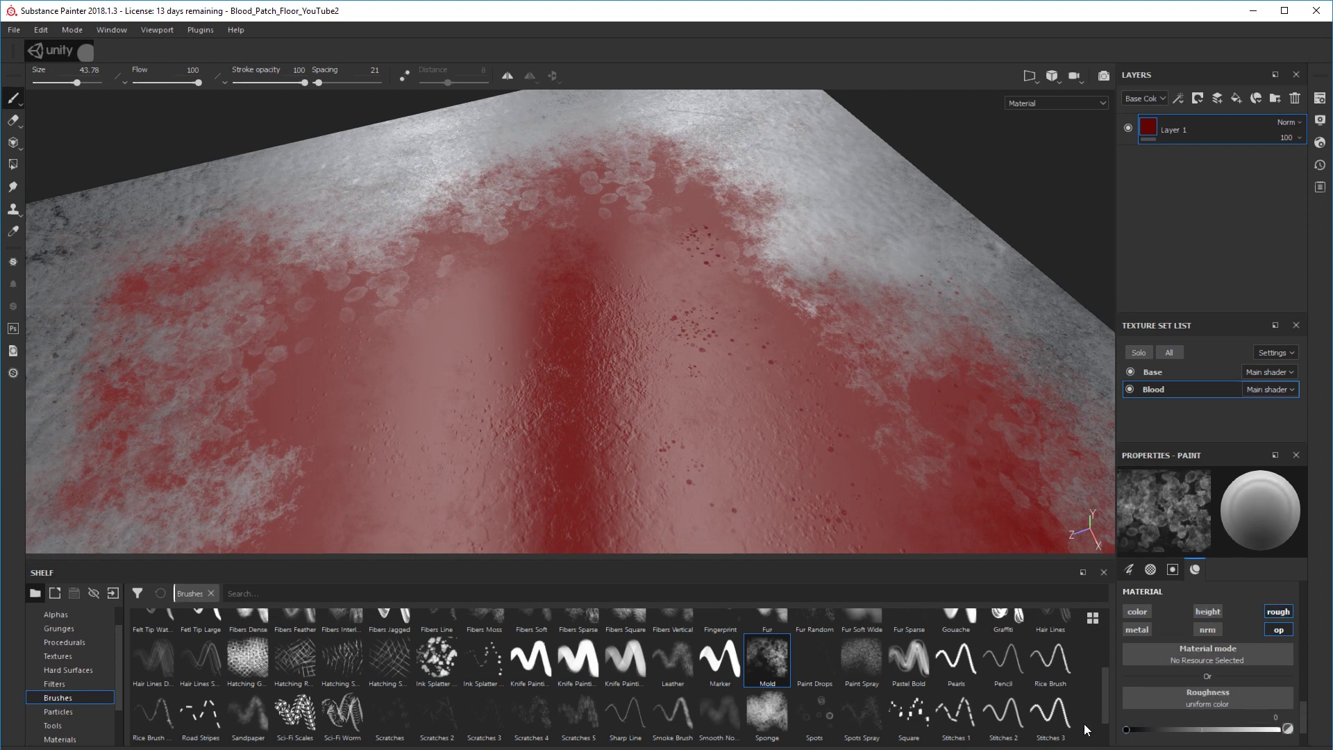
{"action": "left_click_drag", "start_coordinate": [635, 456], "coordinate": [618, 416], "text": "alt"}
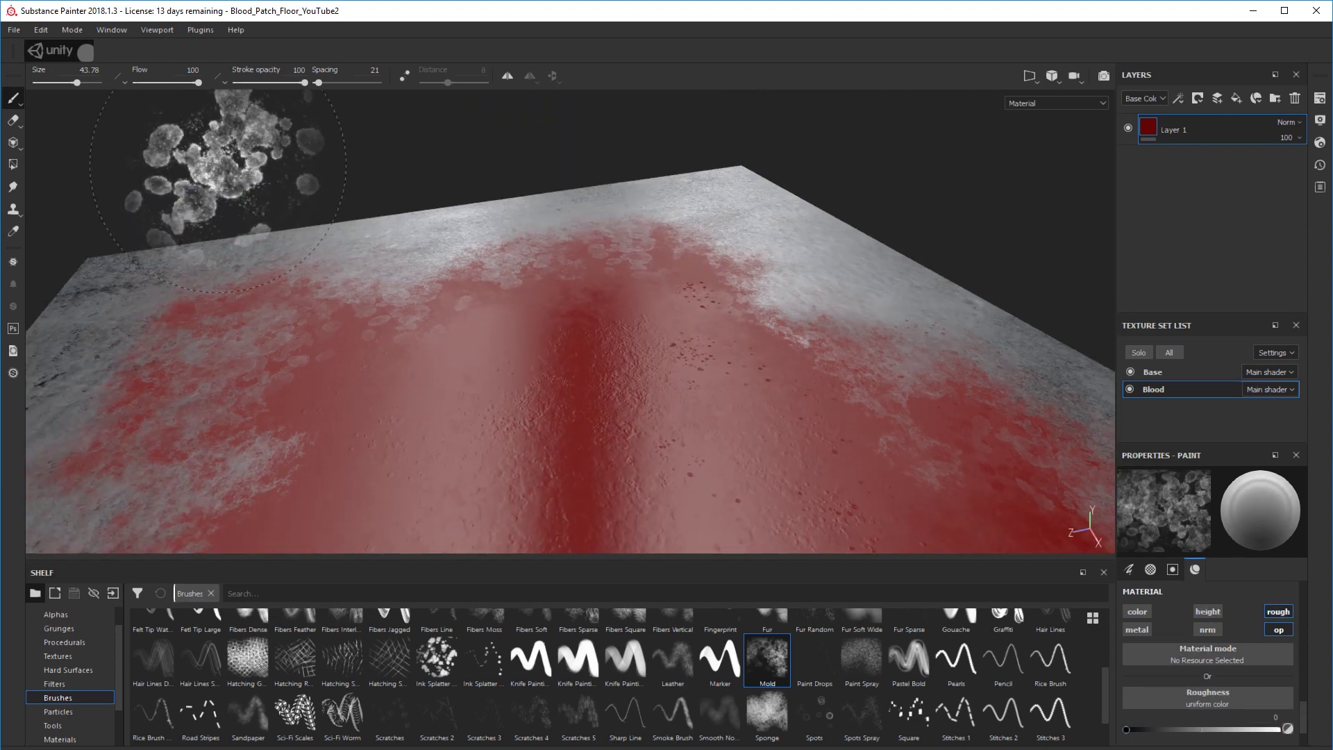
{"action": "left_click", "coordinate": [1140, 616]}
{"action": "scroll", "coordinate": [1235, 729], "scroll_direction": "down", "scroll_amount": 1}
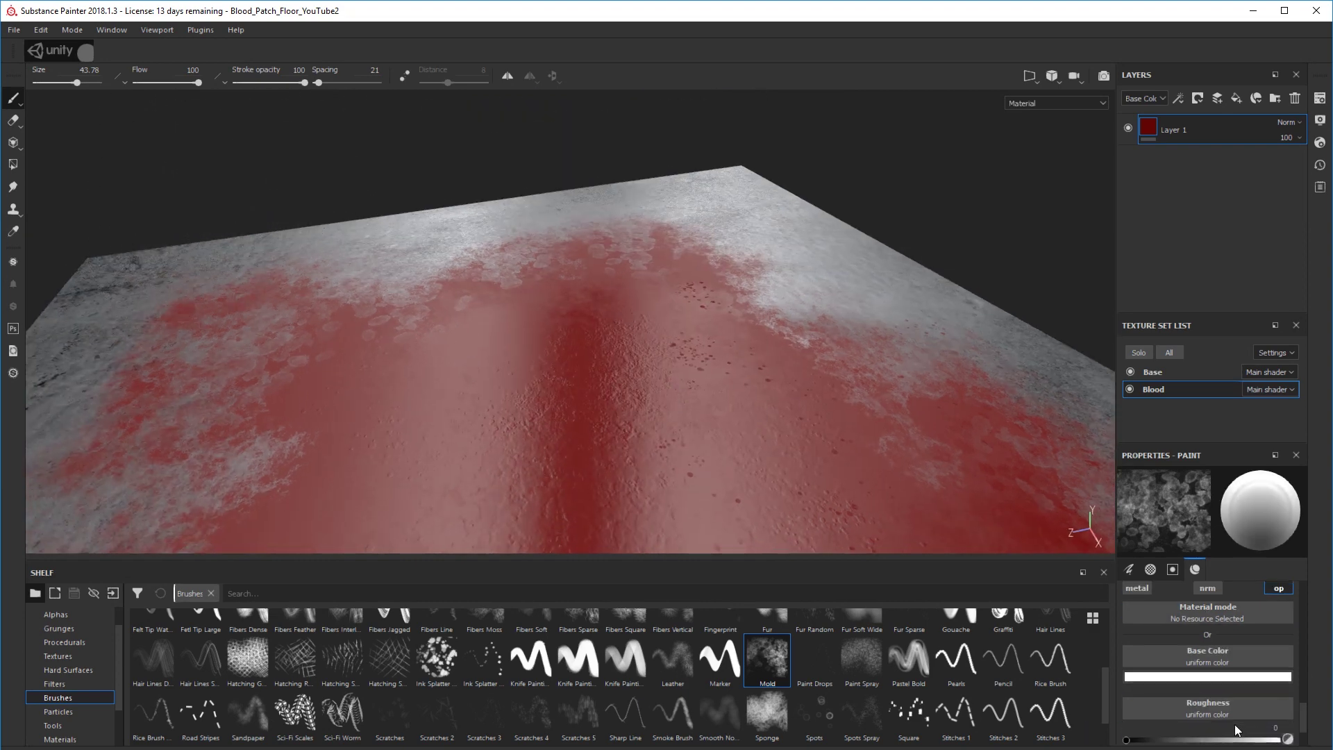
{"action": "left_click", "coordinate": [1231, 679]}
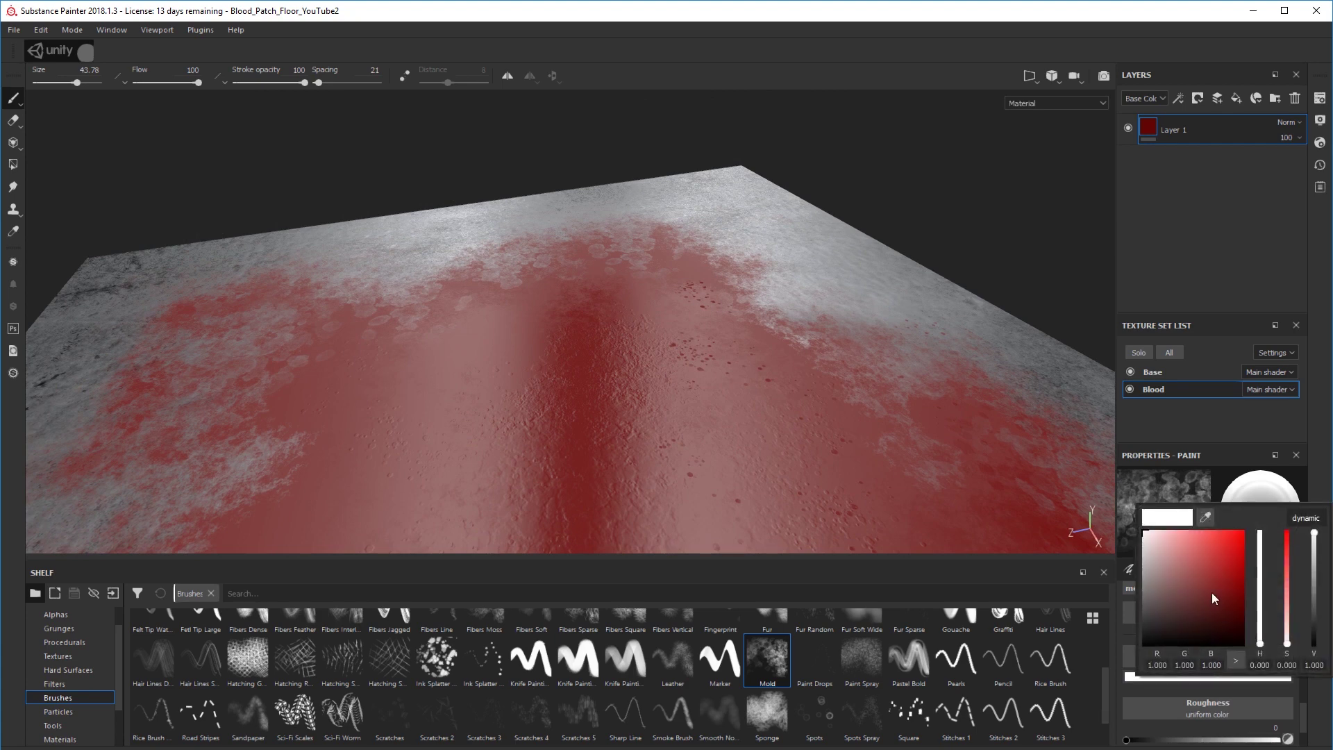
{"action": "left_click", "coordinate": [1205, 518]}
{"action": "left_click", "coordinate": [1015, 493]}
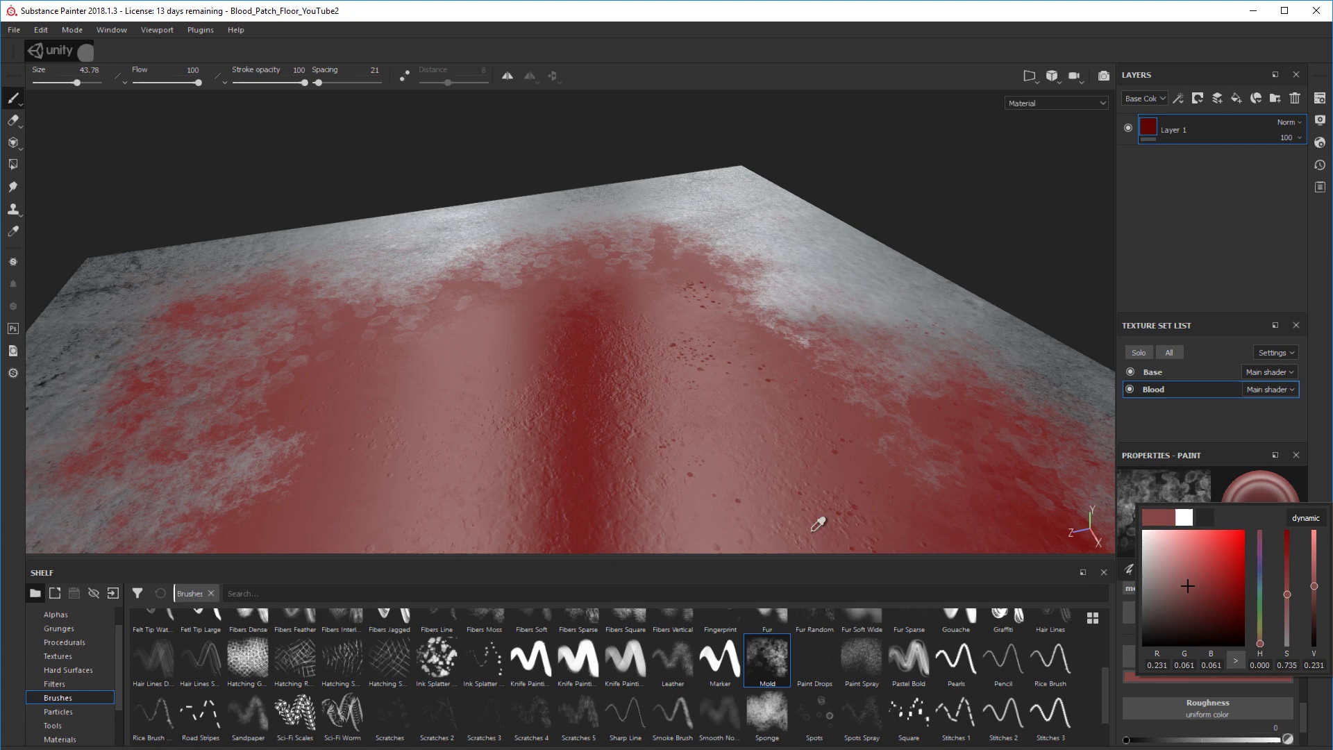
{"action": "left_click", "coordinate": [1049, 525]}
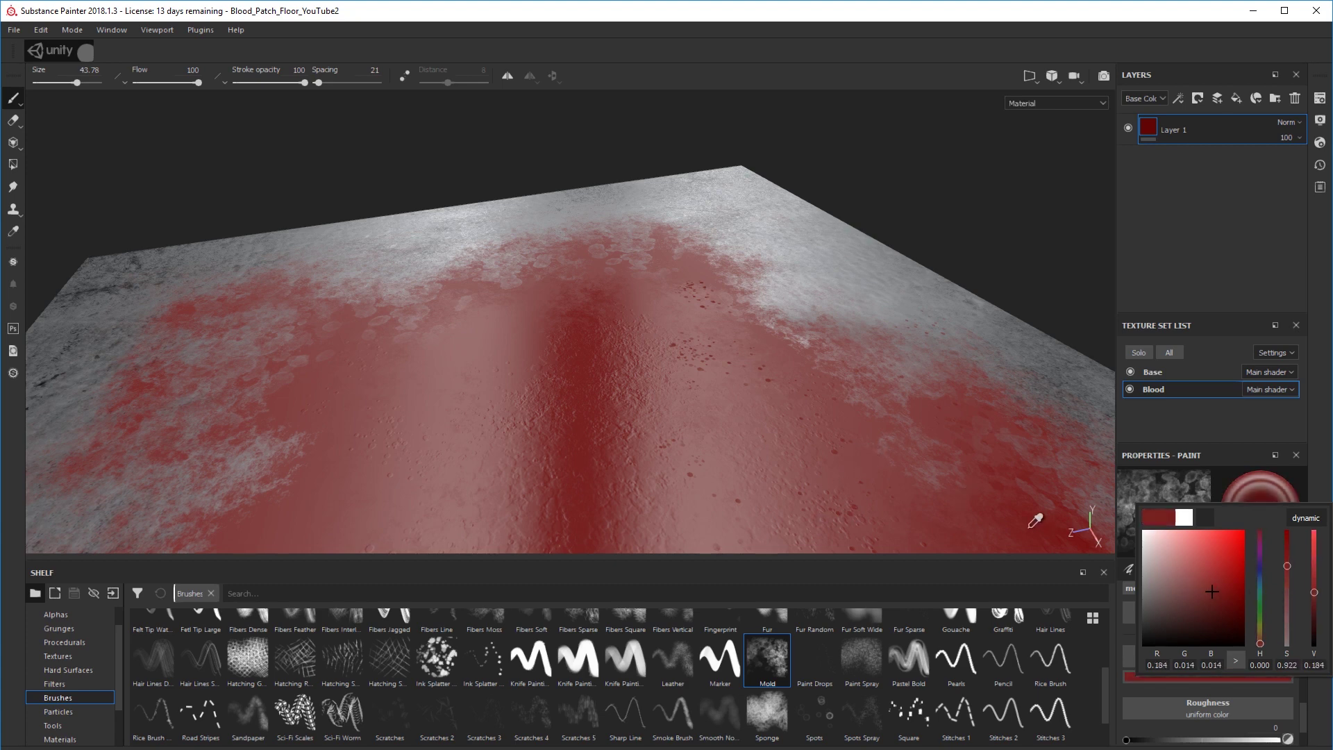
{"action": "left_click", "coordinate": [872, 395]}
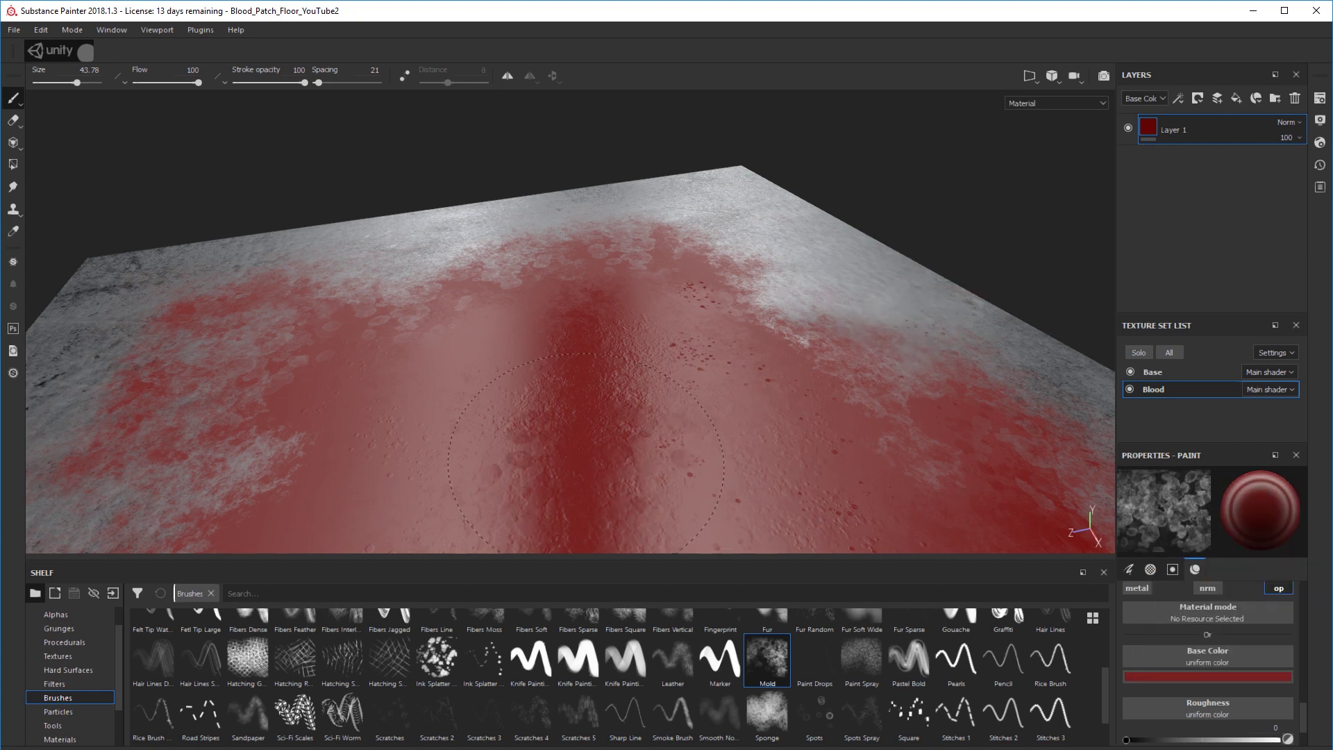
Stamp Mold blotches in the sampled red across the middle of the puddle.
{"action": "mouse_move", "coordinate": [692, 487]}
{"action": "left_mouse_down", "text": "alt"}
{"action": "mouse_move", "coordinate": [884, 530]}
{"action": "mouse_move", "coordinate": [752, 497]}
{"action": "left_mouse_up", "text": "alt"}
{"action": "mouse_move", "coordinate": [752, 497]}
{"action": "right_mouse_down", "text": "shift"}
{"action": "mouse_move", "coordinate": [768, 360]}
{"action": "mouse_move", "coordinate": [759, 392]}
{"action": "right_mouse_up", "text": "shift"}
{"action": "left_click_drag", "start_coordinate": [758, 391], "coordinate": [555, 410], "text": "alt"}
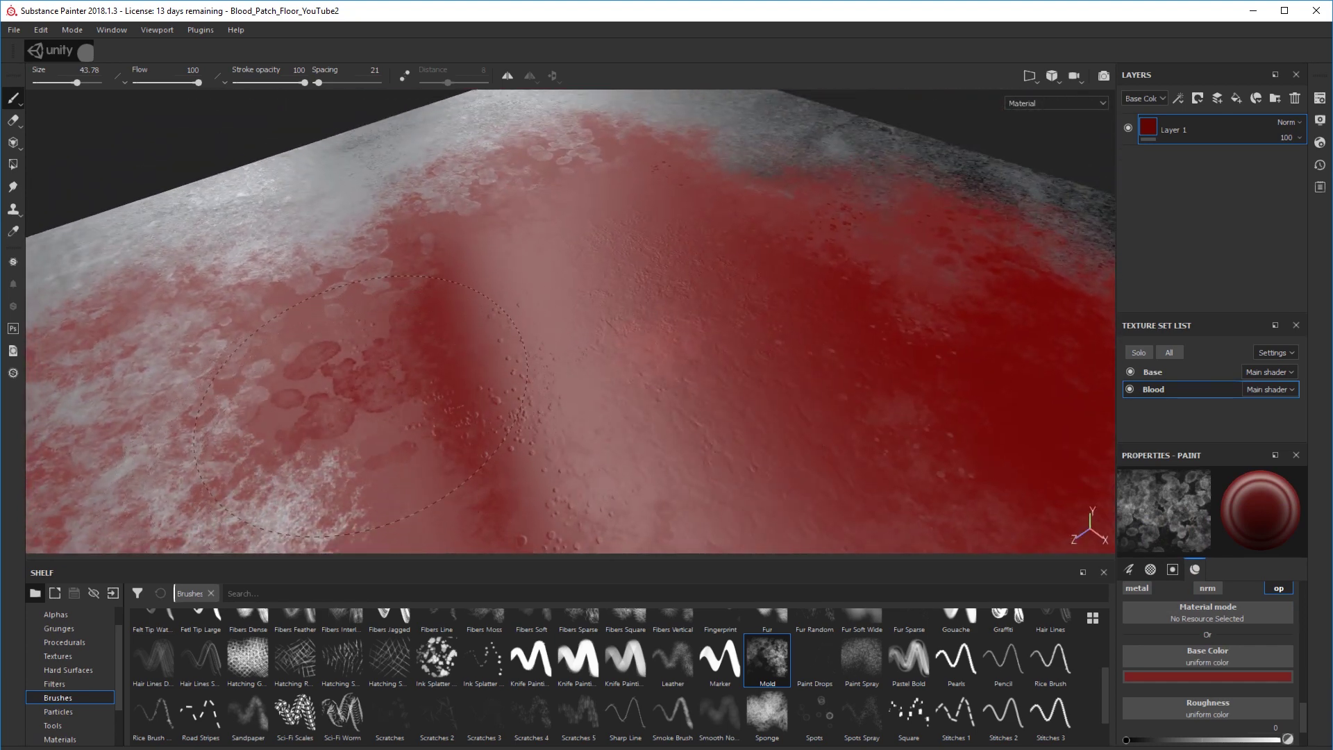
{"action": "mouse_move", "coordinate": [378, 414]}
{"action": "left_mouse_down", "text": "alt"}
{"action": "mouse_move", "coordinate": [619, 369]}
{"action": "mouse_move", "coordinate": [788, 259]}
{"action": "mouse_move", "coordinate": [961, 320]}
{"action": "mouse_move", "coordinate": [916, 340]}
{"action": "mouse_move", "coordinate": [833, 418]}
{"action": "left_mouse_up", "text": "alt"}
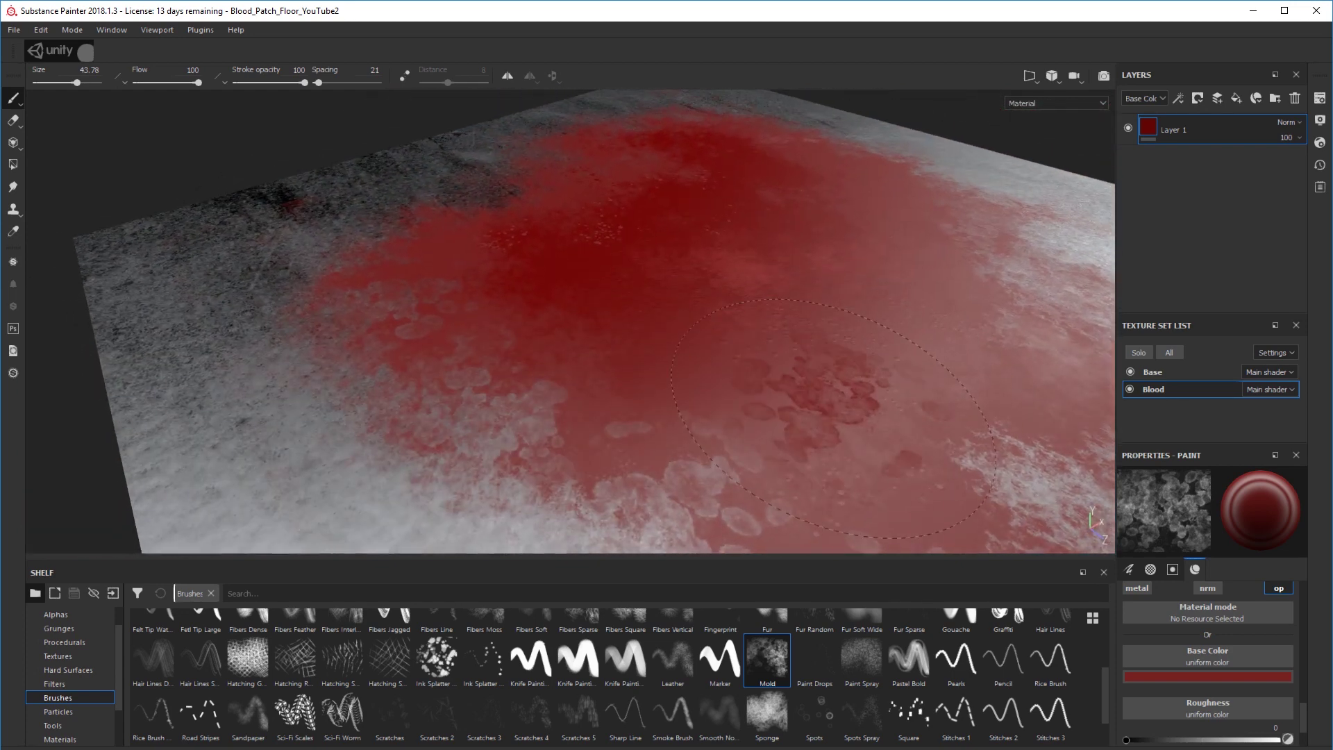
{"action": "middle_click_drag", "start_coordinate": [833, 418], "coordinate": [783, 450], "text": "alt"}
Darken the brush's base color to RGB 0.102, 0.004, 0.004.
{"action": "left_click", "coordinate": [1188, 677]}
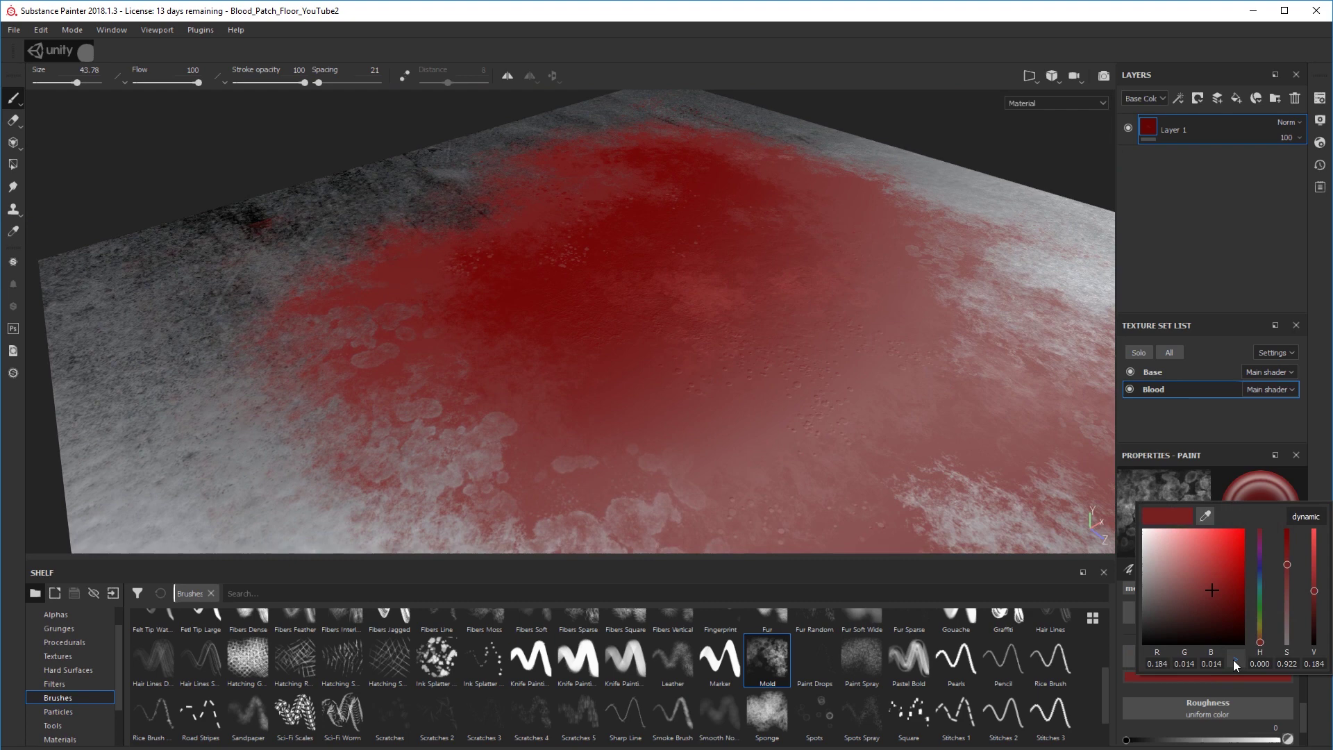
{"action": "left_click_drag", "start_coordinate": [1212, 597], "coordinate": [1221, 603]}
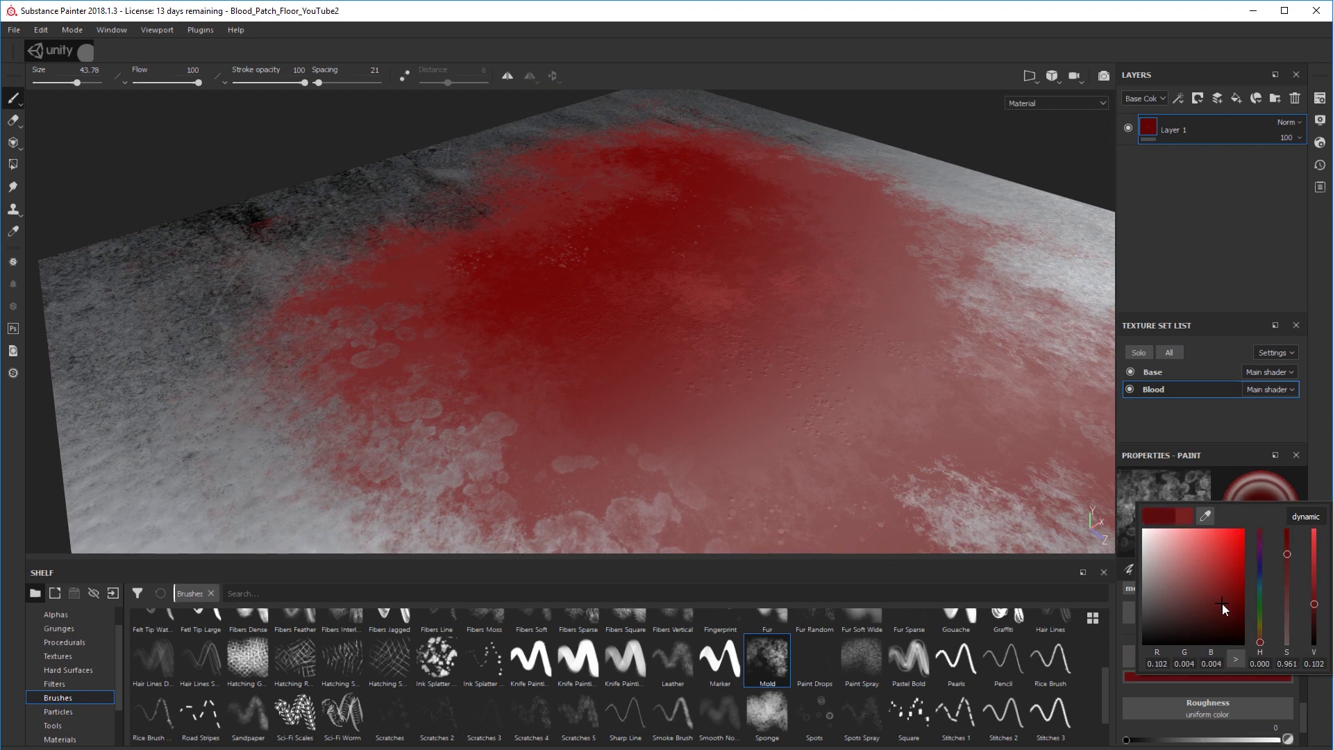
{"action": "left_click", "coordinate": [846, 440]}
Add darker Mold blotches across the puddle's glossy middle, checking the blood from several angles.
{"action": "mouse_move", "coordinate": [928, 426]}
{"action": "left_mouse_down", "text": "alt"}
{"action": "mouse_move", "coordinate": [898, 402]}
{"action": "mouse_move", "coordinate": [662, 422]}
{"action": "mouse_move", "coordinate": [1010, 372]}
{"action": "mouse_move", "coordinate": [979, 392]}
{"action": "mouse_move", "coordinate": [960, 378]}
{"action": "mouse_move", "coordinate": [595, 396]}
{"action": "mouse_move", "coordinate": [606, 403]}
{"action": "left_mouse_up", "text": "alt"}
{"action": "mouse_move", "coordinate": [956, 364]}
{"action": "left_mouse_down", "text": "alt"}
{"action": "mouse_move", "coordinate": [826, 312]}
{"action": "mouse_move", "coordinate": [784, 396]}
{"action": "mouse_move", "coordinate": [821, 455]}
{"action": "mouse_move", "coordinate": [816, 445]}
{"action": "left_mouse_up", "text": "alt"}
{"action": "mouse_move", "coordinate": [783, 359]}
{"action": "left_mouse_down", "text": "alt"}
{"action": "mouse_move", "coordinate": [882, 368]}
{"action": "mouse_move", "coordinate": [882, 312]}
{"action": "mouse_move", "coordinate": [607, 395]}
{"action": "mouse_move", "coordinate": [753, 387]}
{"action": "left_mouse_up", "text": "alt"}
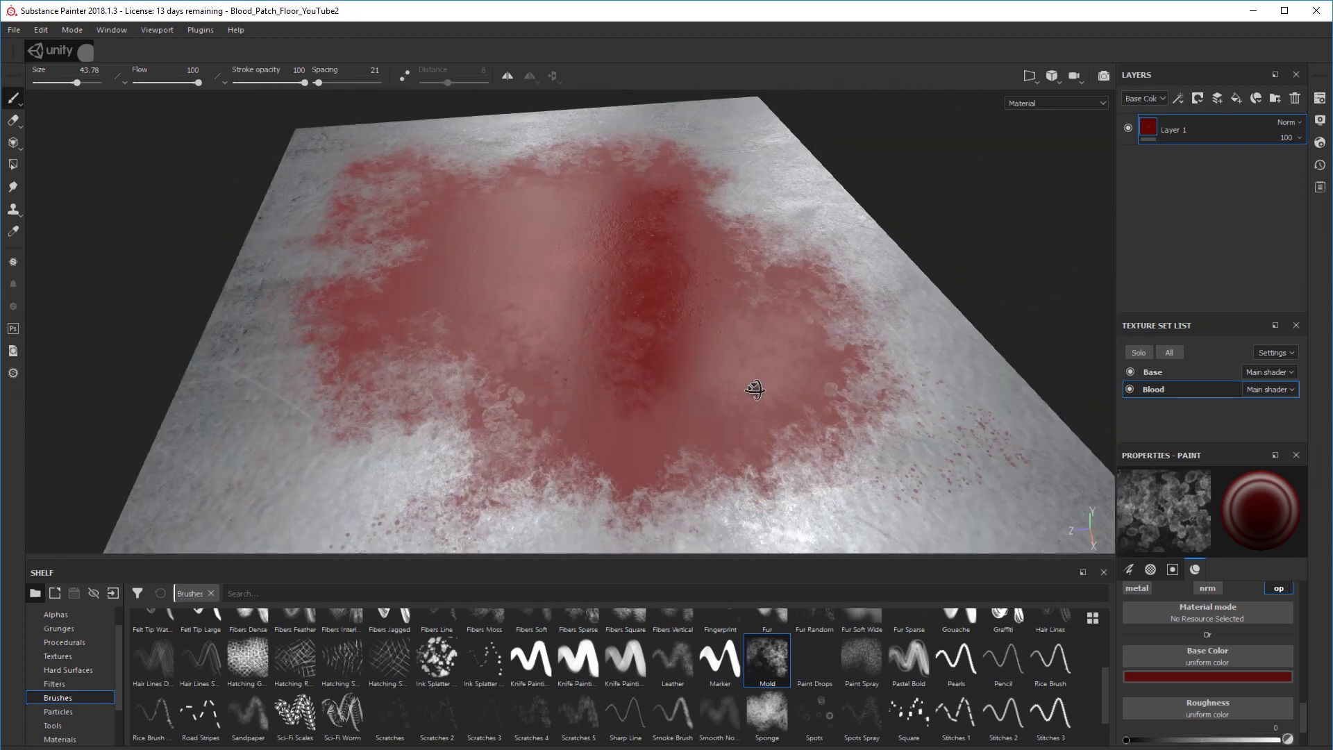
{"action": "mouse_move", "coordinate": [821, 347]}
{"action": "left_mouse_down", "text": "alt"}
{"action": "mouse_move", "coordinate": [643, 330]}
{"action": "mouse_move", "coordinate": [708, 387]}
{"action": "mouse_move", "coordinate": [715, 333]}
{"action": "mouse_move", "coordinate": [556, 386]}
{"action": "mouse_move", "coordinate": [556, 329]}
{"action": "left_mouse_up", "text": "alt"}
{"action": "scroll", "coordinate": [706, 399], "scroll_direction": "up", "scroll_amount": 4}
{"action": "scroll", "coordinate": [662, 410], "scroll_direction": "down", "scroll_amount": 5}
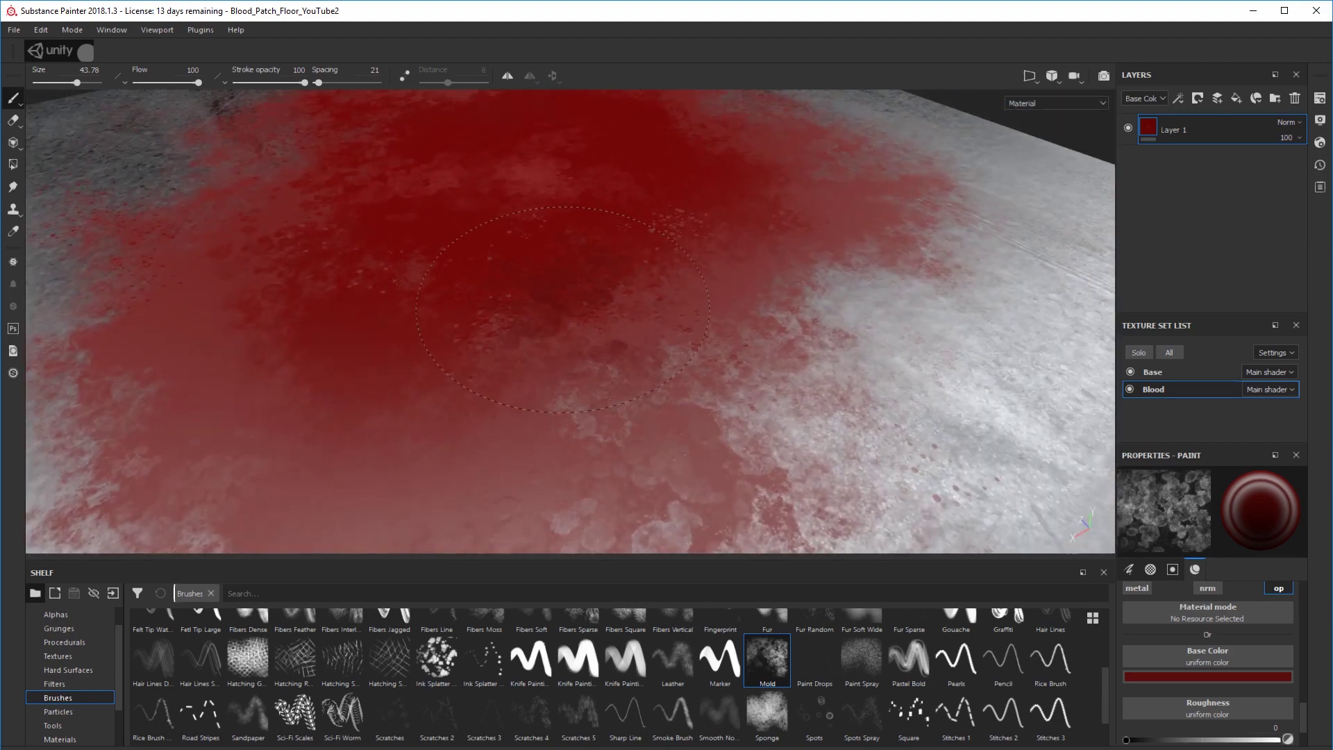
{"action": "mouse_move", "coordinate": [701, 254]}
{"action": "left_mouse_down", "text": "alt"}
{"action": "mouse_move", "coordinate": [833, 326]}
{"action": "mouse_move", "coordinate": [826, 291]}
{"action": "mouse_move", "coordinate": [624, 388]}
{"action": "mouse_move", "coordinate": [758, 375]}
{"action": "mouse_move", "coordinate": [669, 396]}
{"action": "mouse_move", "coordinate": [715, 306]}
{"action": "mouse_move", "coordinate": [902, 472]}
{"action": "left_mouse_up", "text": "alt"}
Enable the brush's height channel and set its height to -0.0578.
{"action": "scroll", "coordinate": [1255, 660], "scroll_direction": "down", "scroll_amount": 2}
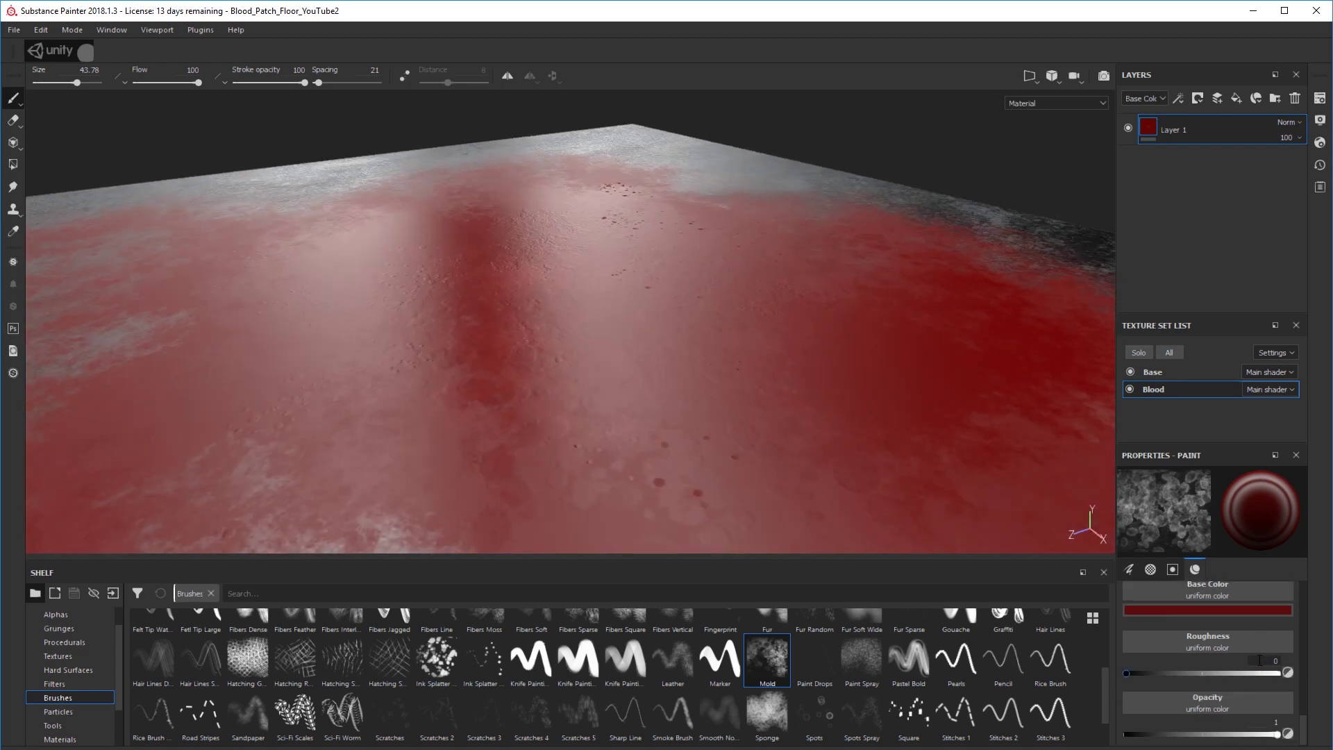
{"action": "scroll", "coordinate": [1256, 666], "scroll_direction": "up", "scroll_amount": 3}
{"action": "left_click", "coordinate": [1214, 630]}
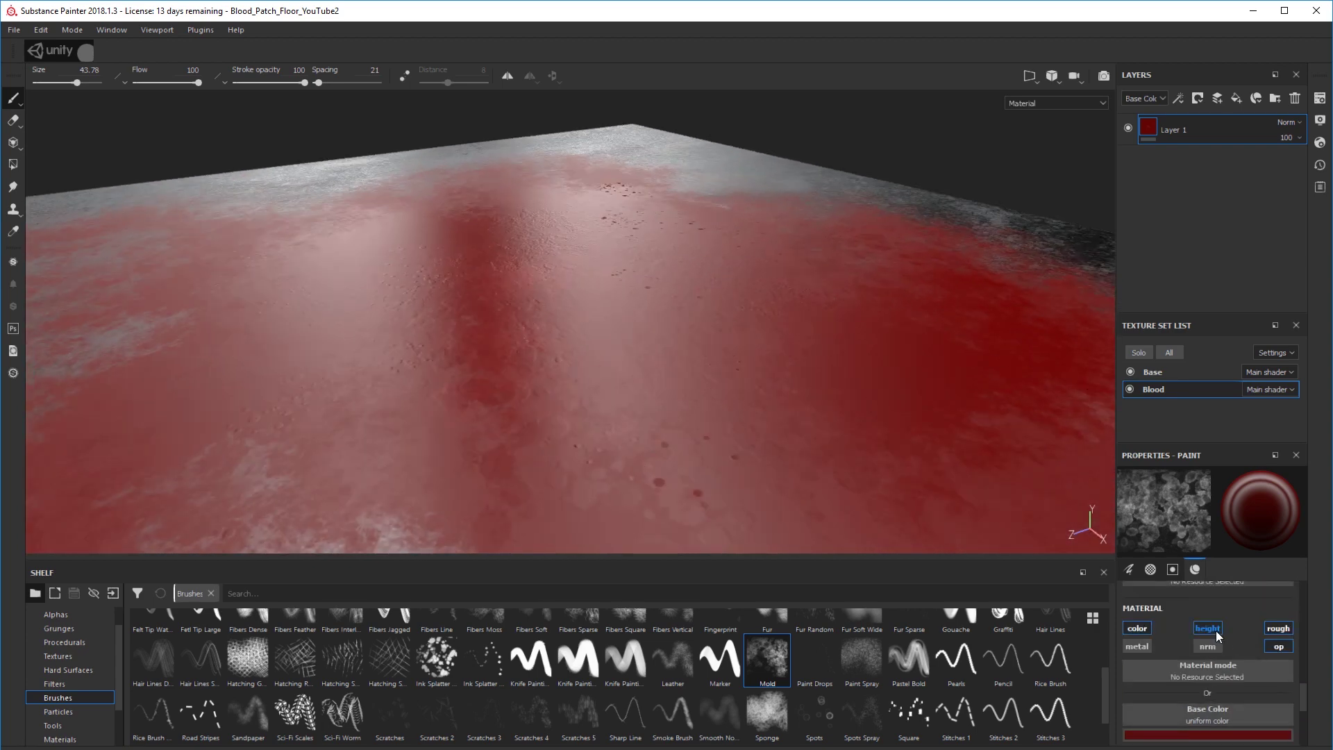
{"action": "scroll", "coordinate": [1222, 649], "scroll_direction": "down", "scroll_amount": 4}
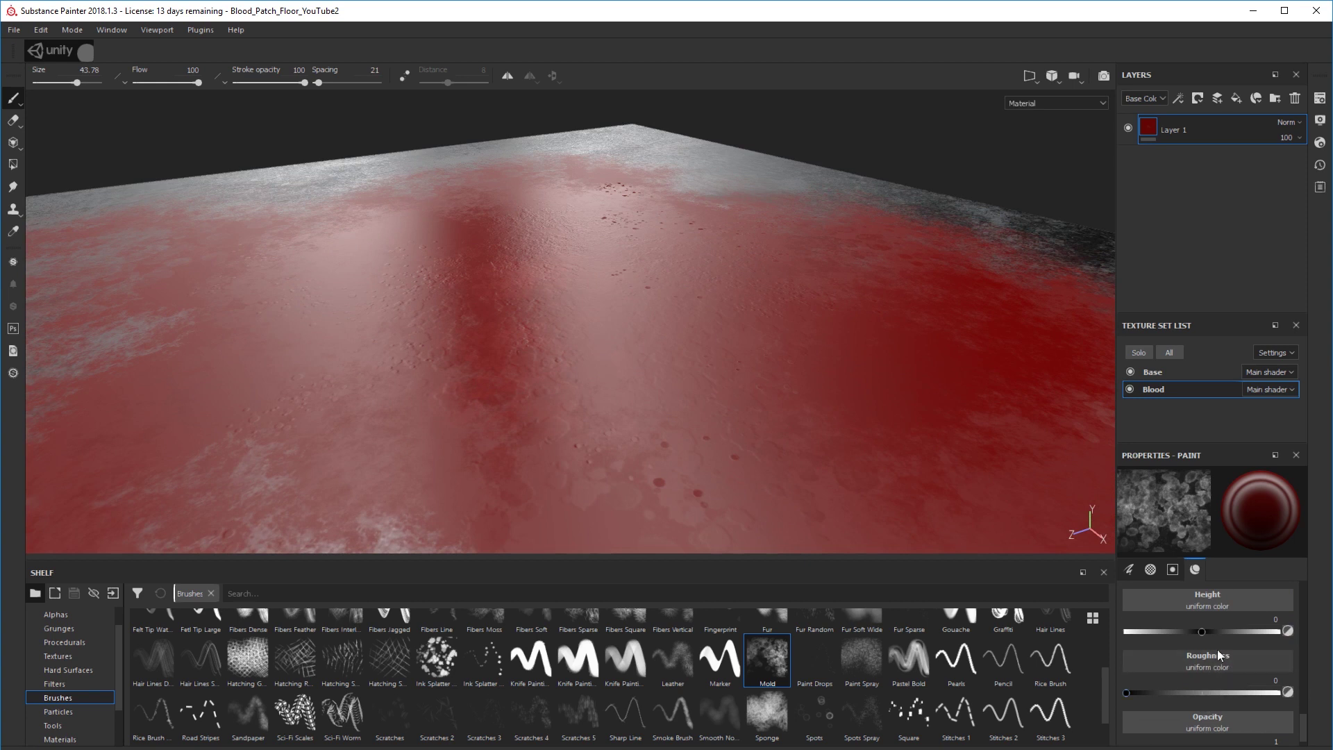
{"action": "left_click", "coordinate": [1205, 632]}
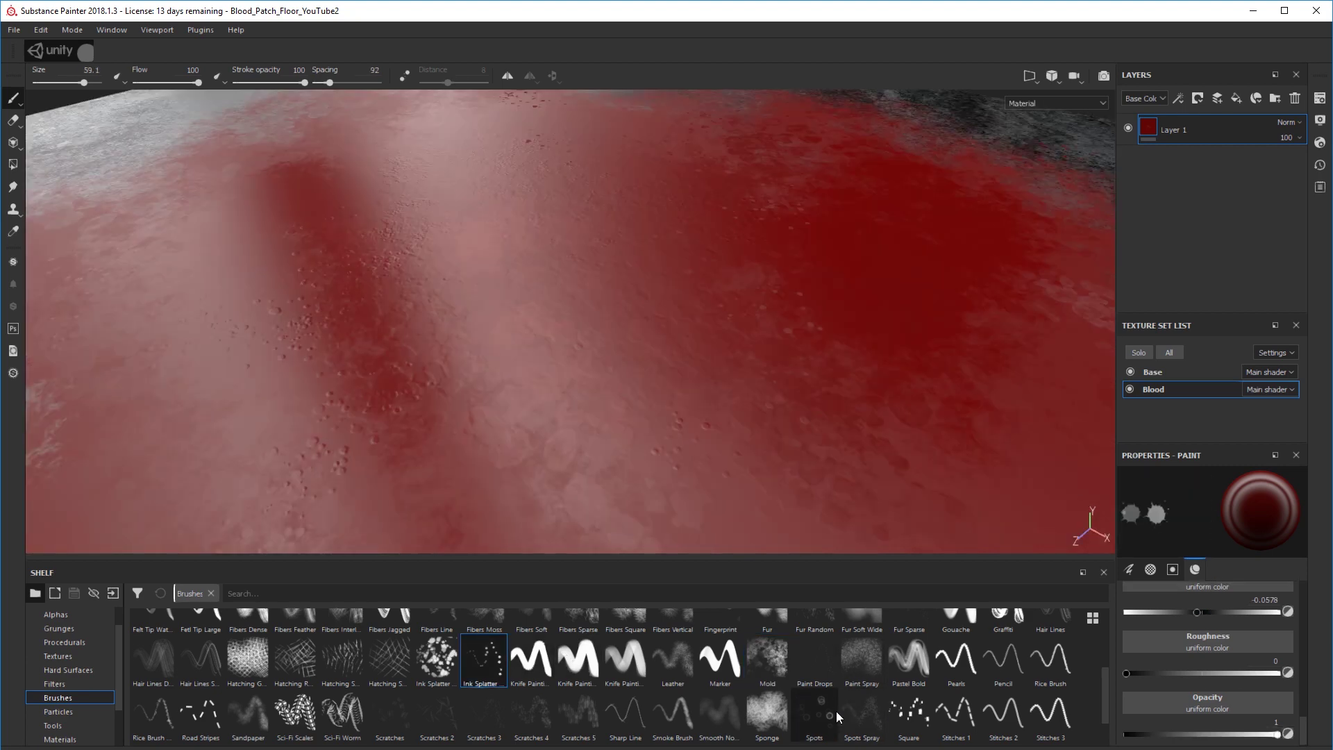
Load a bare-footprint alpha from the shelf and reduce the brush size to 12.33.
{"action": "scroll", "coordinate": [806, 685], "scroll_direction": "down", "scroll_amount": 1}
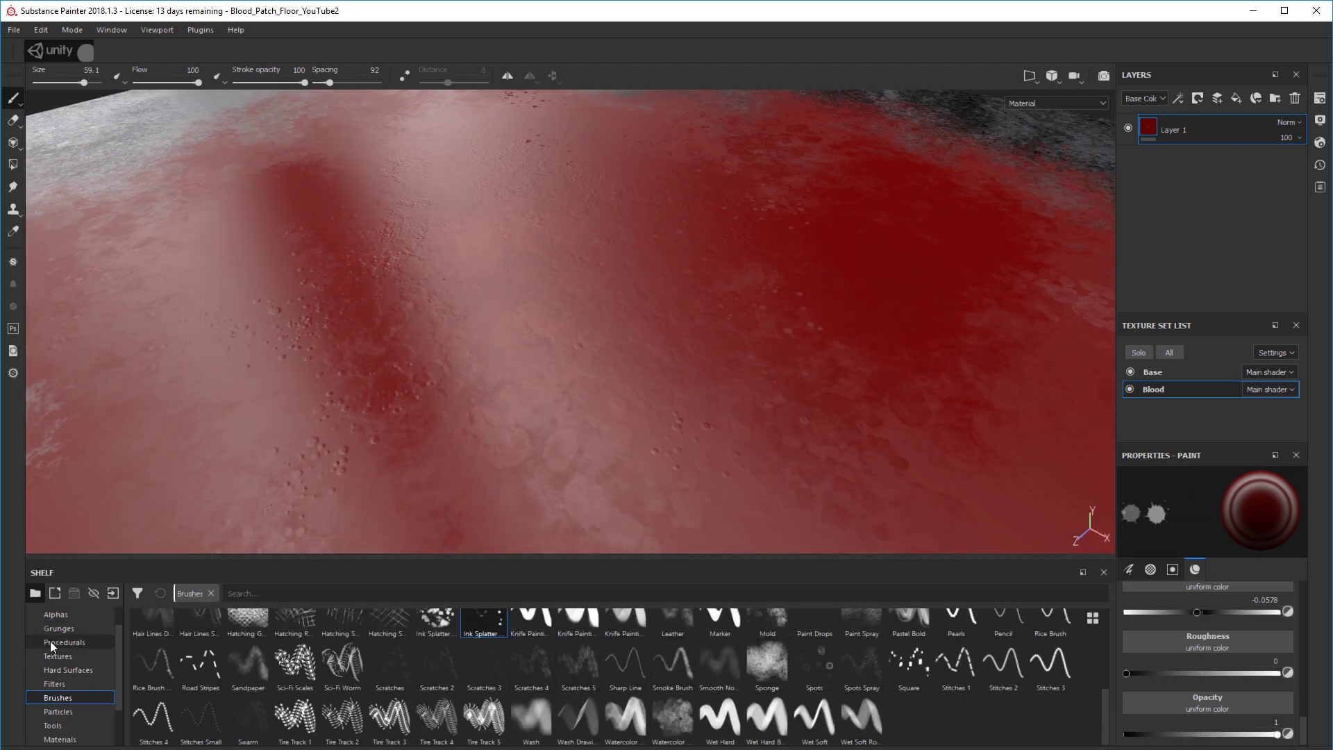
{"action": "left_click", "coordinate": [61, 614]}
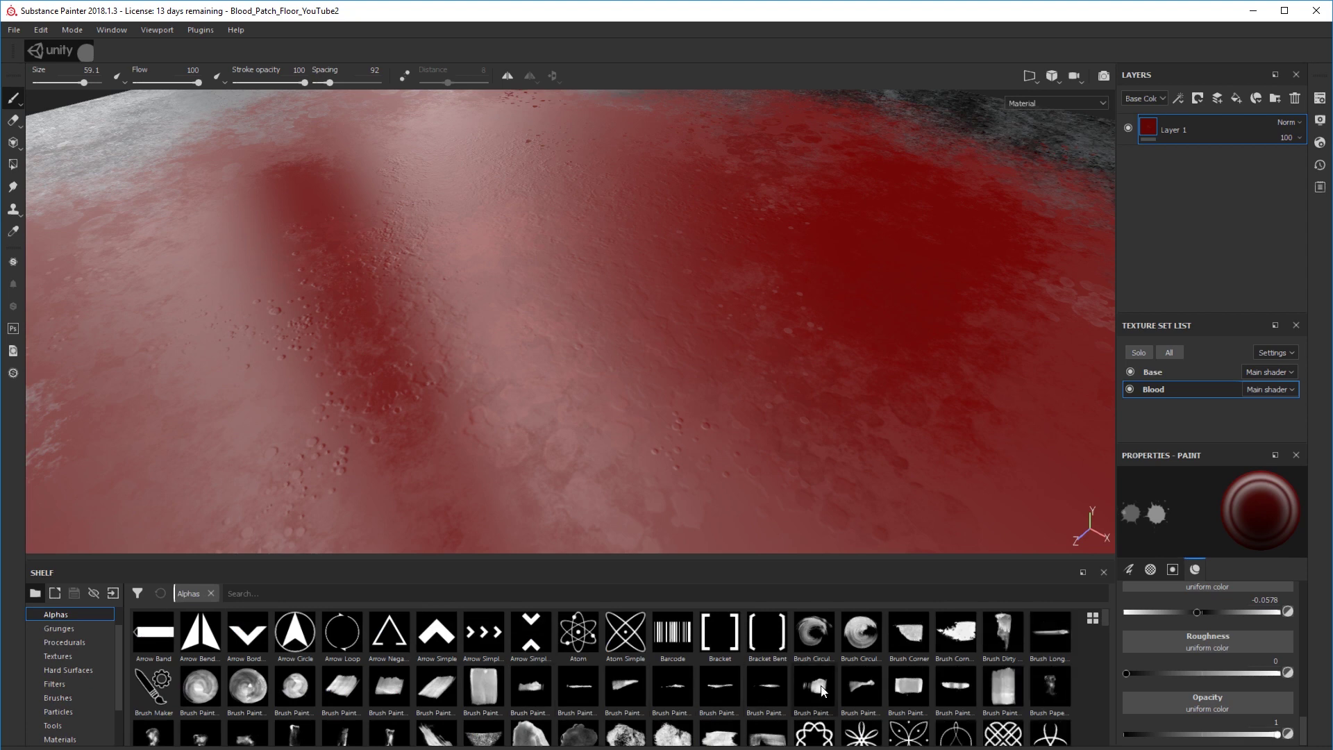
{"action": "scroll", "coordinate": [848, 686], "scroll_direction": "down", "scroll_amount": 3}
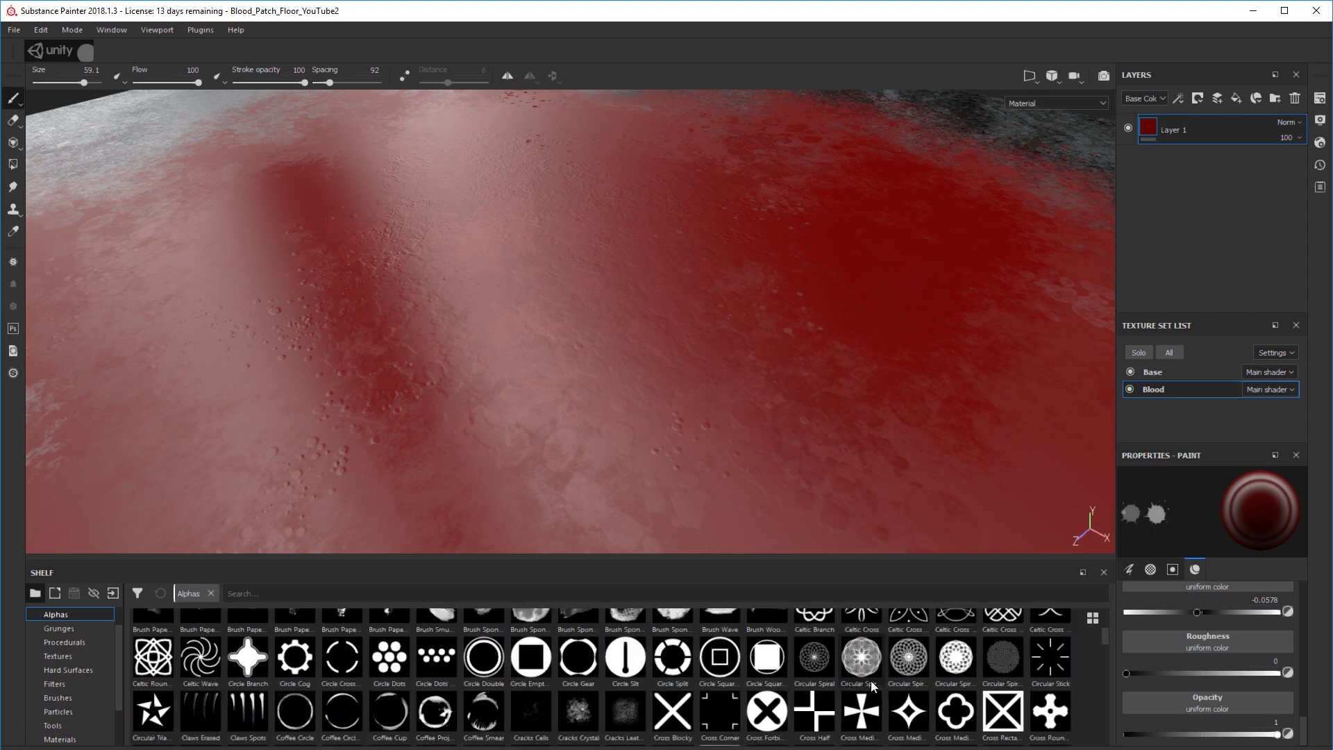
{"action": "scroll", "coordinate": [1107, 641], "scroll_direction": "down", "scroll_amount": 2}
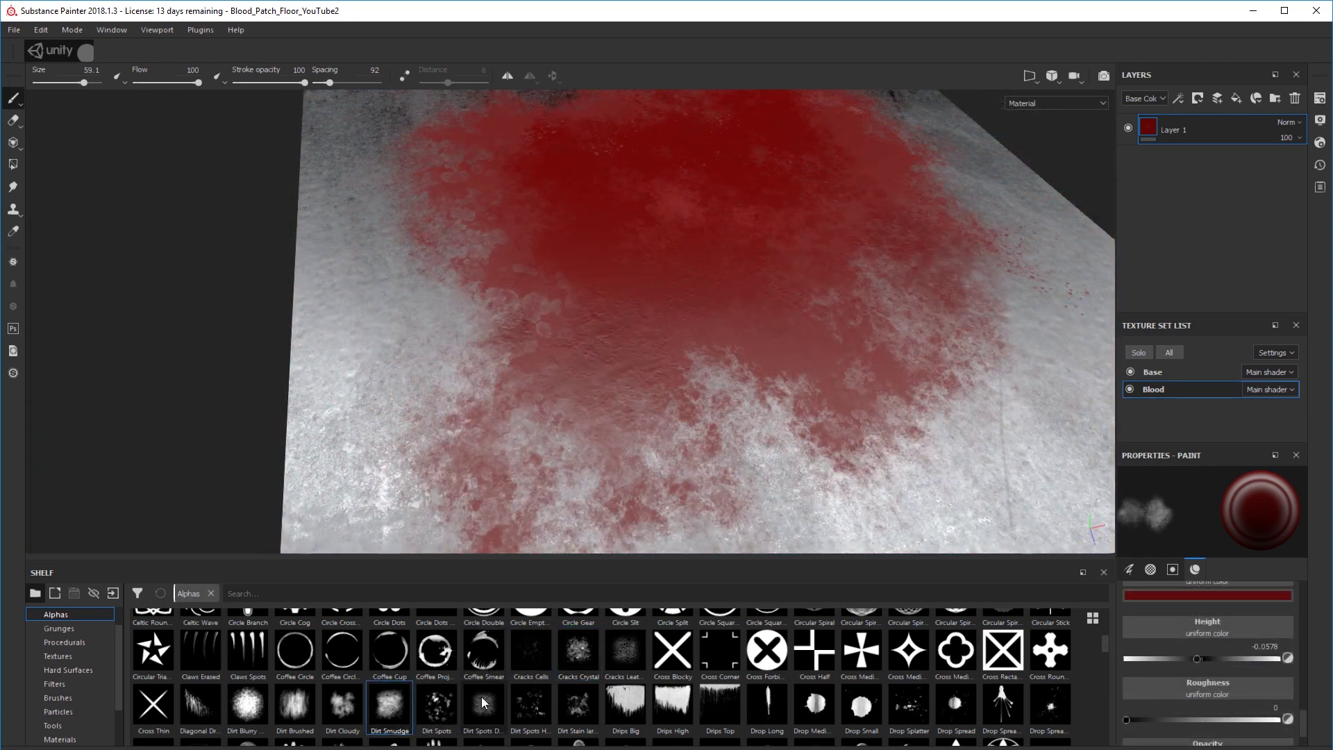
{"action": "scroll", "coordinate": [483, 701], "scroll_direction": "down", "scroll_amount": 5}
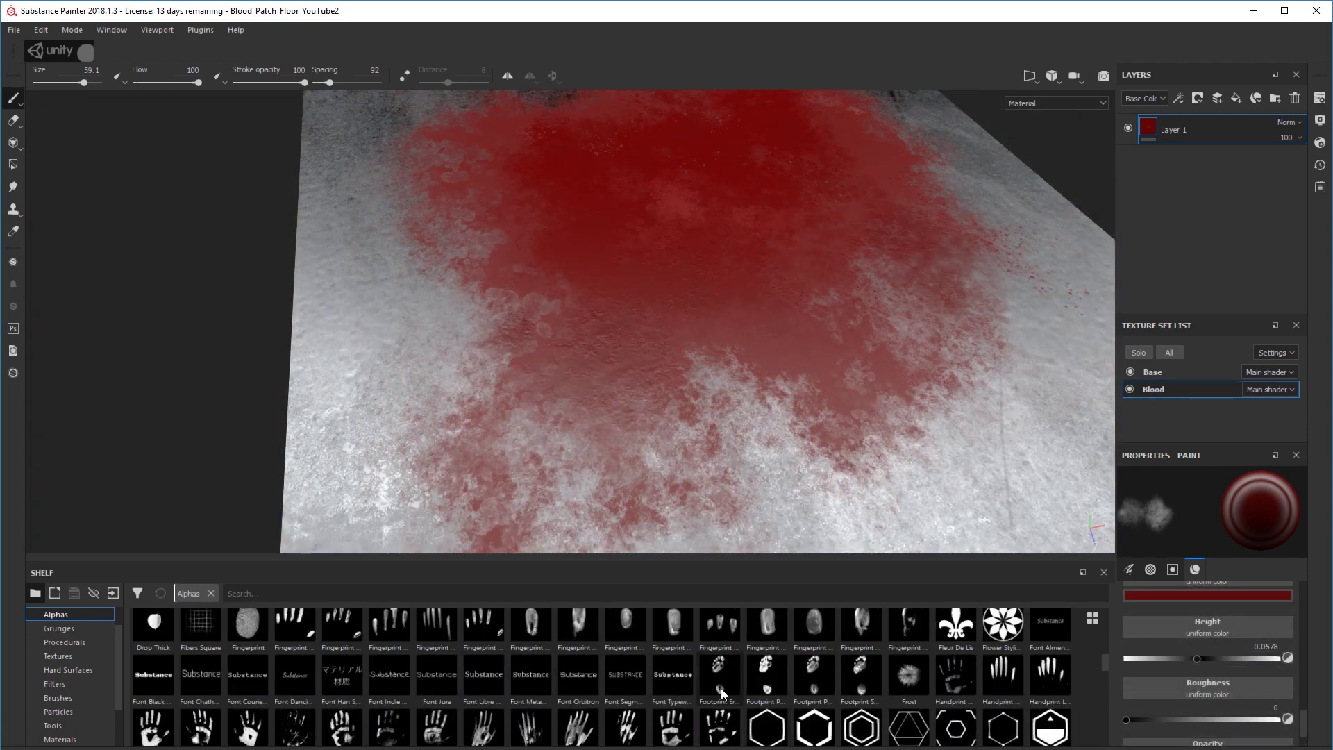
{"action": "left_click", "coordinate": [736, 685]}
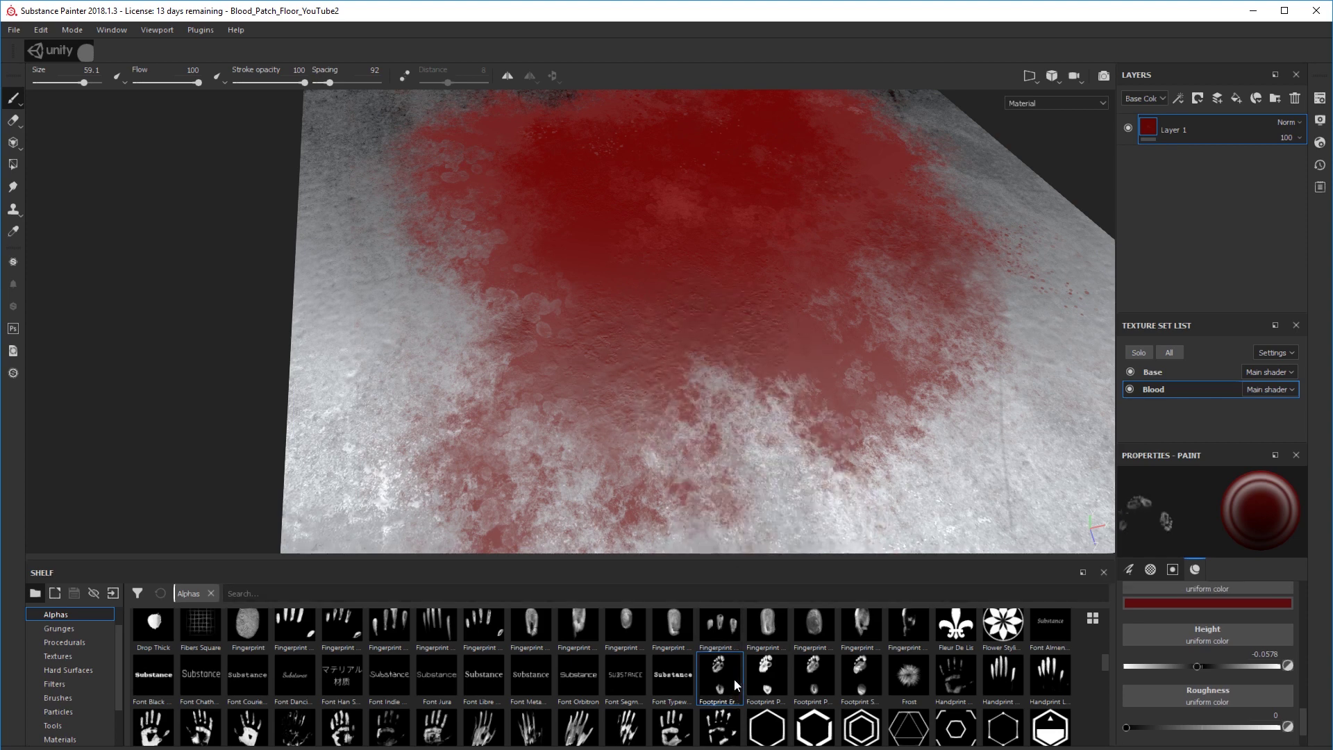
{"action": "right_click_drag", "start_coordinate": [639, 421], "coordinate": [499, 420], "text": "ctrl"}
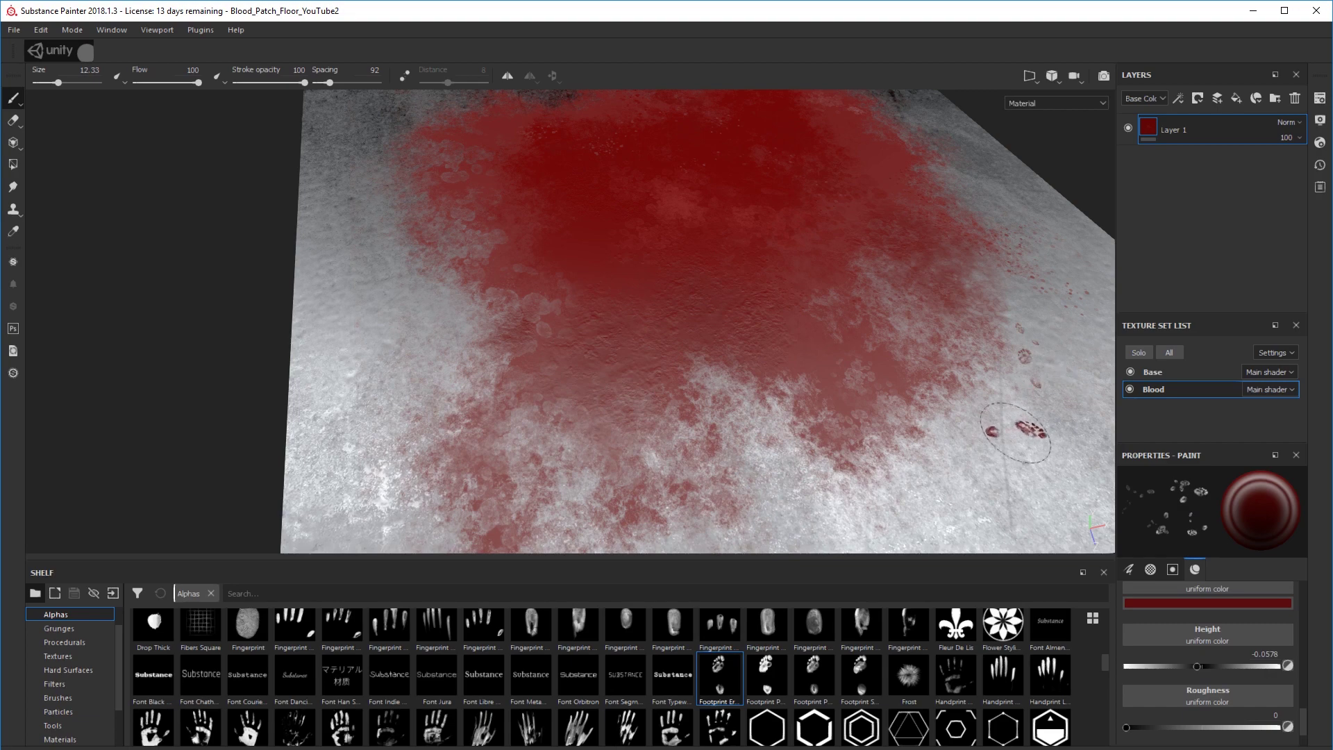
Try stamping bare footprints on the slab around the puddle's edge and inspect their relief up close.
{"action": "left_click_drag", "start_coordinate": [1016, 432], "coordinate": [694, 445], "text": "alt"}
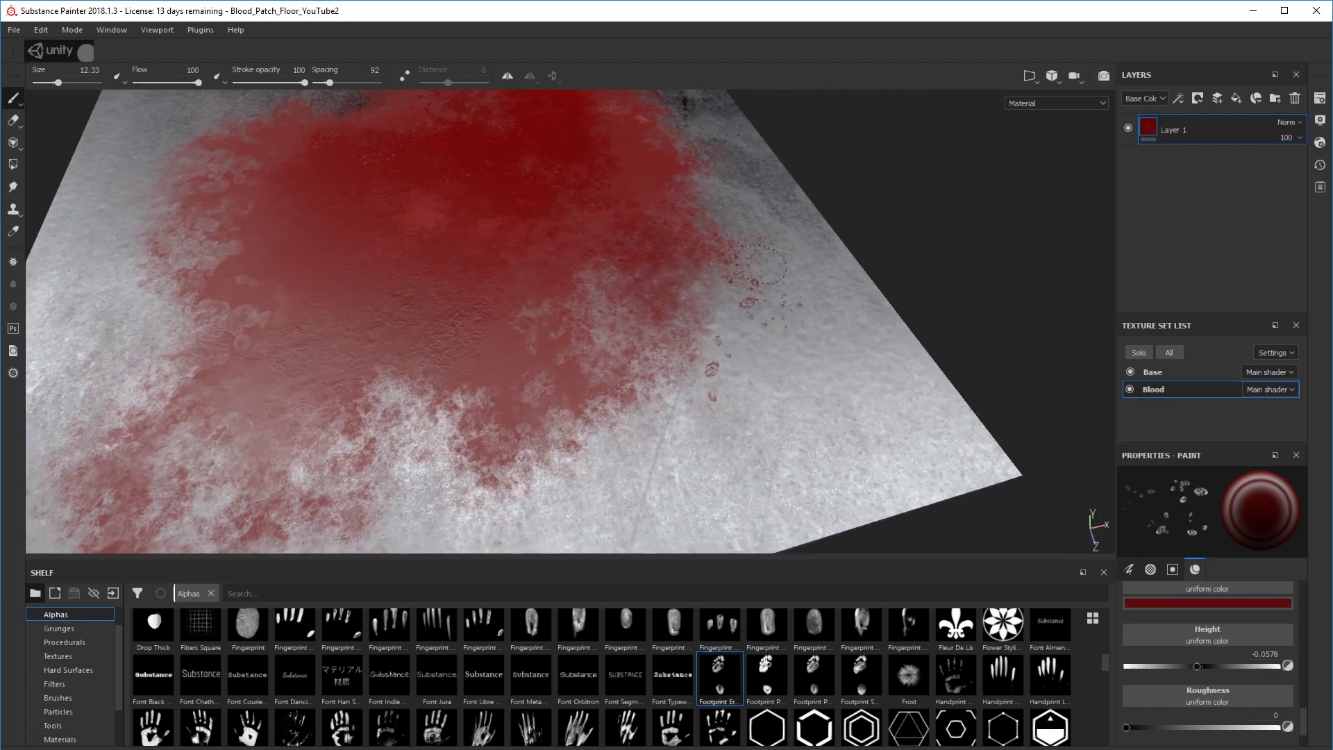
{"action": "mouse_move", "coordinate": [798, 364]}
{"action": "left_mouse_down", "text": "alt"}
{"action": "mouse_move", "coordinate": [695, 410]}
{"action": "mouse_move", "coordinate": [482, 468]}
{"action": "mouse_move", "coordinate": [453, 438]}
{"action": "left_mouse_up", "text": "alt"}
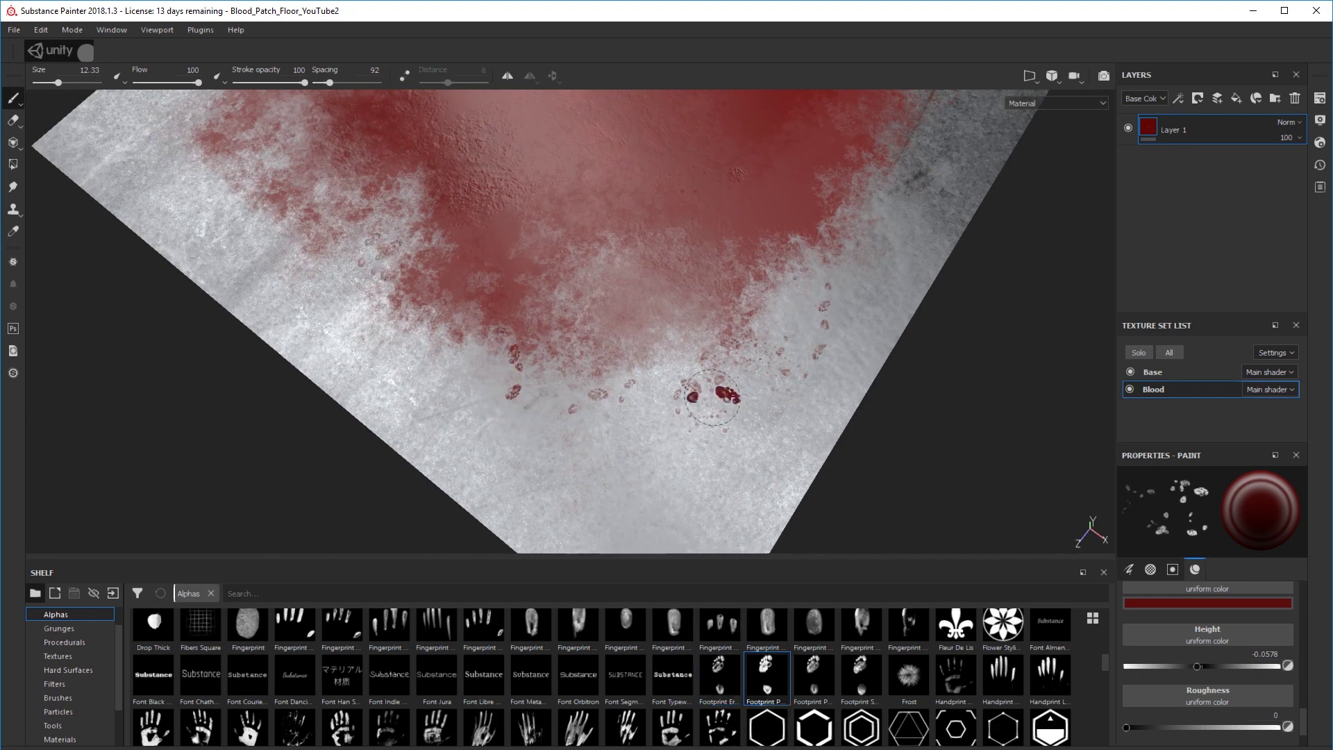
{"action": "mouse_move", "coordinate": [578, 375]}
{"action": "left_mouse_down", "text": "alt"}
{"action": "mouse_move", "coordinate": [780, 360]}
{"action": "mouse_move", "coordinate": [424, 408]}
{"action": "left_mouse_up", "text": "alt"}
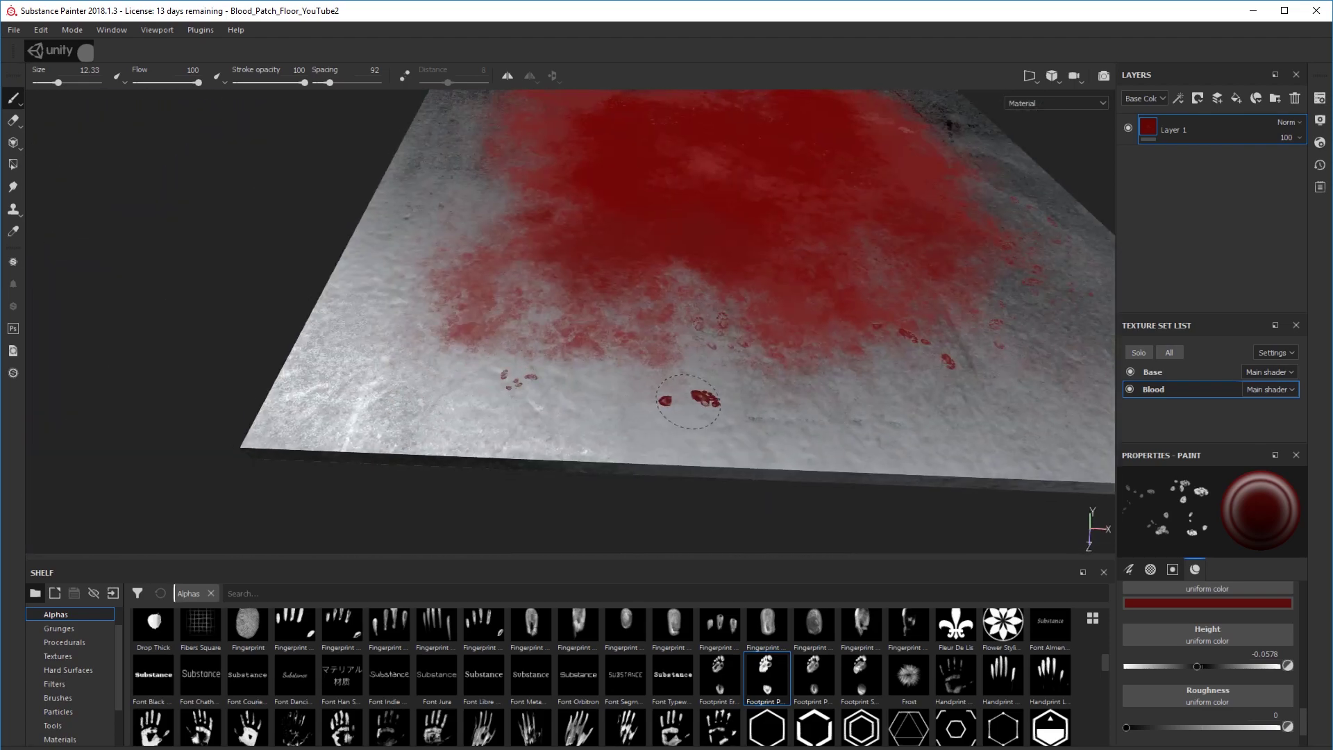
{"action": "left_click_drag", "start_coordinate": [688, 401], "coordinate": [931, 398], "text": "alt"}
{"action": "scroll", "coordinate": [648, 399], "scroll_direction": "up", "scroll_amount": 3}
{"action": "left_click_drag", "start_coordinate": [648, 398], "coordinate": [833, 327], "text": "alt"}
{"action": "scroll", "coordinate": [833, 333], "scroll_direction": "up", "scroll_amount": 4}
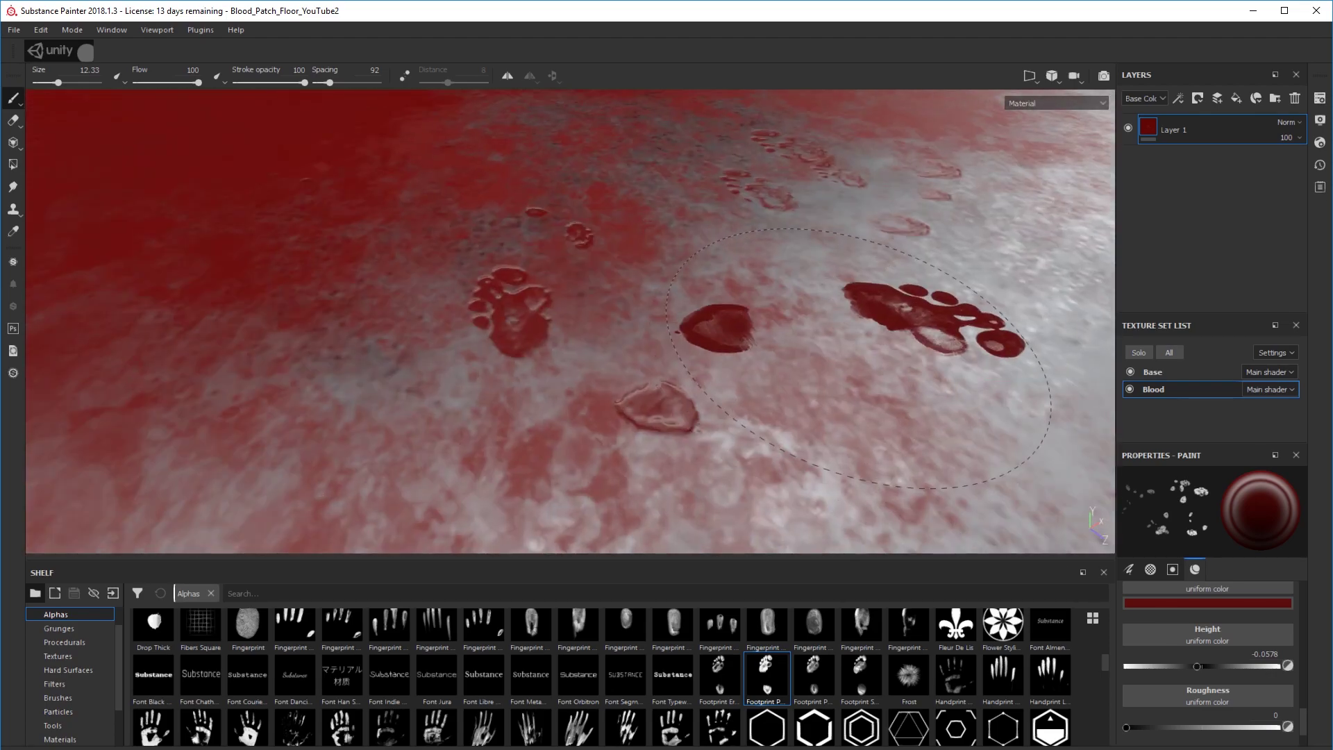
Set the brush height to 0.0311 and undo the sunken footprints at the puddle's edge.
{"action": "left_click_drag", "start_coordinate": [1197, 665], "coordinate": [1204, 666]}
{"action": "key", "text": "ctrl+z"}
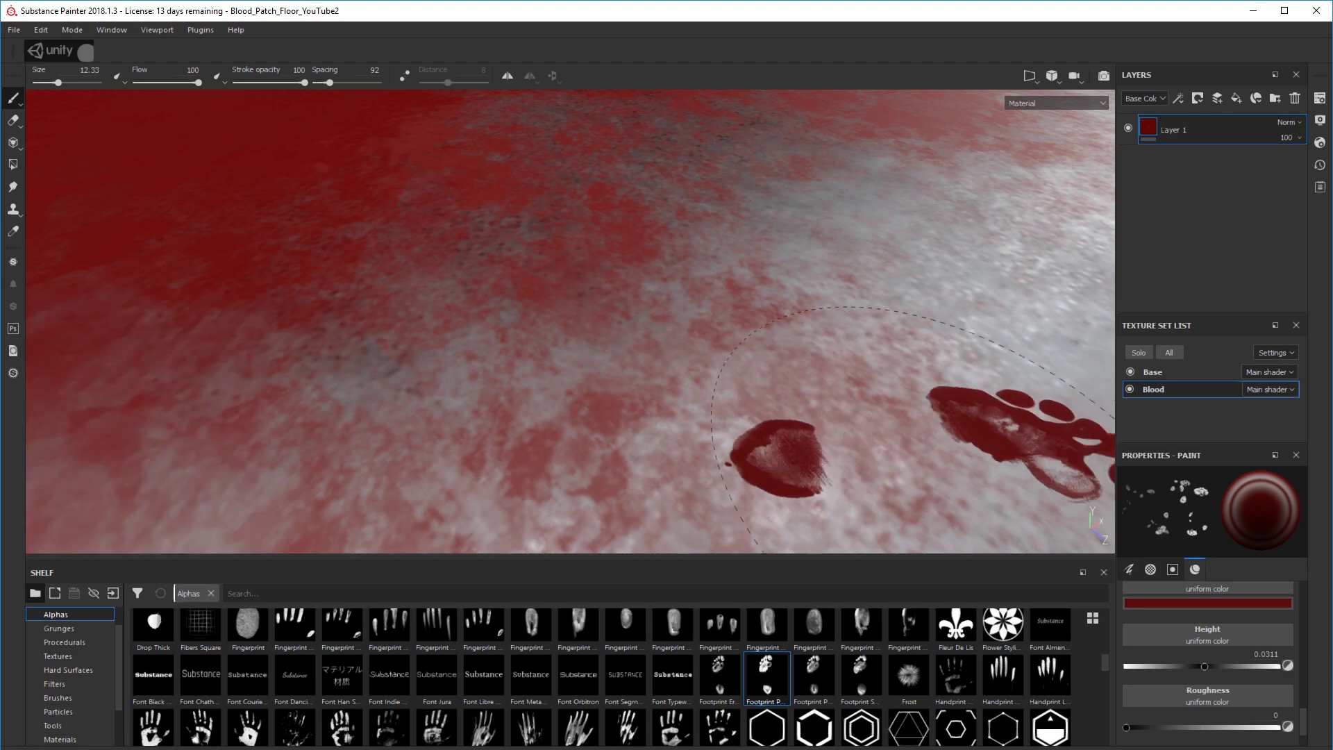
{"action": "scroll", "coordinate": [688, 416], "scroll_direction": "down", "scroll_amount": 2}
{"action": "mouse_move", "coordinate": [739, 520]}
{"action": "left_mouse_down", "text": "alt"}
{"action": "mouse_move", "coordinate": [621, 406]}
{"action": "mouse_move", "coordinate": [756, 442]}
{"action": "left_mouse_up", "text": "alt"}
{"action": "scroll", "coordinate": [756, 441], "scroll_direction": "down", "scroll_amount": 3}
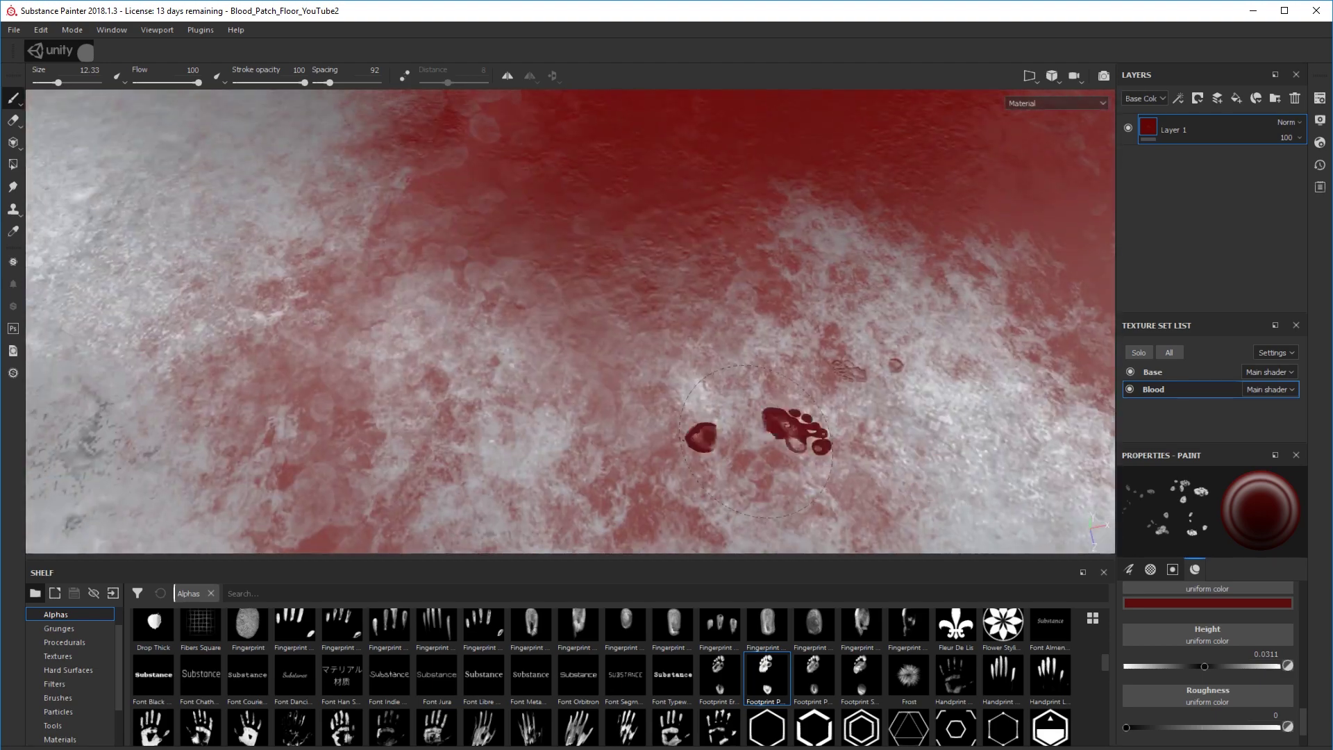
Set the brush roughness to 0.6133 and stamp a footprint on the bare slab beside the puddle.
{"action": "left_click_drag", "start_coordinate": [1126, 727], "coordinate": [1220, 727]}
{"action": "mouse_move", "coordinate": [694, 313]}
{"action": "left_mouse_down", "text": "alt"}
{"action": "mouse_move", "coordinate": [624, 456]}
{"action": "mouse_move", "coordinate": [694, 393]}
{"action": "left_mouse_up", "text": "alt"}
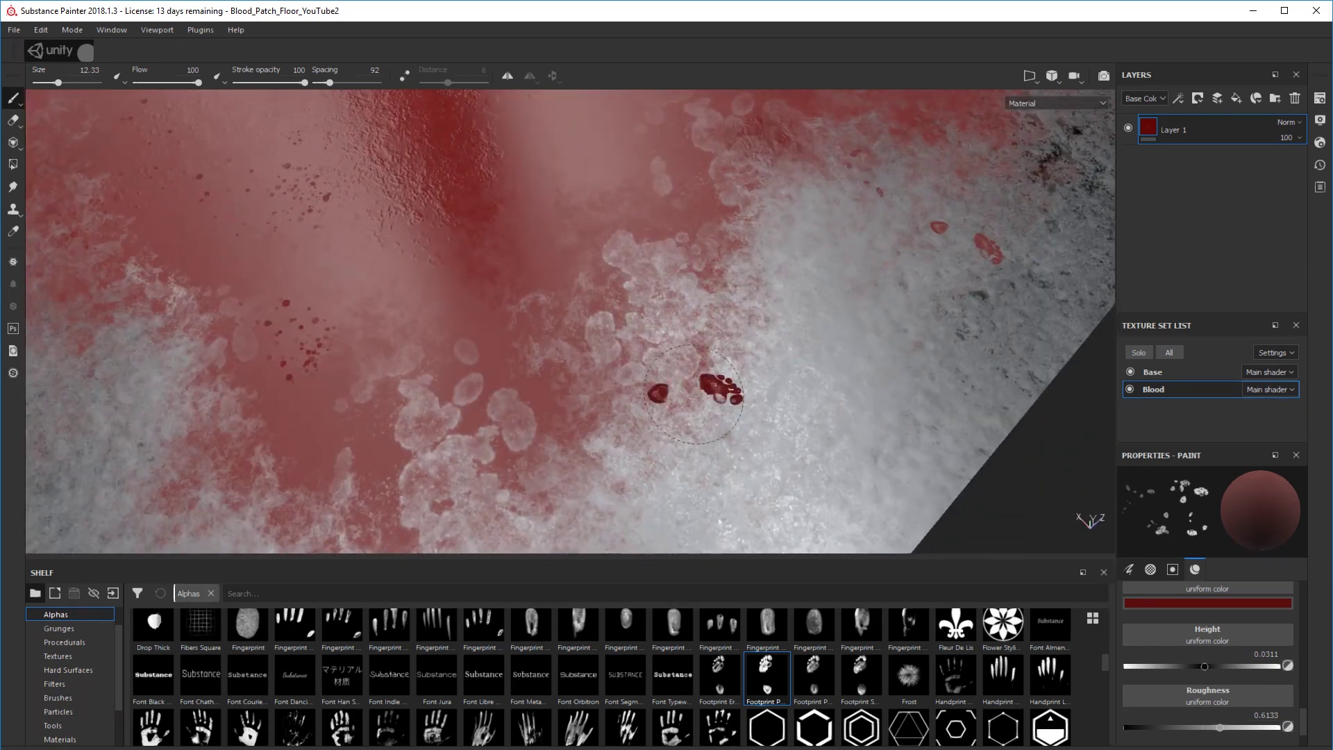
{"action": "middle_click_drag", "start_coordinate": [694, 394], "coordinate": [777, 350], "text": "alt"}
Load a handprint alpha and size the brush to 7.14 for a print at the puddle's edge.
{"action": "left_click", "coordinate": [152, 726]}
{"action": "key", "text": "bracketleft"}
{"action": "key", "text": "bracketleft"}
{"action": "key", "text": "bracketleft"}
{"action": "key", "text": "bracketleft"}
{"action": "key", "text": "bracketleft"}
{"action": "key", "text": "bracketleft"}
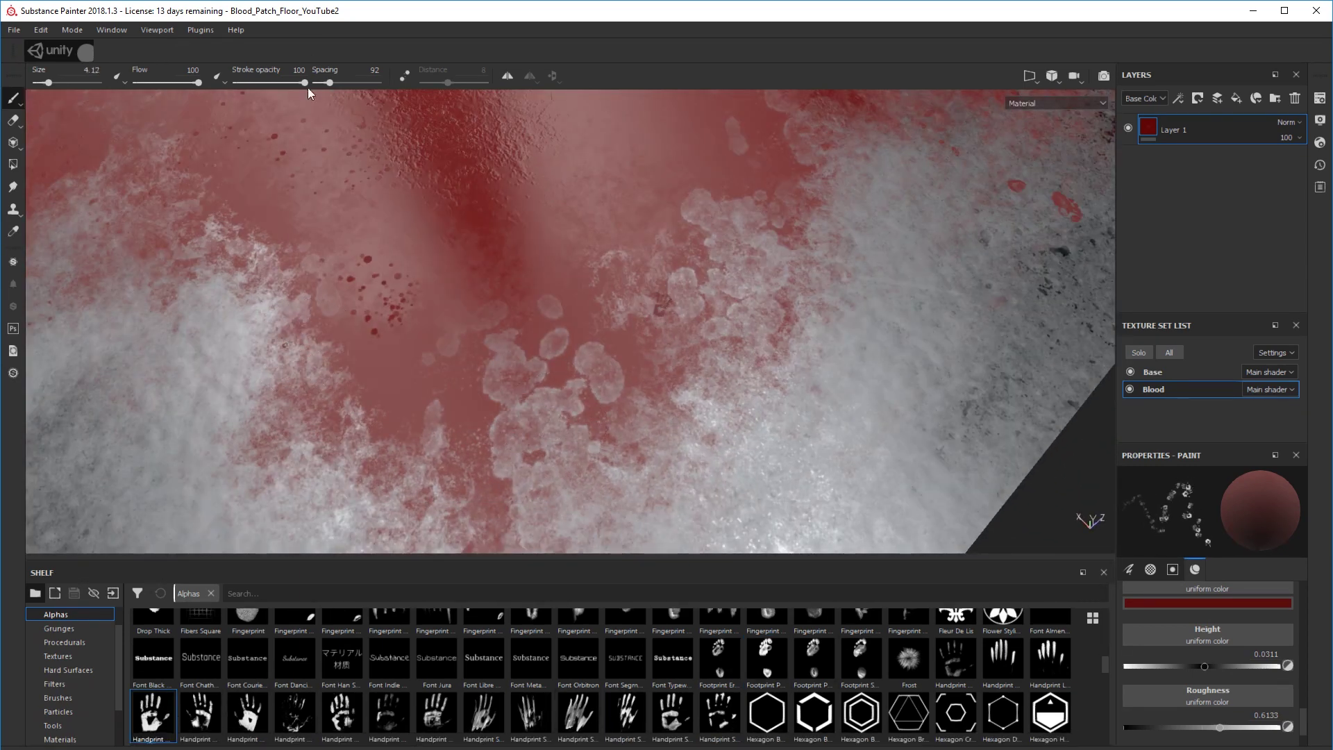
{"action": "right_click_drag", "start_coordinate": [135, 243], "coordinate": [223, 368], "text": "ctrl"}
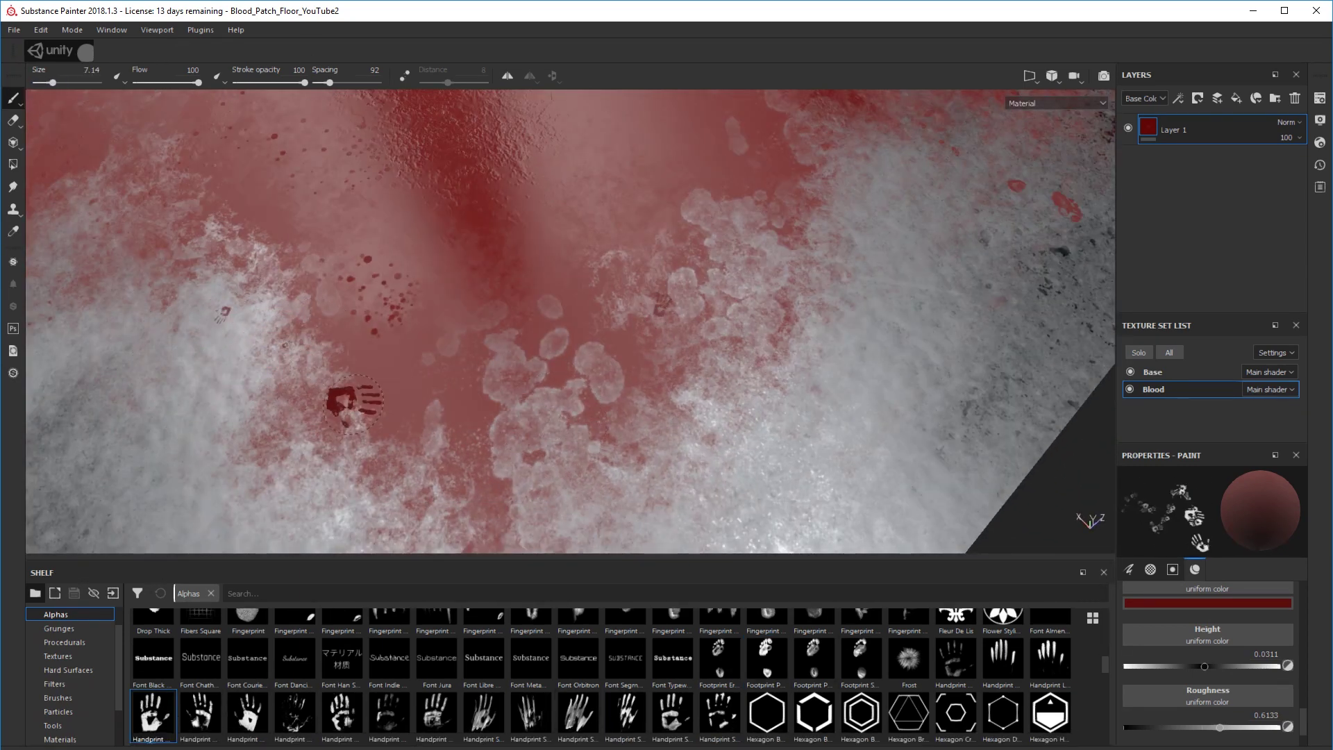
Try smearing handprints at the puddle's edge with spacing 5 and brush size 3.21, and undo them.
{"action": "left_click_drag", "start_coordinate": [353, 404], "coordinate": [402, 383], "text": "alt"}
{"action": "left_click_drag", "start_coordinate": [293, 83], "coordinate": [305, 83]}
{"action": "left_click", "coordinate": [315, 83]}
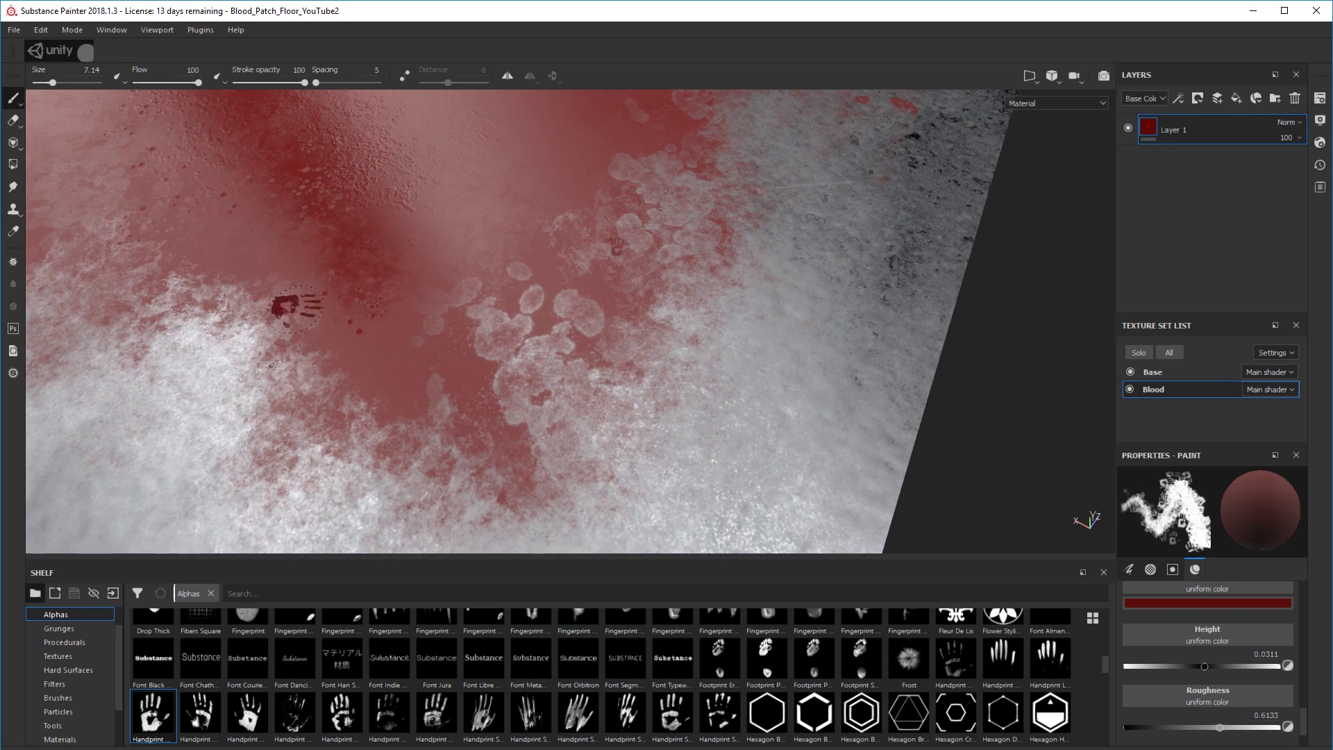
{"action": "left_click_drag", "start_coordinate": [485, 389], "coordinate": [431, 369], "text": "alt"}
{"action": "middle_click_drag", "start_coordinate": [431, 368], "coordinate": [690, 294], "text": "alt"}
{"action": "key", "text": "ctrl+z"}
{"action": "key", "text": "ctrl+z"}
{"action": "right_click_drag", "start_coordinate": [602, 375], "coordinate": [553, 375], "text": "ctrl"}
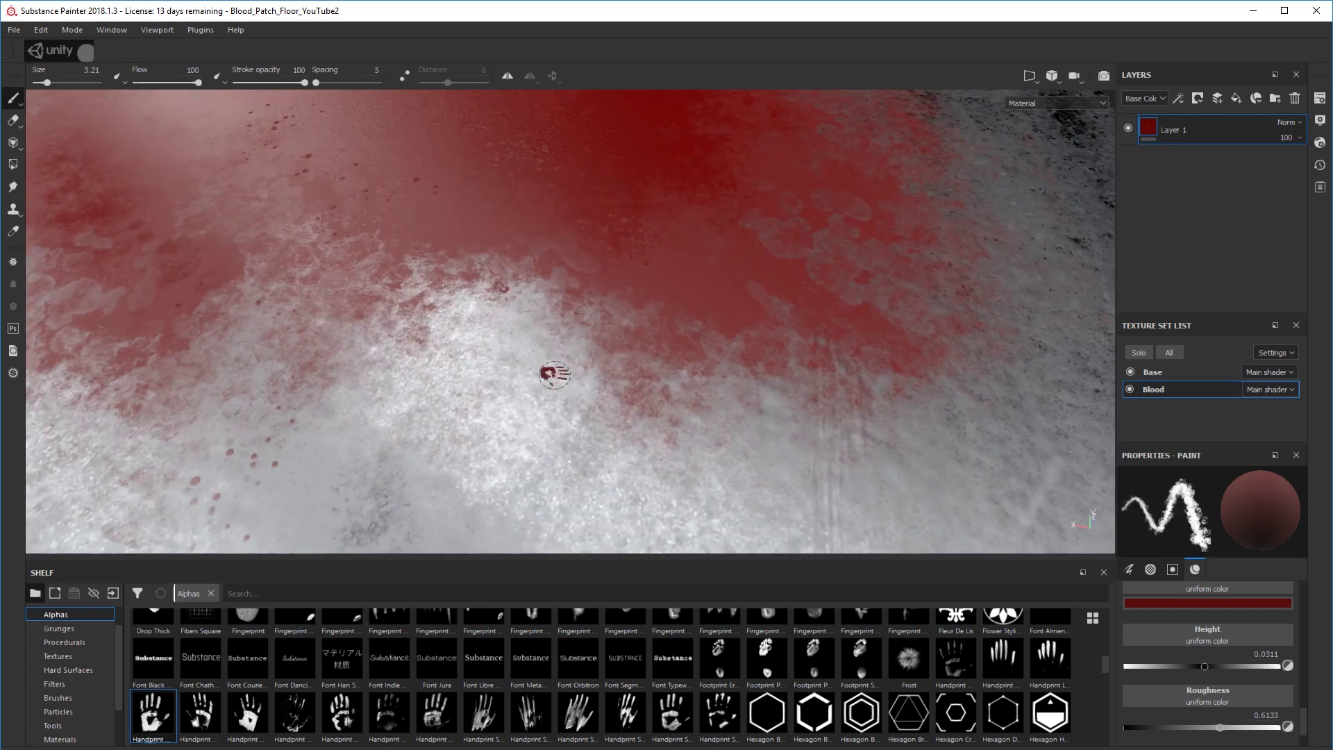
{"action": "key", "text": "ctrl+z"}
Load the Mold alpha and enlarge the brush to 13.09.
{"action": "left_click_drag", "start_coordinate": [280, 274], "coordinate": [683, 354], "text": "alt"}
{"action": "scroll", "coordinate": [823, 704], "scroll_direction": "down", "scroll_amount": 3}
{"action": "left_click", "coordinate": [581, 680]}
{"action": "mouse_move", "coordinate": [473, 369]}
{"action": "right_mouse_down", "text": "ctrl"}
{"action": "mouse_move", "coordinate": [554, 370]}
{"action": "mouse_move", "coordinate": [510, 369]}
{"action": "right_mouse_up", "text": "ctrl"}
{"action": "left_click_drag", "start_coordinate": [510, 369], "coordinate": [615, 289], "text": "alt"}
{"action": "mouse_move", "coordinate": [750, 368]}
{"action": "left_mouse_down", "text": "alt"}
{"action": "mouse_move", "coordinate": [653, 334]}
{"action": "mouse_move", "coordinate": [574, 377]}
{"action": "mouse_move", "coordinate": [913, 456]}
{"action": "mouse_move", "coordinate": [743, 463]}
{"action": "left_mouse_up", "text": "alt"}
{"action": "scroll", "coordinate": [1215, 675], "scroll_direction": "up", "scroll_amount": 3}
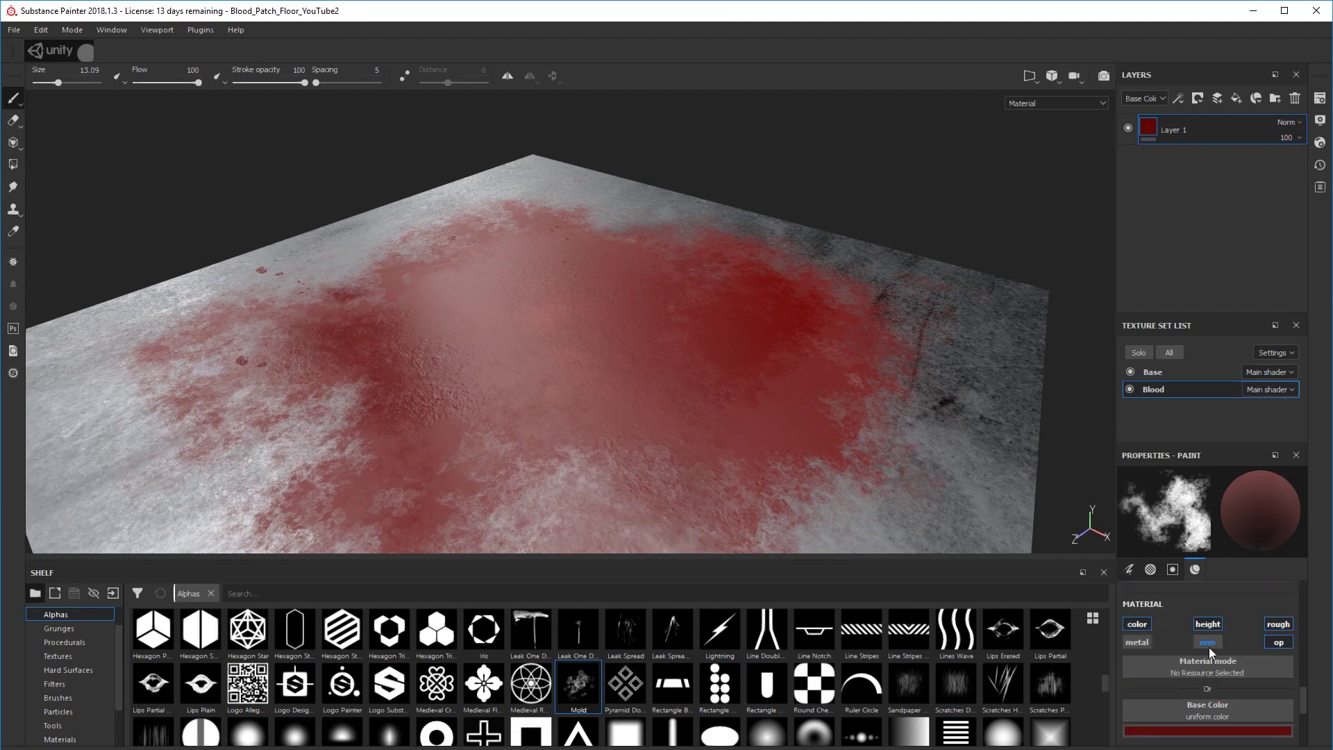
Restrict the brush to the opacity channel only and set its opacity to 0.2356.
{"action": "left_click_drag", "start_coordinate": [507, 372], "coordinate": [756, 434], "text": "alt"}
{"action": "scroll", "coordinate": [706, 417], "scroll_direction": "up", "scroll_amount": 3}
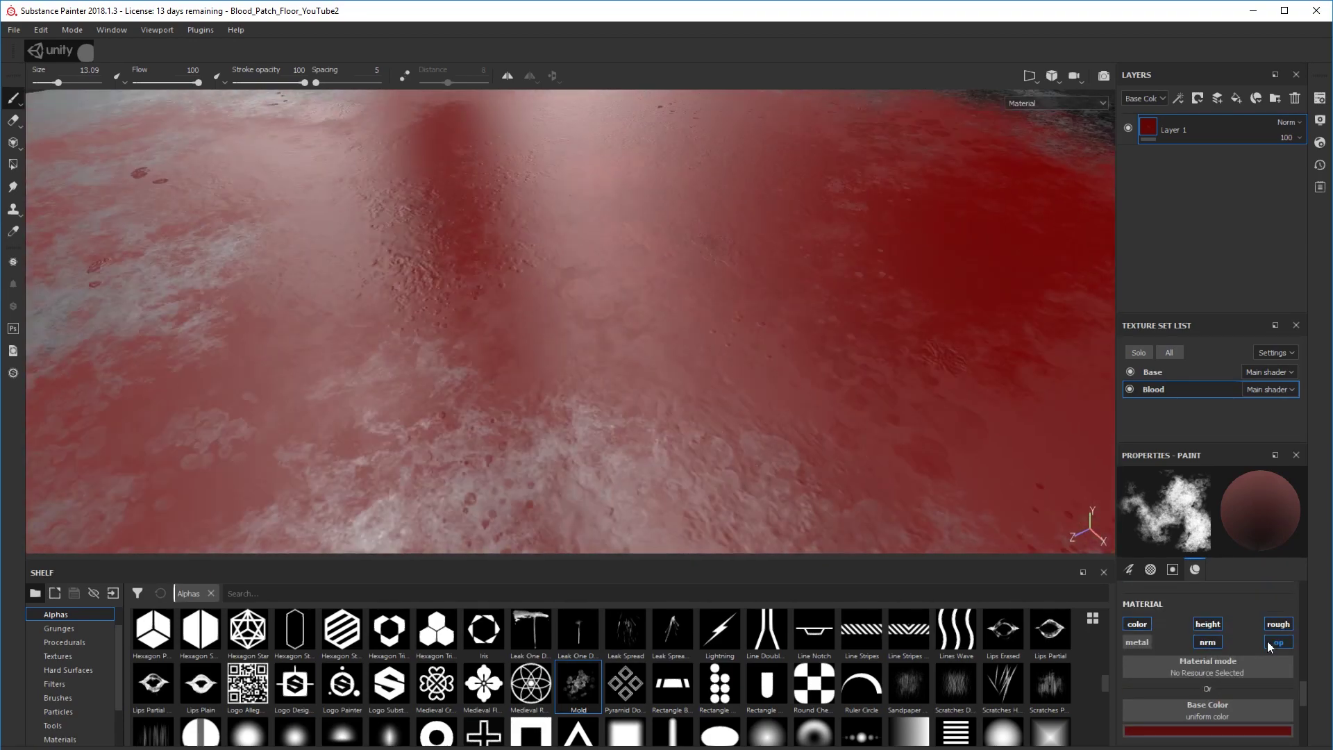
{"action": "left_click", "coordinate": [1143, 625]}
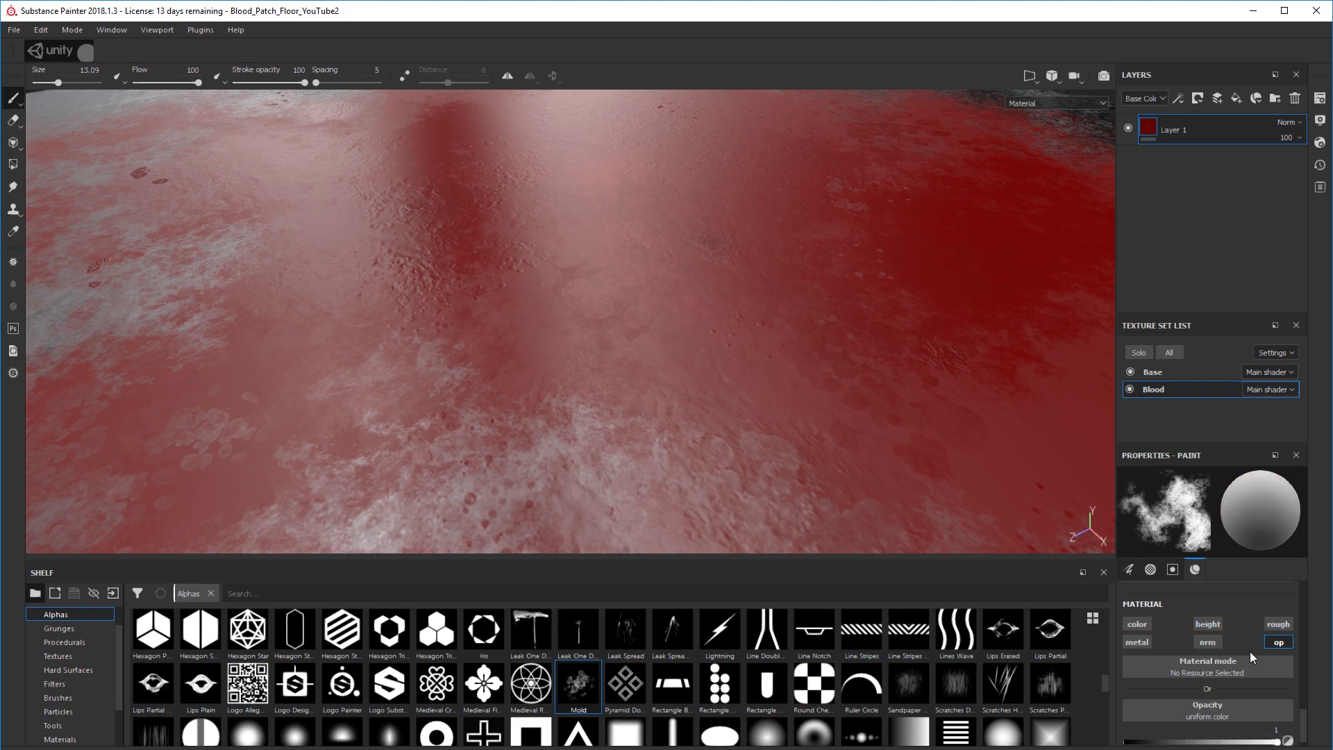
{"action": "scroll", "coordinate": [1242, 666], "scroll_direction": "down", "scroll_amount": 1}
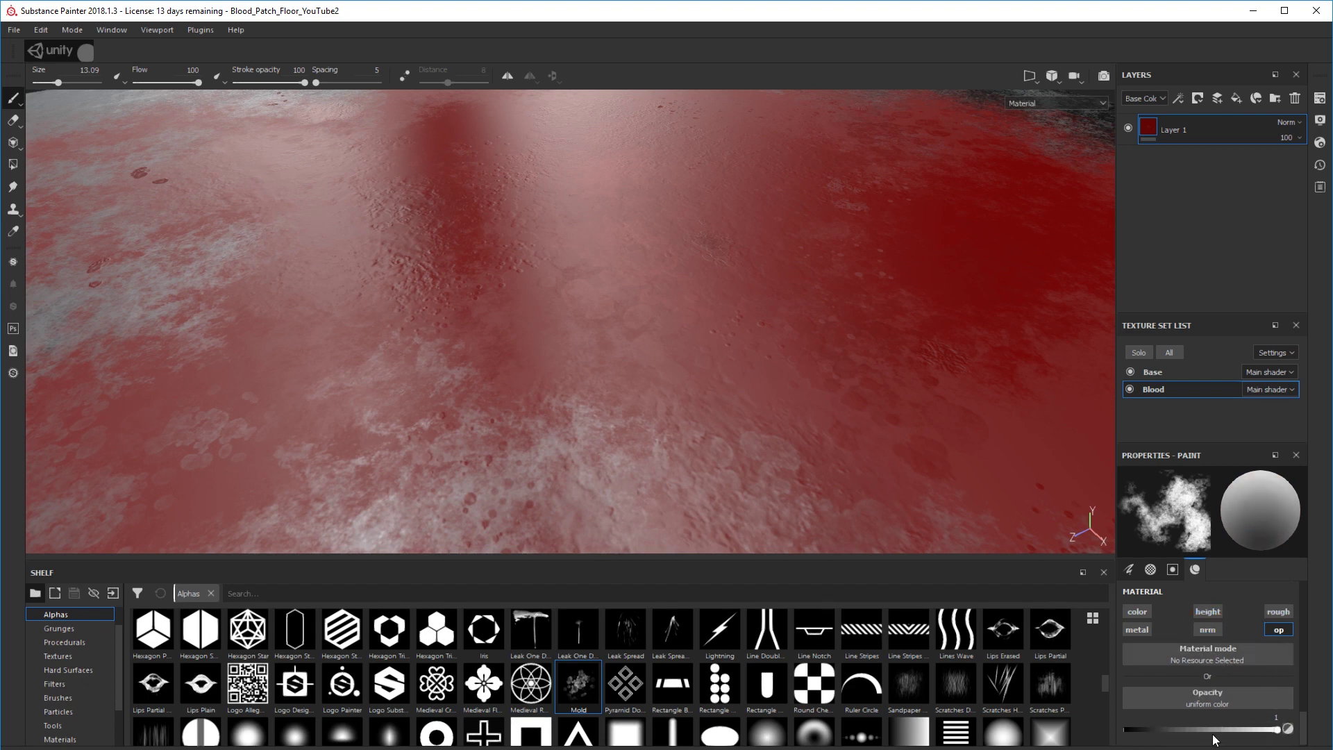
{"action": "left_click_drag", "start_coordinate": [1213, 730], "coordinate": [1161, 730]}
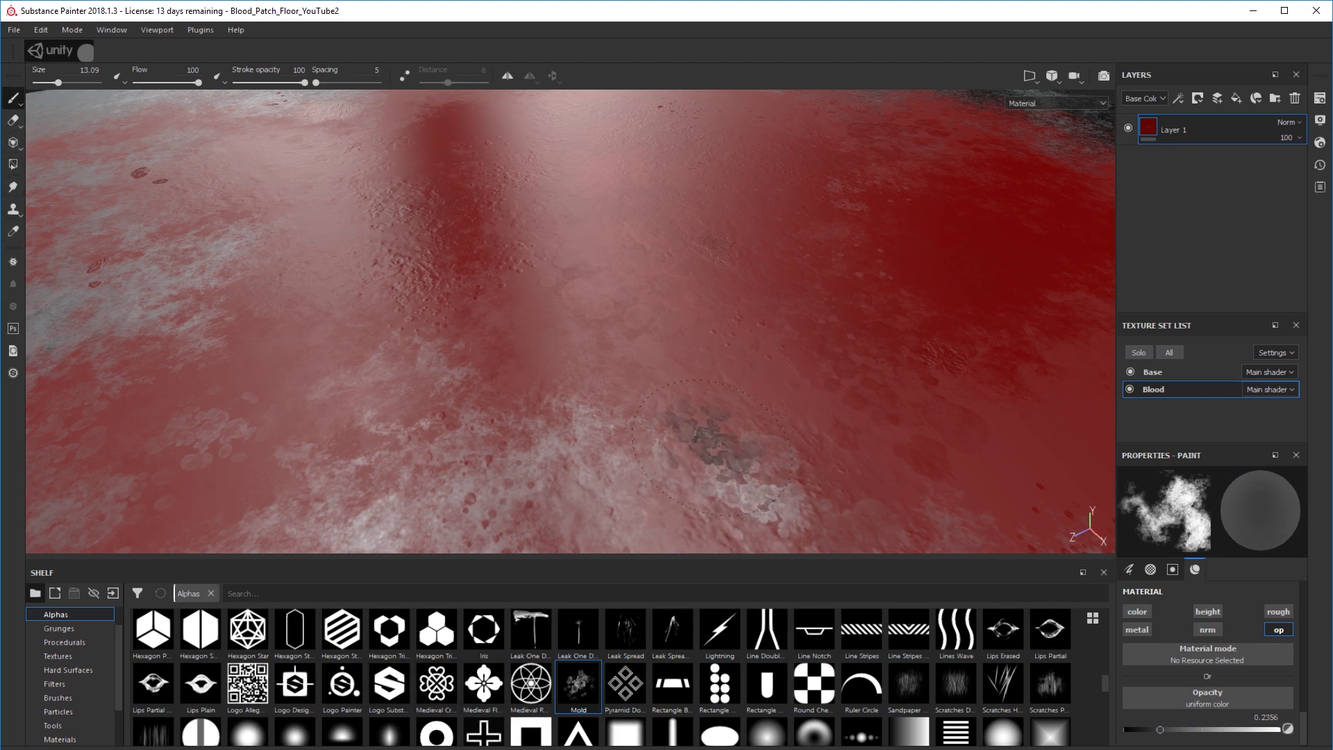
Fade the puddle's near edge with Mold opacity dabs, enlarging the brush to 38.65.
{"action": "left_click", "coordinate": [826, 470]}
{"action": "left_click_drag", "start_coordinate": [871, 479], "coordinate": [910, 490], "text": "alt"}
{"action": "scroll", "coordinate": [910, 486], "scroll_direction": "down", "scroll_amount": 5}
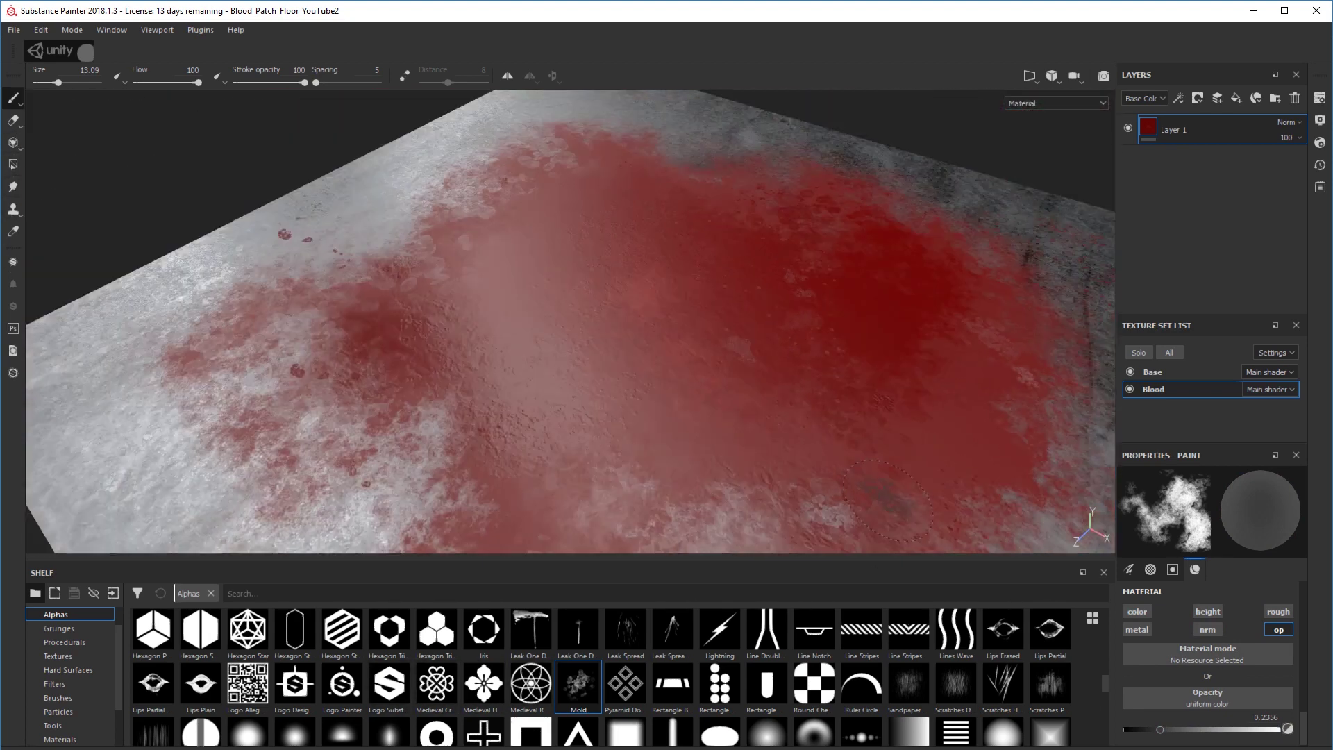
{"action": "right_click_drag", "start_coordinate": [910, 486], "coordinate": [854, 486], "text": "ctrl"}
{"action": "key", "text": "bracketright"}
{"action": "key", "text": "bracketright"}
{"action": "key", "text": "bracketright"}
{"action": "key", "text": "bracketright"}
{"action": "key", "text": "bracketright"}
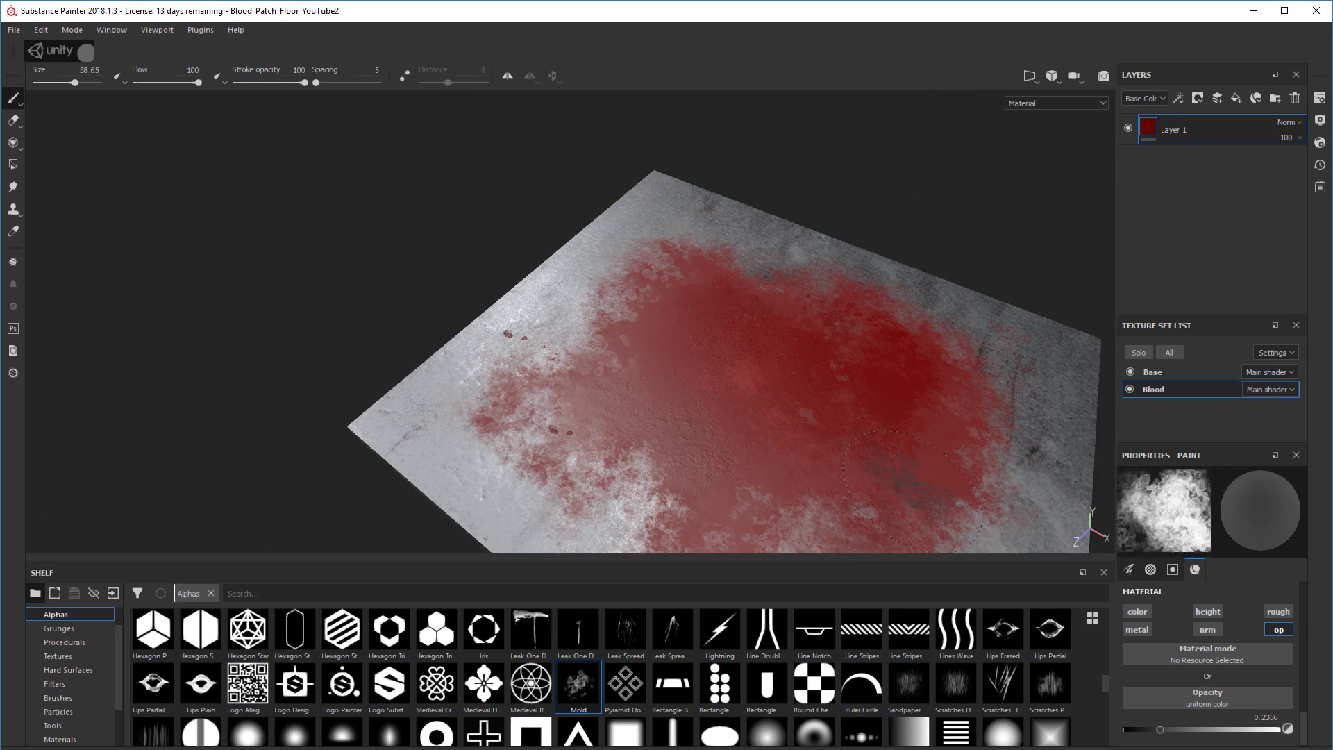
{"action": "left_click_drag", "start_coordinate": [959, 490], "coordinate": [806, 500], "text": "alt"}
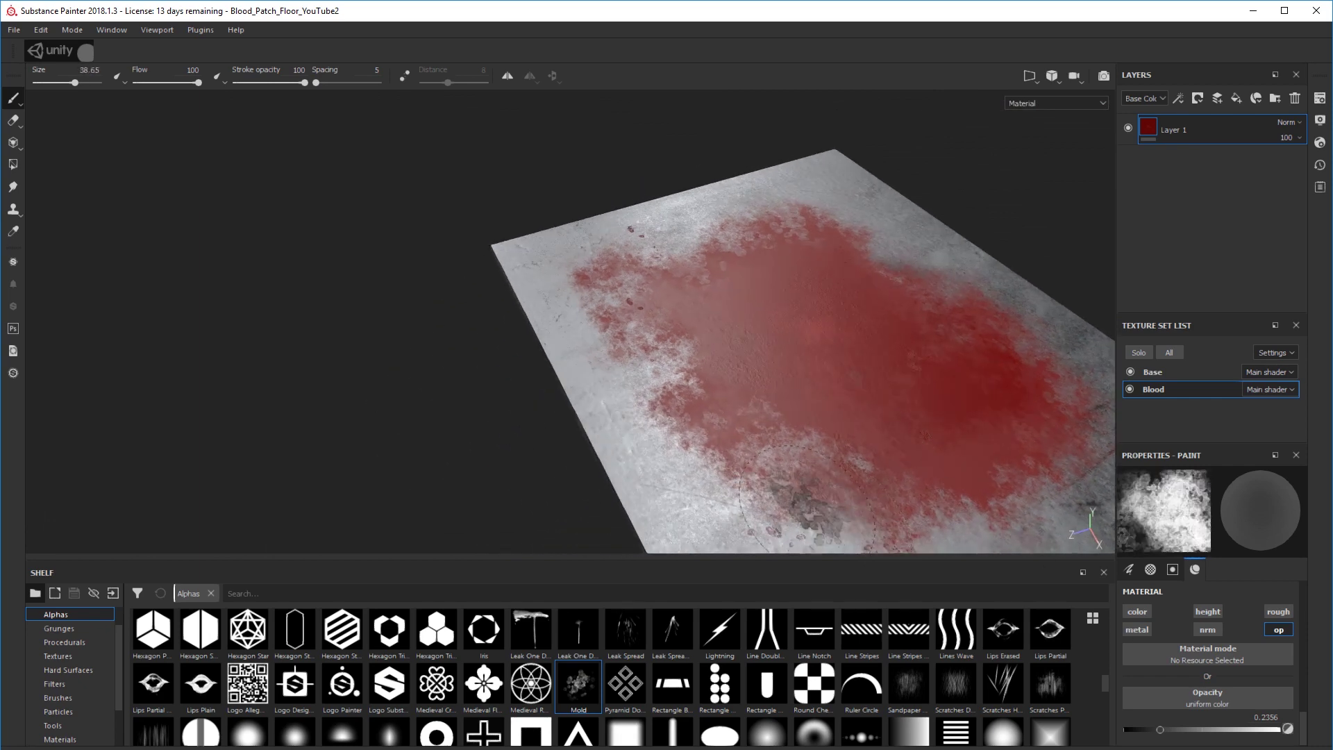
Switch to the Sponge brush at size 41.96 and lower its opacity to 0.0933.
{"action": "left_click", "coordinate": [60, 700]}
{"action": "left_click", "coordinate": [768, 675]}
{"action": "right_click_drag", "start_coordinate": [941, 519], "coordinate": [986, 519], "text": "ctrl"}
{"action": "left_click_drag", "start_coordinate": [947, 519], "coordinate": [1069, 496], "text": "alt"}
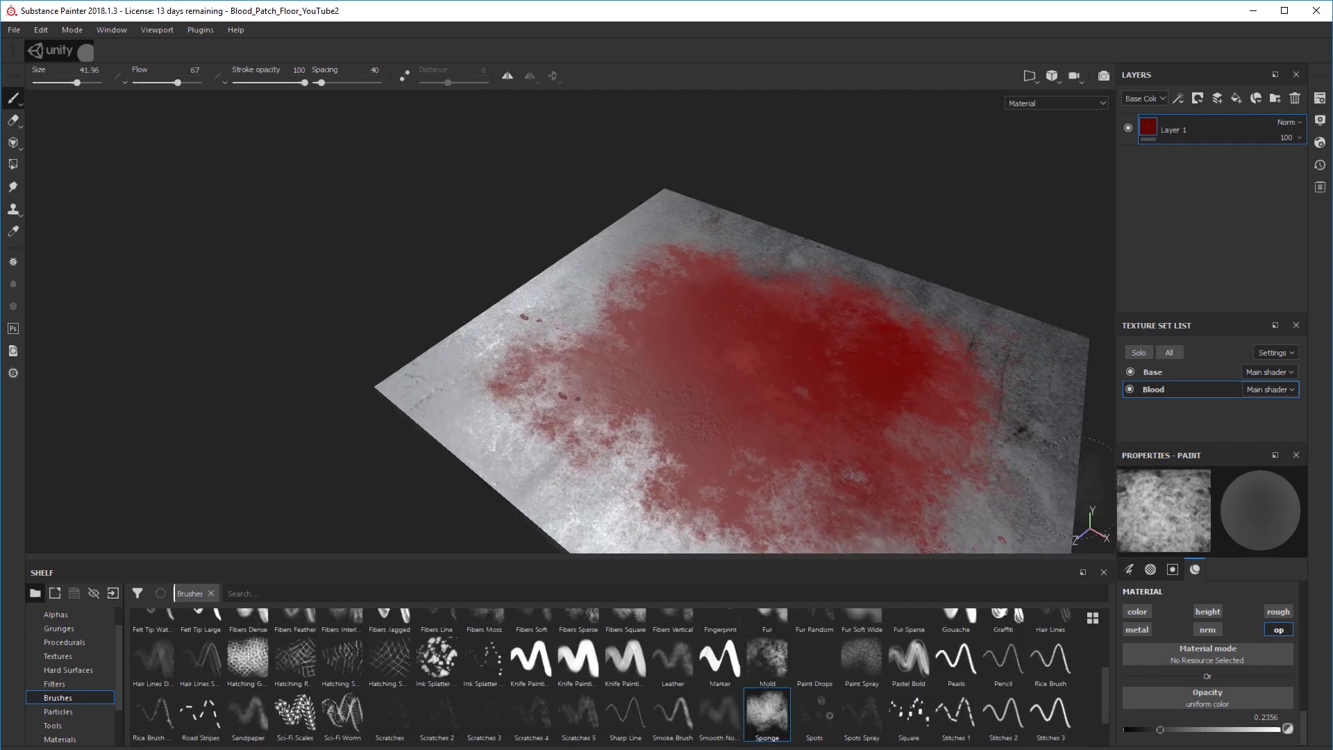
{"action": "left_click", "coordinate": [1145, 730]}
{"action": "left_click_drag", "start_coordinate": [1145, 729], "coordinate": [1137, 730]}
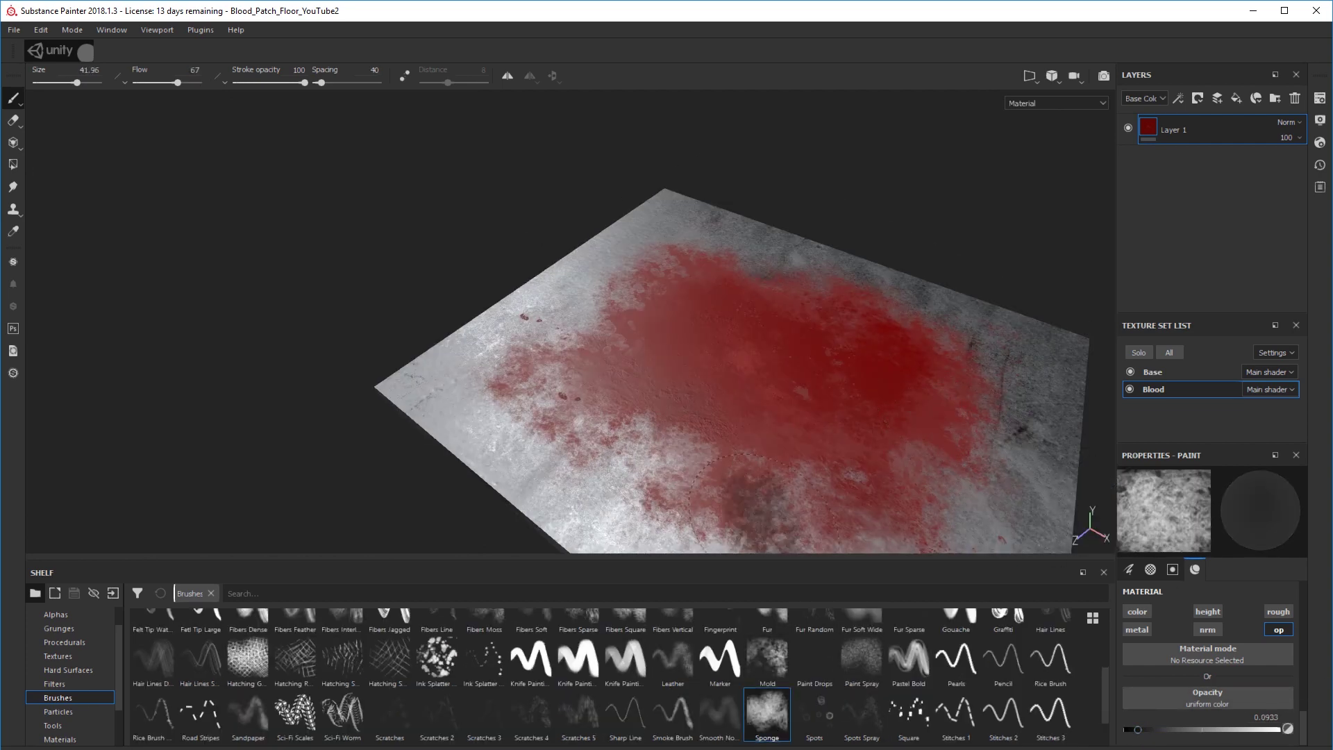
Soften the puddle's outer edges with the Sponge brush, working around the slab from different sides.
{"action": "left_click_drag", "start_coordinate": [763, 512], "coordinate": [660, 379], "text": "alt"}
{"action": "left_click_drag", "start_coordinate": [852, 455], "coordinate": [1069, 486], "text": "alt"}
{"action": "mouse_move", "coordinate": [652, 387]}
{"action": "left_mouse_down", "text": "alt"}
{"action": "mouse_move", "coordinate": [803, 472]}
{"action": "mouse_move", "coordinate": [893, 465]}
{"action": "left_mouse_up", "text": "alt"}
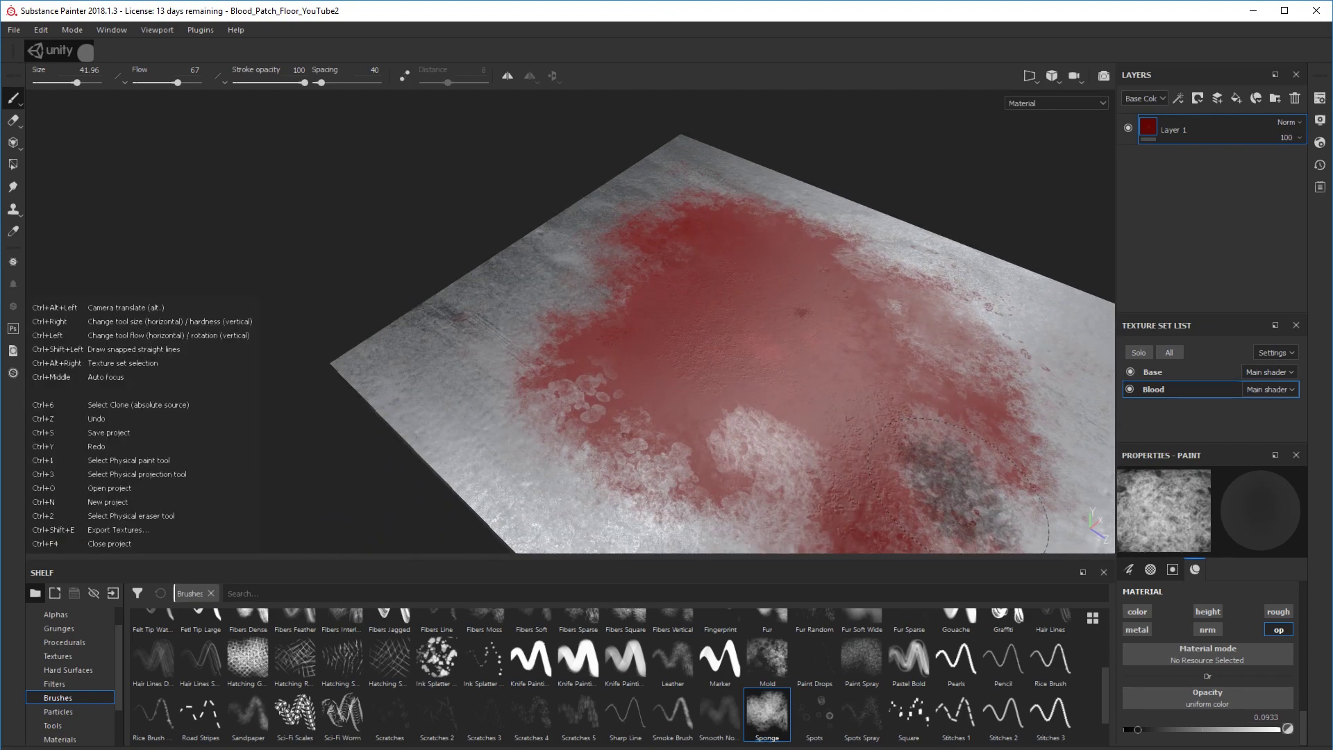
Break up the puddle's pale edge with the Paint Spray brush in the opacity channel.
{"action": "left_click", "coordinate": [864, 658]}
{"action": "left_click_drag", "start_coordinate": [711, 529], "coordinate": [555, 410], "text": "alt"}
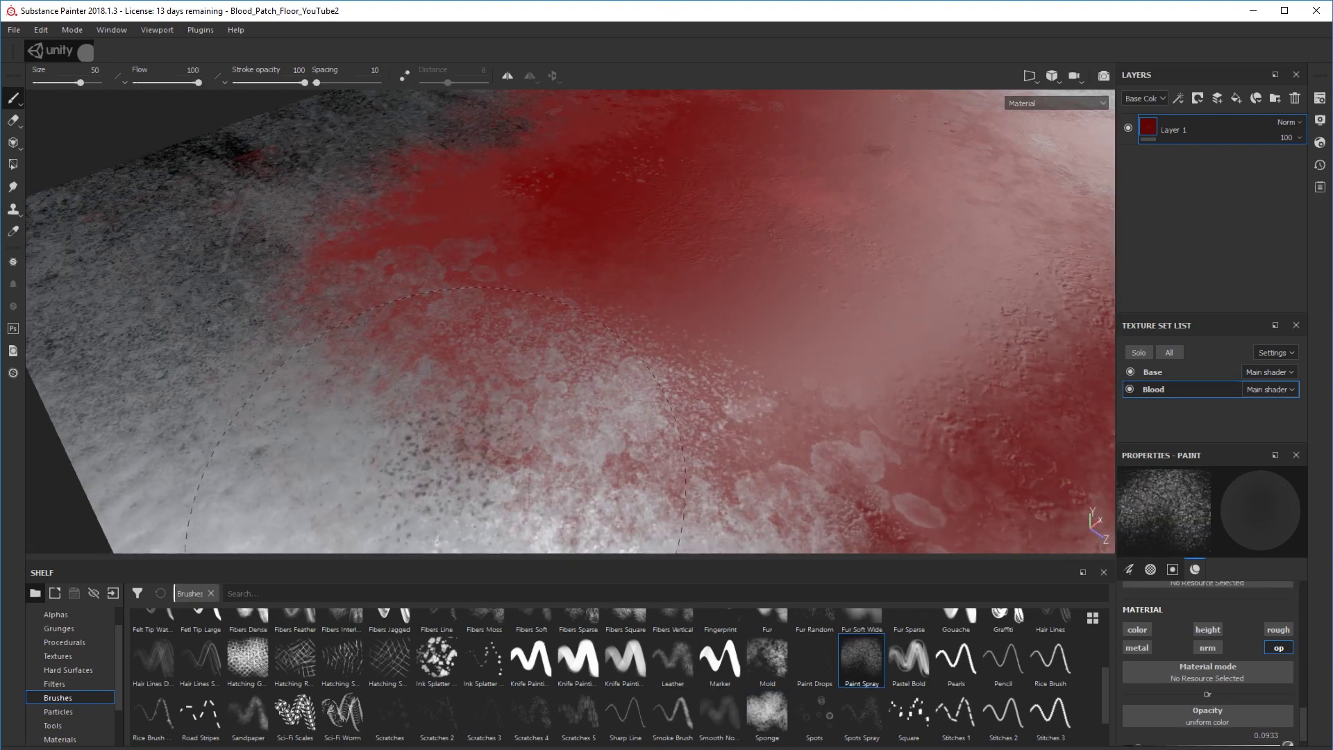
{"action": "mouse_move", "coordinate": [670, 479]}
{"action": "left_mouse_down", "text": "alt"}
{"action": "mouse_move", "coordinate": [746, 445]}
{"action": "mouse_move", "coordinate": [686, 455]}
{"action": "mouse_move", "coordinate": [722, 478]}
{"action": "left_mouse_up", "text": "alt"}
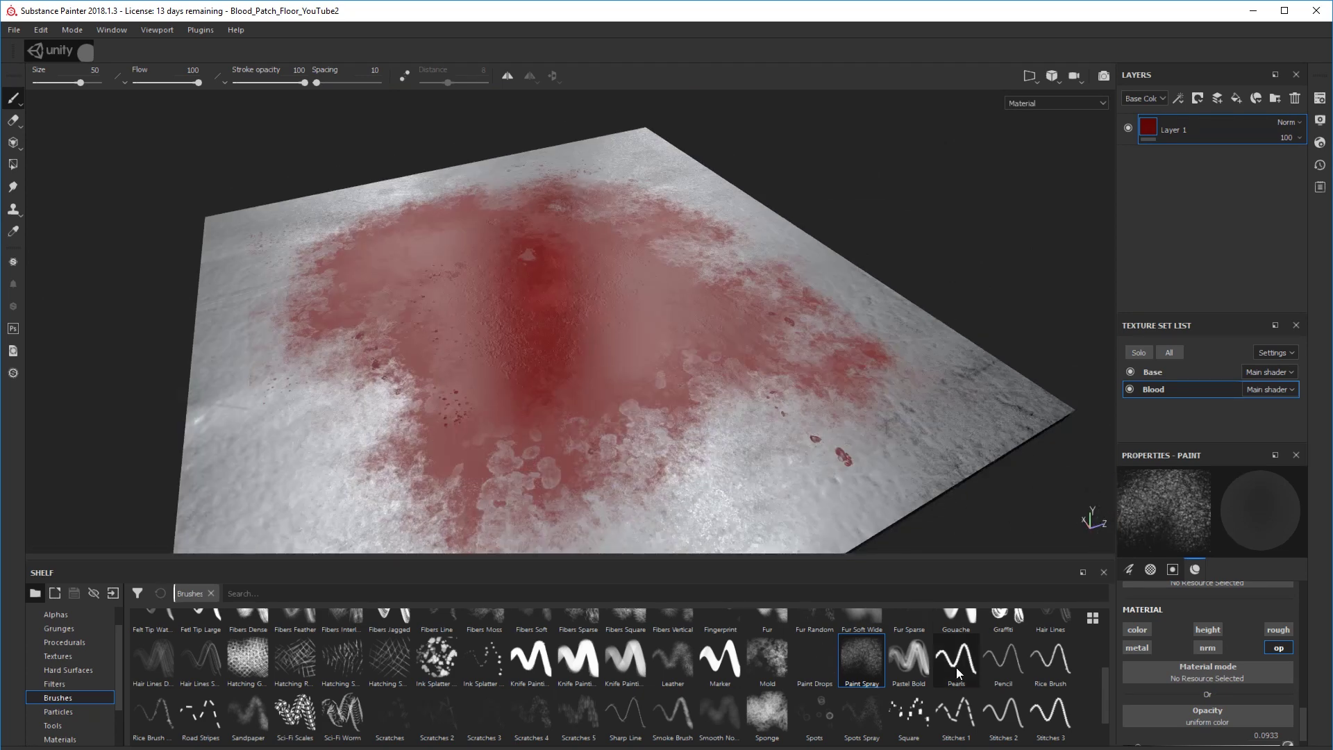
Select the clustered Ink Splatter brush and set its opacity to 0.7867.
{"action": "left_click", "coordinate": [436, 658]}
{"action": "left_click_drag", "start_coordinate": [1137, 729], "coordinate": [1247, 728]}
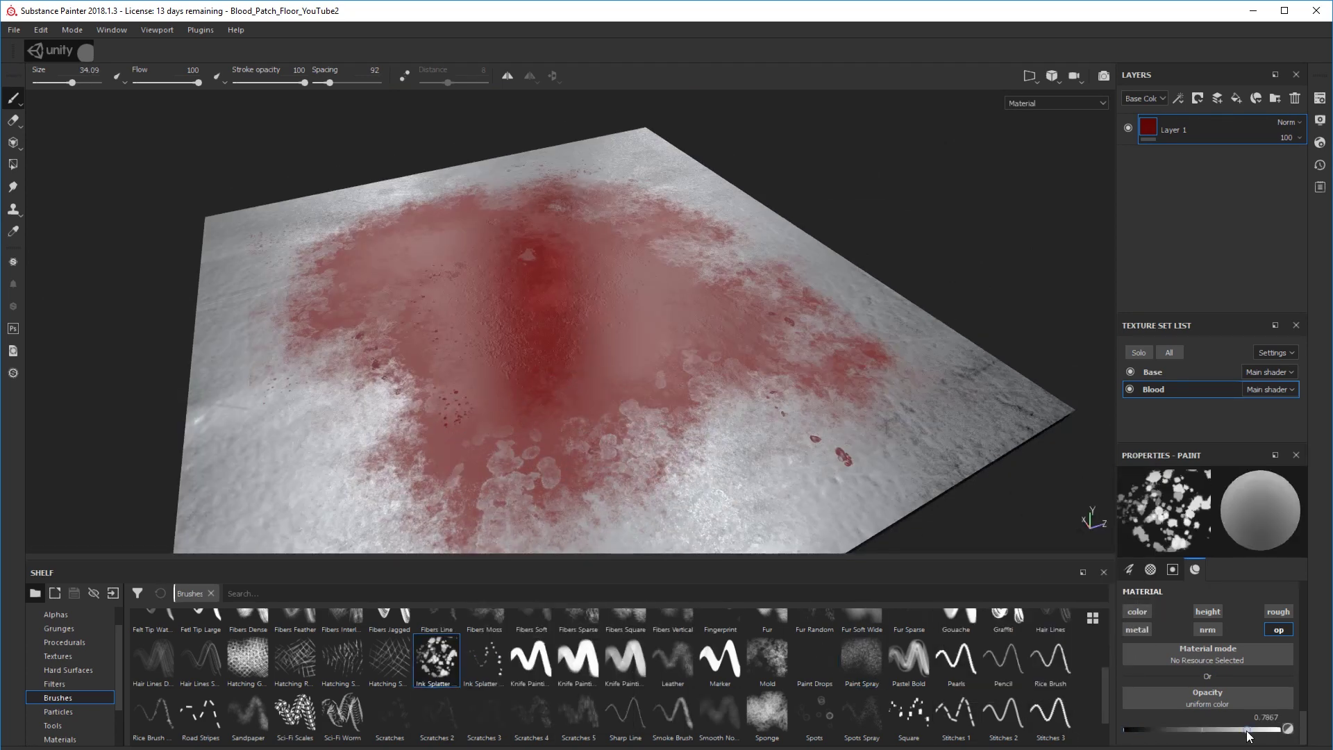
{"action": "mouse_move", "coordinate": [618, 416]}
{"action": "left_mouse_down", "text": "alt"}
{"action": "mouse_move", "coordinate": [685, 426]}
{"action": "mouse_move", "coordinate": [691, 399]}
{"action": "left_mouse_up", "text": "alt"}
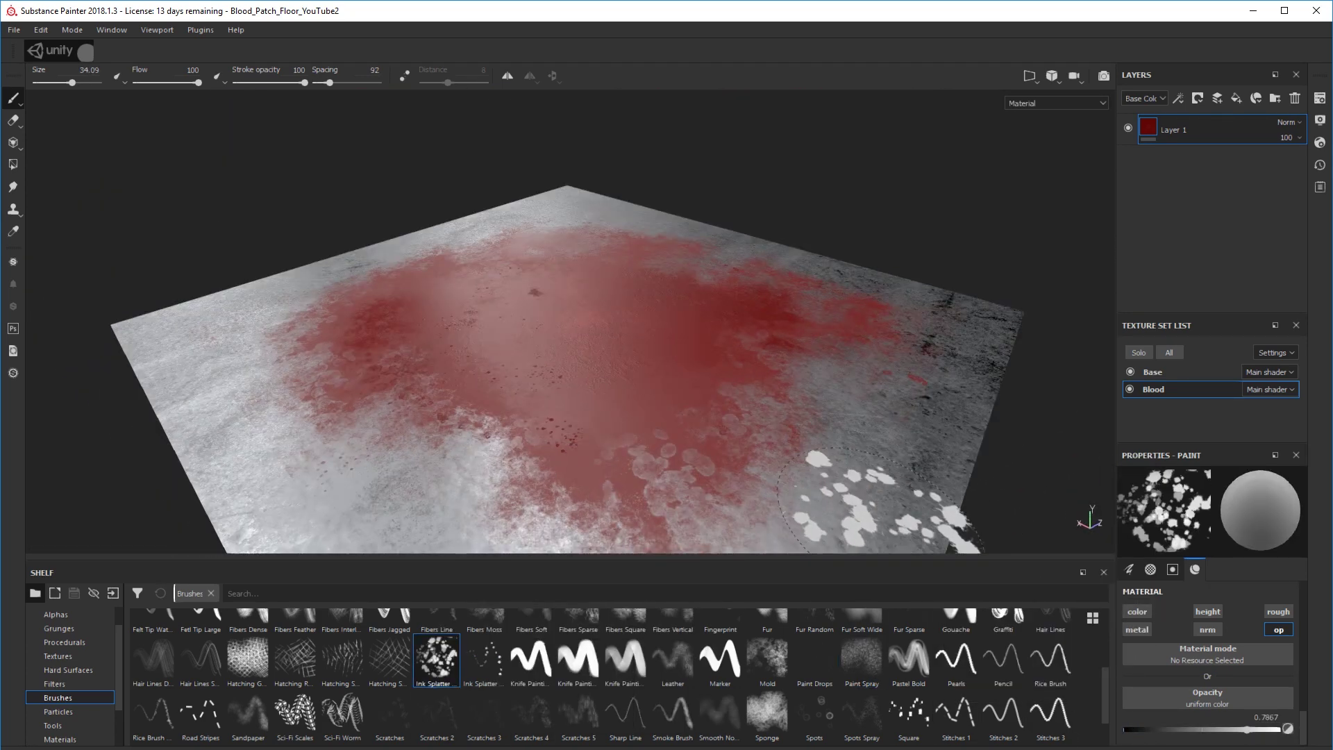
Add small ring-shaped blood spots around the puddle's edge with the Spots brush, checking them with the Base texture set toggled.
{"action": "scroll", "coordinate": [794, 659], "scroll_direction": "down", "scroll_amount": 1}
{"action": "left_click", "coordinate": [812, 663]}
{"action": "left_click_drag", "start_coordinate": [615, 487], "coordinate": [843, 281], "text": "alt"}
{"action": "left_click", "coordinate": [1130, 371]}
{"action": "left_click", "coordinate": [1130, 372]}
{"action": "left_click_drag", "start_coordinate": [805, 347], "coordinate": [749, 423], "text": "alt"}
{"action": "scroll", "coordinate": [764, 451], "scroll_direction": "down", "scroll_amount": 5}
{"action": "middle_click_drag", "start_coordinate": [763, 416], "coordinate": [788, 406], "text": "alt"}
{"action": "left_click_drag", "start_coordinate": [576, 240], "coordinate": [820, 342], "text": "alt"}
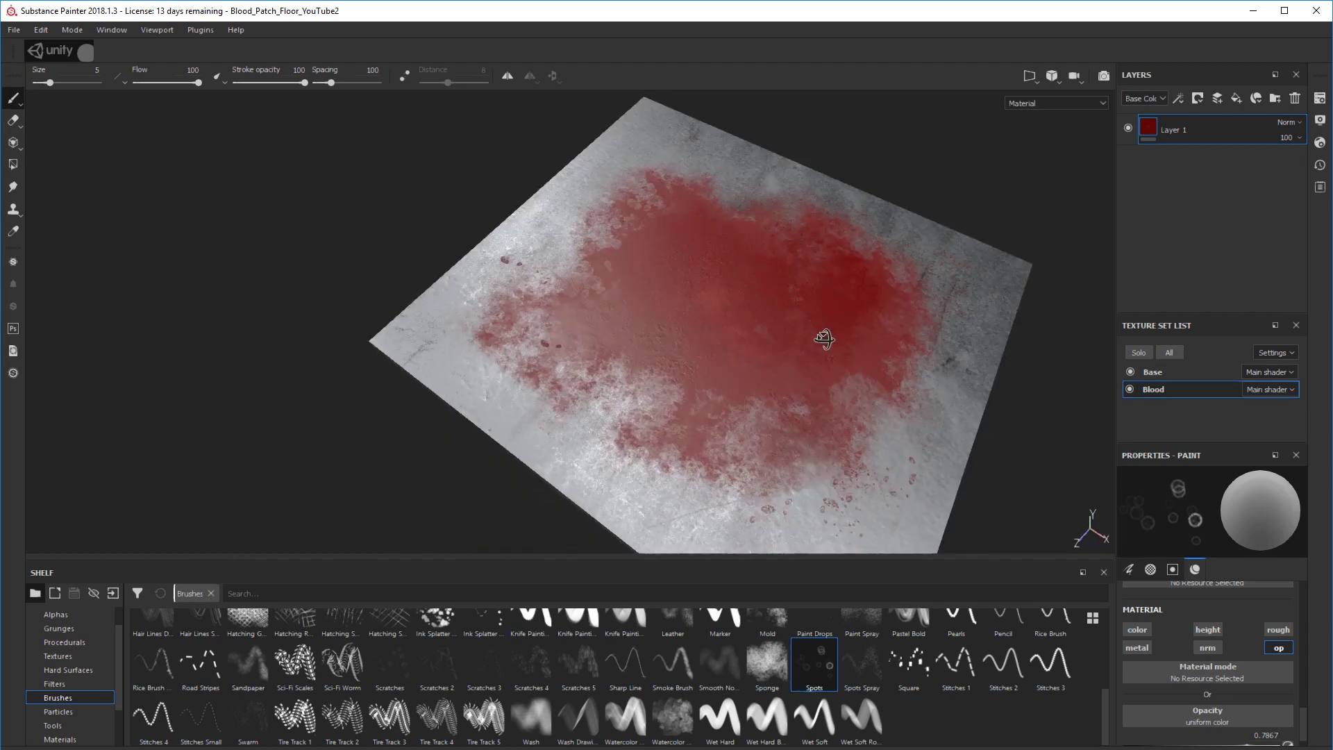
Try the Sponge brush and the soft Smooth brush beside it over the puddle, with the latter's size at 24.75.
{"action": "left_click", "coordinate": [767, 663]}
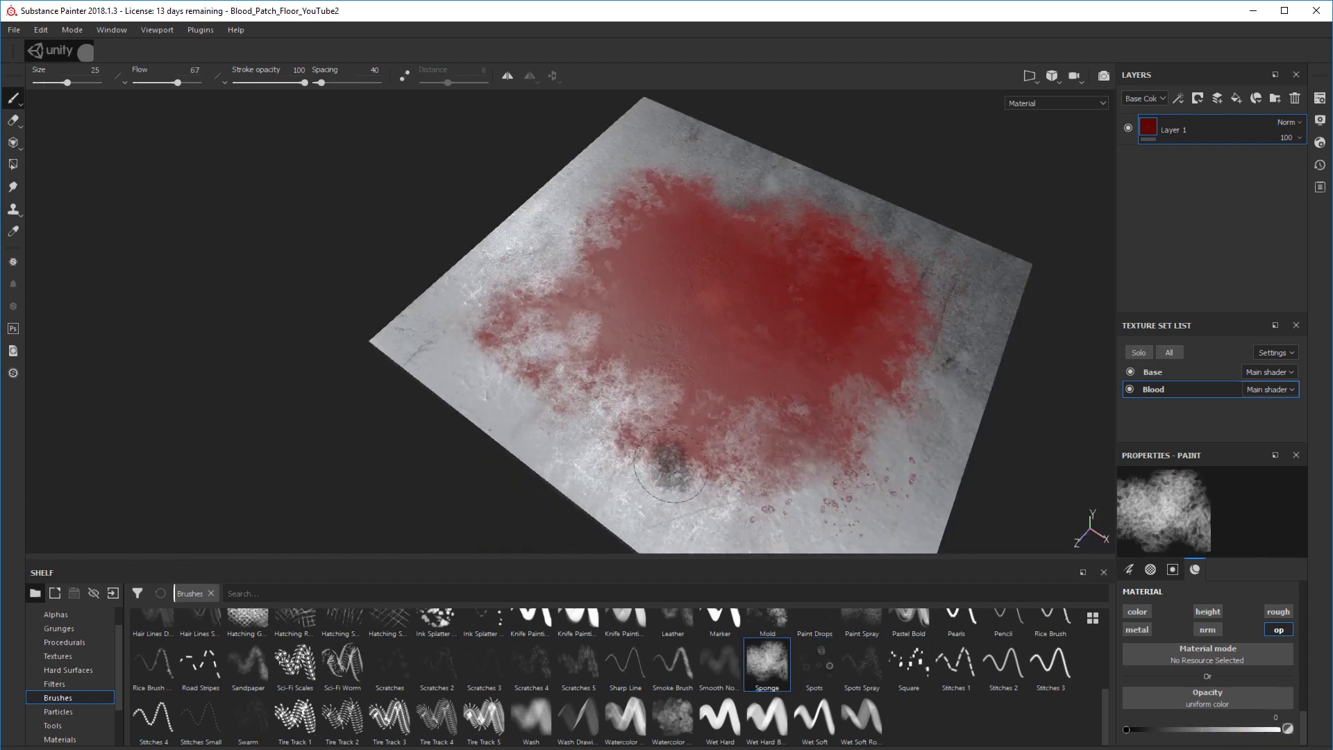
{"action": "left_click", "coordinate": [719, 663]}
{"action": "left_click_drag", "start_coordinate": [649, 357], "coordinate": [644, 410], "text": "alt"}
{"action": "right_click_drag", "start_coordinate": [564, 365], "coordinate": [612, 364], "text": "ctrl"}
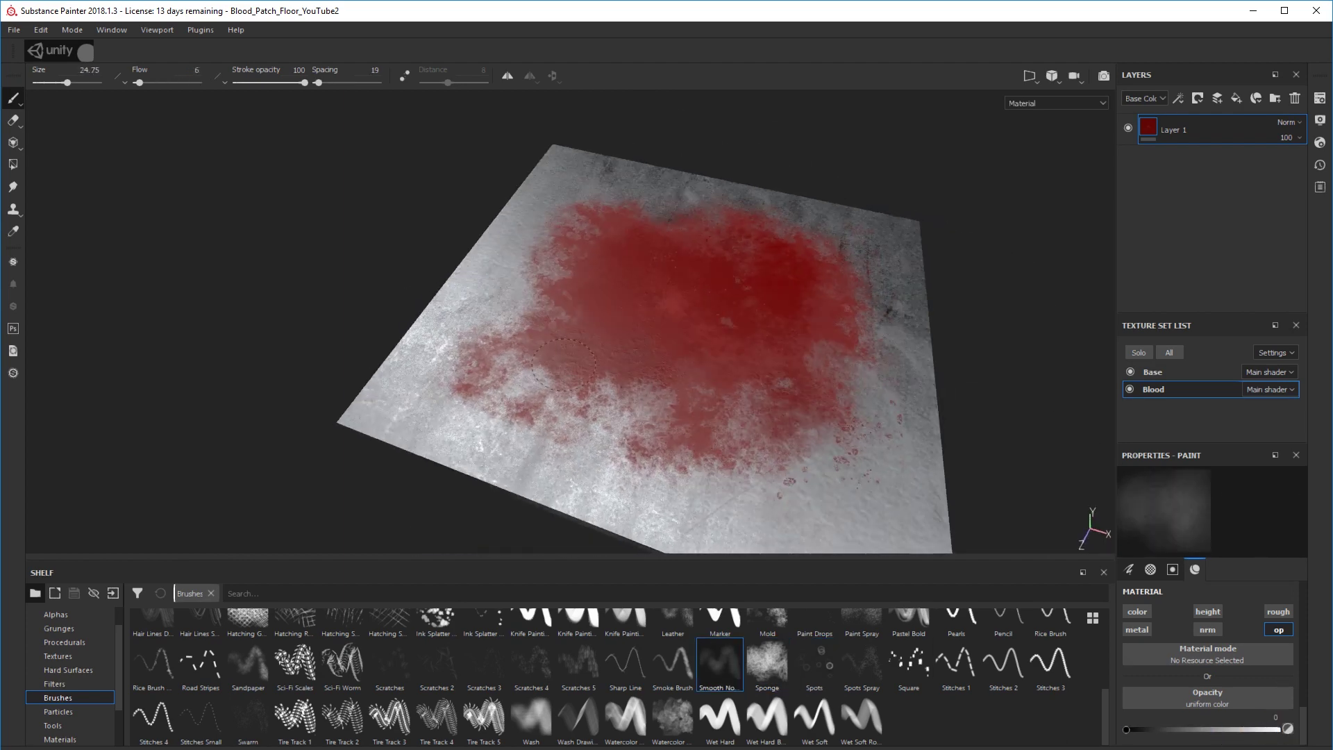
{"action": "mouse_move", "coordinate": [564, 307]}
{"action": "left_mouse_down", "text": "alt"}
{"action": "mouse_move", "coordinate": [578, 430]}
{"action": "mouse_move", "coordinate": [580, 346]}
{"action": "mouse_move", "coordinate": [690, 393]}
{"action": "mouse_move", "coordinate": [528, 392]}
{"action": "left_mouse_up", "text": "alt"}
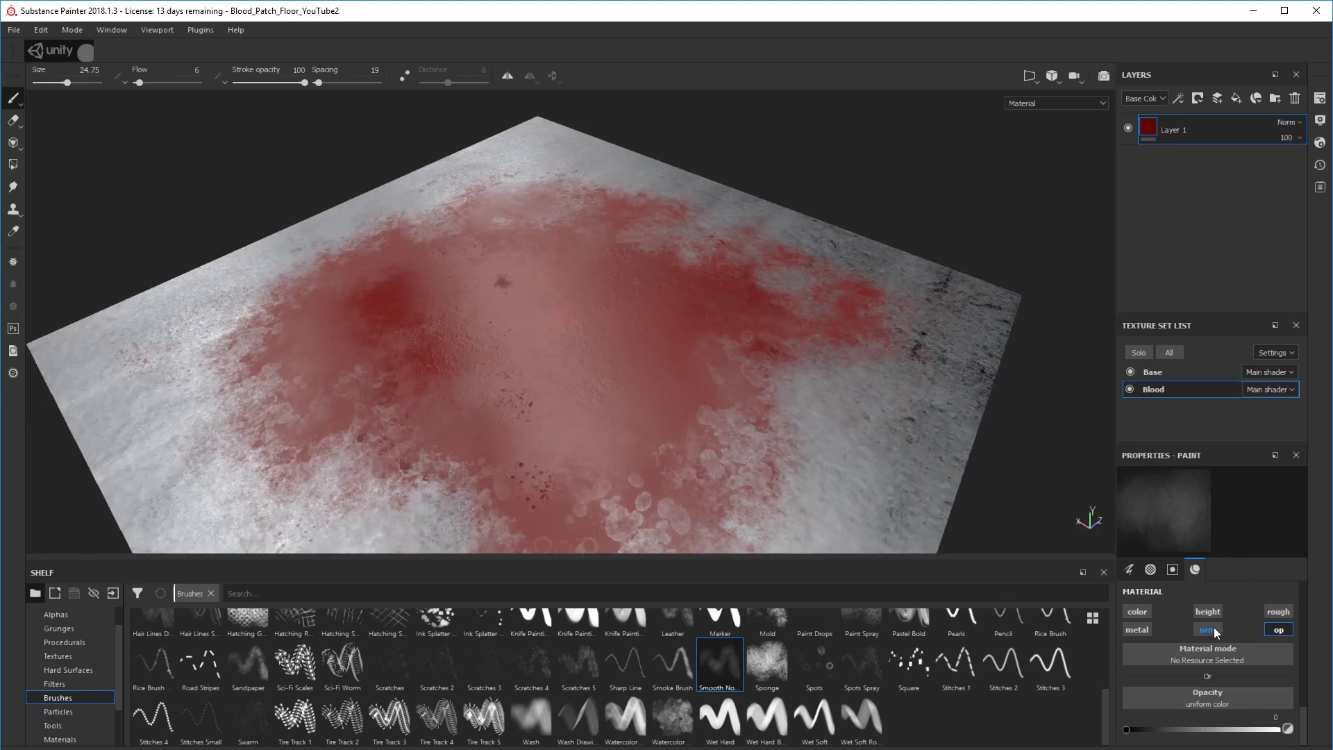
Enable the color channel for painting and choose a dark red base color of R 0.102, G 0.004, B 0.004.
{"action": "left_click", "coordinate": [1138, 611]}
{"action": "left_click", "coordinate": [1242, 717]}
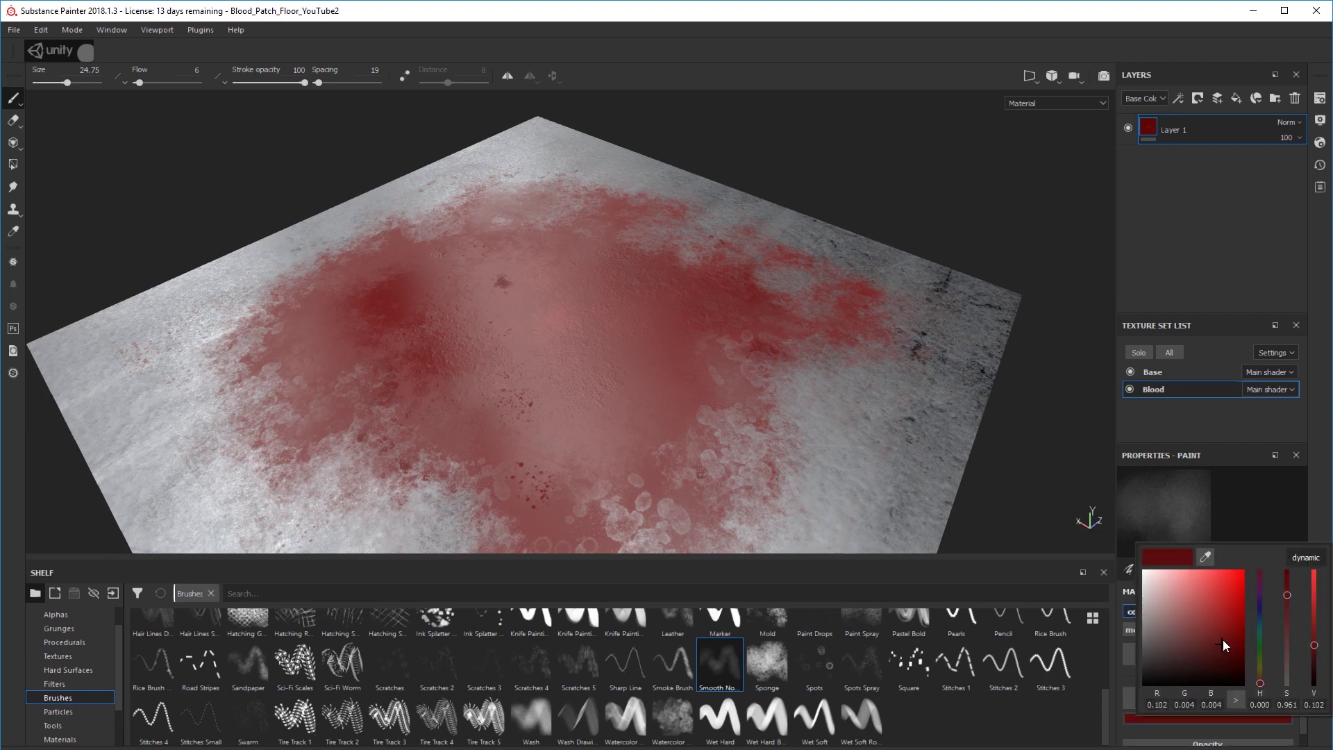
{"action": "left_click", "coordinate": [708, 386]}
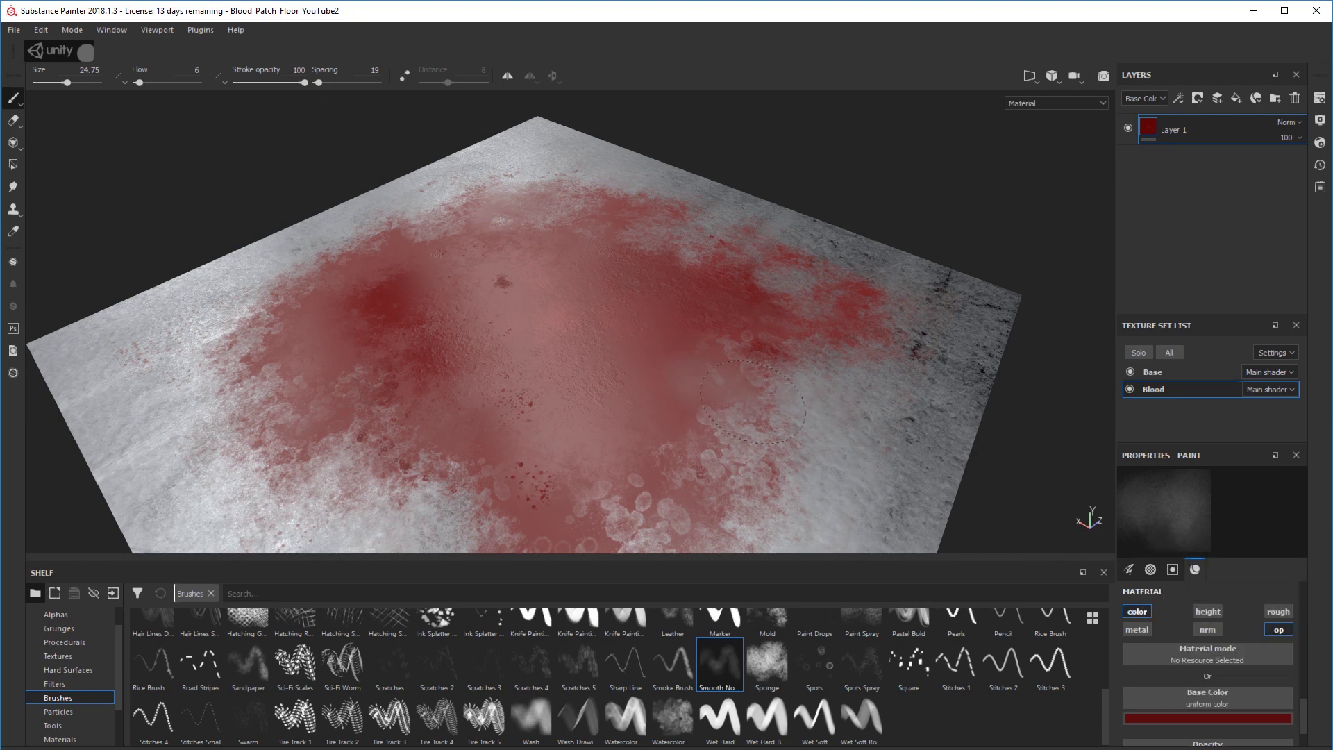
Try the Spots Spray, Wash and Dirt Spots brushes over the puddle and its broken edges.
{"action": "left_click", "coordinate": [855, 666]}
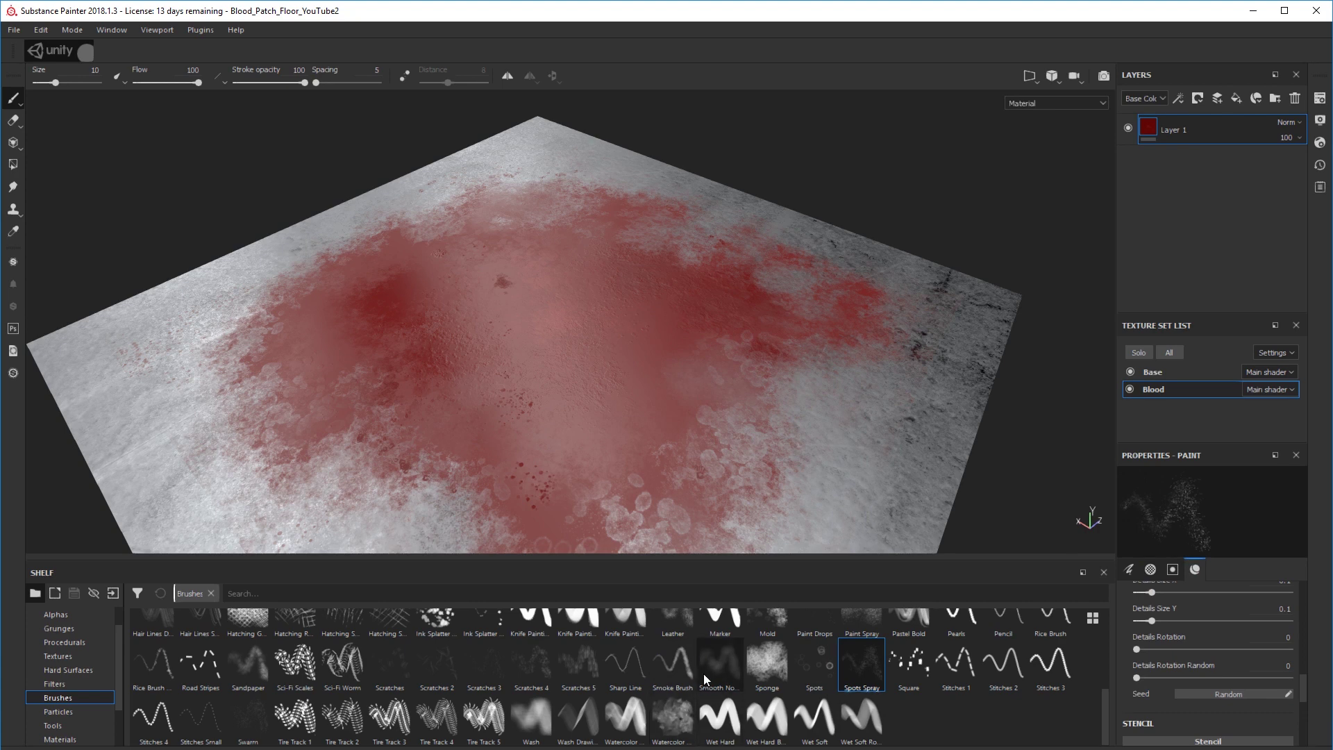
{"action": "left_click", "coordinate": [547, 716]}
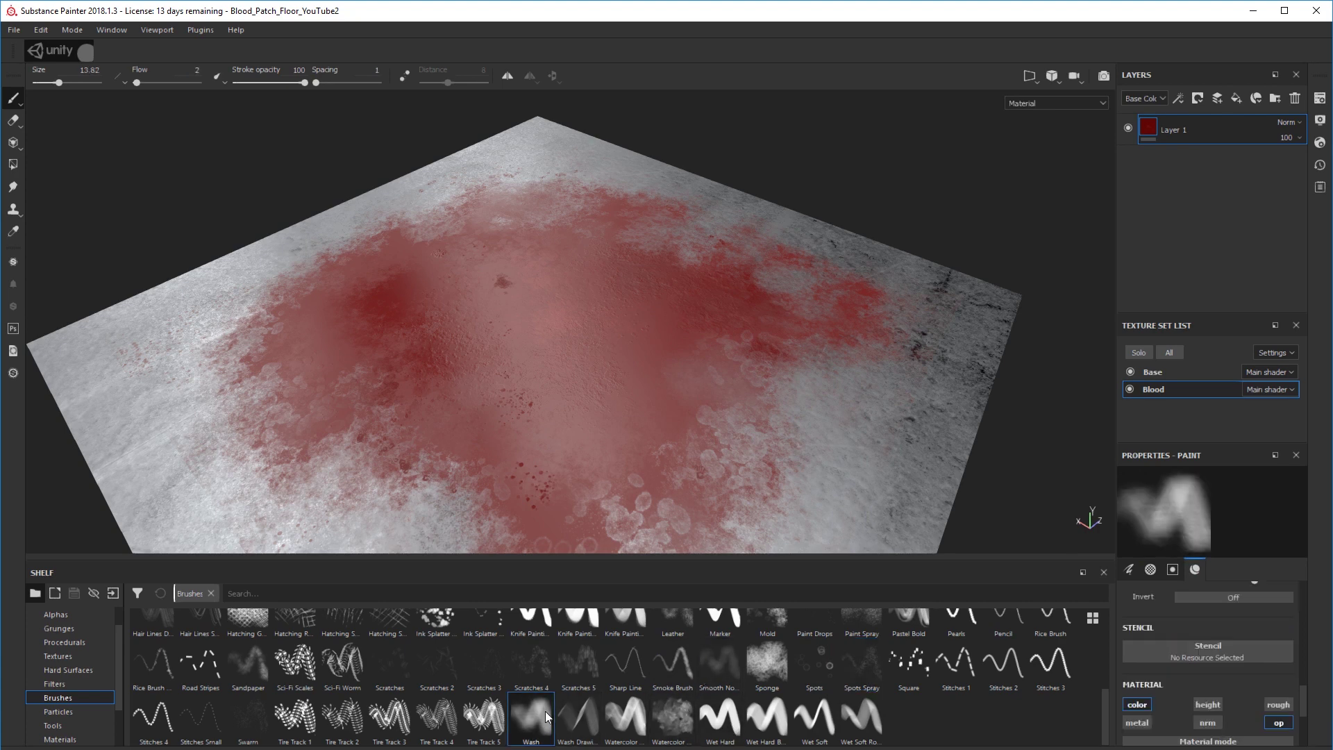
{"action": "scroll", "coordinate": [515, 652], "scroll_direction": "up", "scroll_amount": 5}
{"action": "left_click", "coordinate": [719, 687]}
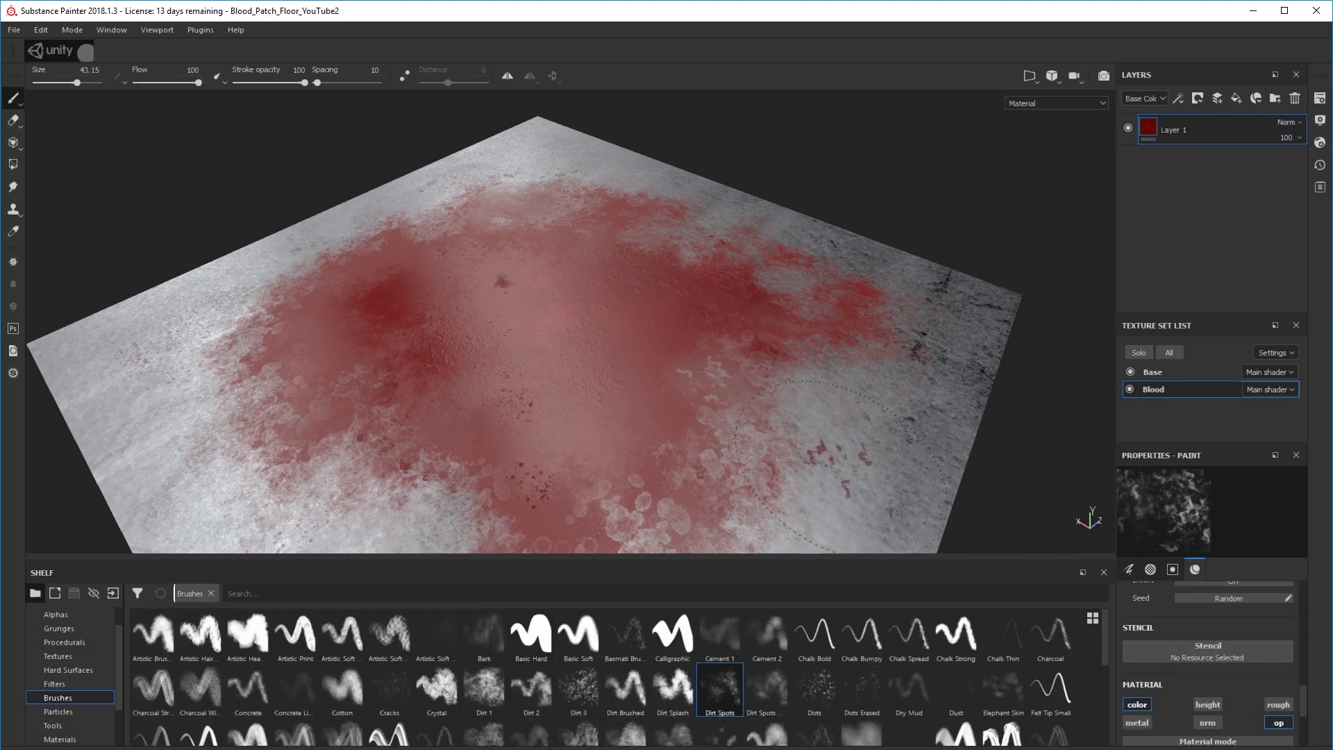
{"action": "left_click_drag", "start_coordinate": [736, 460], "coordinate": [657, 432], "text": "alt"}
{"action": "middle_click_drag", "start_coordinate": [657, 432], "coordinate": [735, 360], "text": "alt"}
{"action": "mouse_move", "coordinate": [622, 503]}
{"action": "left_mouse_down", "text": "alt"}
{"action": "mouse_move", "coordinate": [533, 409]}
{"action": "mouse_move", "coordinate": [714, 382]}
{"action": "left_mouse_up", "text": "alt"}
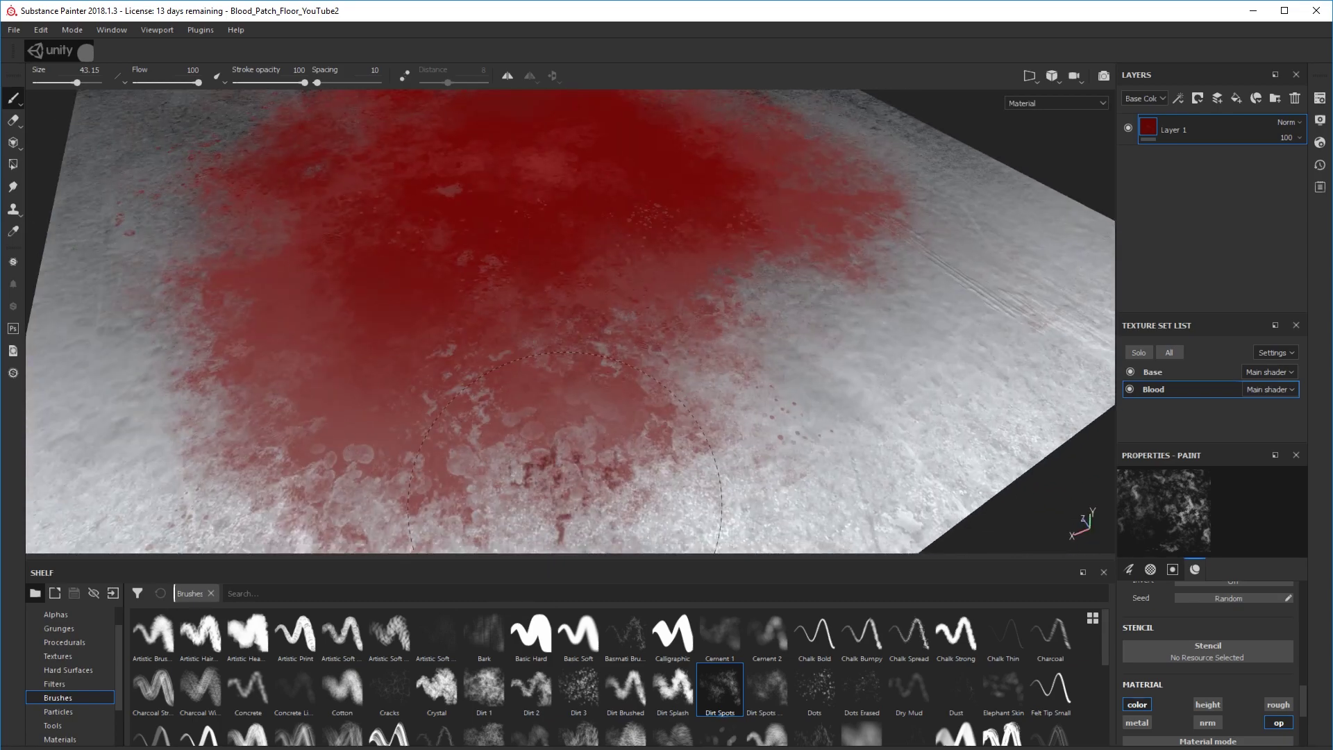
{"action": "left_click_drag", "start_coordinate": [565, 455], "coordinate": [469, 416], "text": "alt"}
{"action": "middle_click_drag", "start_coordinate": [470, 416], "coordinate": [470, 420], "text": "alt"}
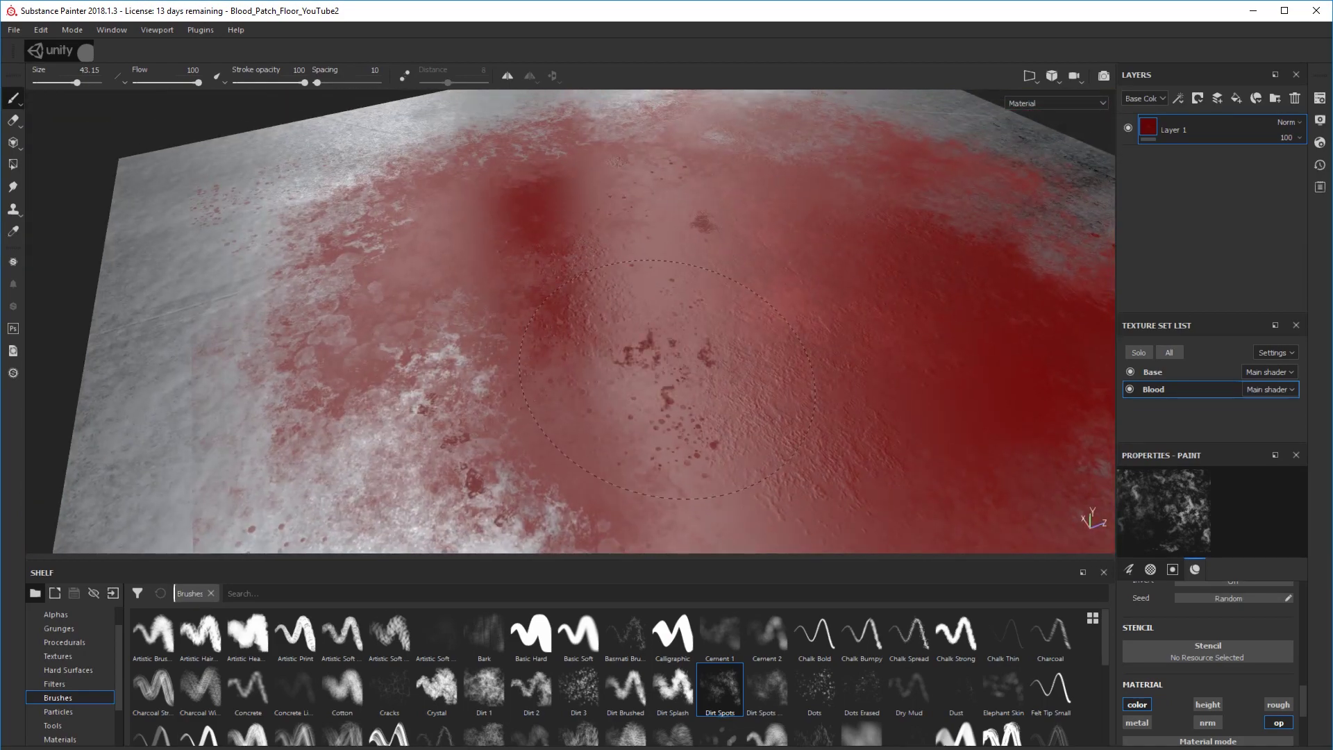
{"action": "scroll", "coordinate": [670, 479], "scroll_direction": "down", "scroll_amount": 4}
{"action": "mouse_move", "coordinate": [721, 505]}
{"action": "left_mouse_down", "text": "alt"}
{"action": "mouse_move", "coordinate": [684, 472]}
{"action": "mouse_move", "coordinate": [736, 521]}
{"action": "mouse_move", "coordinate": [691, 537]}
{"action": "left_mouse_up", "text": "alt"}
{"action": "mouse_move", "coordinate": [864, 448]}
{"action": "left_mouse_down", "text": "alt"}
{"action": "mouse_move", "coordinate": [863, 464]}
{"action": "mouse_move", "coordinate": [836, 472]}
{"action": "left_mouse_up", "text": "alt"}
{"action": "scroll", "coordinate": [837, 472], "scroll_direction": "up", "scroll_amount": 2}
Select the Dots brush, set its opacity to 0.3378 and size to 43.61, and preview it around the puddle.
{"action": "left_click", "coordinate": [814, 684]}
{"action": "left_click_drag", "start_coordinate": [661, 470], "coordinate": [775, 414], "text": "alt"}
{"action": "scroll", "coordinate": [1226, 691], "scroll_direction": "down", "scroll_amount": 5}
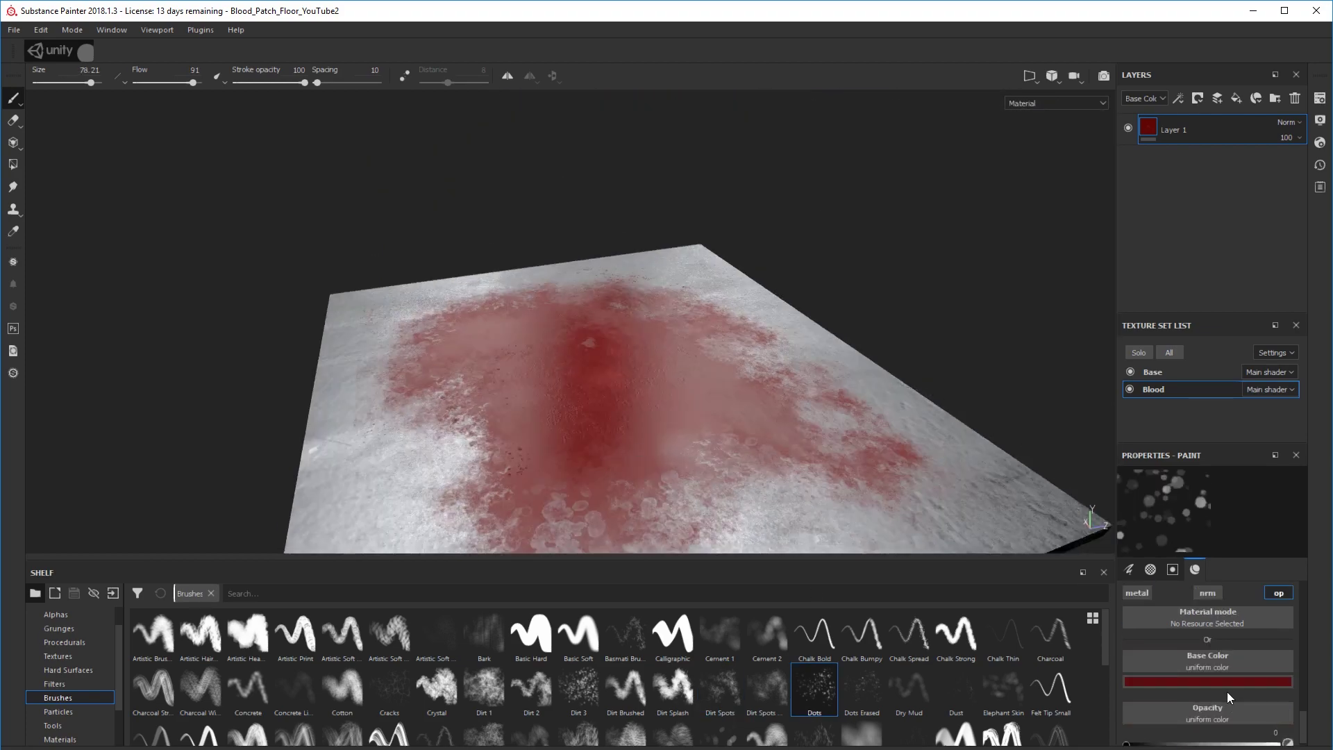
{"action": "left_click_drag", "start_coordinate": [788, 492], "coordinate": [615, 479], "text": "alt"}
{"action": "right_click_drag", "start_coordinate": [614, 479], "coordinate": [527, 485], "text": "ctrl"}
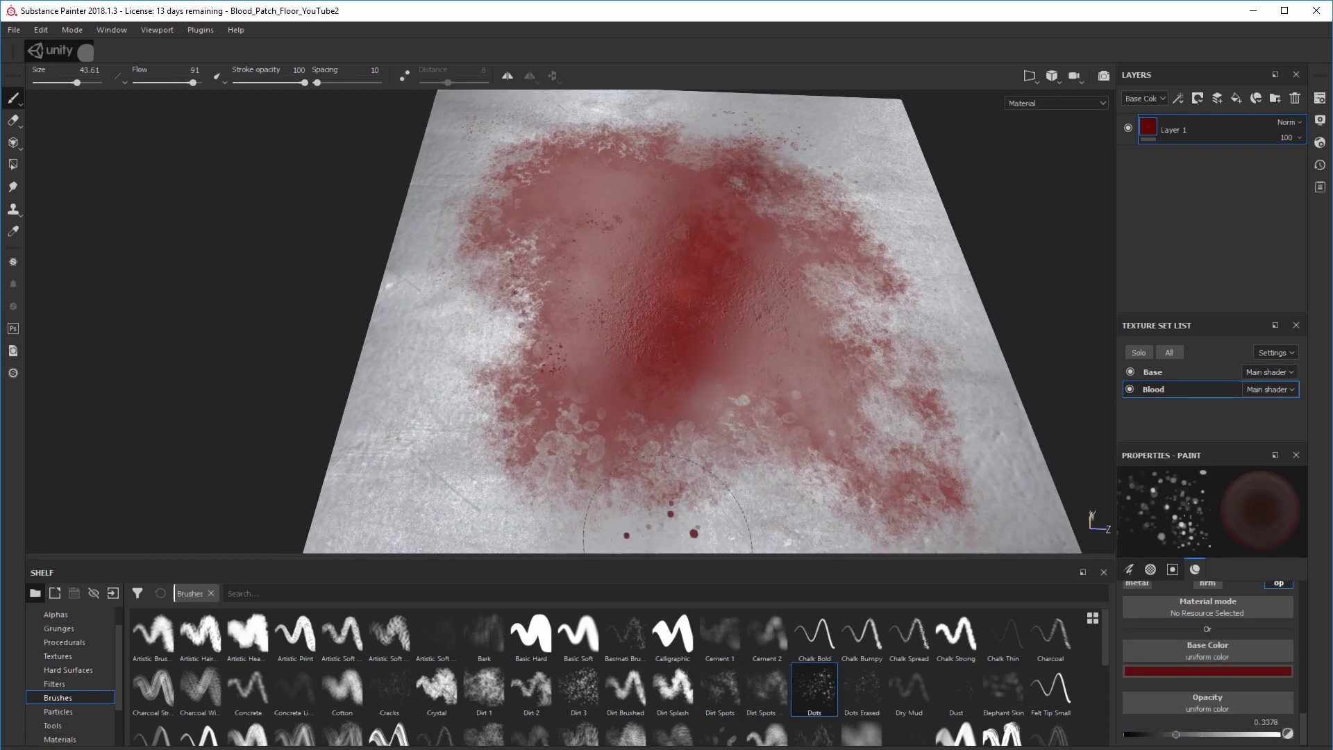
{"action": "left_click_drag", "start_coordinate": [835, 424], "coordinate": [738, 407], "text": "alt"}
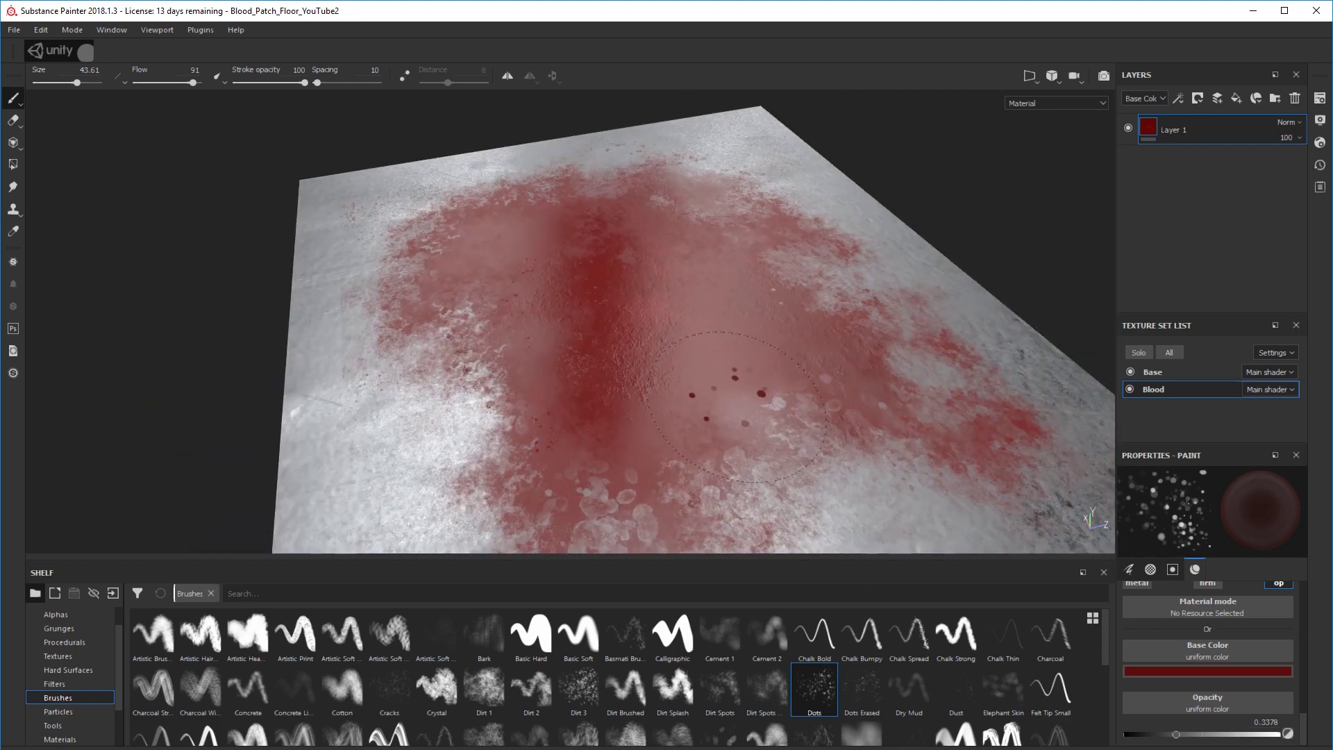
{"action": "mouse_move", "coordinate": [747, 333]}
{"action": "left_mouse_down", "text": "alt"}
{"action": "mouse_move", "coordinate": [810, 366]}
{"action": "mouse_move", "coordinate": [934, 332]}
{"action": "left_mouse_up", "text": "alt"}
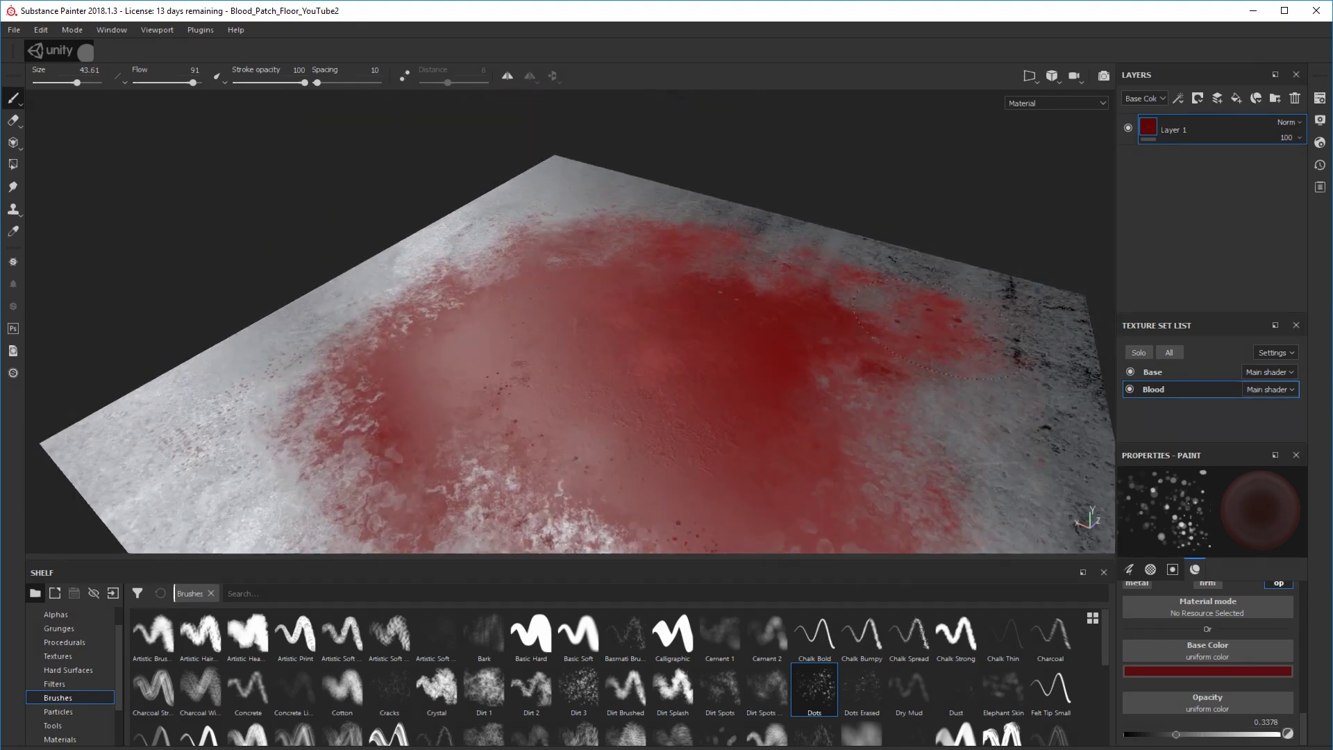
{"action": "left_click_drag", "start_coordinate": [596, 382], "coordinate": [668, 309], "text": "alt"}
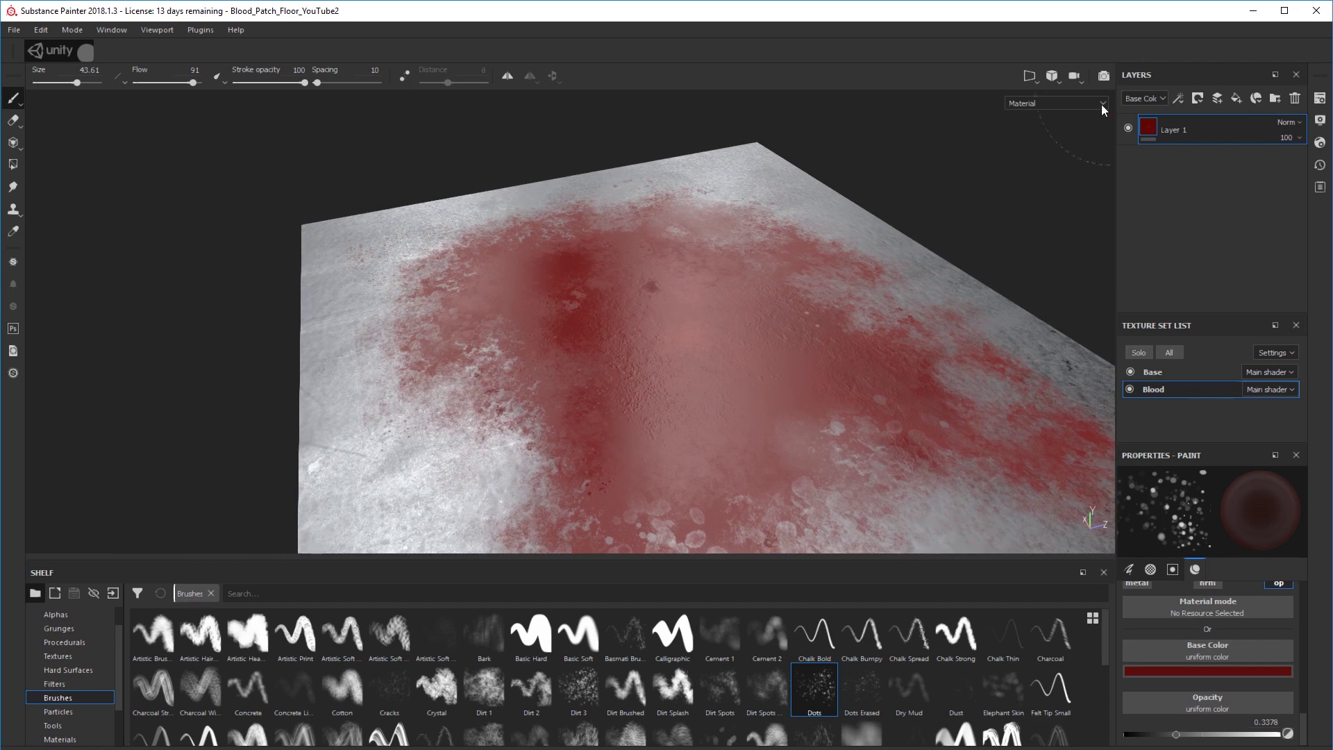
Add a Levels effect to Layer 1 and set its affected channel to Roughness.
{"action": "right_click", "coordinate": [1154, 128]}
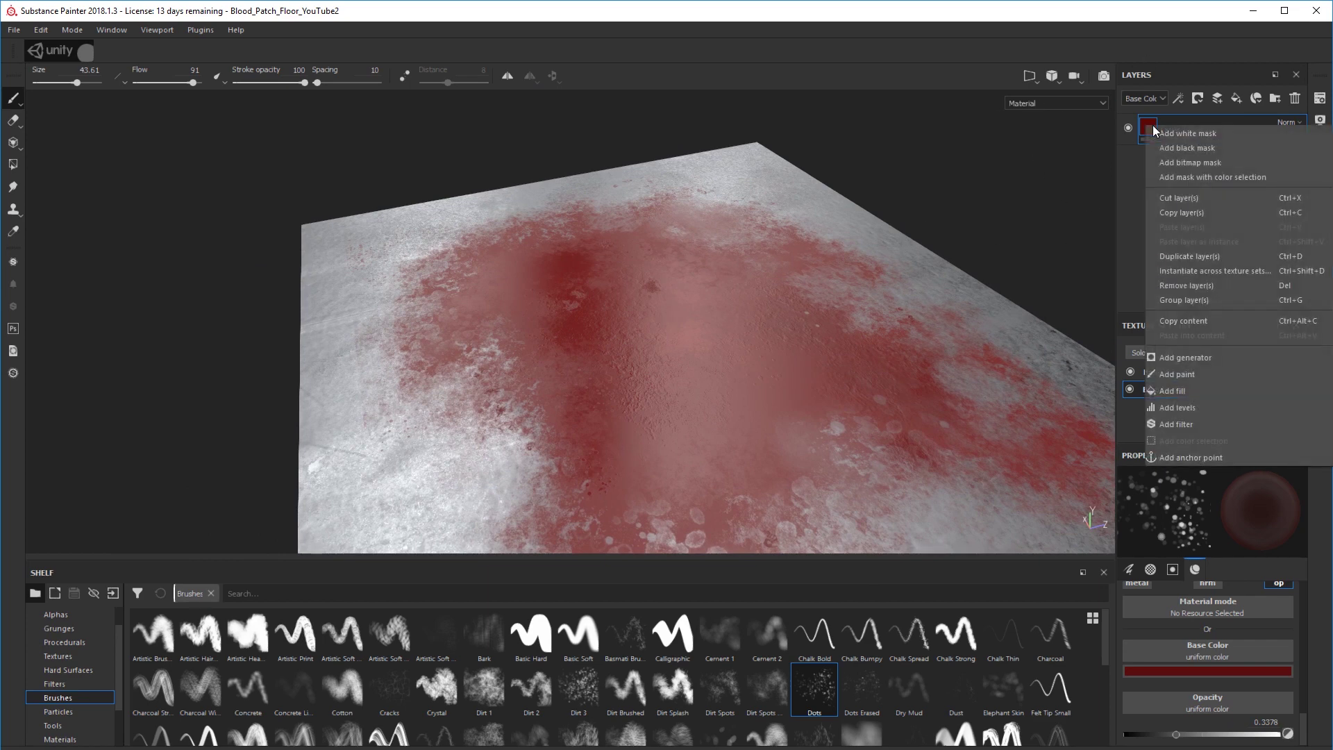
{"action": "left_click", "coordinate": [1214, 405]}
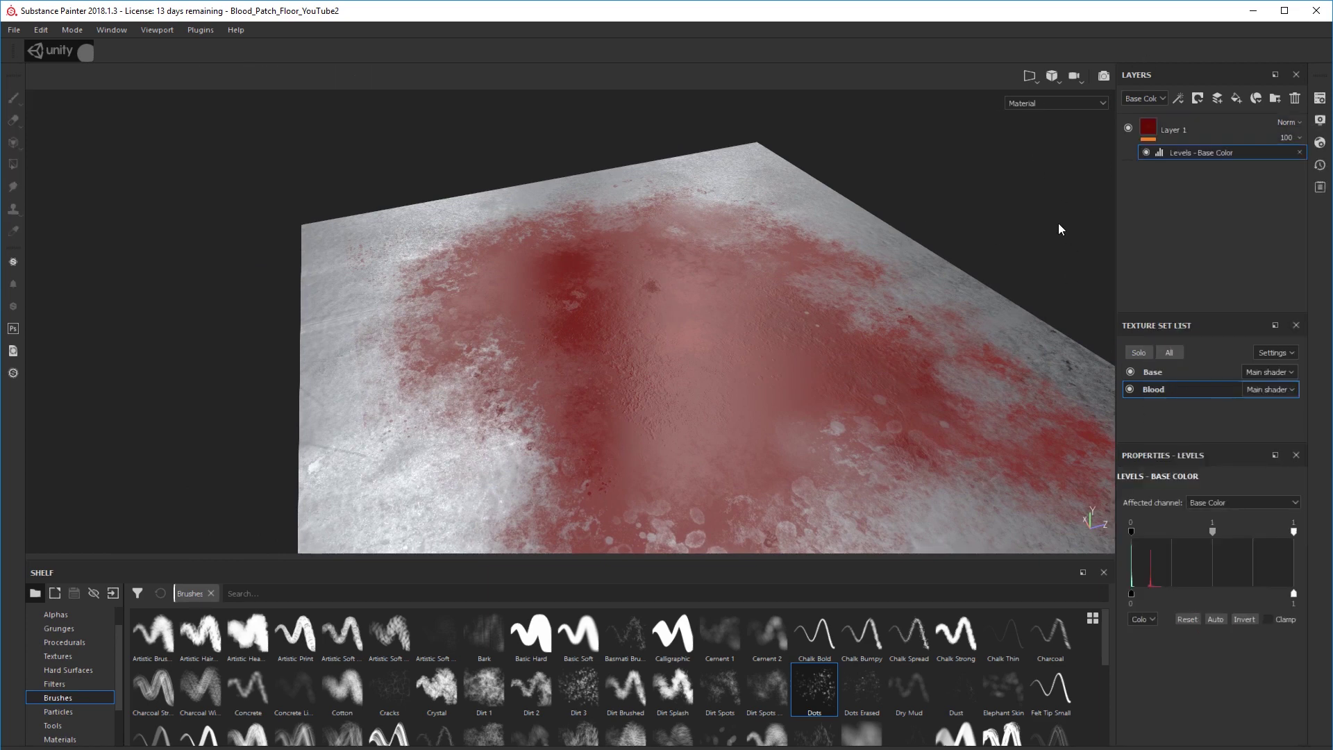
{"action": "left_click", "coordinate": [1215, 509]}
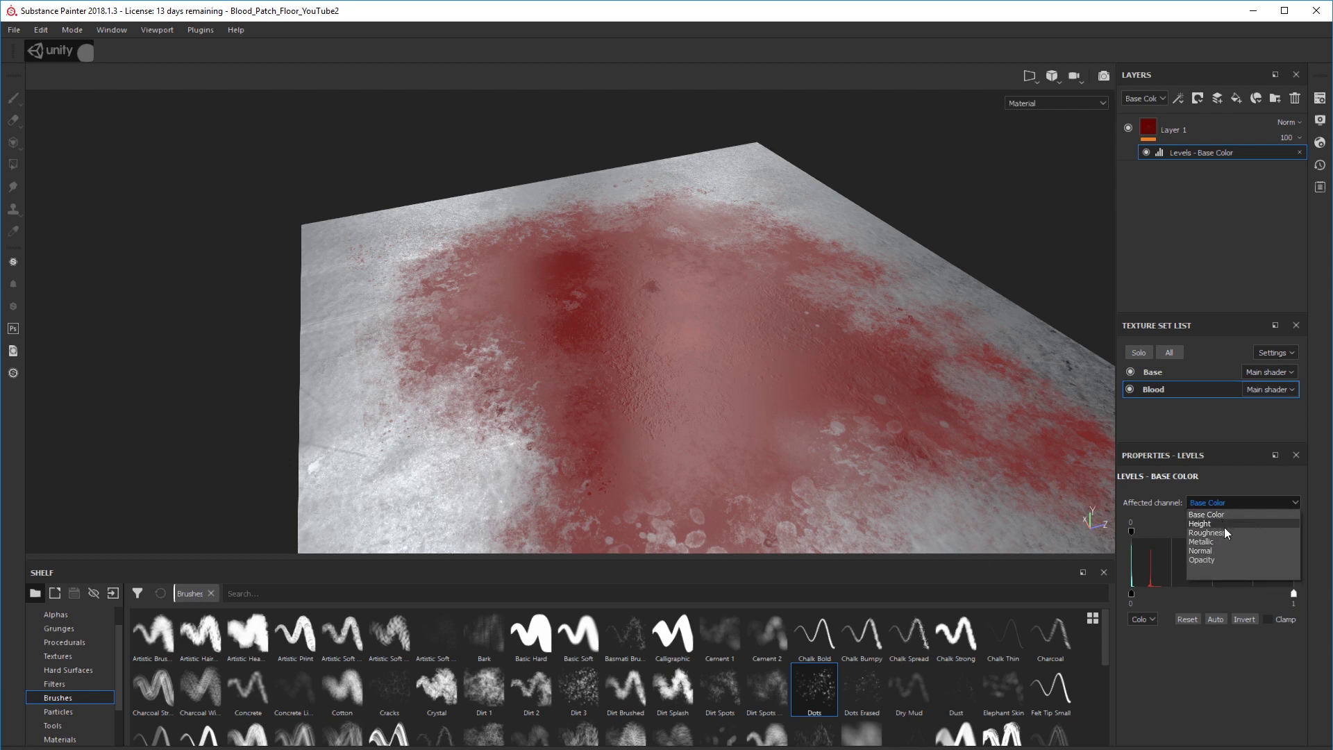
{"action": "left_click", "coordinate": [1226, 532]}
Try adjusting the Roughness levels' midtone, white input and output range to change the puddle's gloss.
{"action": "left_click_drag", "start_coordinate": [860, 484], "coordinate": [798, 521], "text": "alt"}
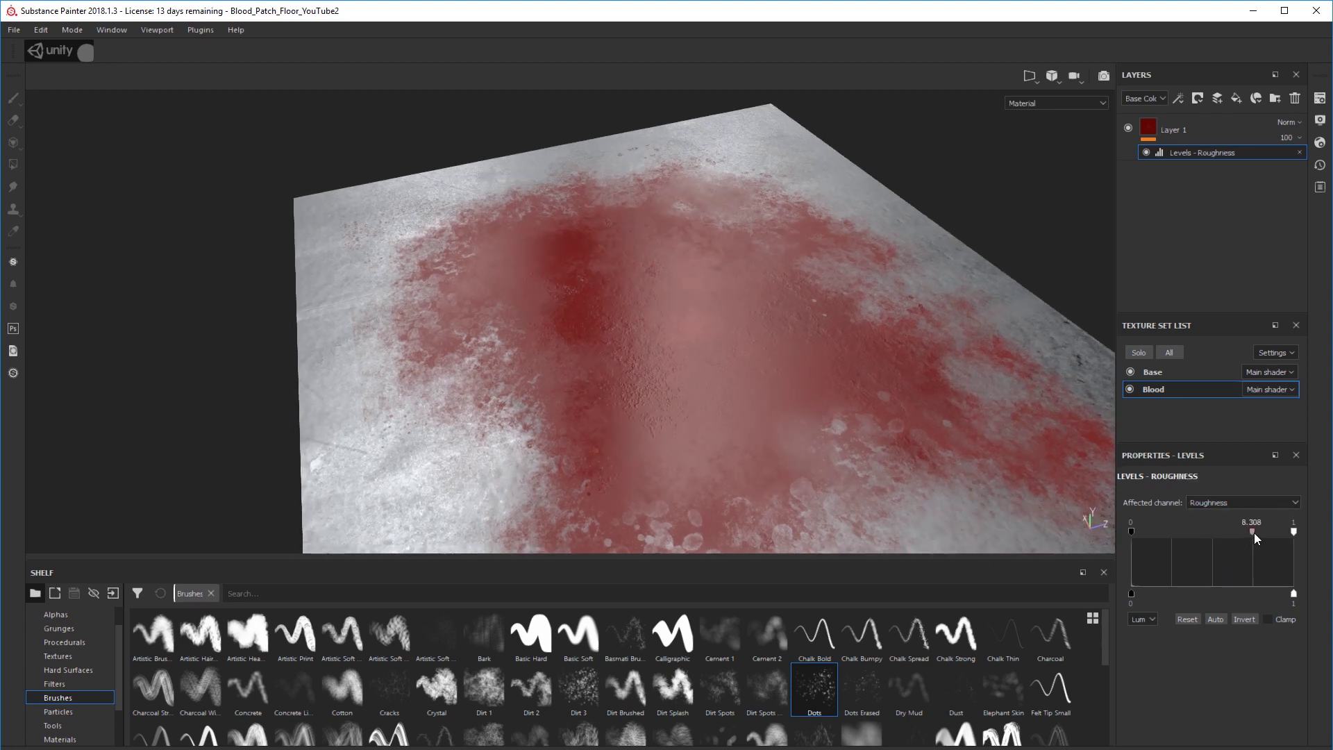
{"action": "left_click_drag", "start_coordinate": [1196, 531], "coordinate": [1158, 537]}
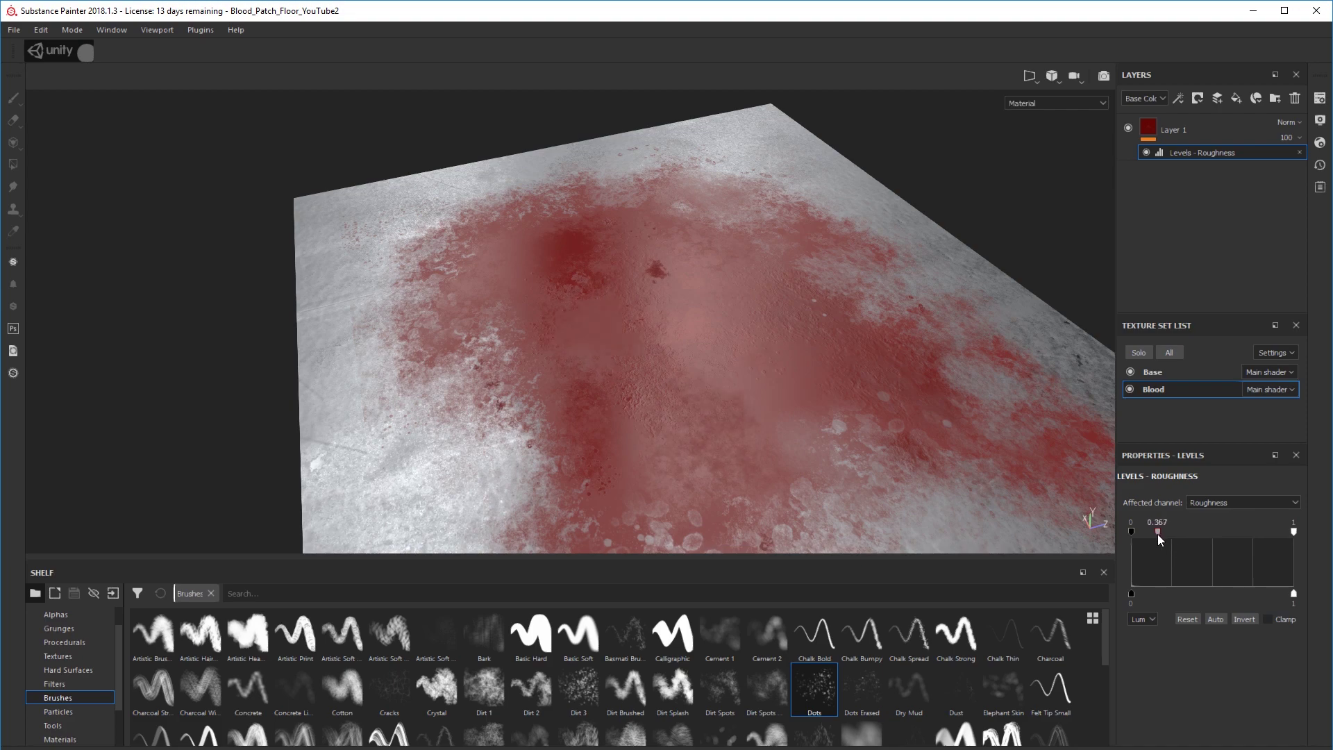
{"action": "left_click_drag", "start_coordinate": [736, 389], "coordinate": [660, 401], "text": "alt"}
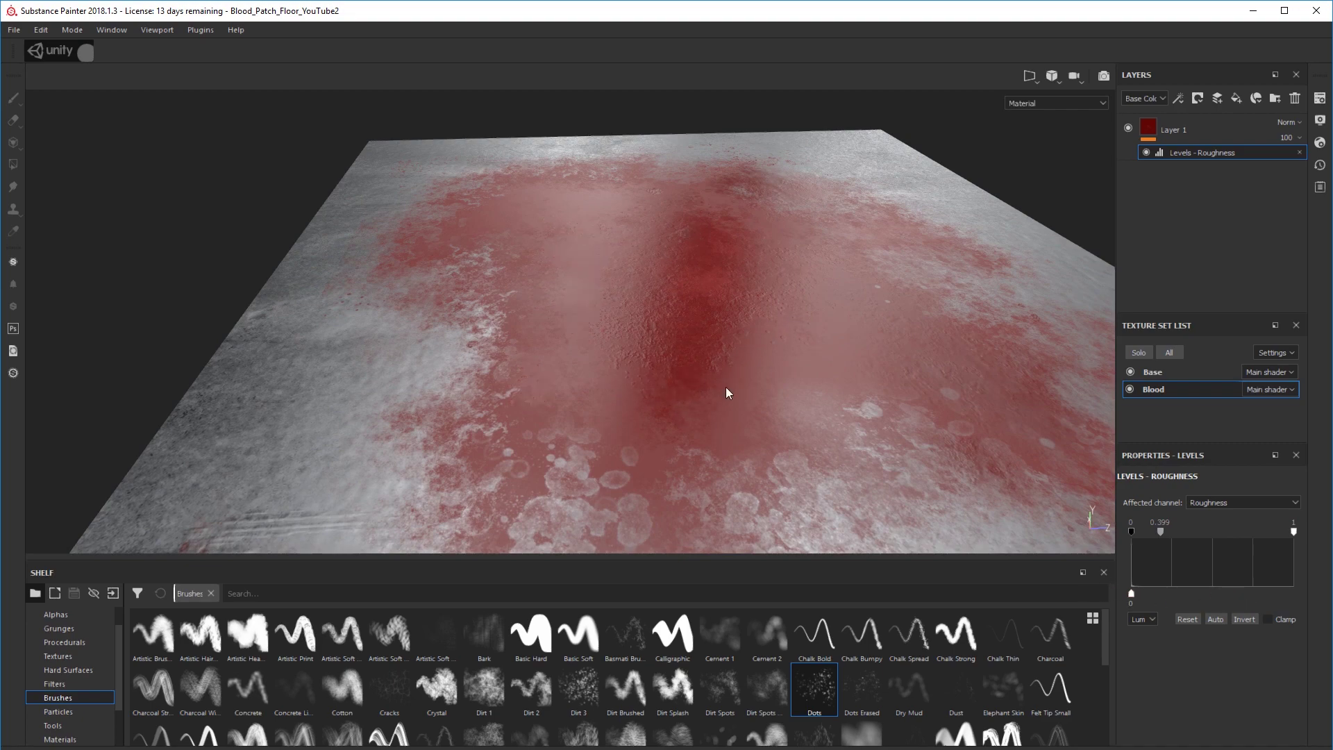
{"action": "left_click_drag", "start_coordinate": [723, 389], "coordinate": [699, 343], "text": "alt"}
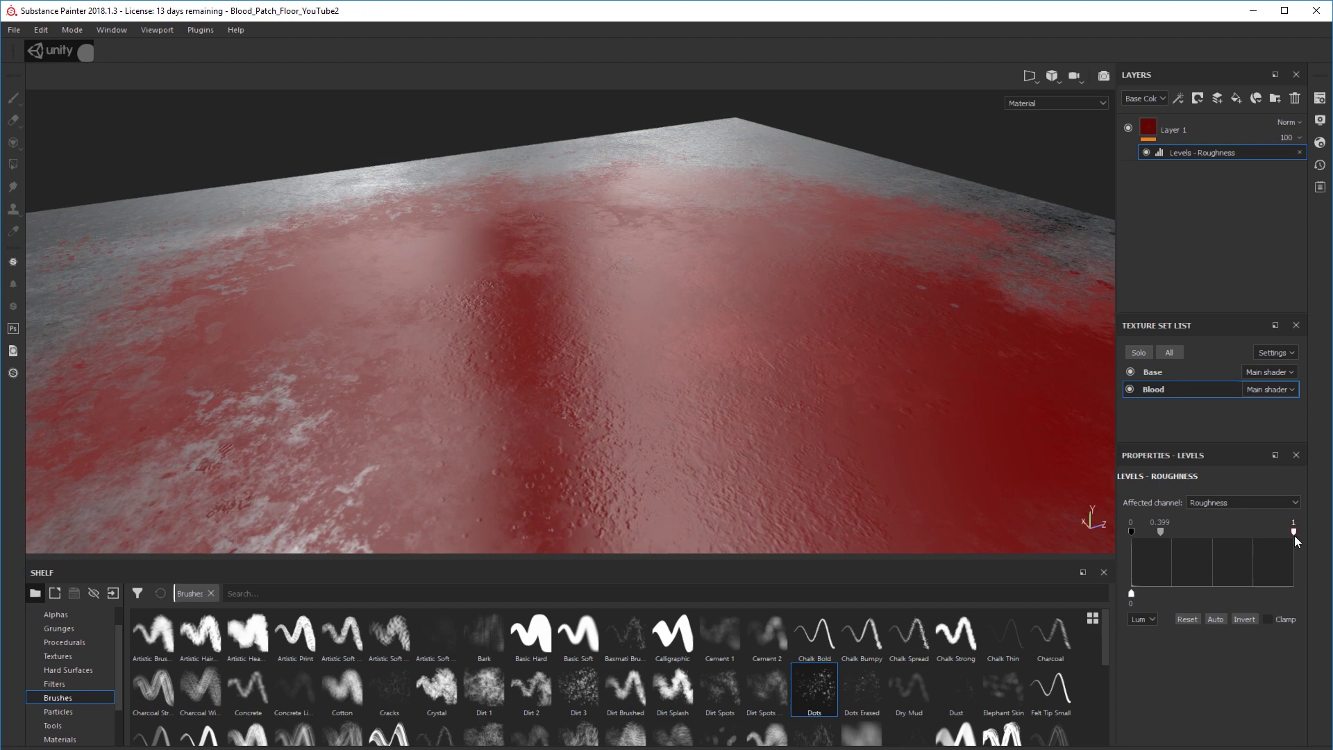
{"action": "left_click_drag", "start_coordinate": [1294, 535], "coordinate": [1192, 533]}
Try the Levels effect on the Metallic channel, then switch it to Base Color with a midtone of 0.984.
{"action": "left_click", "coordinate": [1222, 503]}
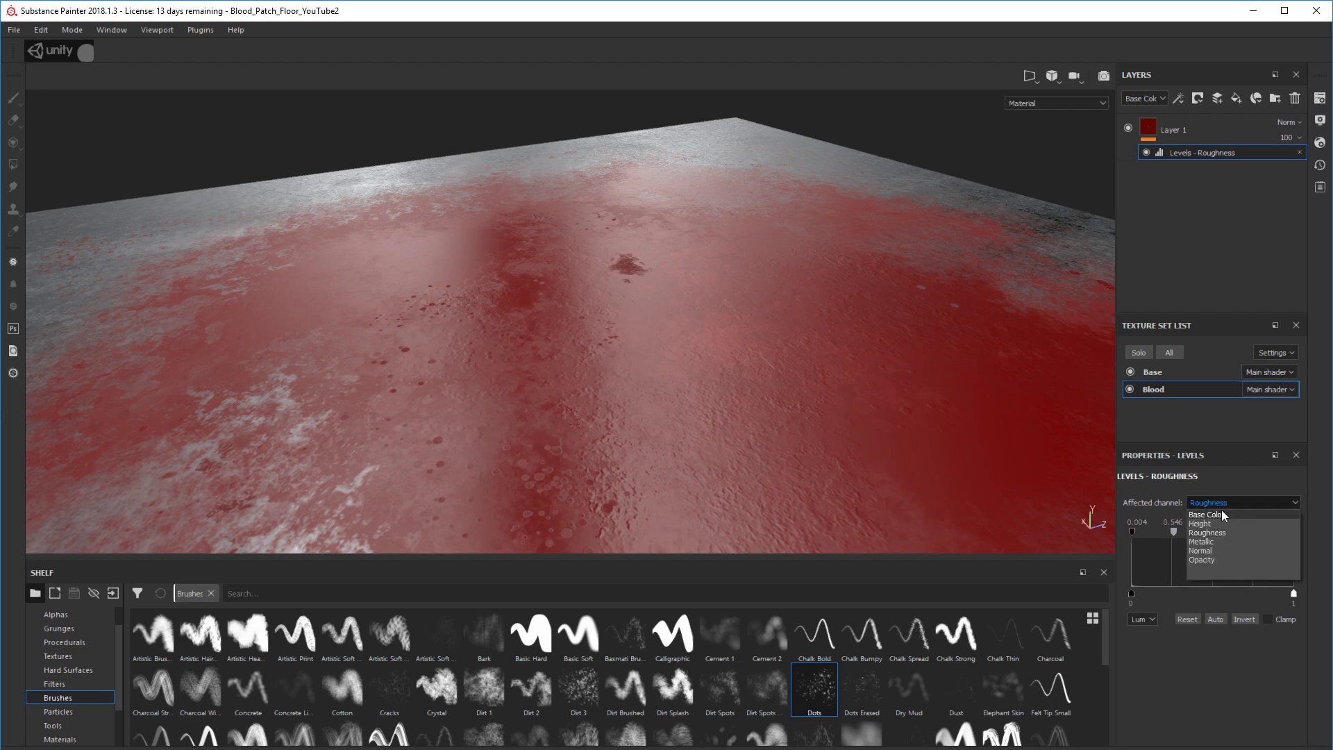
{"action": "left_click", "coordinate": [1216, 515]}
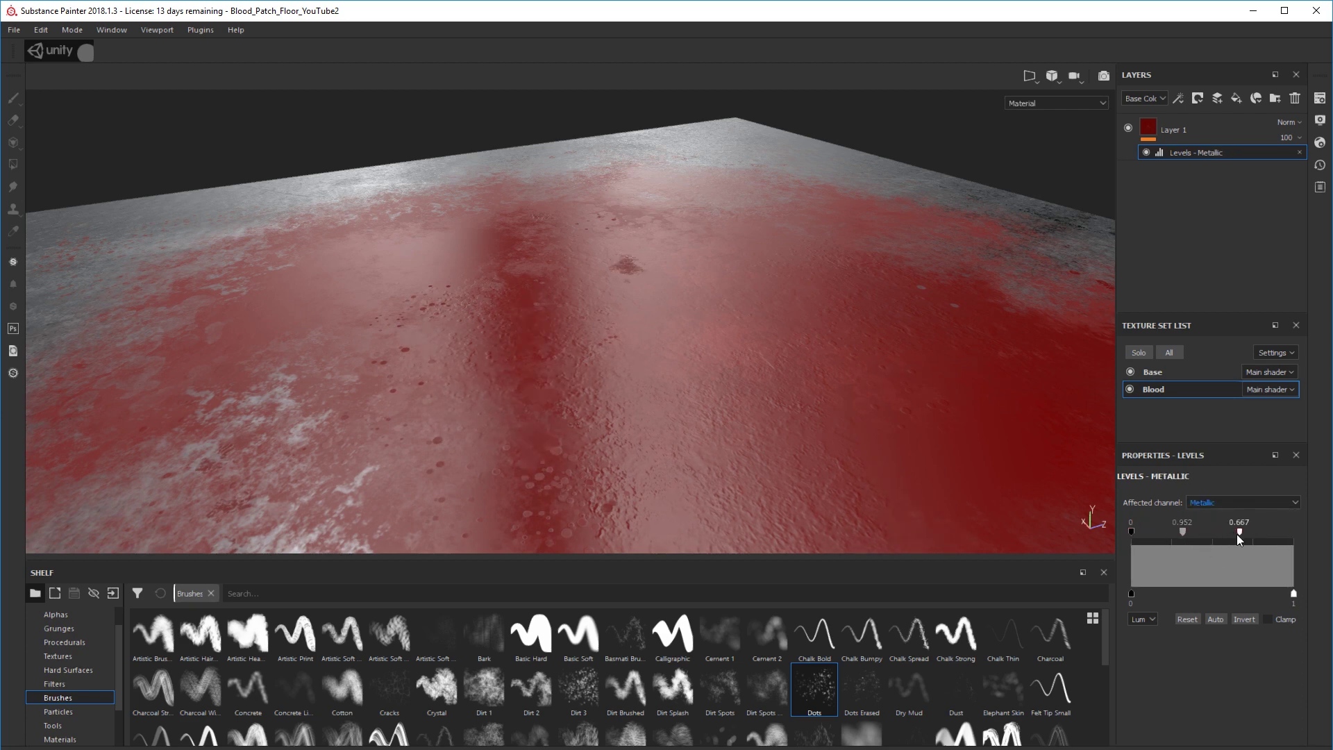
{"action": "left_click", "coordinate": [1276, 502]}
{"action": "left_click", "coordinate": [1221, 464]}
{"action": "mouse_move", "coordinate": [1212, 533]}
{"action": "left_mouse_down"}
{"action": "mouse_move", "coordinate": [1236, 542]}
{"action": "mouse_move", "coordinate": [1211, 534]}
{"action": "left_mouse_up"}
{"action": "left_click_drag", "start_coordinate": [757, 399], "coordinate": [597, 353], "text": "alt"}
{"action": "scroll", "coordinate": [664, 353], "scroll_direction": "down", "scroll_amount": 3}
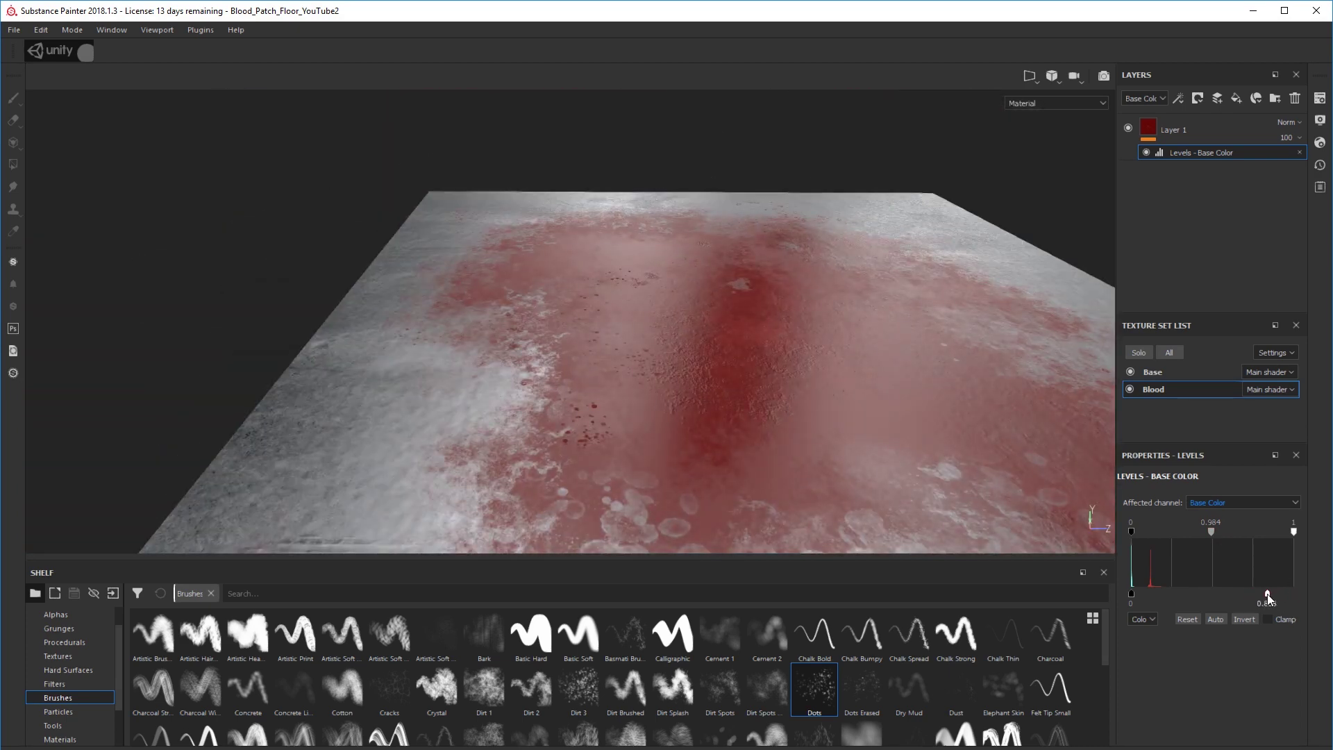
Try darkening the Base Color levels with a black input of 0.081, briefly checking the Normal channel.
{"action": "mouse_move", "coordinate": [1131, 532]}
{"action": "left_mouse_down"}
{"action": "mouse_move", "coordinate": [1149, 533]}
{"action": "mouse_move", "coordinate": [1127, 536]}
{"action": "left_mouse_up"}
{"action": "left_click", "coordinate": [1209, 502]}
{"action": "left_click", "coordinate": [1215, 551]}
{"action": "left_click", "coordinate": [1230, 502]}
{"action": "left_click", "coordinate": [1230, 514]}
{"action": "left_click_drag", "start_coordinate": [1131, 531], "coordinate": [1144, 533]}
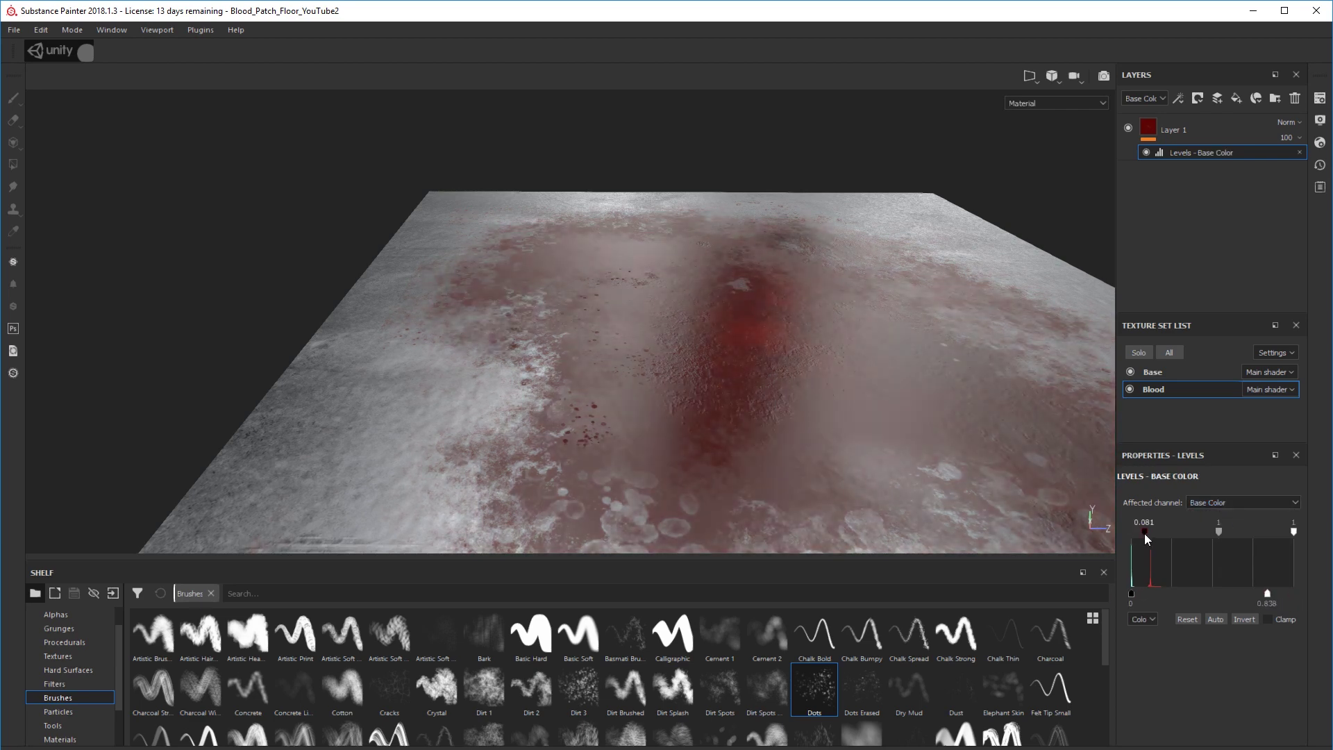
Switch the Levels effect to Opacity and try a black input of 0.342 with a midtone of 1.523.
{"action": "left_click", "coordinate": [1242, 502]}
{"action": "left_click", "coordinate": [1212, 556]}
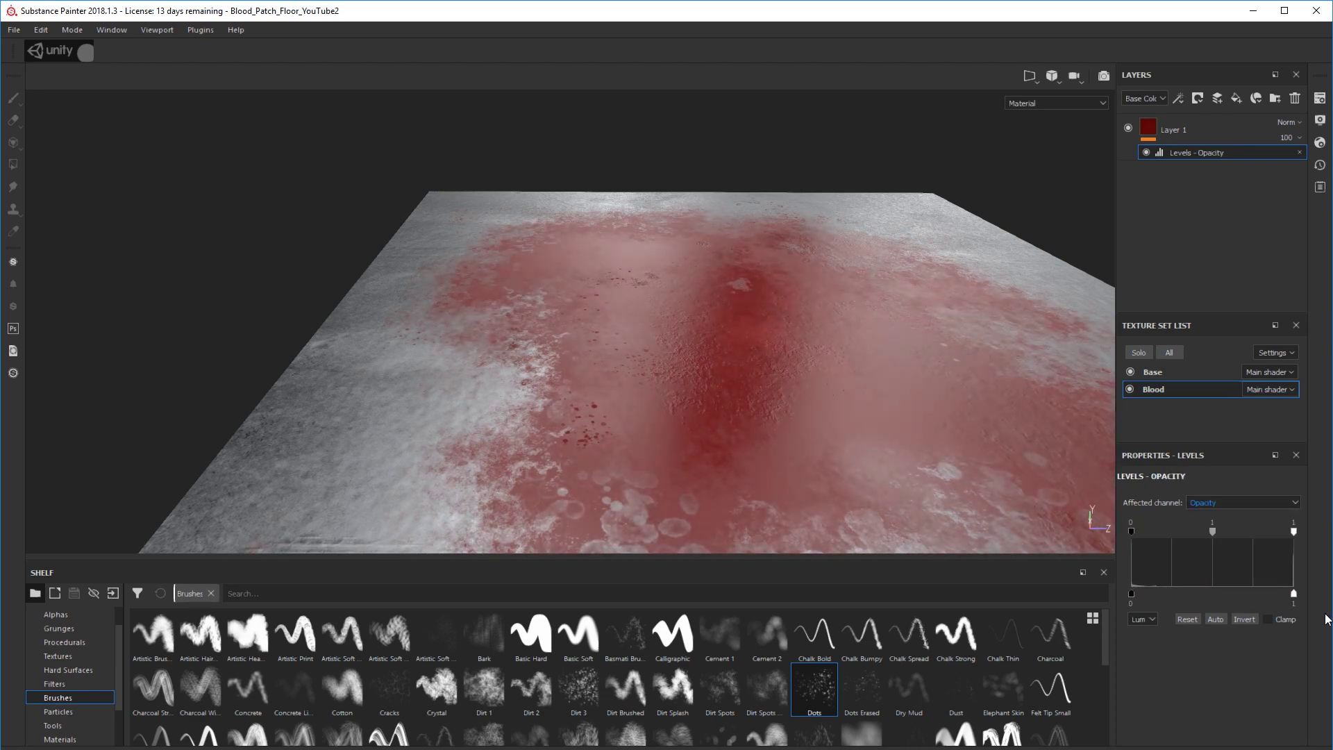
{"action": "mouse_move", "coordinate": [1132, 594]}
{"action": "left_mouse_down"}
{"action": "mouse_move", "coordinate": [1224, 599]}
{"action": "mouse_move", "coordinate": [1131, 597]}
{"action": "left_mouse_up"}
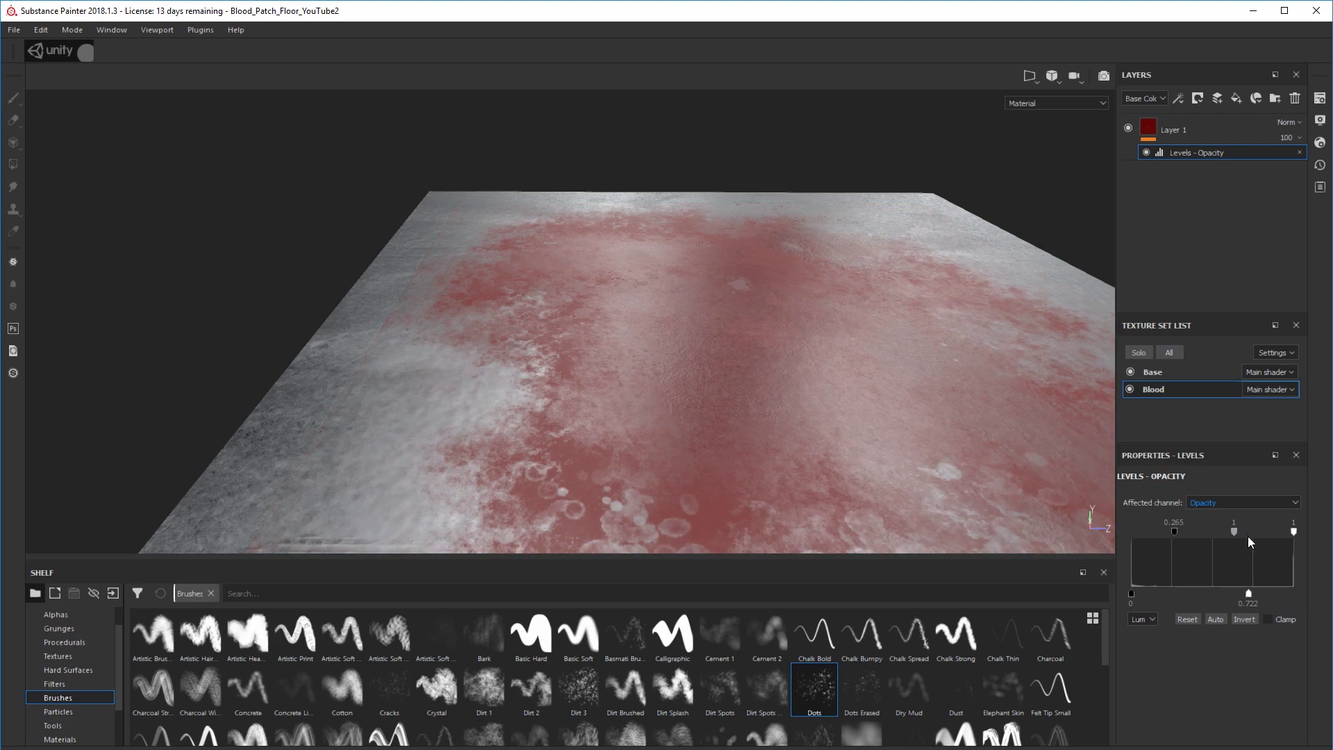
{"action": "left_click_drag", "start_coordinate": [1234, 532], "coordinate": [1240, 540]}
{"action": "left_click_drag", "start_coordinate": [1251, 597], "coordinate": [1293, 595]}
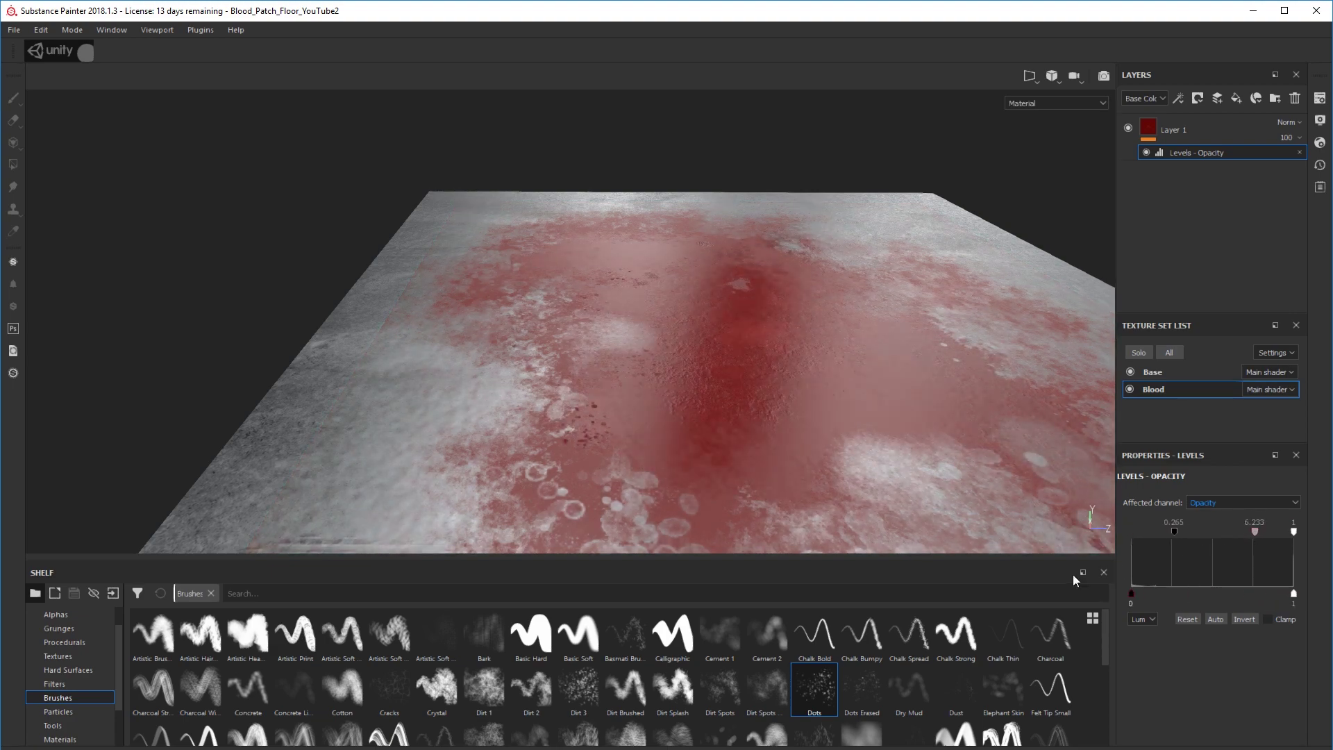
{"action": "left_click_drag", "start_coordinate": [916, 410], "coordinate": [1011, 407], "text": "alt"}
{"action": "right_click_drag", "start_coordinate": [1012, 408], "coordinate": [1110, 445], "text": "alt"}
{"action": "mouse_move", "coordinate": [1255, 532]}
{"action": "left_mouse_down"}
{"action": "mouse_move", "coordinate": [1235, 533]}
{"action": "mouse_move", "coordinate": [1269, 533]}
{"action": "left_mouse_up"}
{"action": "left_click_drag", "start_coordinate": [1175, 531], "coordinate": [1186, 531]}
{"action": "middle_click_drag", "start_coordinate": [819, 428], "coordinate": [688, 438], "text": "alt"}
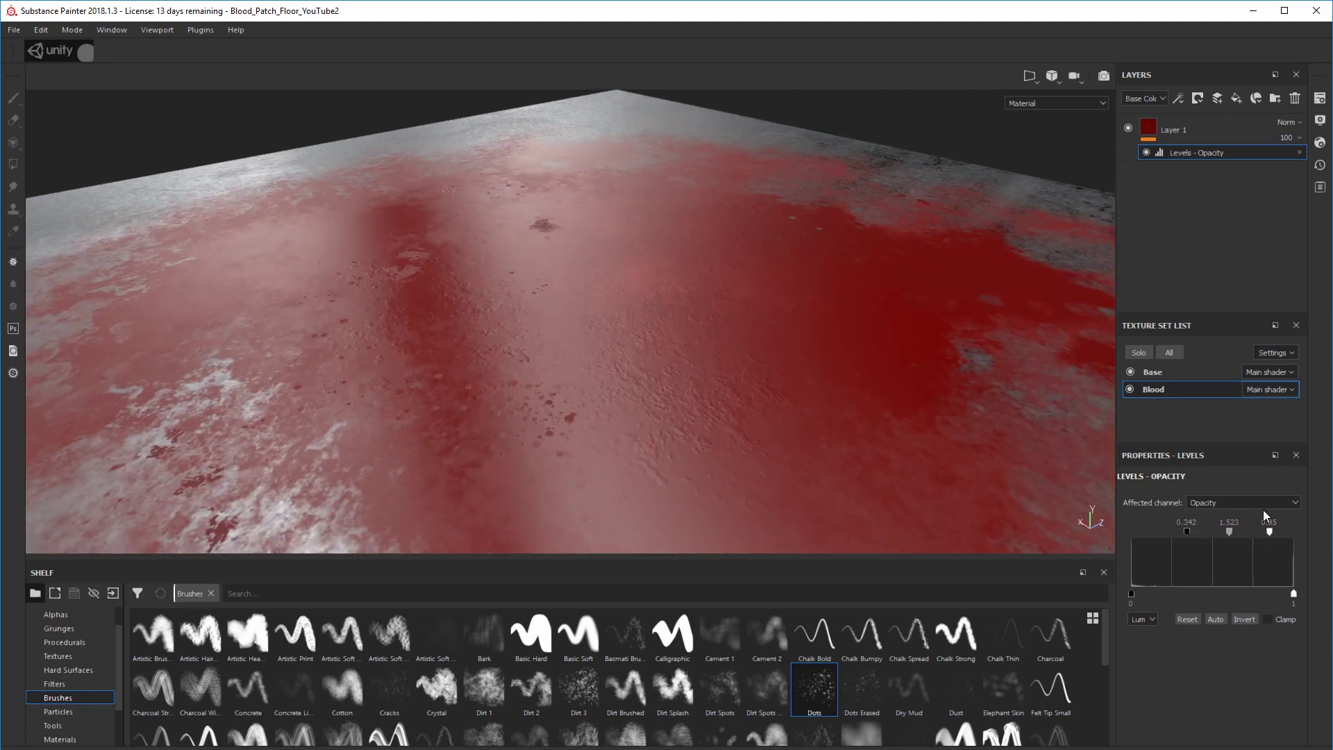
Try the Levels effect on the Height channel with a midtone of 1.296 and an output black of -0.013.
{"action": "left_click", "coordinate": [1262, 505]}
{"action": "left_click", "coordinate": [1200, 552]}
{"action": "left_click_drag", "start_coordinate": [902, 399], "coordinate": [819, 395], "text": "alt"}
{"action": "left_click_drag", "start_coordinate": [1139, 531], "coordinate": [1217, 531]}
{"action": "mouse_move", "coordinate": [1139, 594]}
{"action": "left_mouse_down"}
{"action": "mouse_move", "coordinate": [1126, 593]}
{"action": "mouse_move", "coordinate": [1163, 590]}
{"action": "mouse_move", "coordinate": [1136, 585]}
{"action": "left_mouse_up"}
{"action": "left_click_drag", "start_coordinate": [1027, 399], "coordinate": [925, 437], "text": "alt"}
{"action": "scroll", "coordinate": [925, 436], "scroll_direction": "down", "scroll_amount": 10}
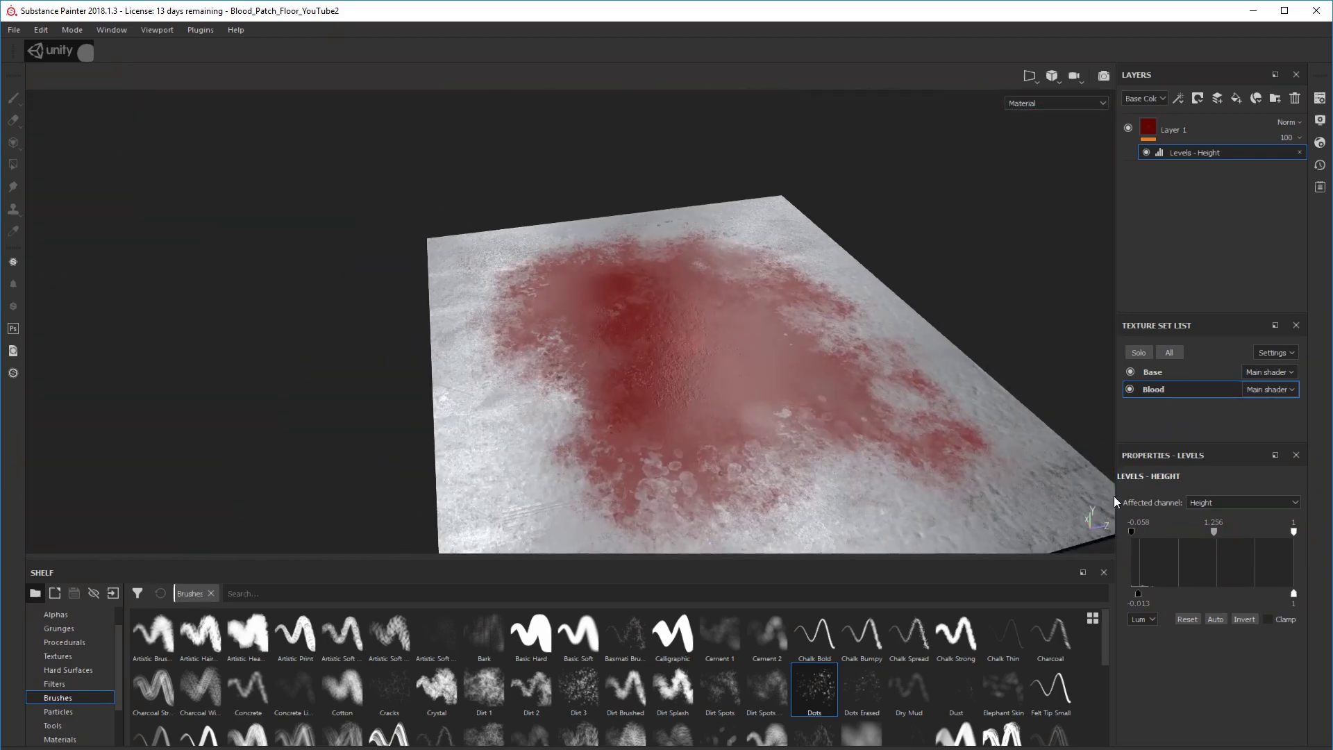
Try raising the output black level of the Normal channel, then undo the change.
{"action": "left_click", "coordinate": [1242, 502]}
{"action": "left_click", "coordinate": [1221, 535]}
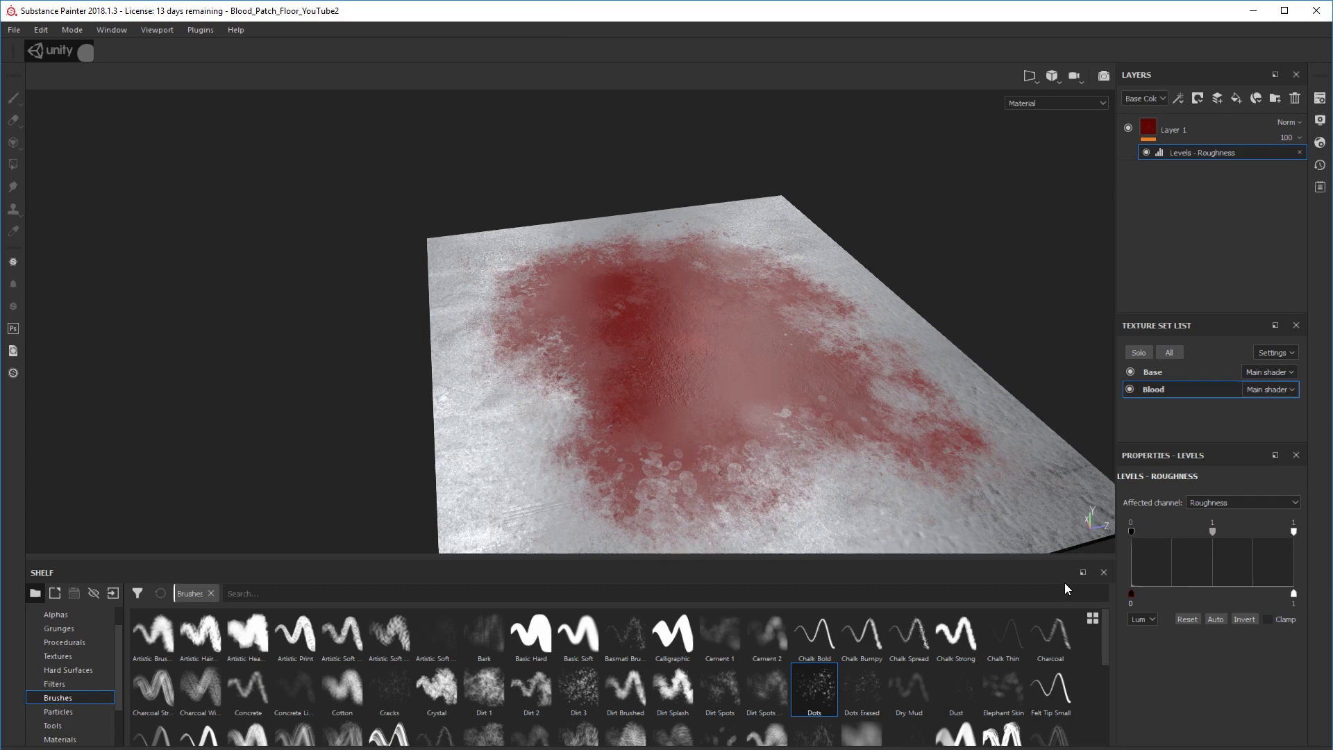
{"action": "left_click", "coordinate": [1226, 505]}
{"action": "left_click", "coordinate": [1198, 552]}
{"action": "scroll", "coordinate": [680, 372], "scroll_direction": "up", "scroll_amount": 8}
{"action": "left_click_drag", "start_coordinate": [1131, 594], "coordinate": [1242, 594]}
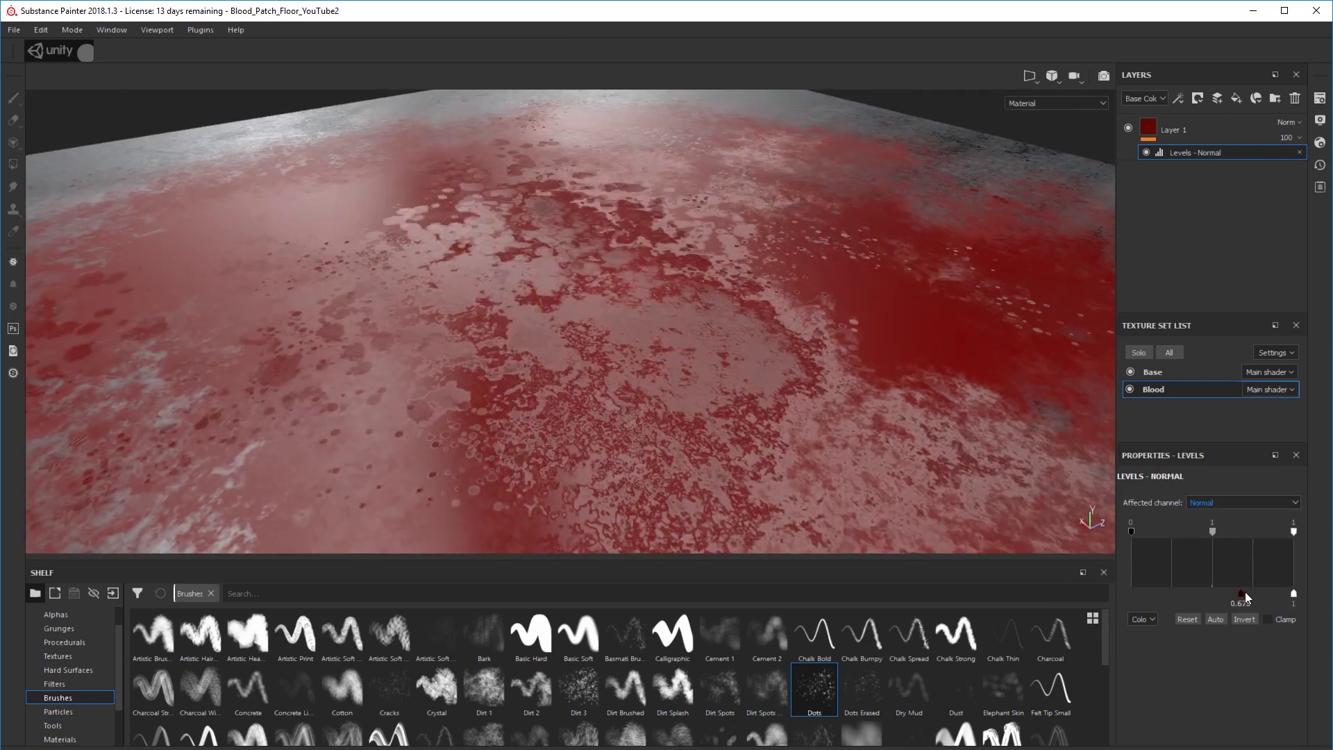
{"action": "key", "text": "ctrl+z"}
Try slightly lowering the Normal channel's output white level and check the puddle's surface relief.
{"action": "scroll", "coordinate": [763, 361], "scroll_direction": "down", "scroll_amount": 3}
{"action": "left_click_drag", "start_coordinate": [763, 361], "coordinate": [798, 361], "text": "alt"}
{"action": "mouse_move", "coordinate": [1293, 594]}
{"action": "left_mouse_down"}
{"action": "mouse_move", "coordinate": [1273, 597]}
{"action": "mouse_move", "coordinate": [1285, 597]}
{"action": "left_mouse_up"}
{"action": "left_click_drag", "start_coordinate": [833, 375], "coordinate": [610, 381], "text": "alt"}
Switch the Levels effect back to the Opacity channel and set its midtone to 1.513.
{"action": "left_click", "coordinate": [1243, 502]}
{"action": "left_click", "coordinate": [1212, 562]}
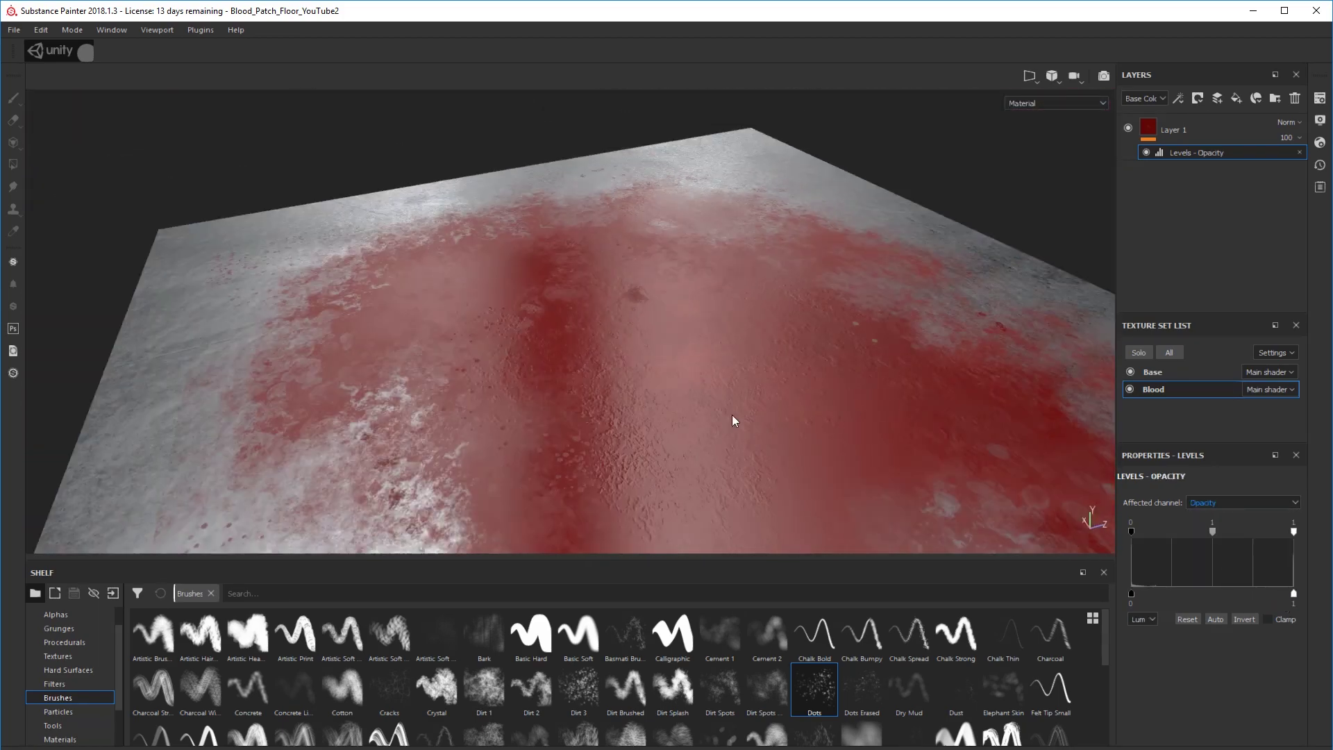
{"action": "scroll", "coordinate": [731, 415], "scroll_direction": "down", "scroll_amount": 2}
{"action": "mouse_move", "coordinate": [1212, 531]}
{"action": "left_mouse_down"}
{"action": "mouse_move", "coordinate": [1243, 535]}
{"action": "mouse_move", "coordinate": [1214, 533]}
{"action": "left_mouse_up"}
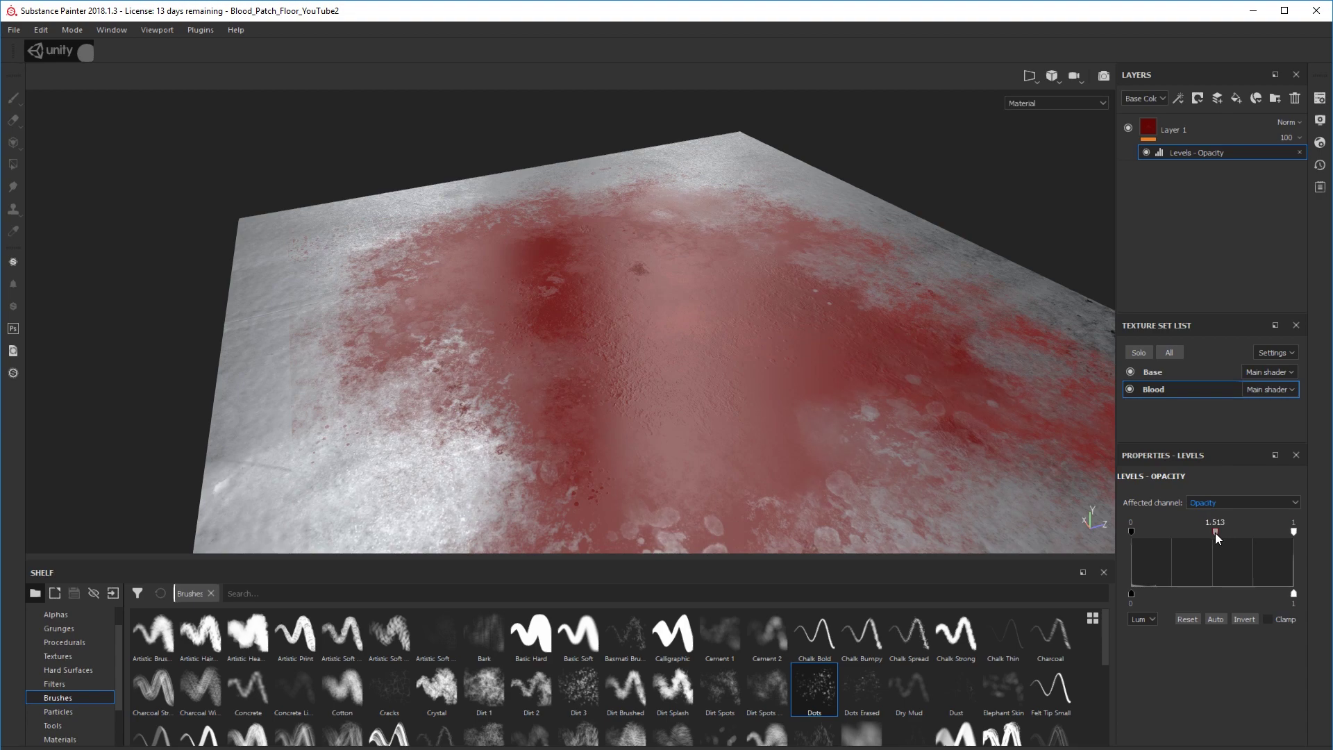
Select Layer 1 for painting and set the brush material to opacity 1 and roughness 0.
{"action": "mouse_move", "coordinate": [771, 385]}
{"action": "left_mouse_down", "text": "alt"}
{"action": "mouse_move", "coordinate": [876, 379]}
{"action": "mouse_move", "coordinate": [656, 351]}
{"action": "left_mouse_up", "text": "alt"}
{"action": "left_click", "coordinate": [1194, 129]}
{"action": "left_click", "coordinate": [1279, 734]}
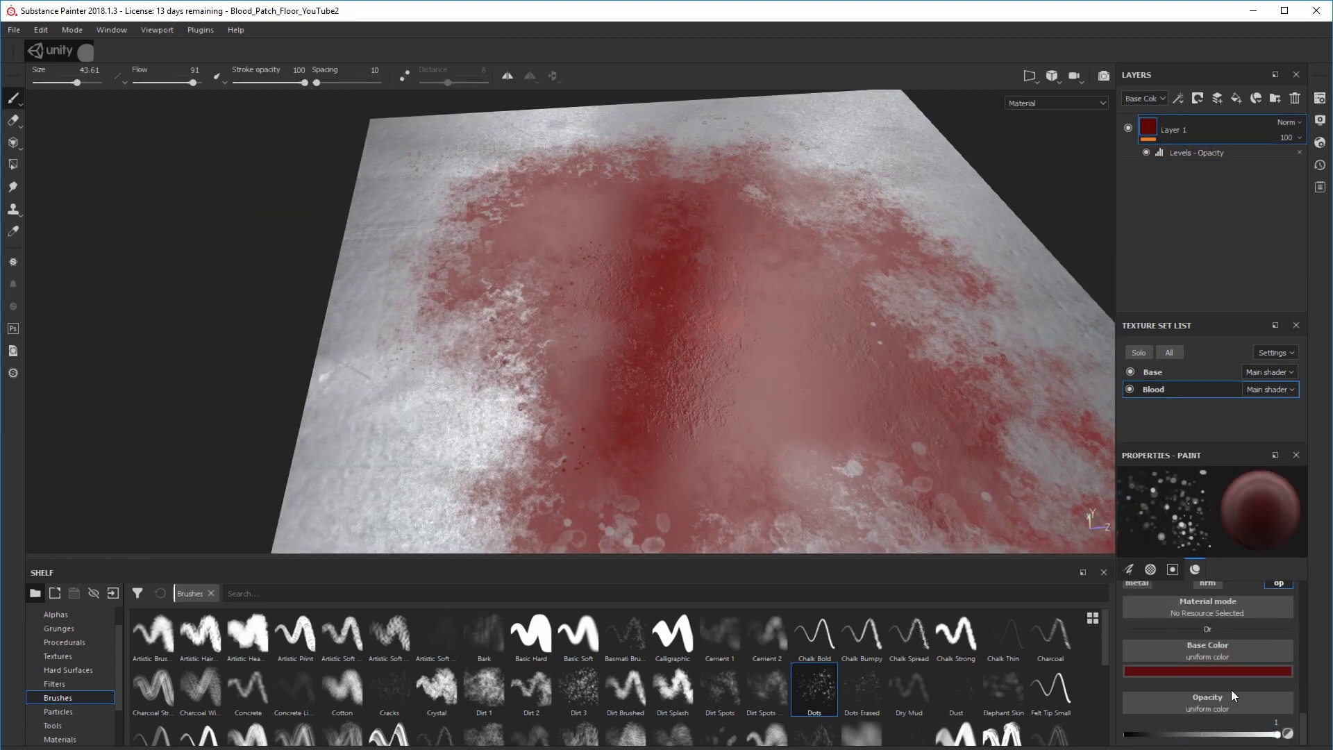
{"action": "scroll", "coordinate": [1233, 697], "scroll_direction": "down", "scroll_amount": 3}
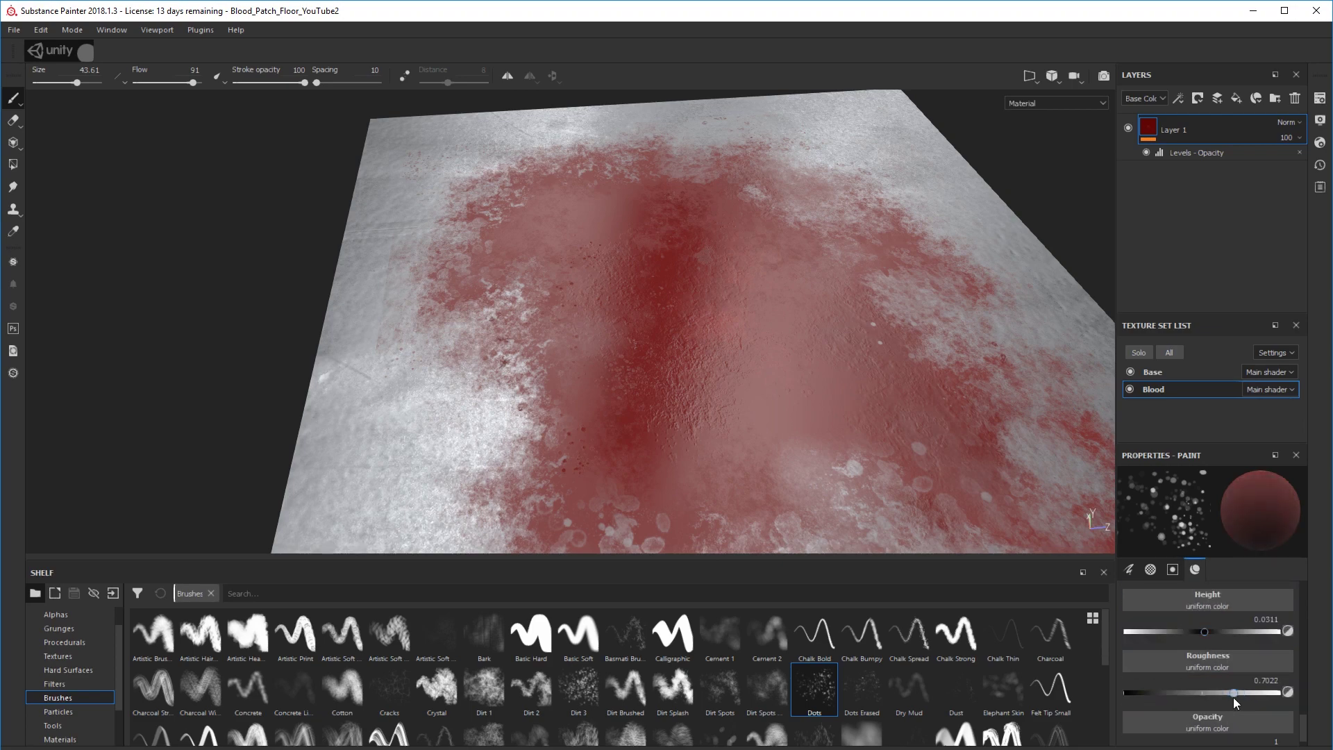
{"action": "scroll", "coordinate": [722, 344], "scroll_direction": "up", "scroll_amount": 3}
{"action": "mouse_move", "coordinate": [722, 344]}
{"action": "left_mouse_down", "text": "alt"}
{"action": "mouse_move", "coordinate": [585, 262]}
{"action": "mouse_move", "coordinate": [752, 410]}
{"action": "left_mouse_up", "text": "alt"}
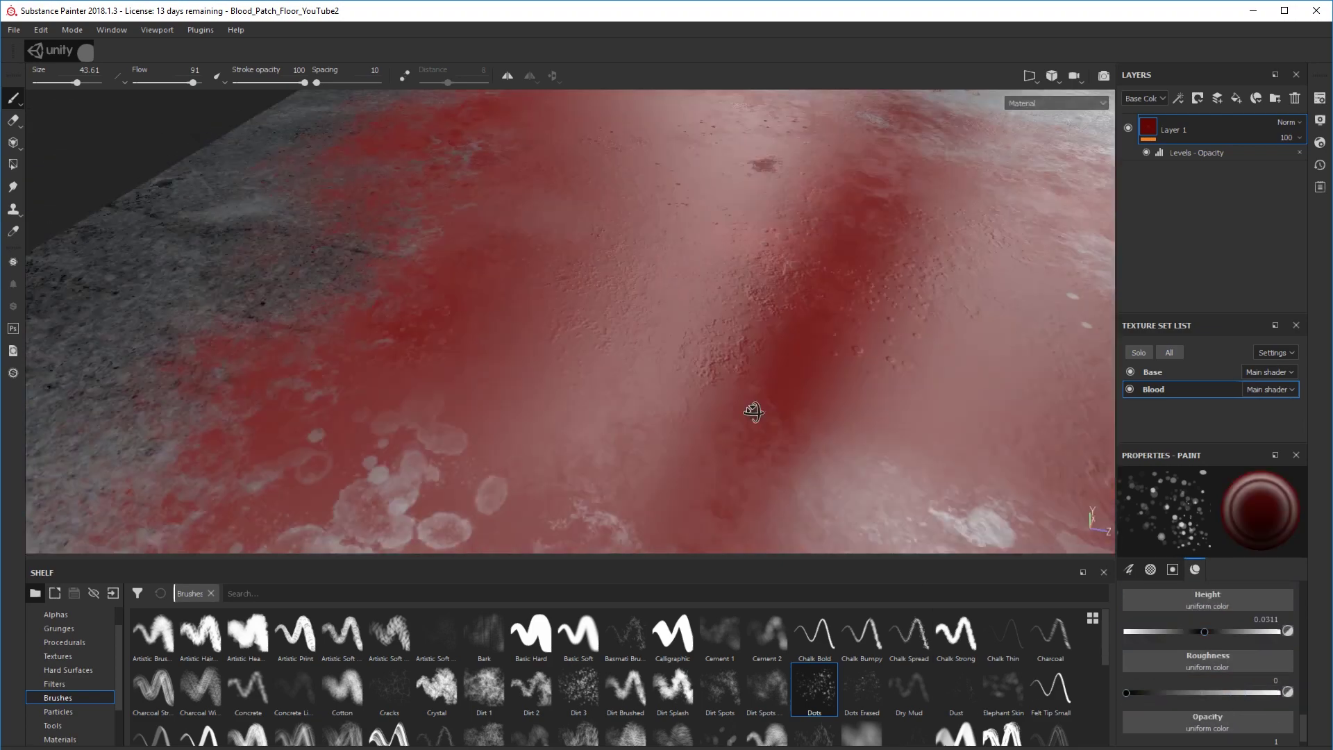
Reduce the droplet brush size to 18.37 and inspect the puddle's edges across the slab.
{"action": "right_click_drag", "start_coordinate": [952, 365], "coordinate": [889, 364], "text": "ctrl"}
{"action": "left_click_drag", "start_coordinate": [952, 366], "coordinate": [851, 364], "text": "alt"}
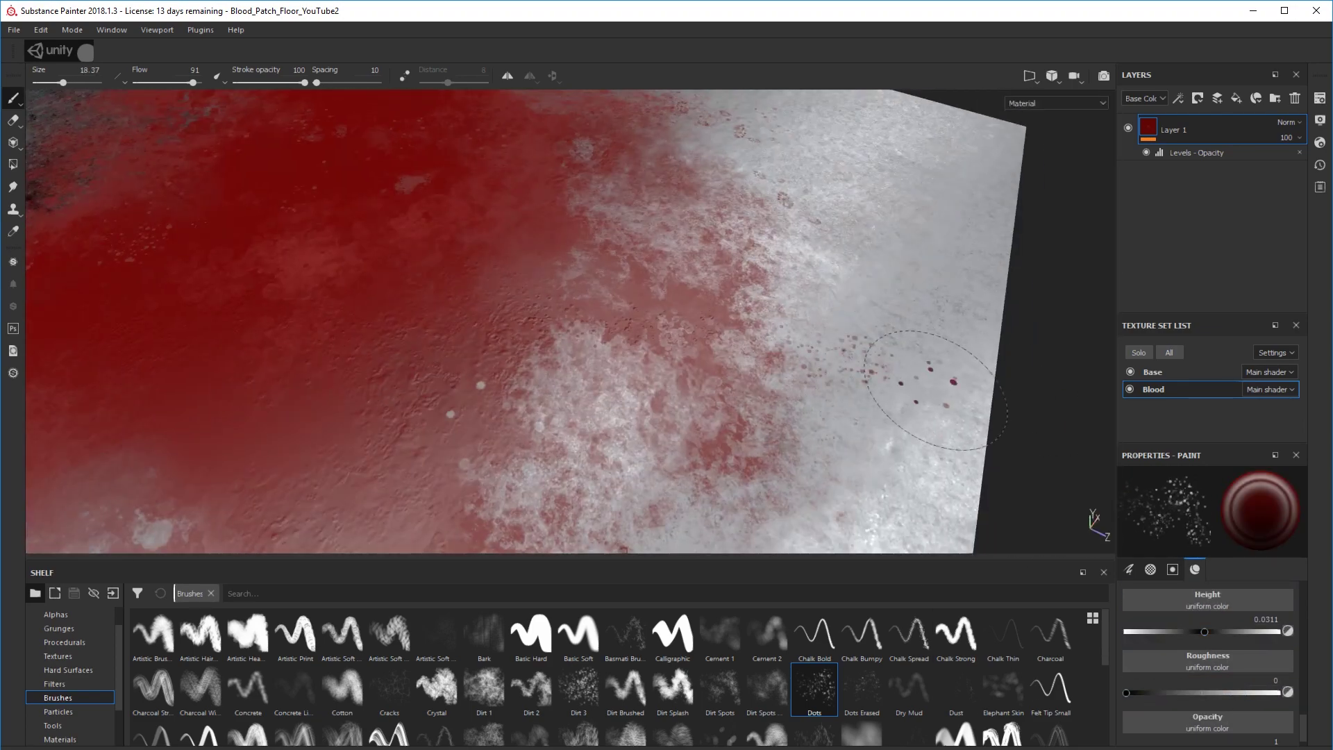
{"action": "left_click_drag", "start_coordinate": [935, 390], "coordinate": [1078, 477], "text": "alt"}
{"action": "left_click_drag", "start_coordinate": [476, 329], "coordinate": [967, 343], "text": "alt"}
{"action": "scroll", "coordinate": [694, 361], "scroll_direction": "down", "scroll_amount": 4}
{"action": "middle_click_drag", "start_coordinate": [888, 347], "coordinate": [750, 260], "text": "alt"}
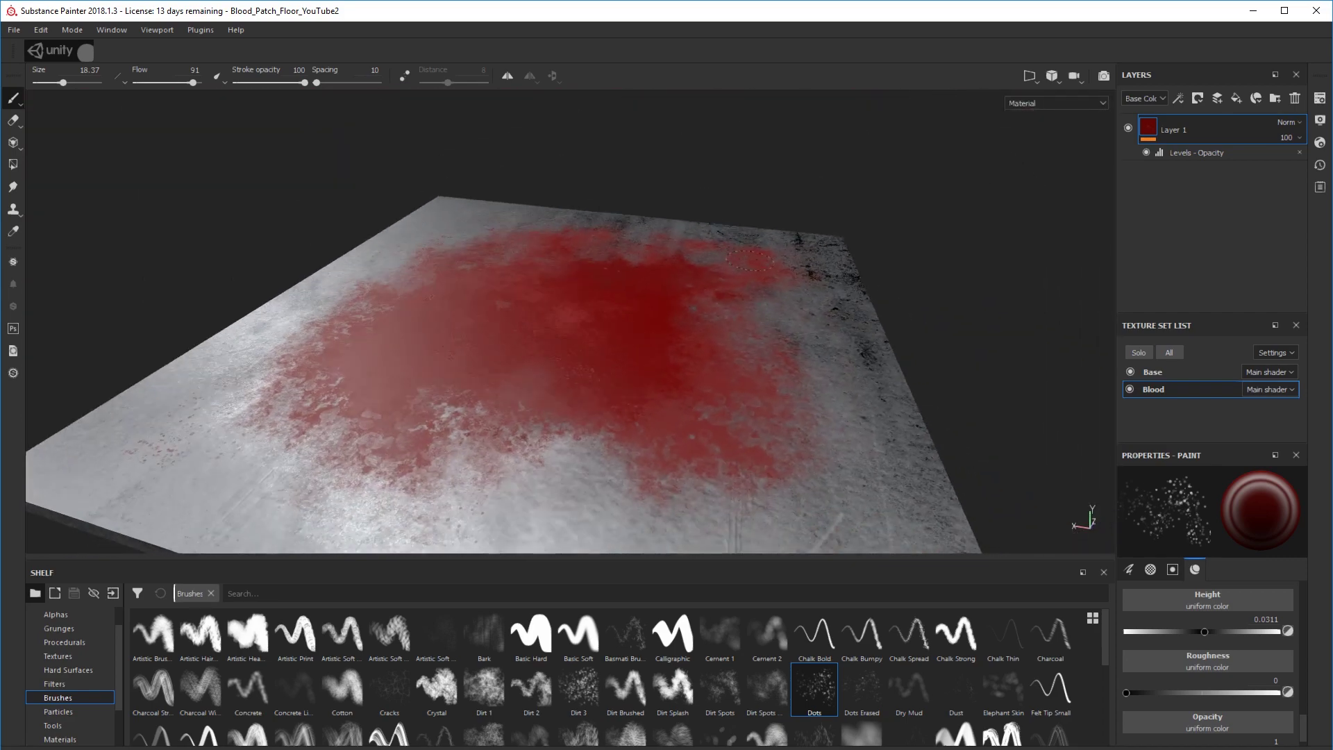
Hide the Base texture set and inspect the isolated blood for hard cut-offs at the plane's border.
{"action": "left_click", "coordinate": [1131, 372]}
{"action": "left_click_drag", "start_coordinate": [652, 384], "coordinate": [722, 340], "text": "alt"}
{"action": "left_click_drag", "start_coordinate": [660, 445], "coordinate": [672, 355], "text": "alt"}
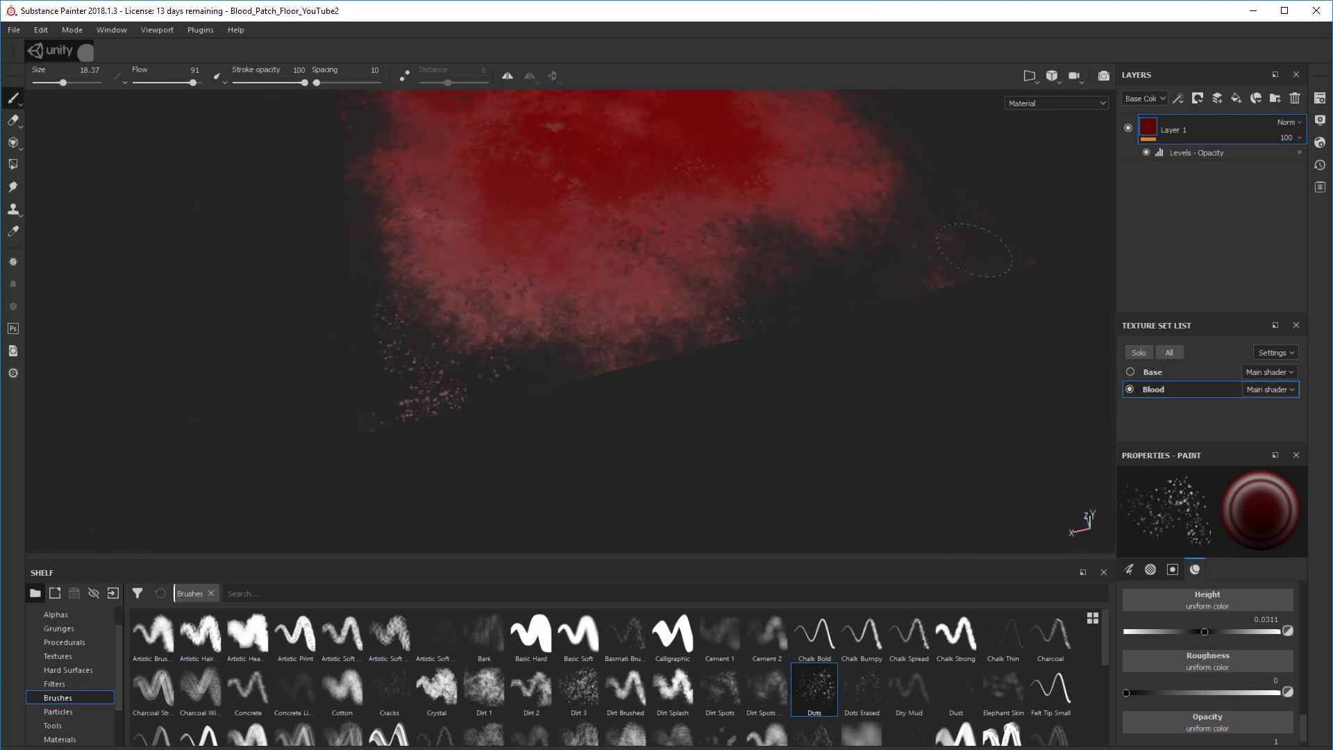
{"action": "mouse_move", "coordinate": [847, 304]}
{"action": "left_mouse_down", "text": "alt"}
{"action": "mouse_move", "coordinate": [789, 282]}
{"action": "mouse_move", "coordinate": [1004, 388]}
{"action": "left_mouse_up", "text": "alt"}
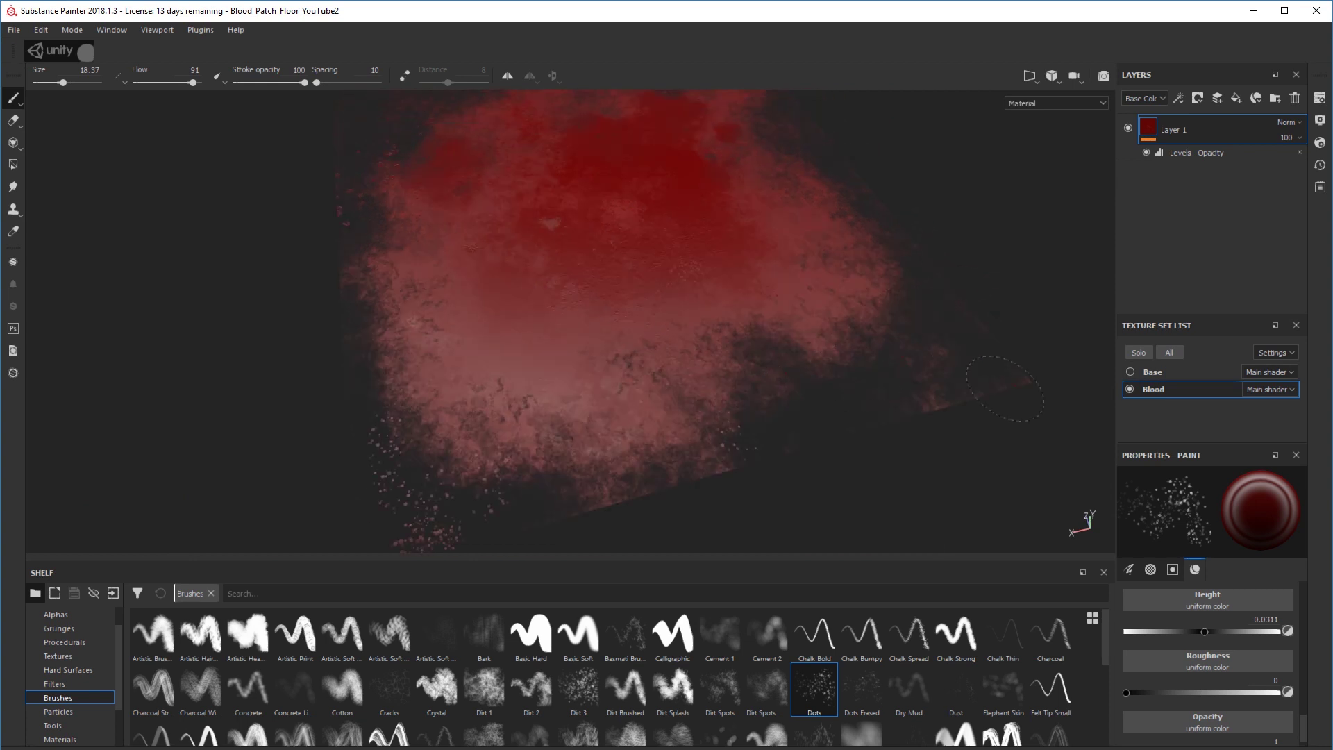
{"action": "left_click", "coordinate": [13, 120]}
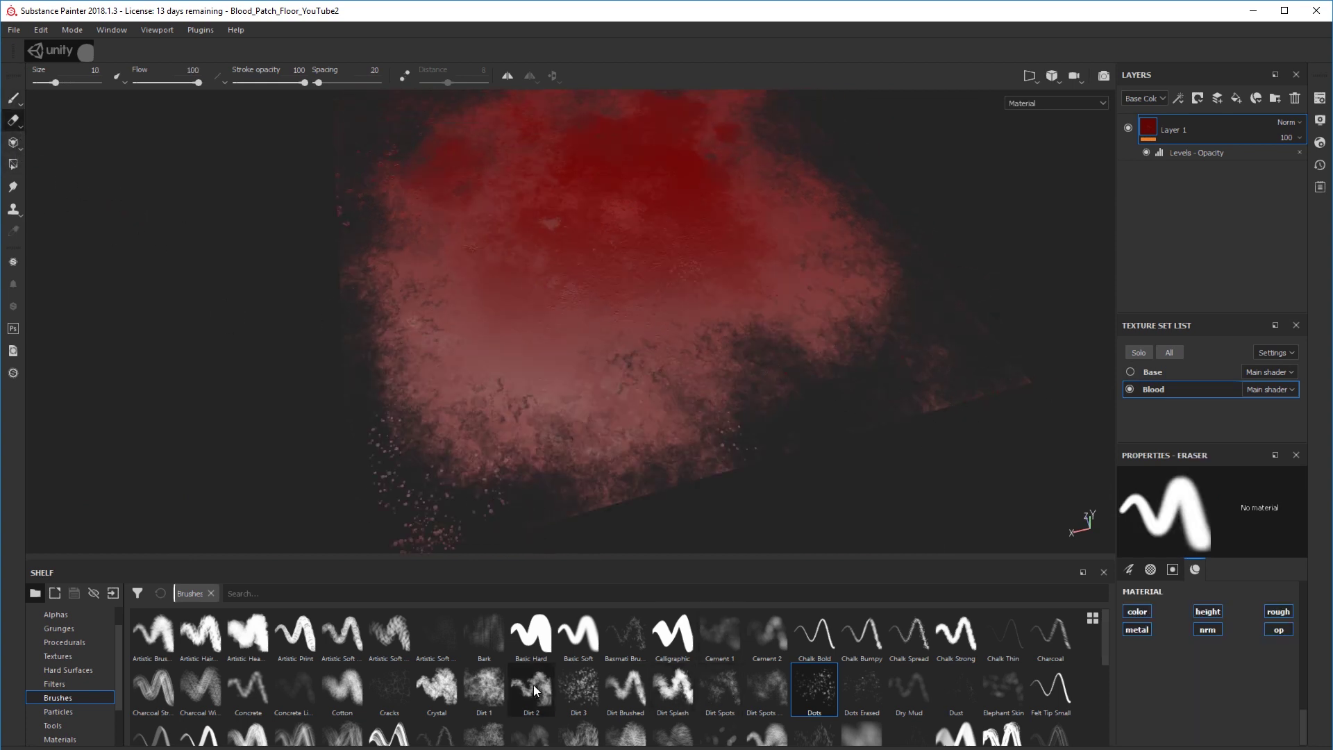
{"action": "left_click", "coordinate": [476, 689]}
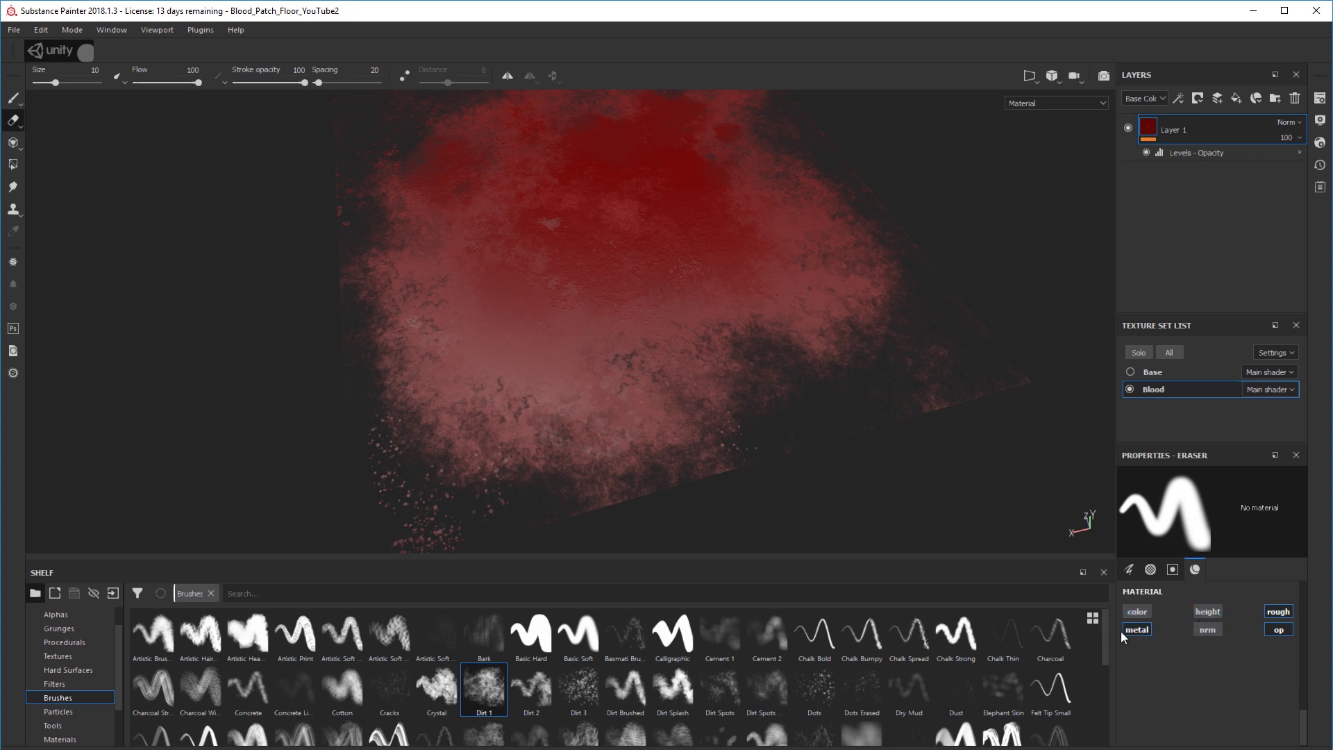
{"action": "key", "text": "1"}
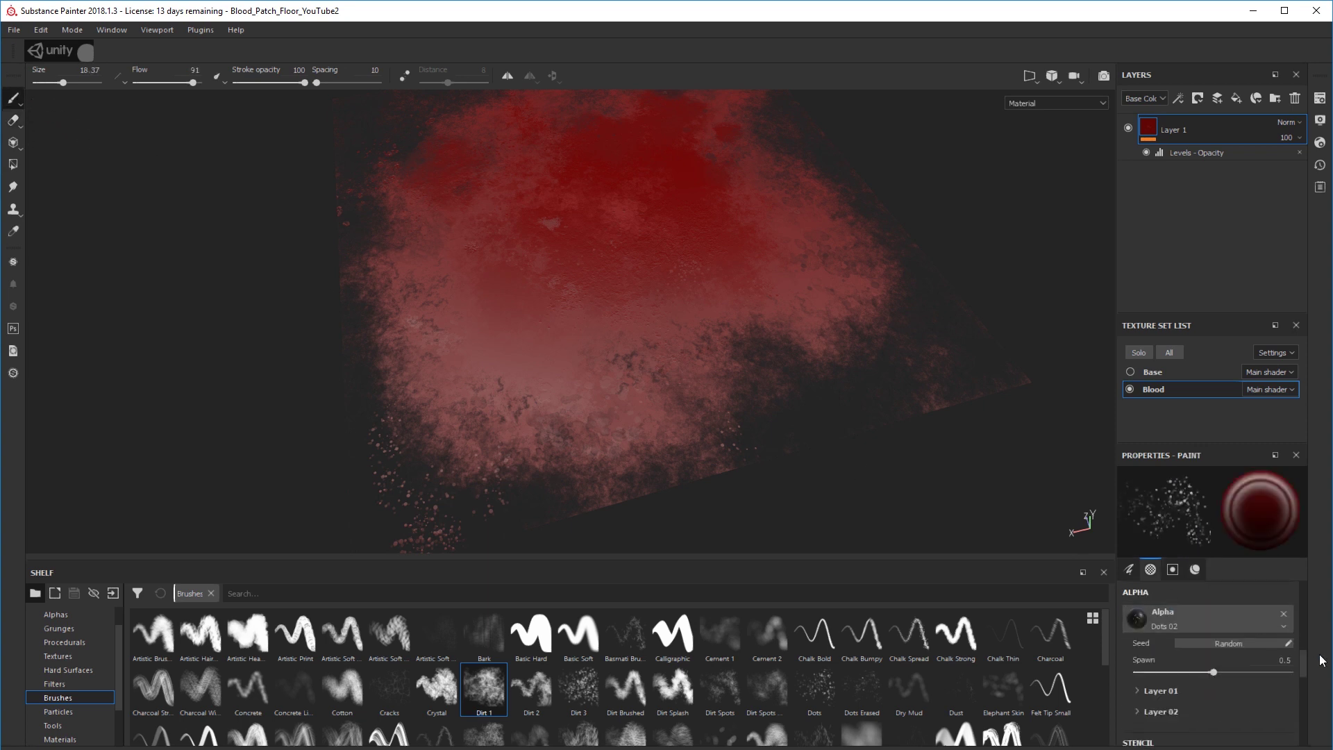
Restrict the paint brush to the opacity channel only and set its opacity value to 0.
{"action": "scroll", "coordinate": [1236, 664], "scroll_direction": "up", "scroll_amount": 3}
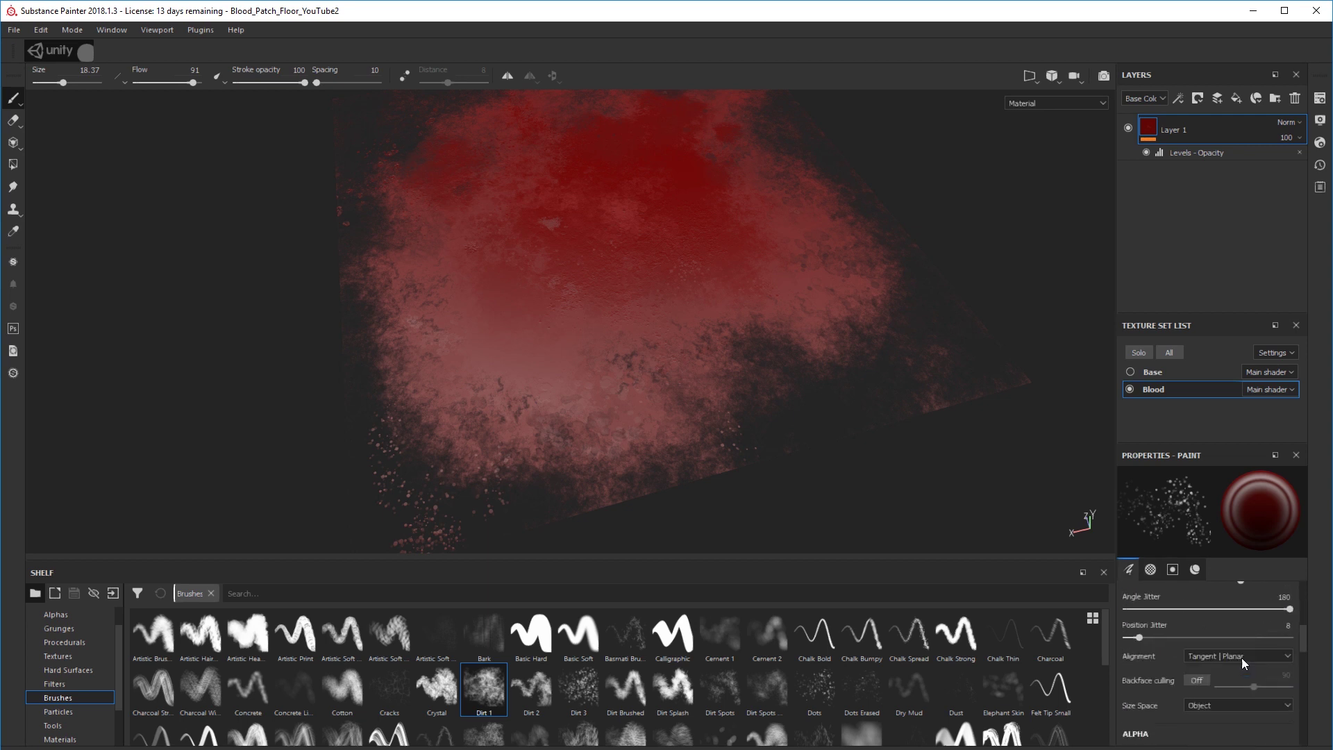
{"action": "scroll", "coordinate": [1242, 656], "scroll_direction": "down", "scroll_amount": 5}
{"action": "left_click", "coordinate": [1139, 629]}
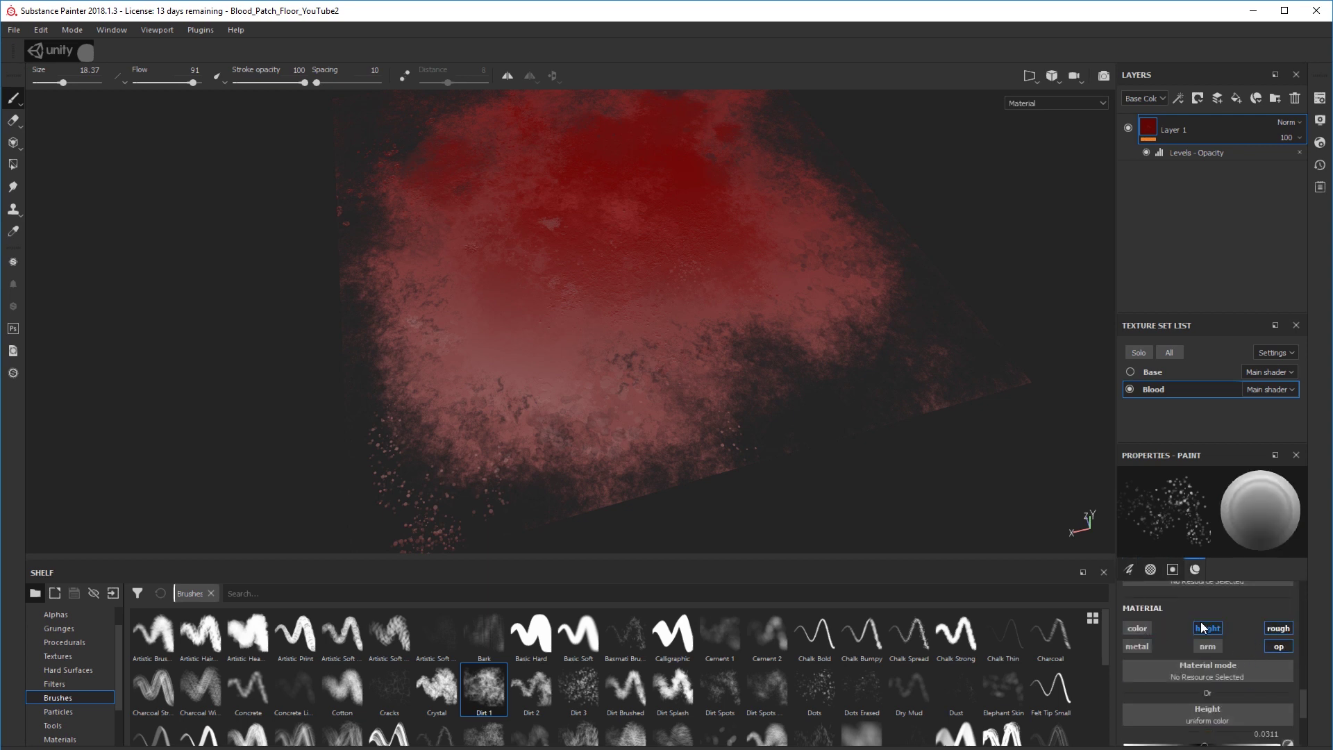
{"action": "left_click", "coordinate": [1207, 628]}
{"action": "left_click", "coordinate": [1280, 629]}
{"action": "scroll", "coordinate": [1262, 733], "scroll_direction": "down", "scroll_amount": 1}
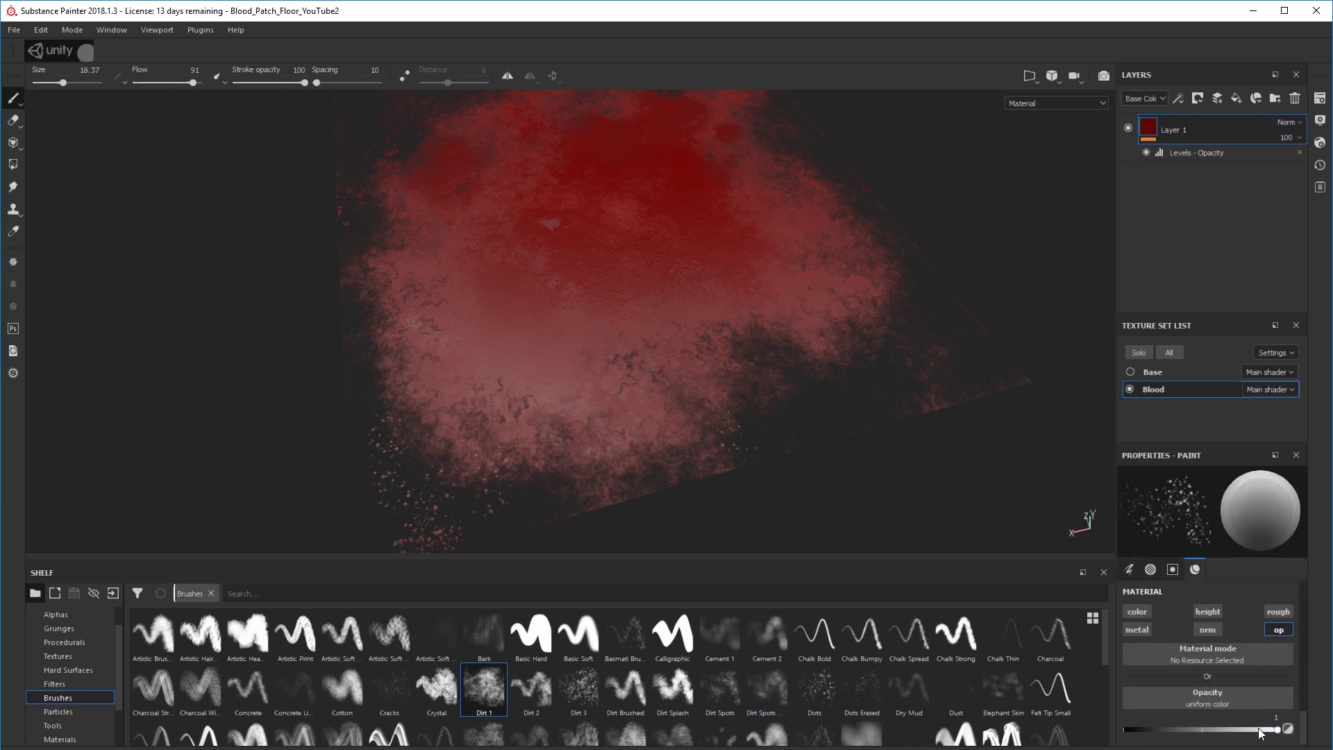
{"action": "left_click_drag", "start_coordinate": [1267, 732], "coordinate": [1126, 730]}
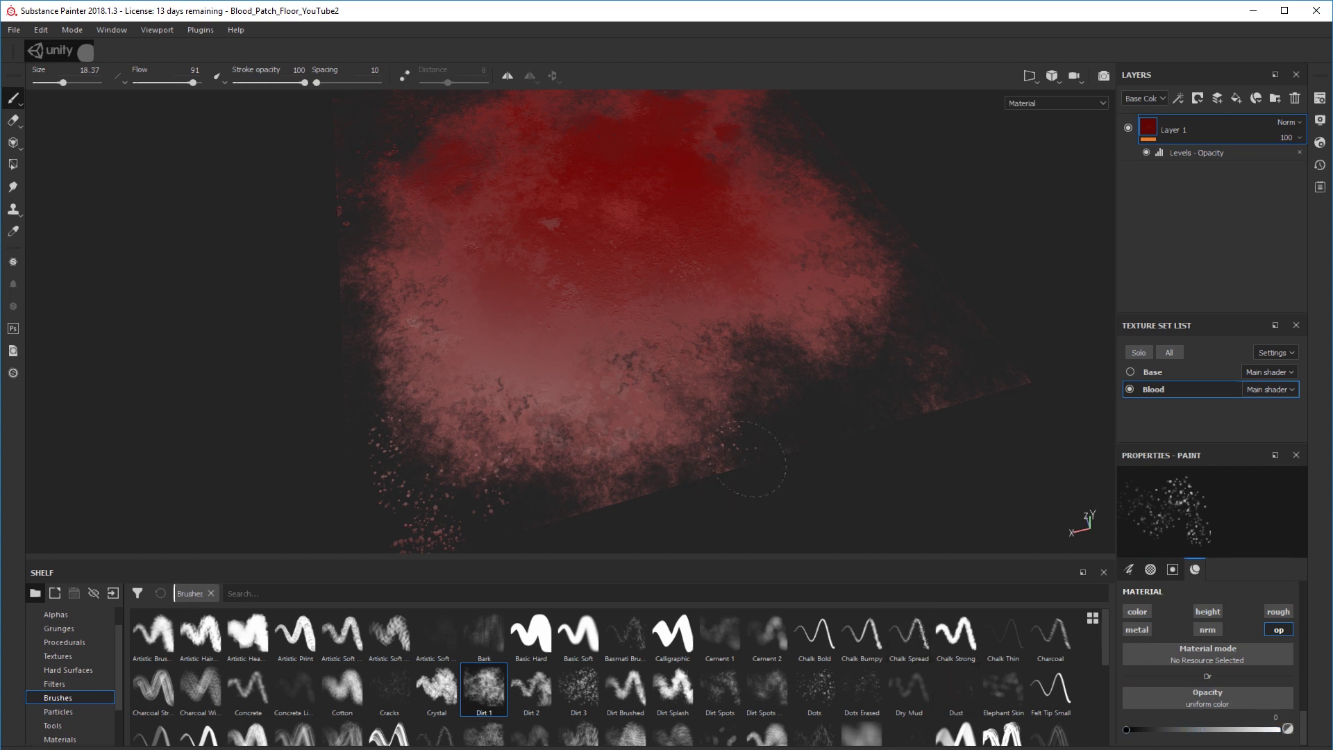
With the Dirt 2 brush, paint away the hard blood edge along the near border of the plane.
{"action": "left_click", "coordinate": [533, 700]}
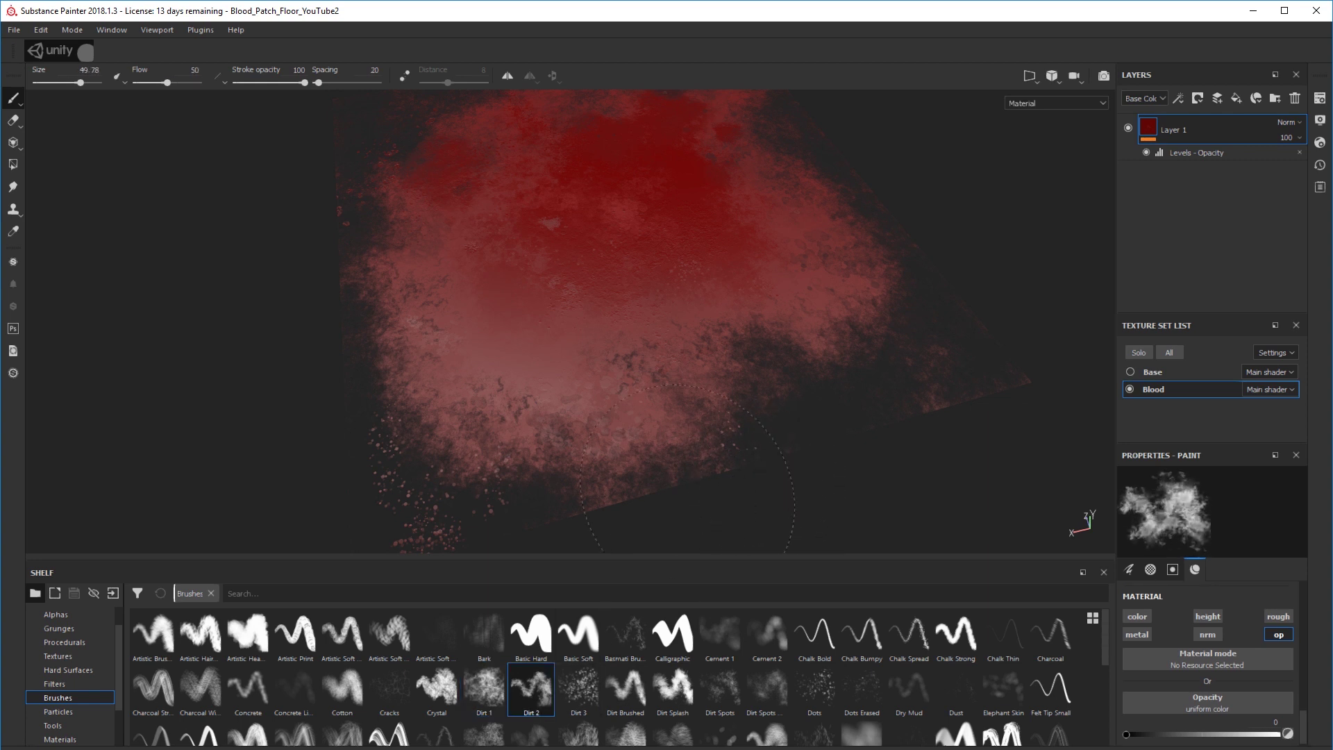
{"action": "left_click_drag", "start_coordinate": [687, 493], "coordinate": [695, 477]}
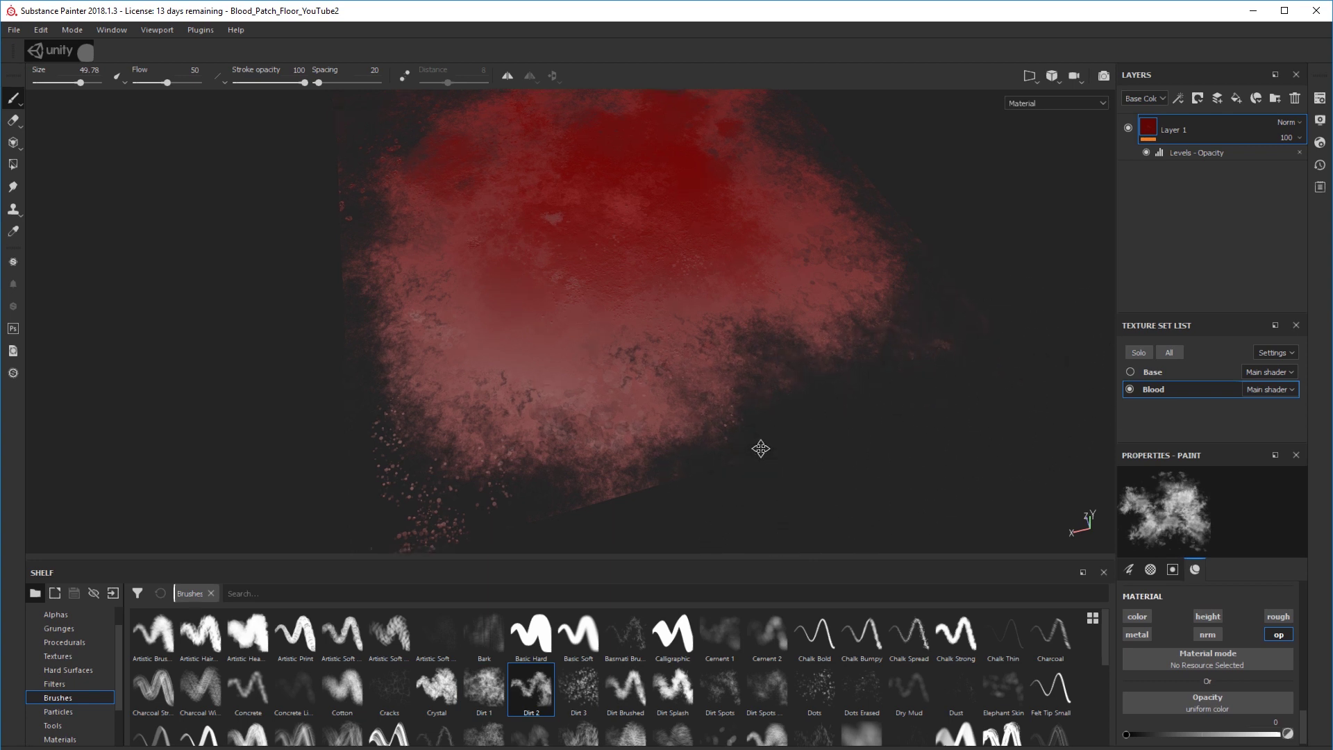
{"action": "middle_click_drag", "start_coordinate": [759, 446], "coordinate": [893, 373], "text": "alt"}
{"action": "mouse_move", "coordinate": [788, 393]}
{"action": "left_mouse_down"}
{"action": "mouse_move", "coordinate": [869, 374]}
{"action": "mouse_move", "coordinate": [787, 388]}
{"action": "left_mouse_up"}
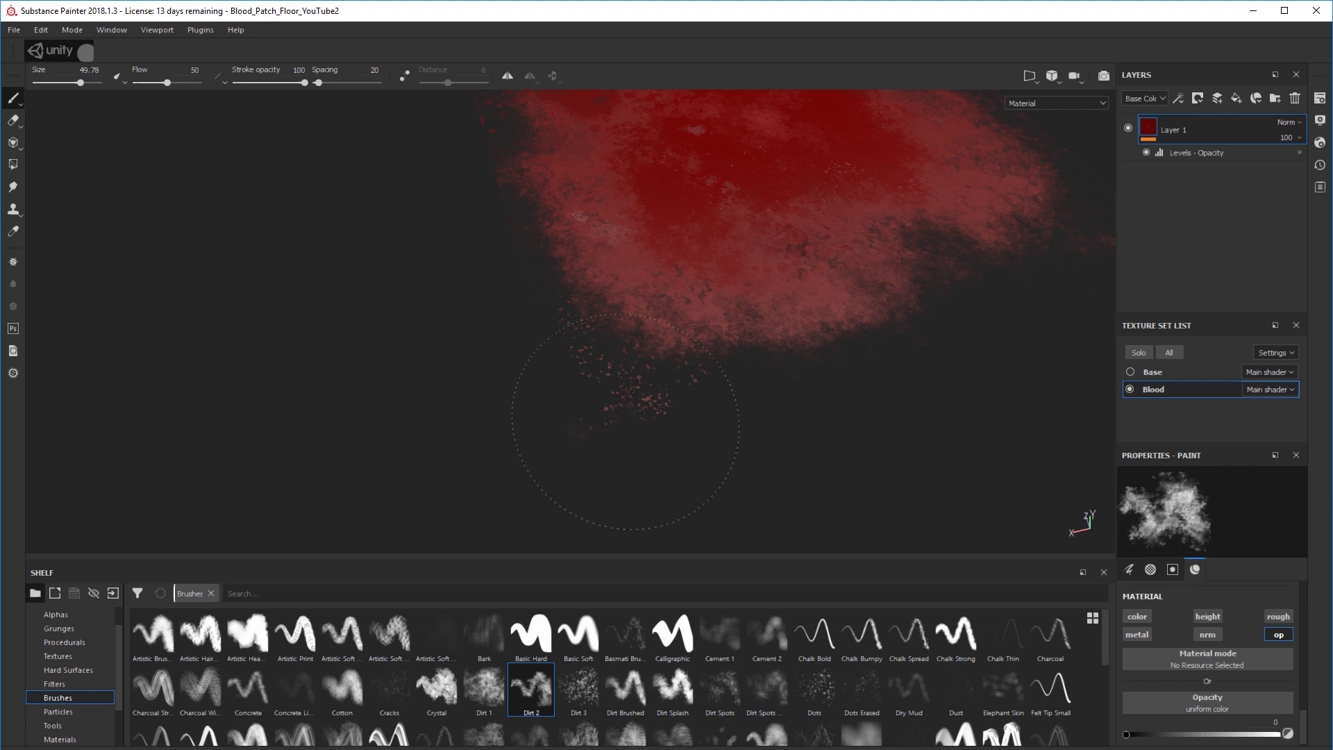
Fade out the blood along the next side of the plane, around its droplets, with the zero-opacity Dirt 2 brush.
{"action": "left_click_drag", "start_coordinate": [610, 461], "coordinate": [743, 410], "text": "alt"}
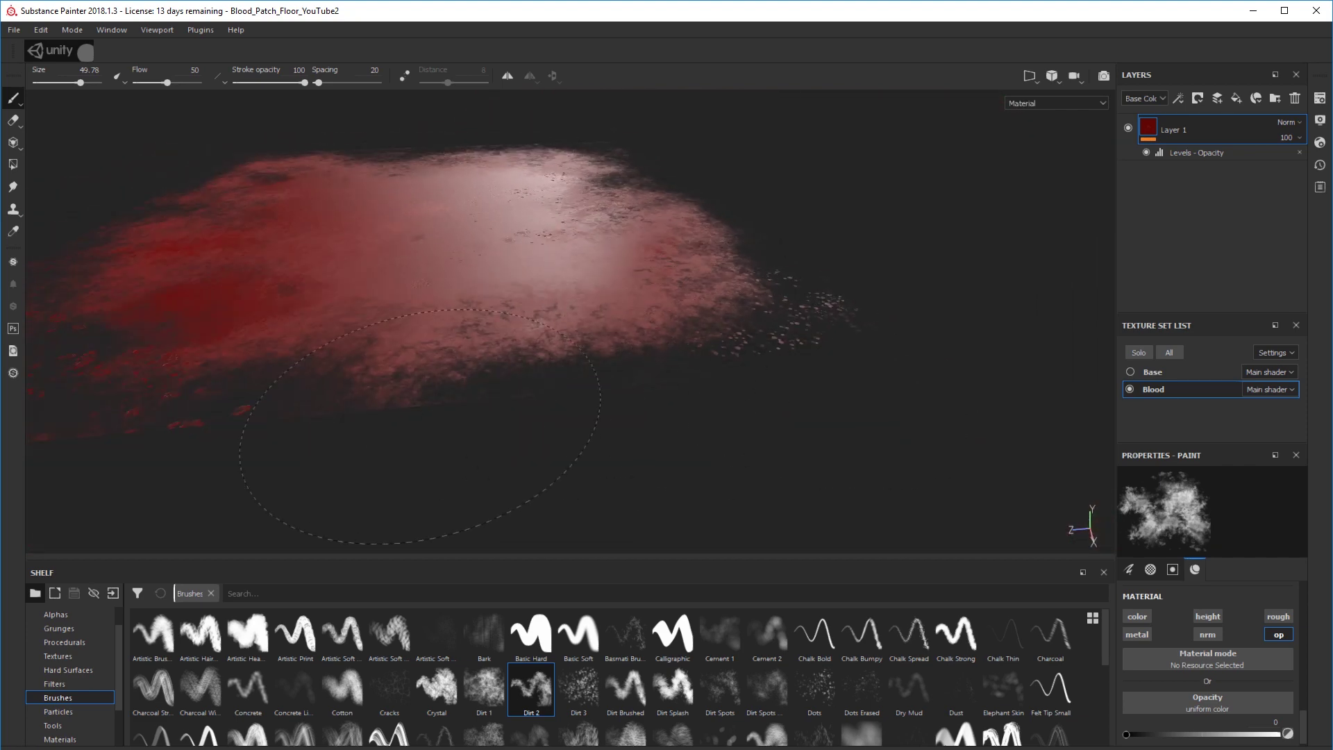
{"action": "left_click_drag", "start_coordinate": [583, 375], "coordinate": [523, 326]}
{"action": "mouse_move", "coordinate": [535, 337]}
{"action": "left_mouse_down", "text": "alt"}
{"action": "mouse_move", "coordinate": [613, 414]}
{"action": "mouse_move", "coordinate": [590, 441]}
{"action": "left_mouse_up", "text": "alt"}
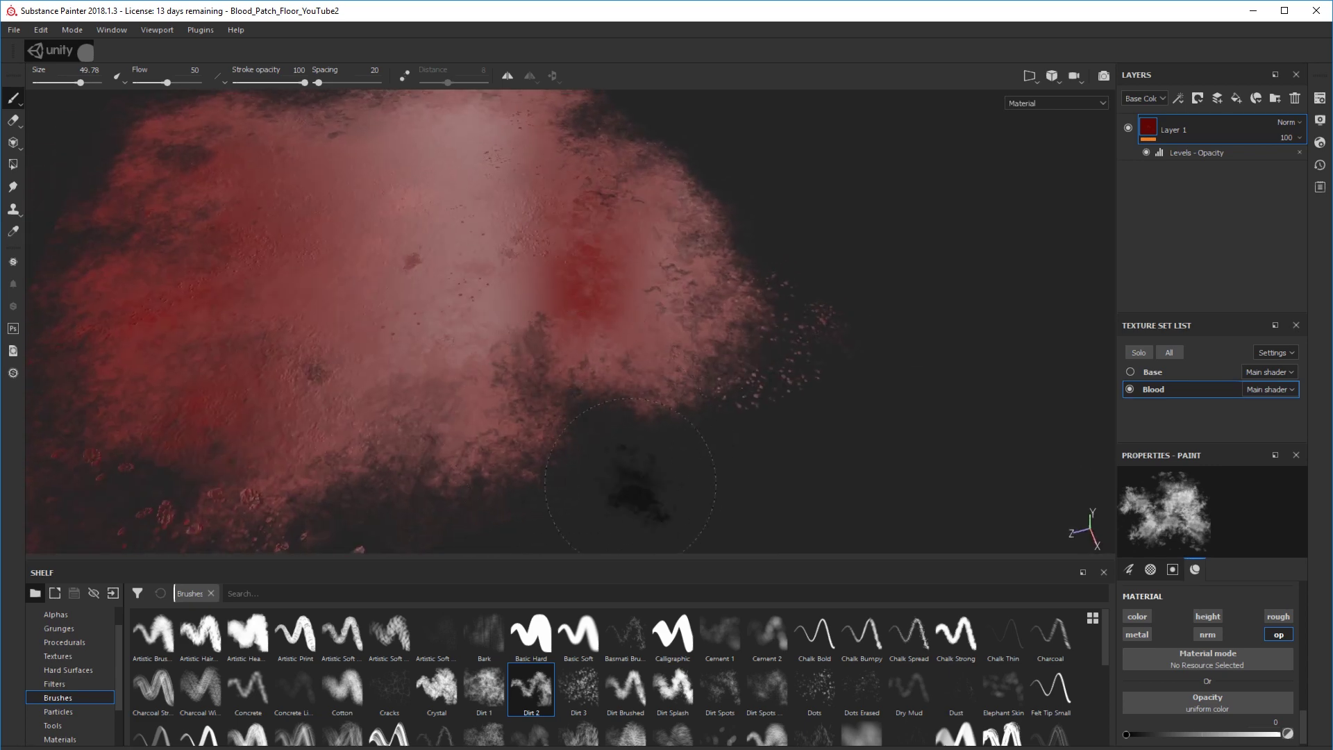
{"action": "left_click_drag", "start_coordinate": [635, 493], "coordinate": [936, 349], "text": "alt"}
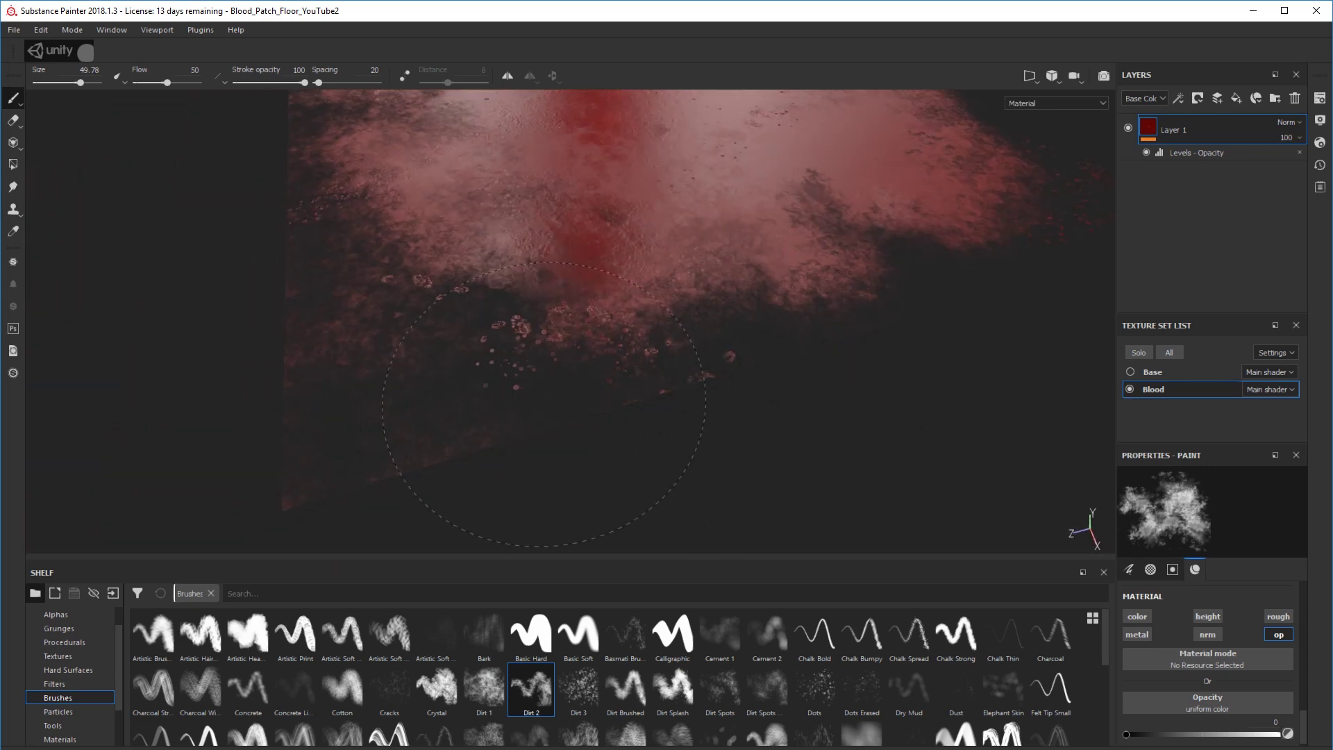
{"action": "left_click_drag", "start_coordinate": [629, 413], "coordinate": [695, 328], "text": "alt"}
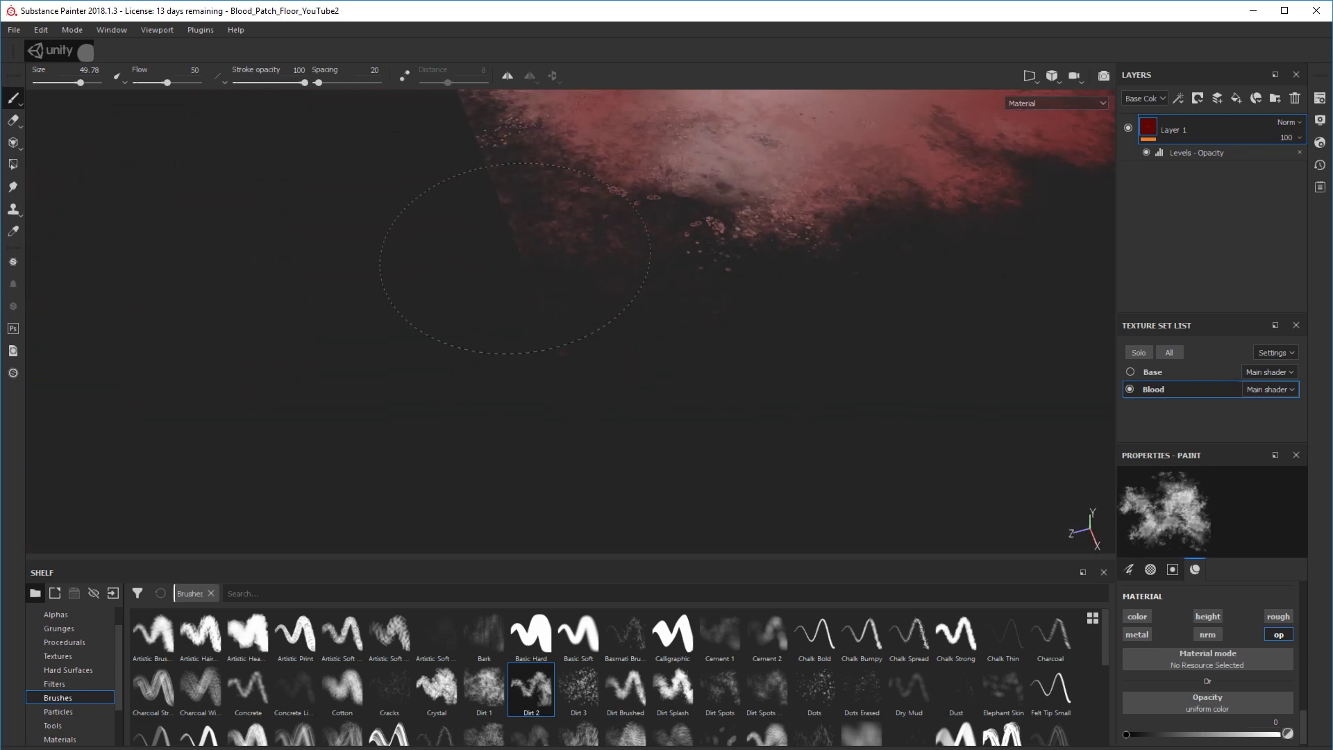
Break up the blood's remaining straight borders and corners with zero-opacity Dirt 2 strokes around the plane.
{"action": "mouse_move", "coordinate": [514, 258]}
{"action": "left_mouse_down", "text": "alt"}
{"action": "mouse_move", "coordinate": [690, 425]}
{"action": "mouse_move", "coordinate": [723, 273]}
{"action": "mouse_move", "coordinate": [855, 436]}
{"action": "left_mouse_up", "text": "alt"}
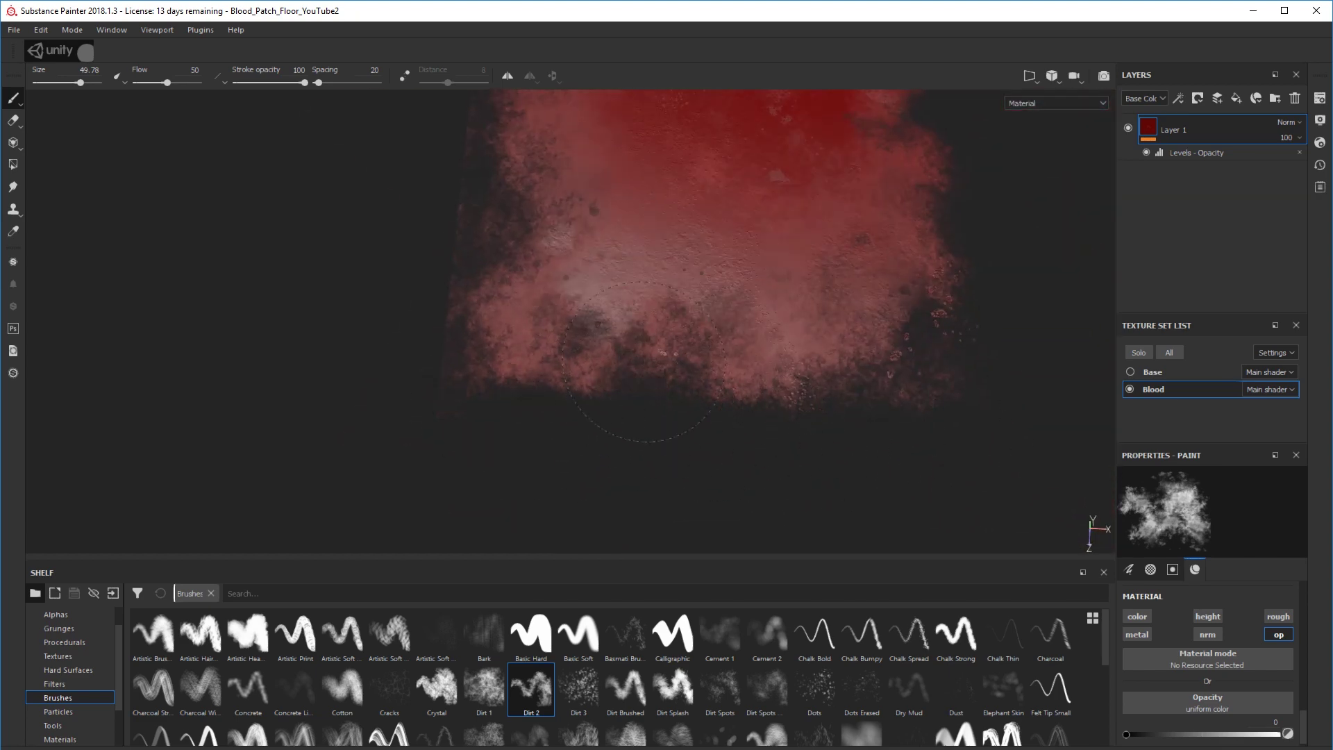
{"action": "mouse_move", "coordinate": [643, 361]}
{"action": "left_mouse_down", "text": "alt"}
{"action": "mouse_move", "coordinate": [704, 444]}
{"action": "mouse_move", "coordinate": [766, 453]}
{"action": "left_mouse_up", "text": "alt"}
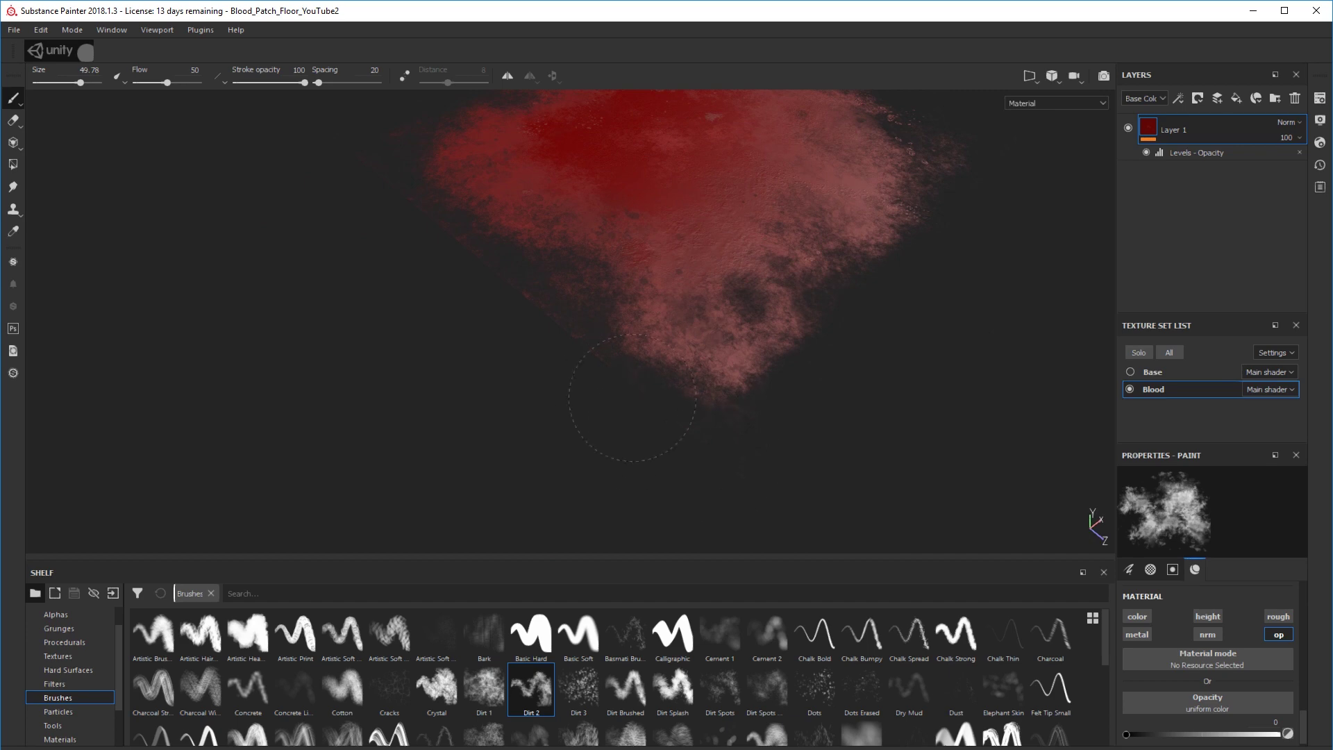
{"action": "left_click_drag", "start_coordinate": [631, 398], "coordinate": [951, 460], "text": "alt"}
{"action": "left_click_drag", "start_coordinate": [709, 420], "coordinate": [797, 430], "text": "alt"}
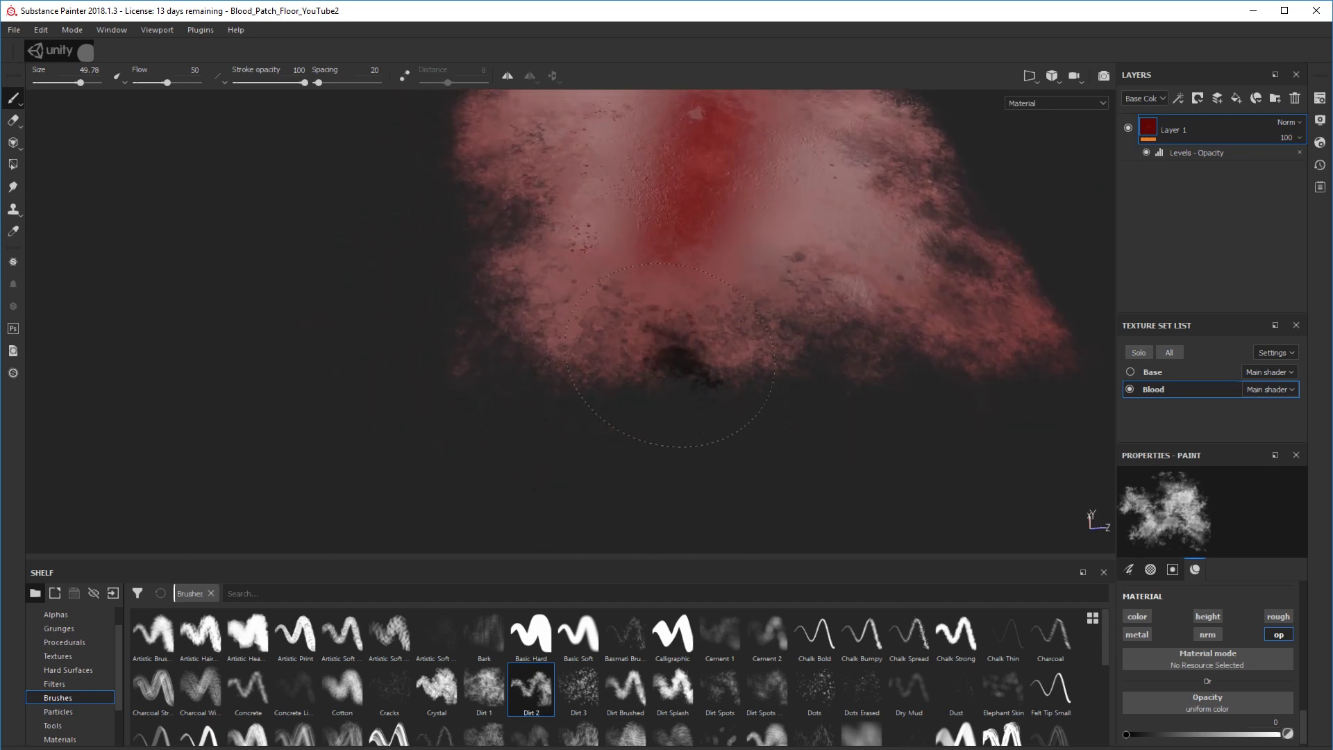
{"action": "left_click_drag", "start_coordinate": [668, 354], "coordinate": [836, 419], "text": "alt"}
{"action": "mouse_move", "coordinate": [517, 414]}
{"action": "left_mouse_down", "text": "alt"}
{"action": "mouse_move", "coordinate": [527, 485]}
{"action": "mouse_move", "coordinate": [451, 545]}
{"action": "left_mouse_up", "text": "alt"}
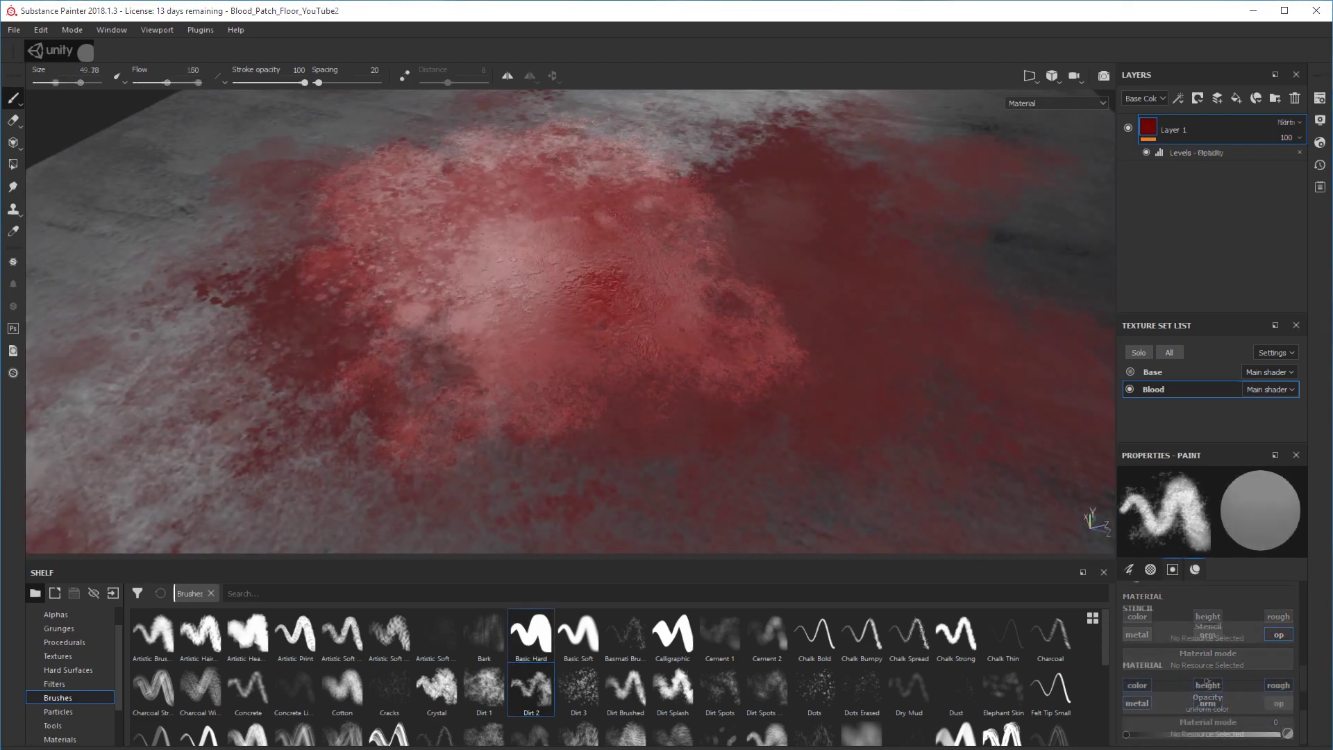
In the Blood_Patch_Floor_YouTube project, set up a Dirt Spots brush at size 27.98, painting only opacity with a value of 0.4578.
{"action": "mouse_move", "coordinate": [1055, 486]}
{"action": "left_mouse_down", "text": "alt"}
{"action": "mouse_move", "coordinate": [970, 425]}
{"action": "mouse_move", "coordinate": [976, 406]}
{"action": "mouse_move", "coordinate": [951, 416]}
{"action": "mouse_move", "coordinate": [833, 321]}
{"action": "mouse_move", "coordinate": [860, 357]}
{"action": "mouse_move", "coordinate": [798, 360]}
{"action": "mouse_move", "coordinate": [847, 306]}
{"action": "mouse_move", "coordinate": [842, 336]}
{"action": "mouse_move", "coordinate": [888, 340]}
{"action": "mouse_move", "coordinate": [821, 345]}
{"action": "mouse_move", "coordinate": [922, 301]}
{"action": "mouse_move", "coordinate": [1031, 307]}
{"action": "mouse_move", "coordinate": [991, 288]}
{"action": "mouse_move", "coordinate": [991, 308]}
{"action": "left_mouse_up", "text": "alt"}
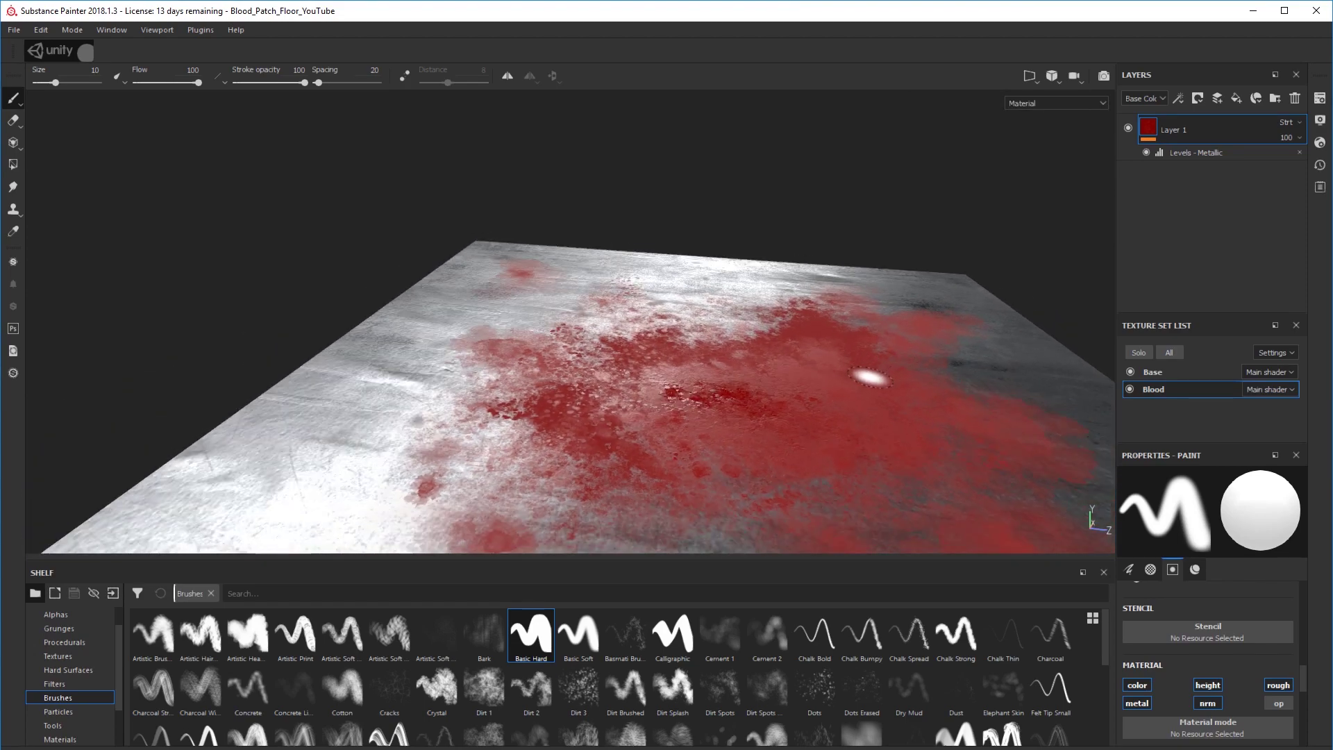
{"action": "mouse_move", "coordinate": [860, 383]}
{"action": "left_mouse_down", "text": "alt"}
{"action": "mouse_move", "coordinate": [850, 301]}
{"action": "mouse_move", "coordinate": [884, 327]}
{"action": "mouse_move", "coordinate": [895, 372]}
{"action": "mouse_move", "coordinate": [938, 386]}
{"action": "mouse_move", "coordinate": [1076, 357]}
{"action": "mouse_move", "coordinate": [1083, 375]}
{"action": "mouse_move", "coordinate": [997, 301]}
{"action": "mouse_move", "coordinate": [957, 317]}
{"action": "mouse_move", "coordinate": [959, 378]}
{"action": "left_mouse_up", "text": "alt"}
{"action": "left_click", "coordinate": [766, 687]}
{"action": "left_click_drag", "start_coordinate": [974, 436], "coordinate": [937, 402], "text": "alt"}
{"action": "mouse_move", "coordinate": [805, 375]}
{"action": "right_mouse_down", "text": "ctrl"}
{"action": "mouse_move", "coordinate": [876, 374]}
{"action": "mouse_move", "coordinate": [839, 375]}
{"action": "right_mouse_up", "text": "ctrl"}
{"action": "mouse_move", "coordinate": [840, 375]}
{"action": "left_mouse_down", "text": "alt"}
{"action": "mouse_move", "coordinate": [769, 479]}
{"action": "mouse_move", "coordinate": [794, 363]}
{"action": "left_mouse_up", "text": "alt"}
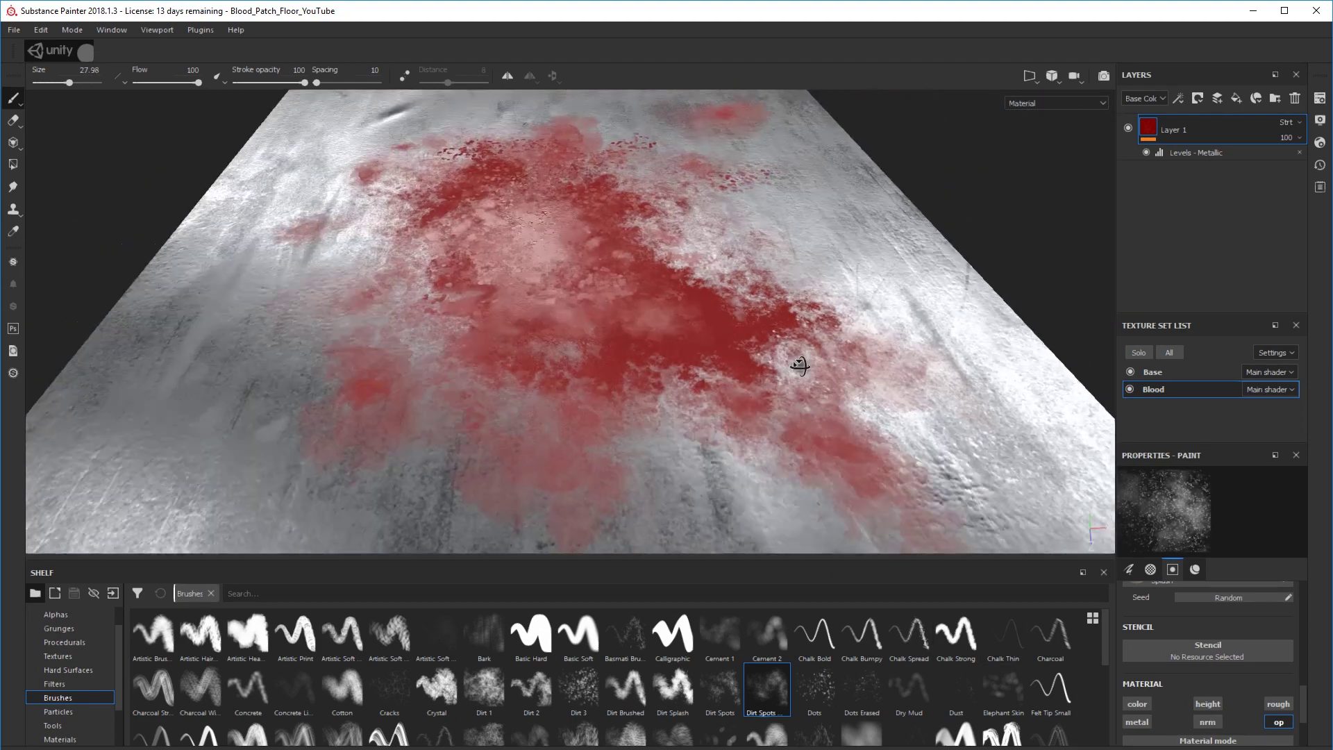
{"action": "scroll", "coordinate": [1191, 734], "scroll_direction": "down", "scroll_amount": 3}
{"action": "mouse_move", "coordinate": [1189, 730]}
{"action": "left_mouse_down"}
{"action": "mouse_move", "coordinate": [1178, 730]}
{"action": "mouse_move", "coordinate": [1194, 729]}
{"action": "left_mouse_up"}
Examine the blood patch from all sides, checking its gloss, surface relief and semi-transparent edges over the slab.
{"action": "left_click_drag", "start_coordinate": [874, 478], "coordinate": [798, 410], "text": "alt"}
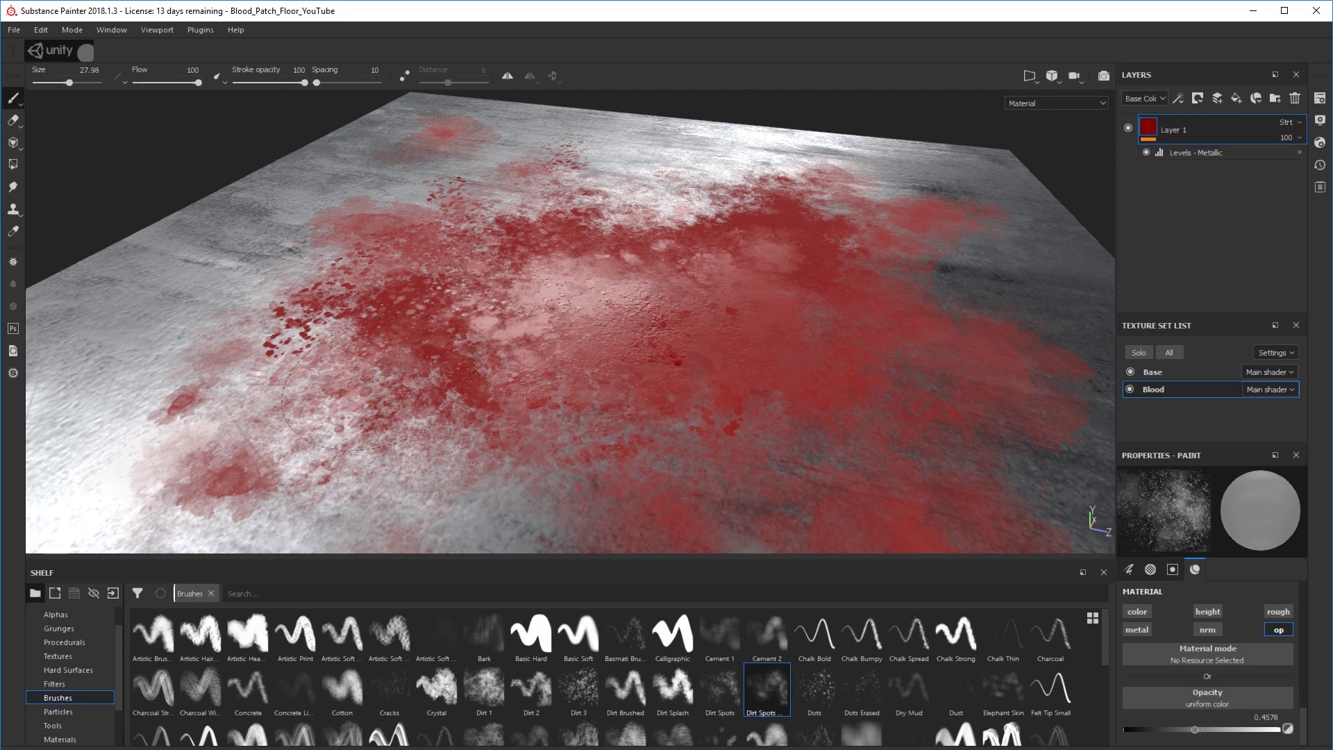
{"action": "left_click_drag", "start_coordinate": [410, 357], "coordinate": [624, 417], "text": "alt"}
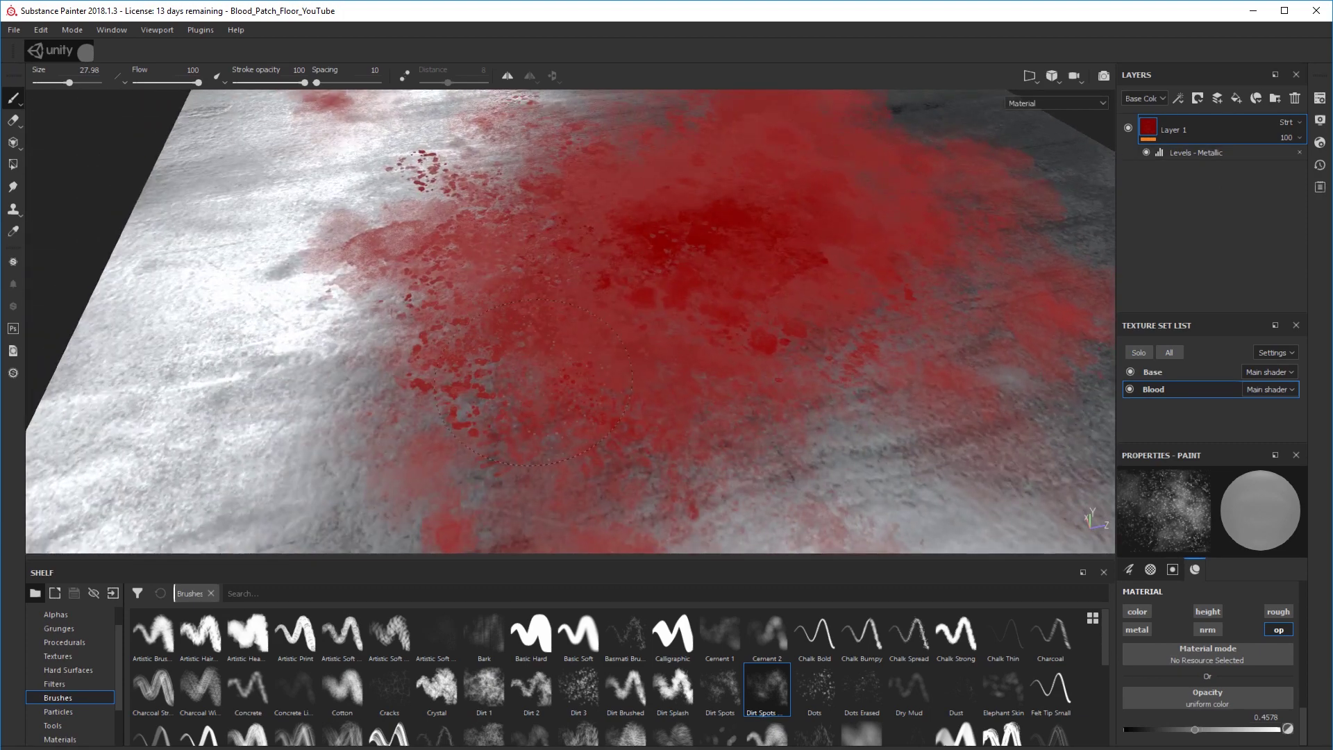
{"action": "left_click_drag", "start_coordinate": [533, 382], "coordinate": [222, 350], "text": "alt"}
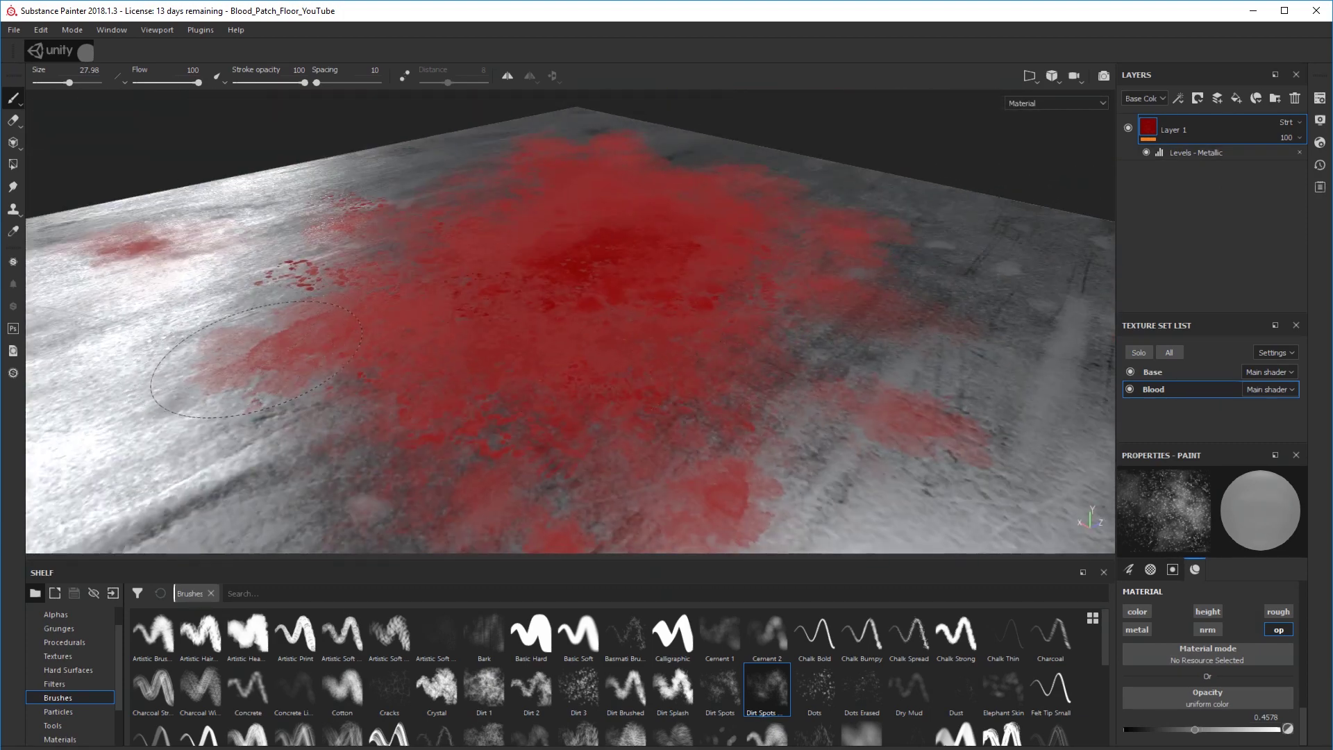
{"action": "left_click_drag", "start_coordinate": [255, 359], "coordinate": [324, 347], "text": "alt"}
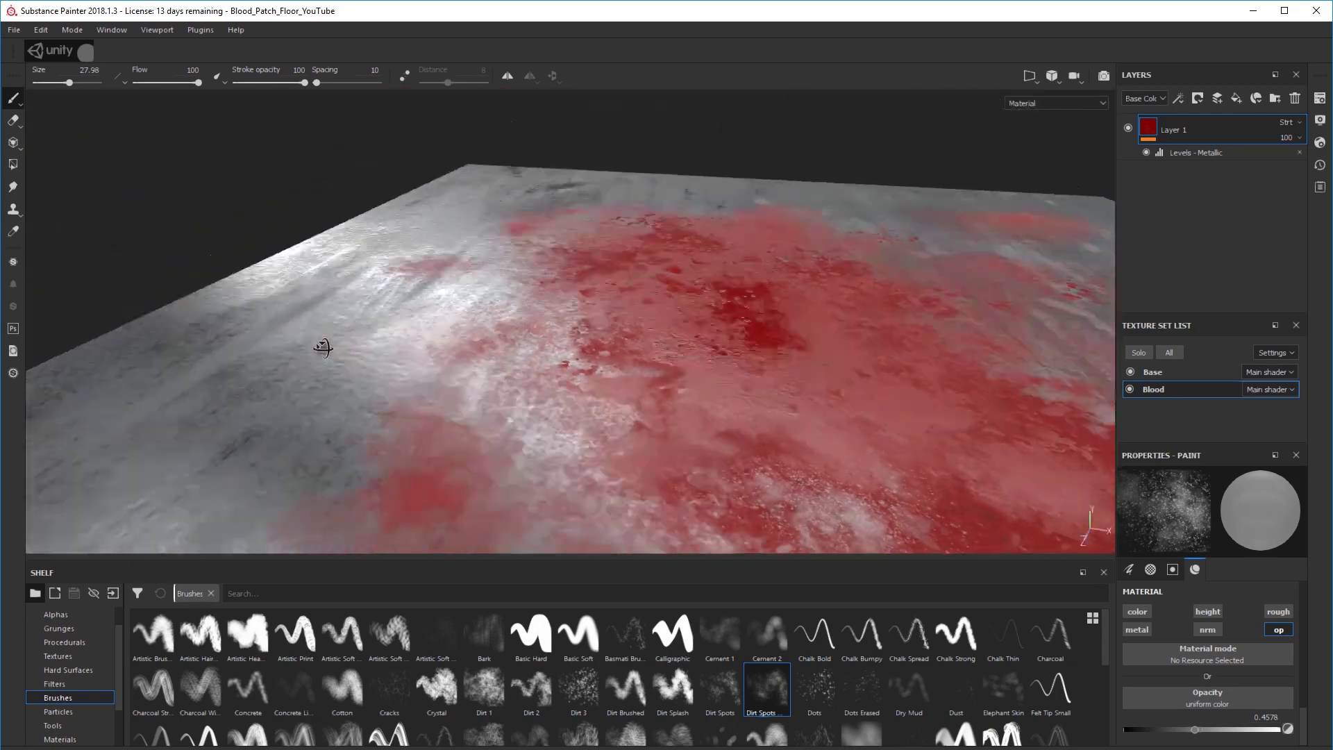
{"action": "left_click_drag", "start_coordinate": [625, 375], "coordinate": [736, 416], "text": "alt"}
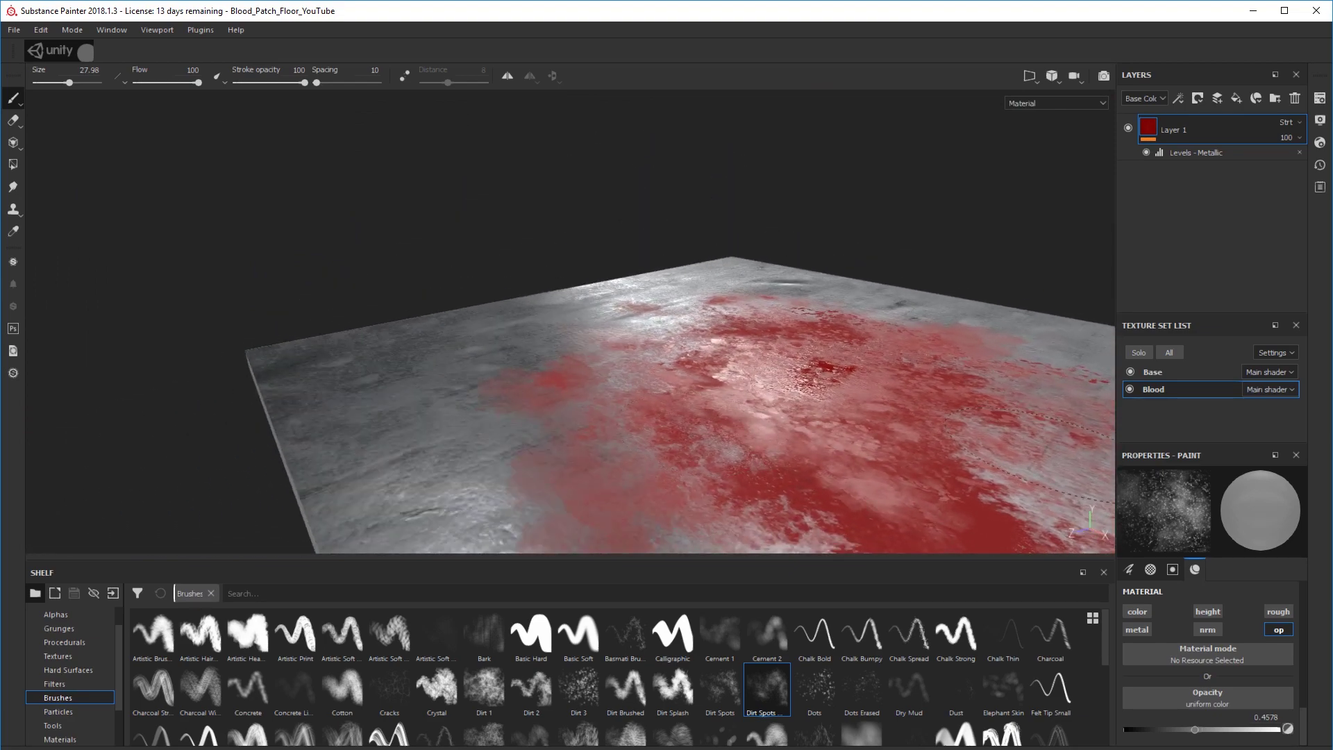
{"action": "left_click_drag", "start_coordinate": [1061, 455], "coordinate": [881, 458], "text": "alt"}
{"action": "scroll", "coordinate": [819, 473], "scroll_direction": "up", "scroll_amount": 4}
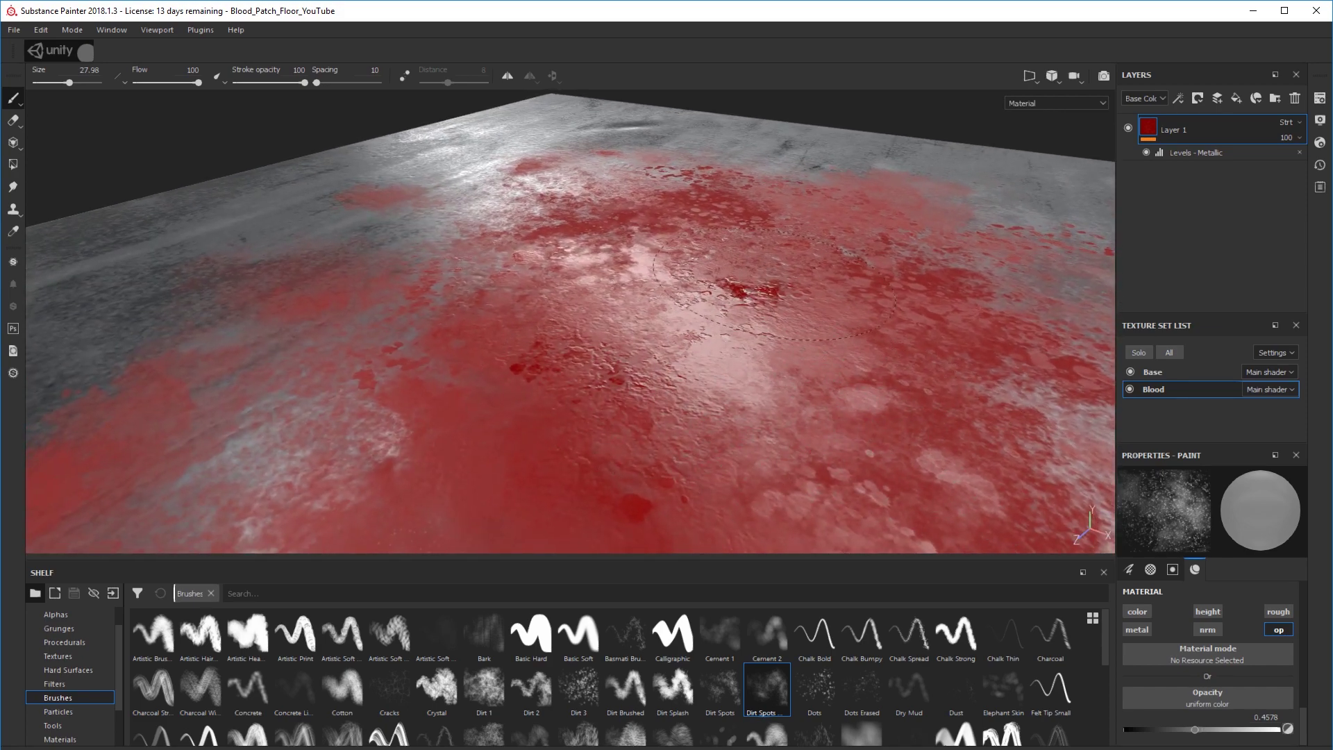
{"action": "left_click_drag", "start_coordinate": [826, 421], "coordinate": [729, 430], "text": "alt"}
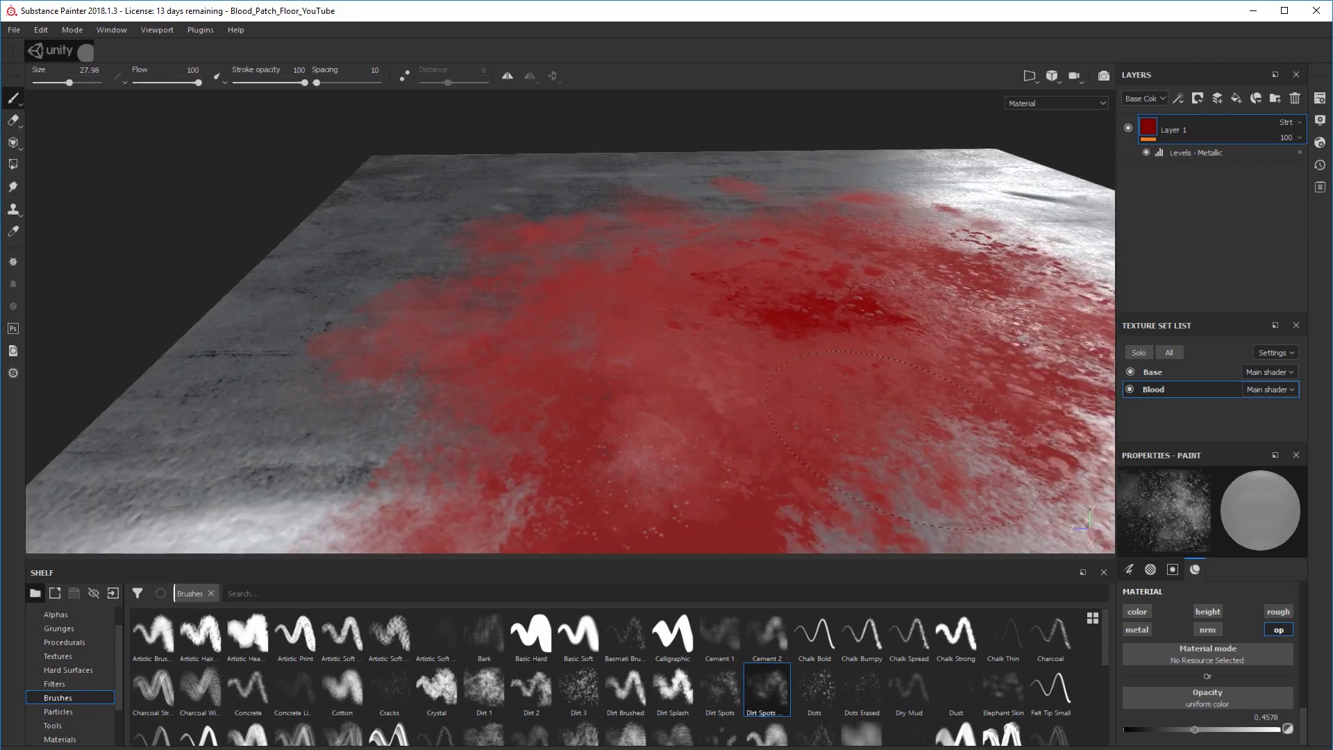
{"action": "left_click_drag", "start_coordinate": [902, 439], "coordinate": [1020, 416], "text": "alt"}
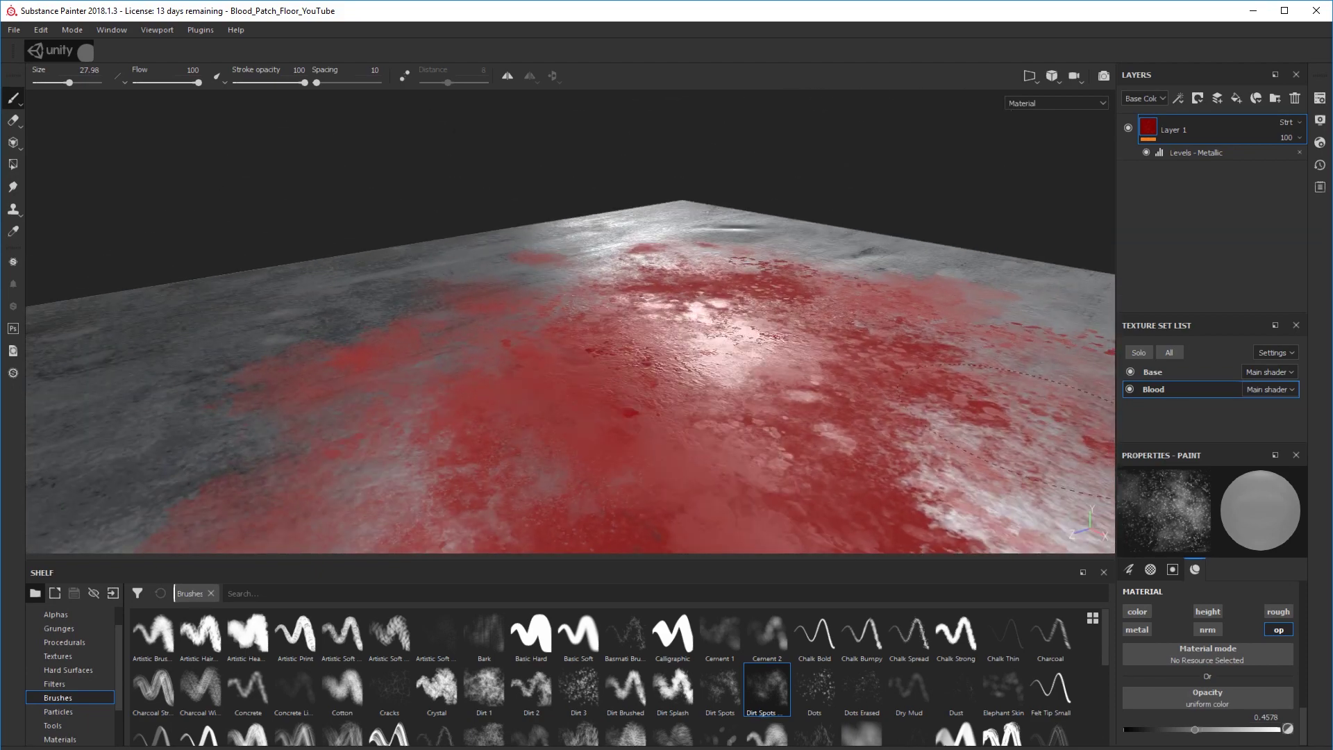
{"action": "scroll", "coordinate": [797, 413], "scroll_direction": "down", "scroll_amount": 3}
{"action": "left_click_drag", "start_coordinate": [778, 413], "coordinate": [770, 388], "text": "alt"}
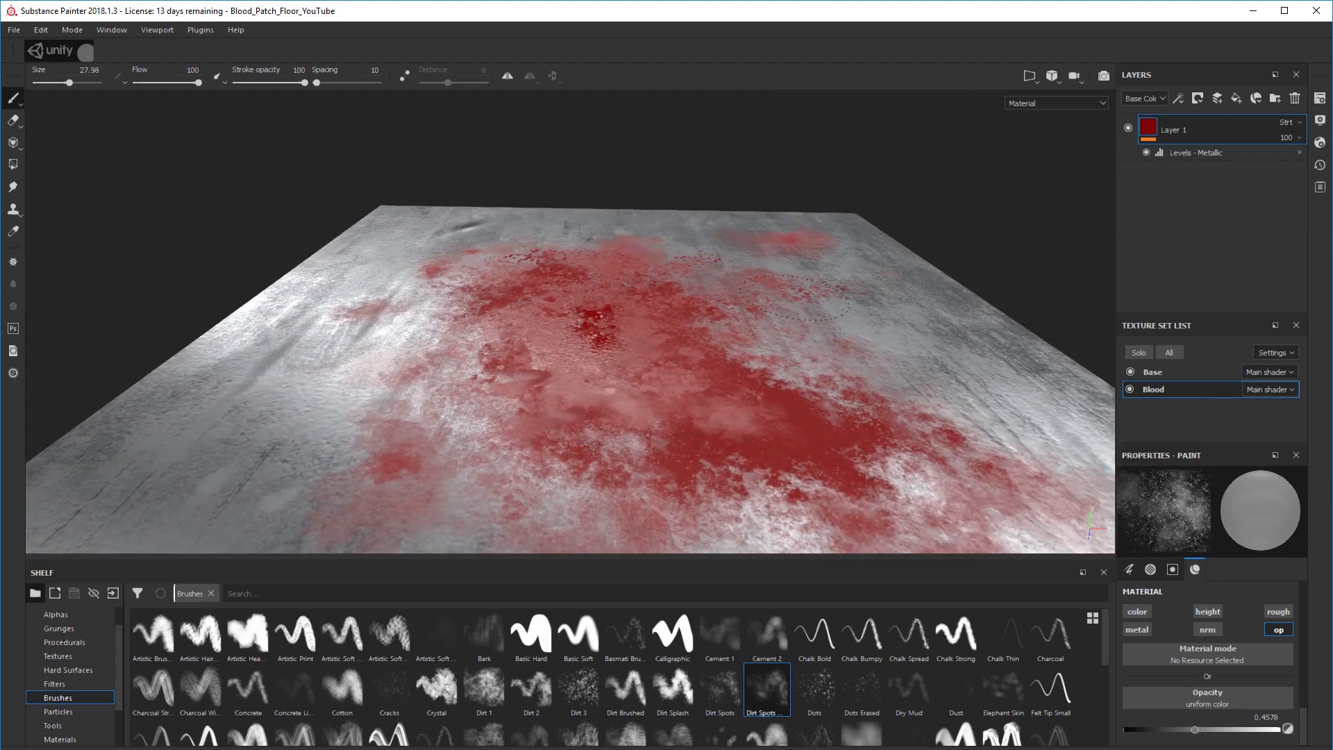
{"action": "left_click_drag", "start_coordinate": [798, 320], "coordinate": [729, 300], "text": "alt"}
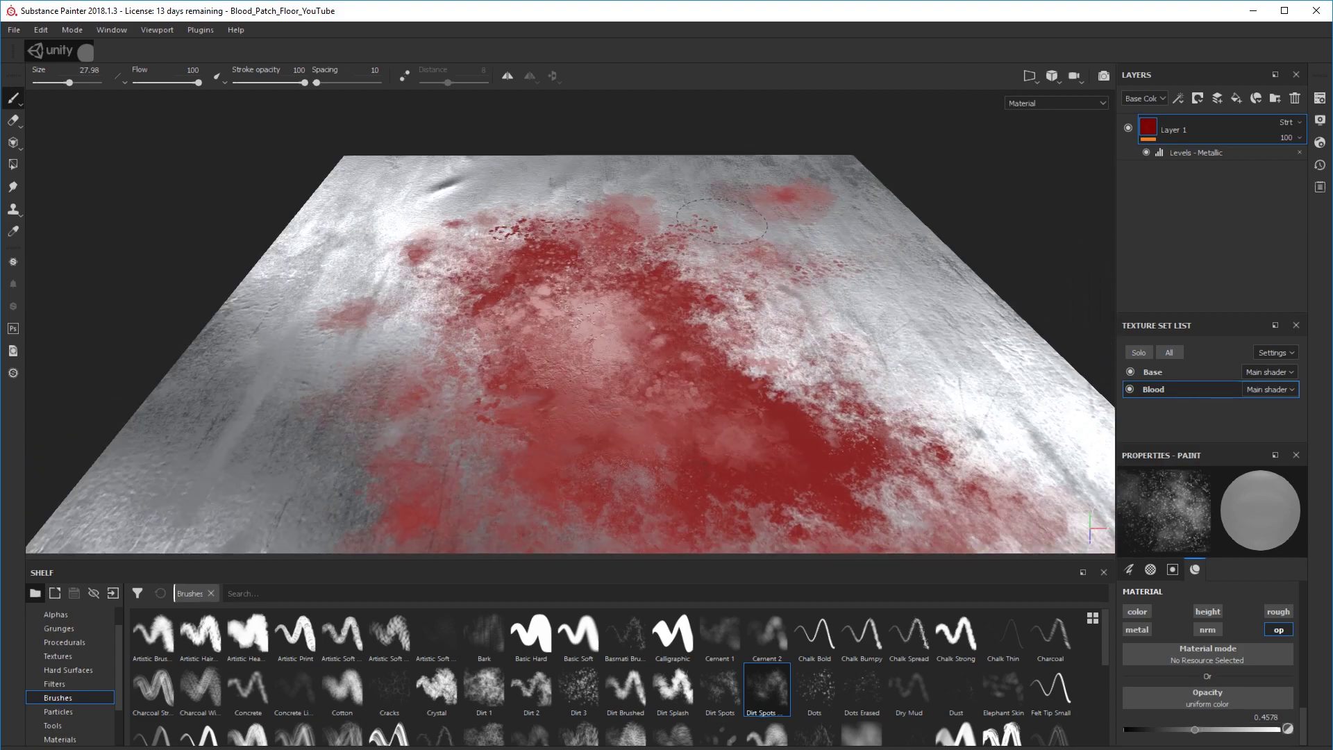
{"action": "mouse_move", "coordinate": [549, 202]}
{"action": "left_mouse_down", "text": "alt"}
{"action": "mouse_move", "coordinate": [810, 381]}
{"action": "mouse_move", "coordinate": [768, 363]}
{"action": "mouse_move", "coordinate": [659, 432]}
{"action": "left_mouse_up", "text": "alt"}
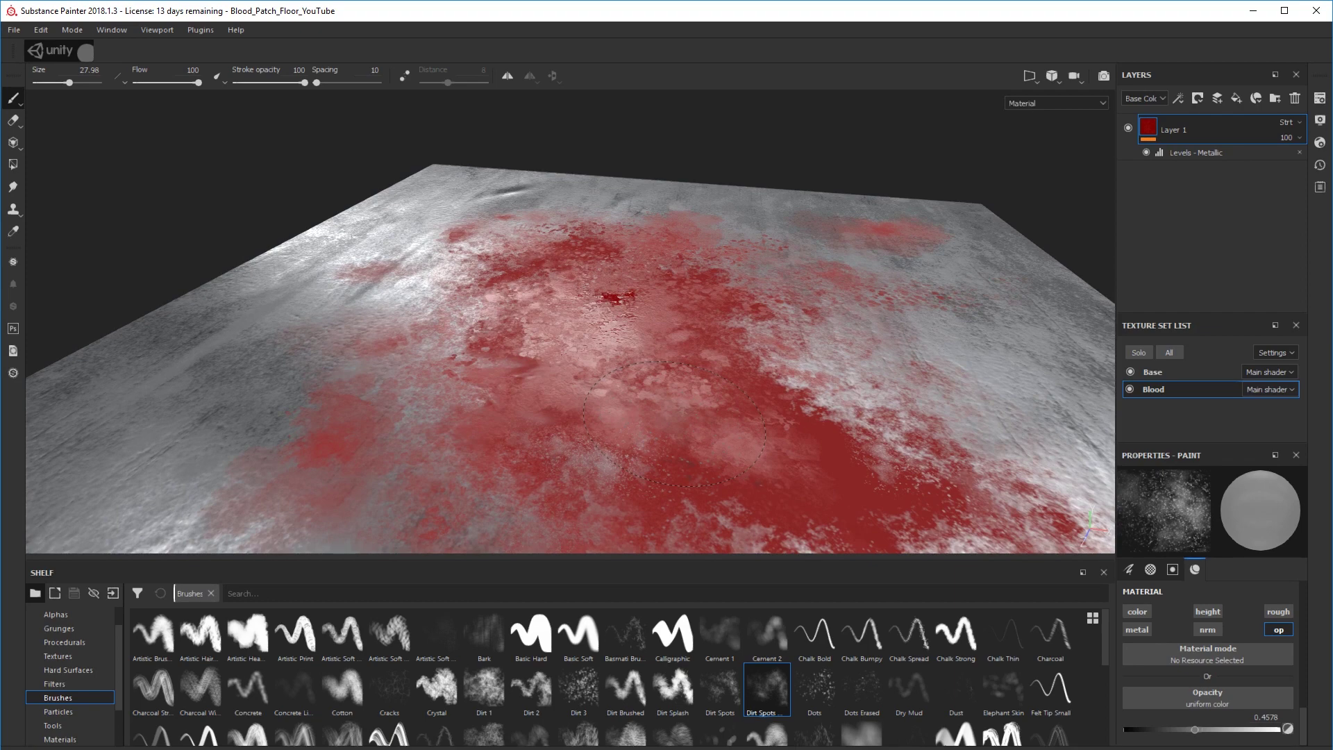
{"action": "left_click_drag", "start_coordinate": [649, 415], "coordinate": [829, 407], "text": "alt"}
{"action": "left_click_drag", "start_coordinate": [743, 425], "coordinate": [861, 451], "text": "alt"}
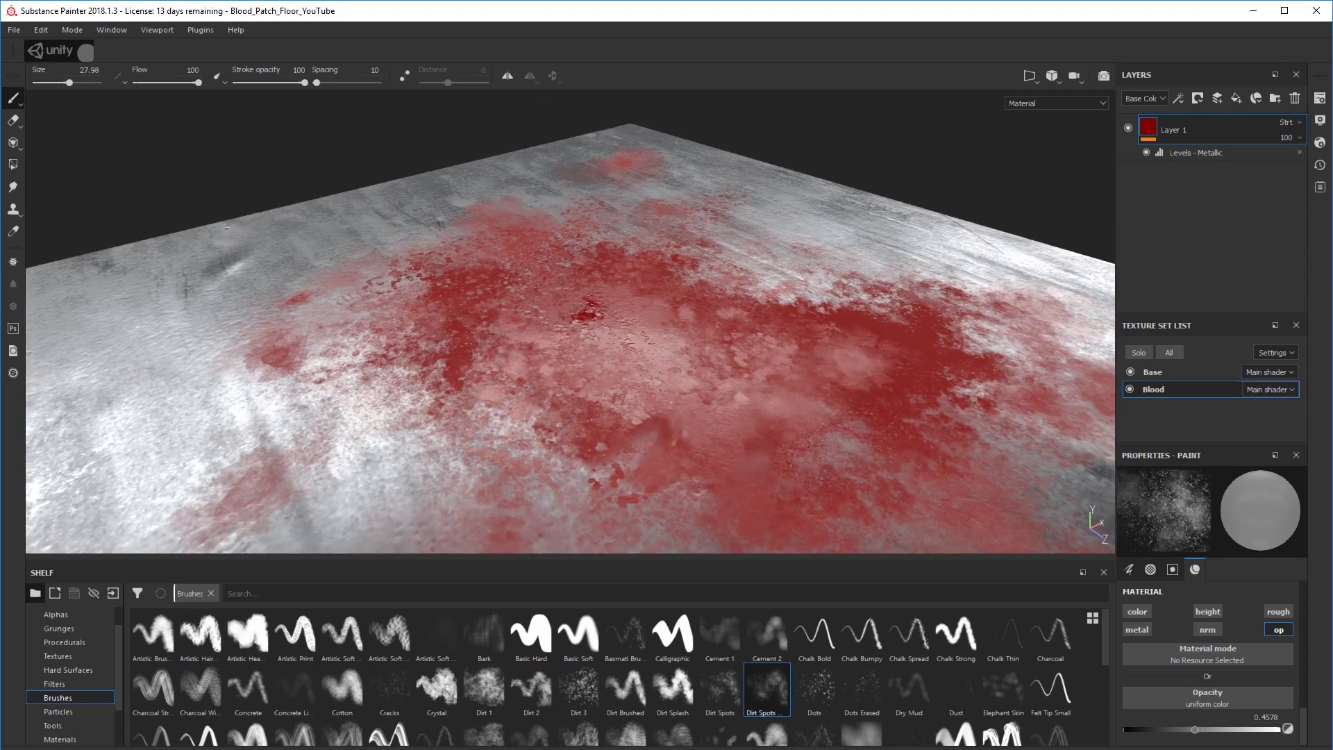